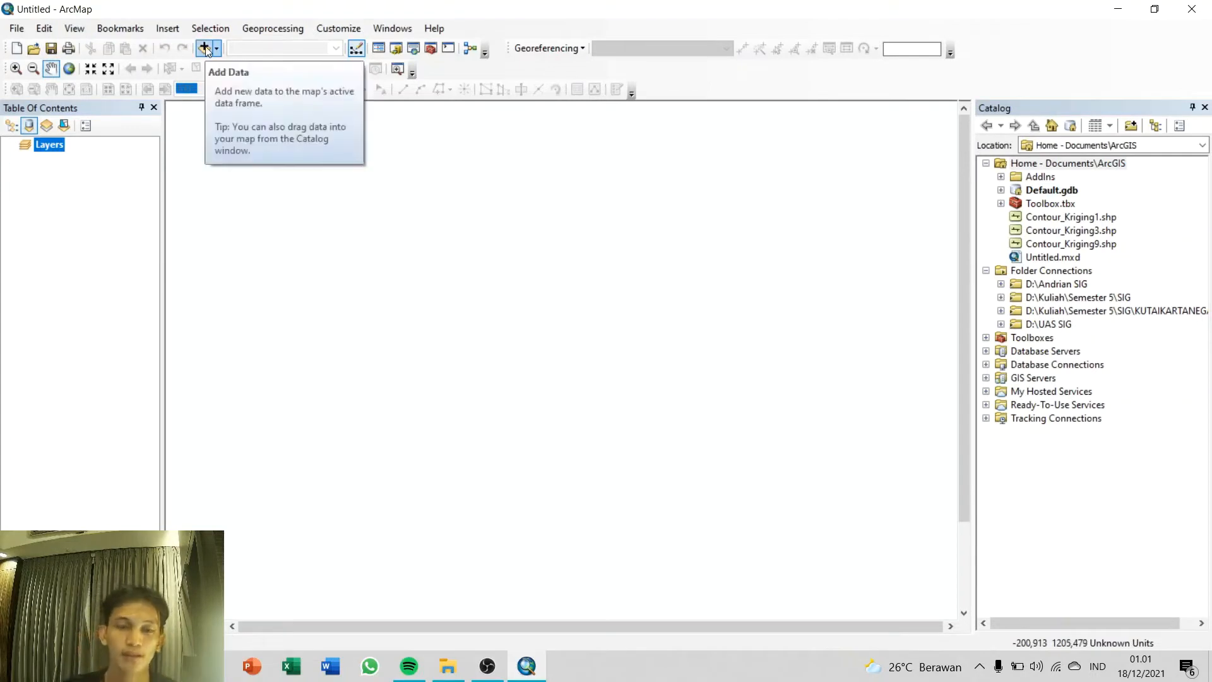
Step: Start adding data and connect to the folder D:\Sistem Informasi Geografis
left_click(206, 49)
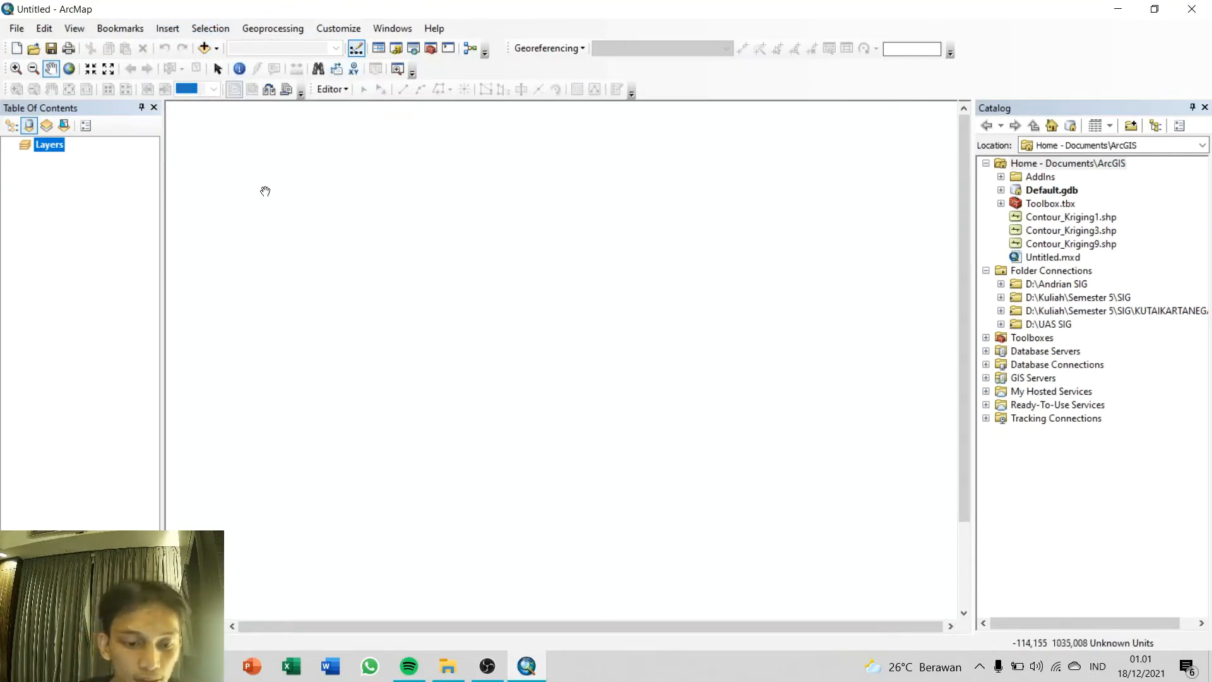
left_click(201, 50)
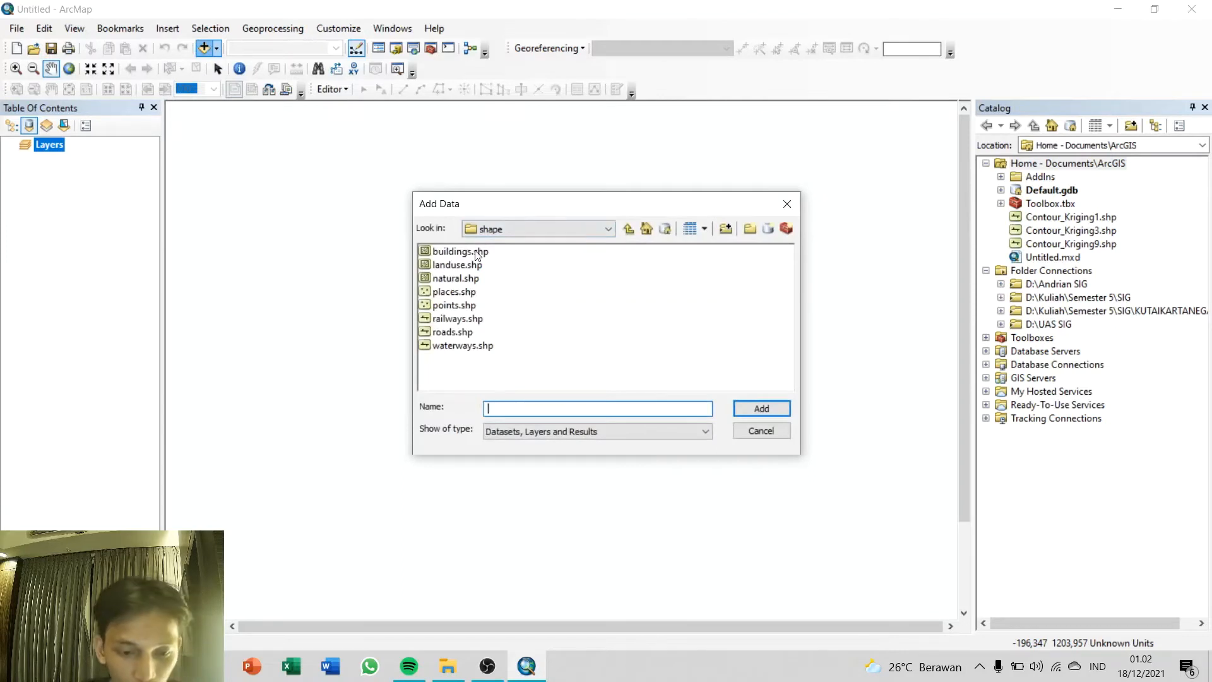
left_click(605, 230)
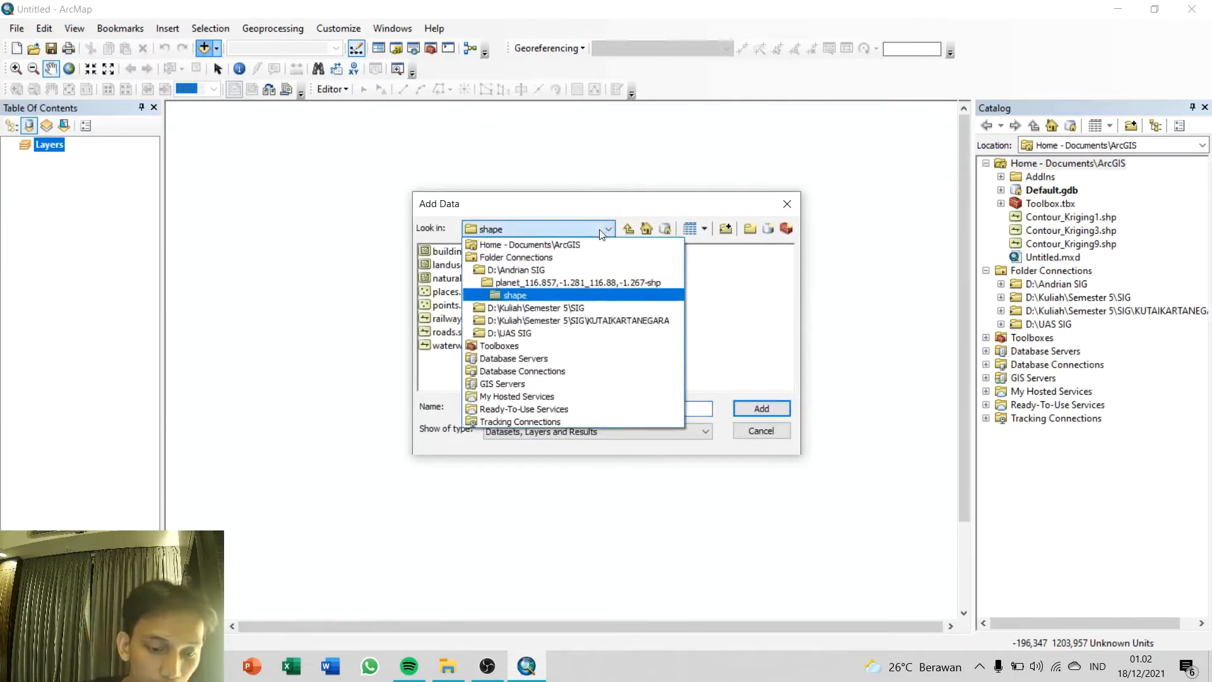
left_click(536, 257)
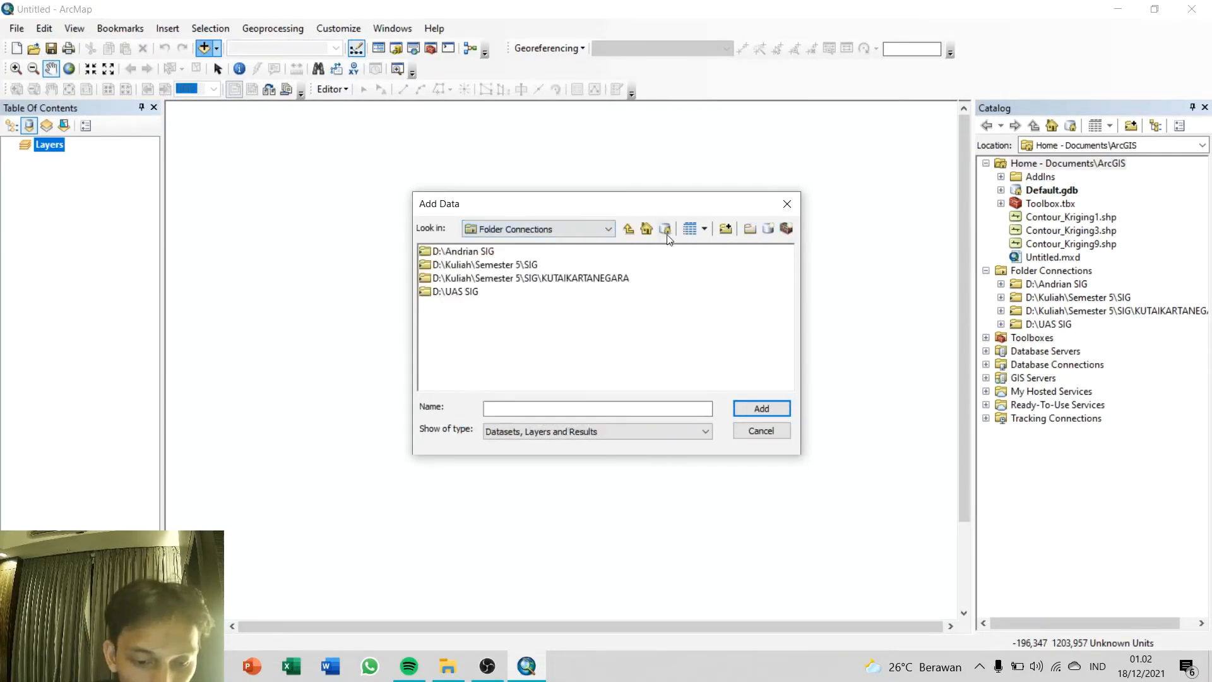
left_click(725, 228)
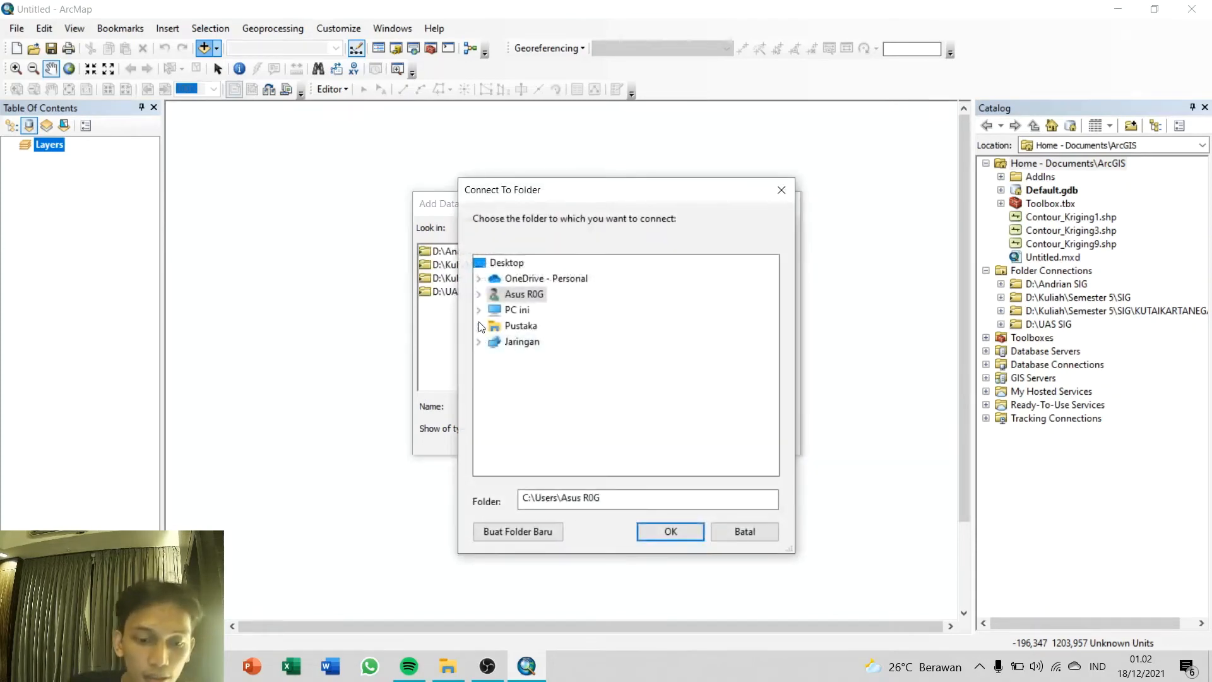
left_click(478, 309)
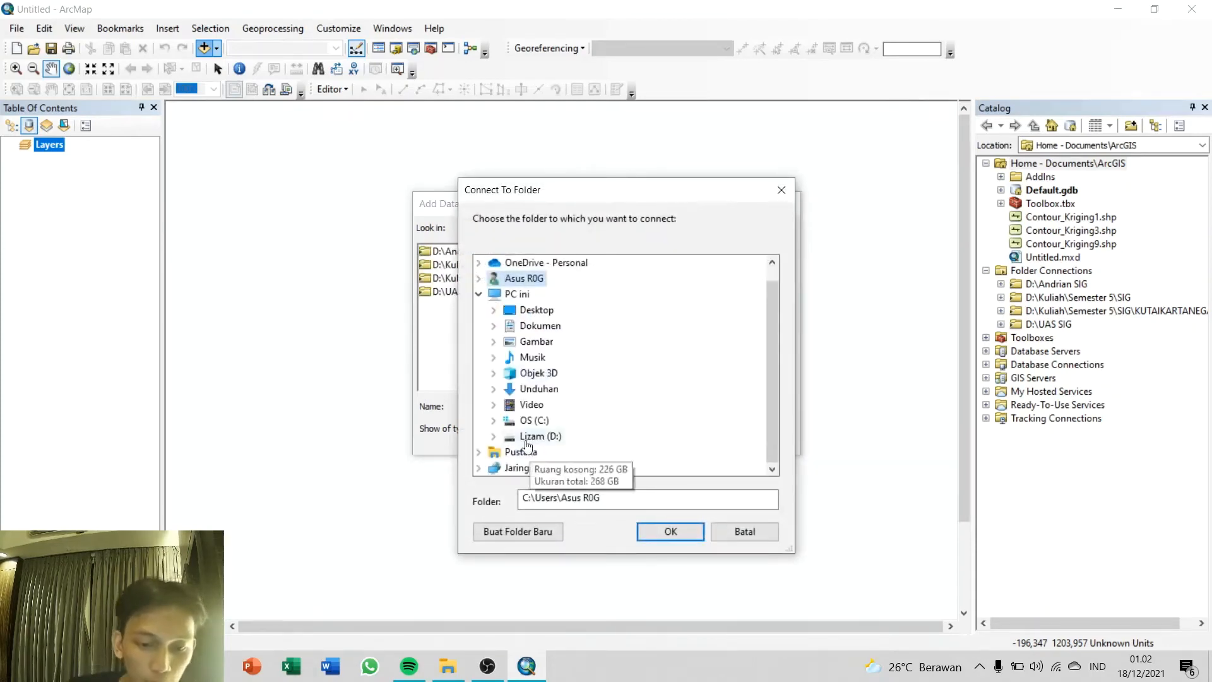
left_click(494, 436)
scroll(695, 397, "down", 3)
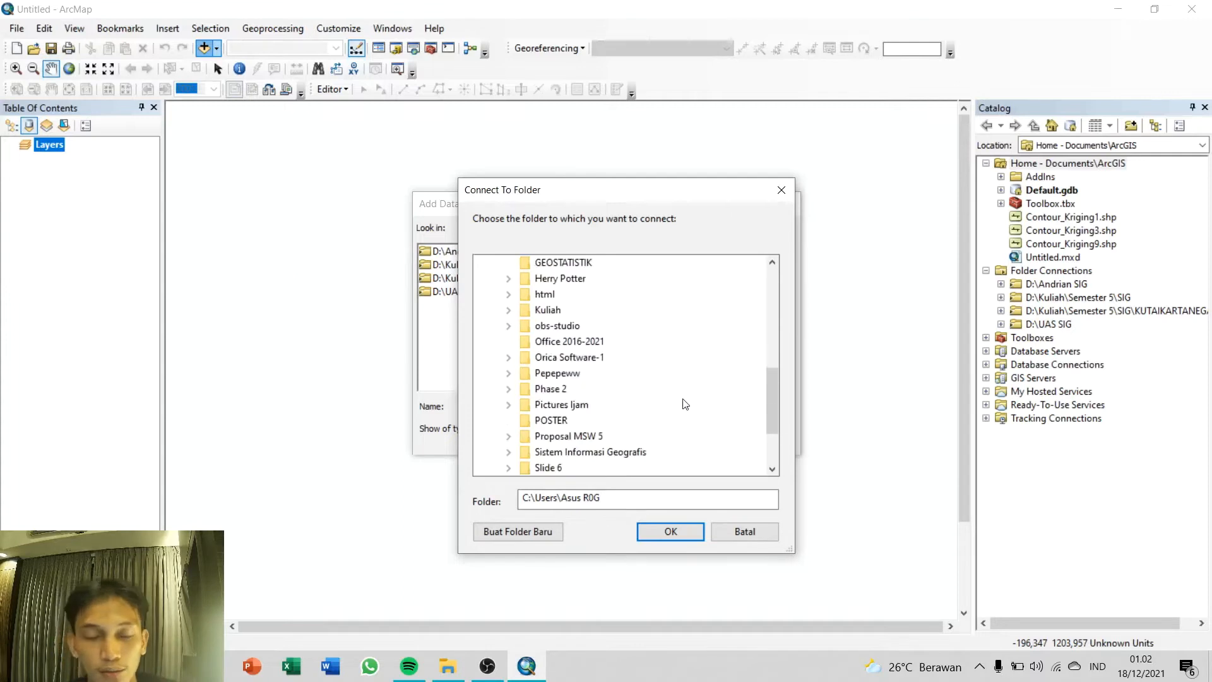
left_click(568, 451)
left_click(670, 531)
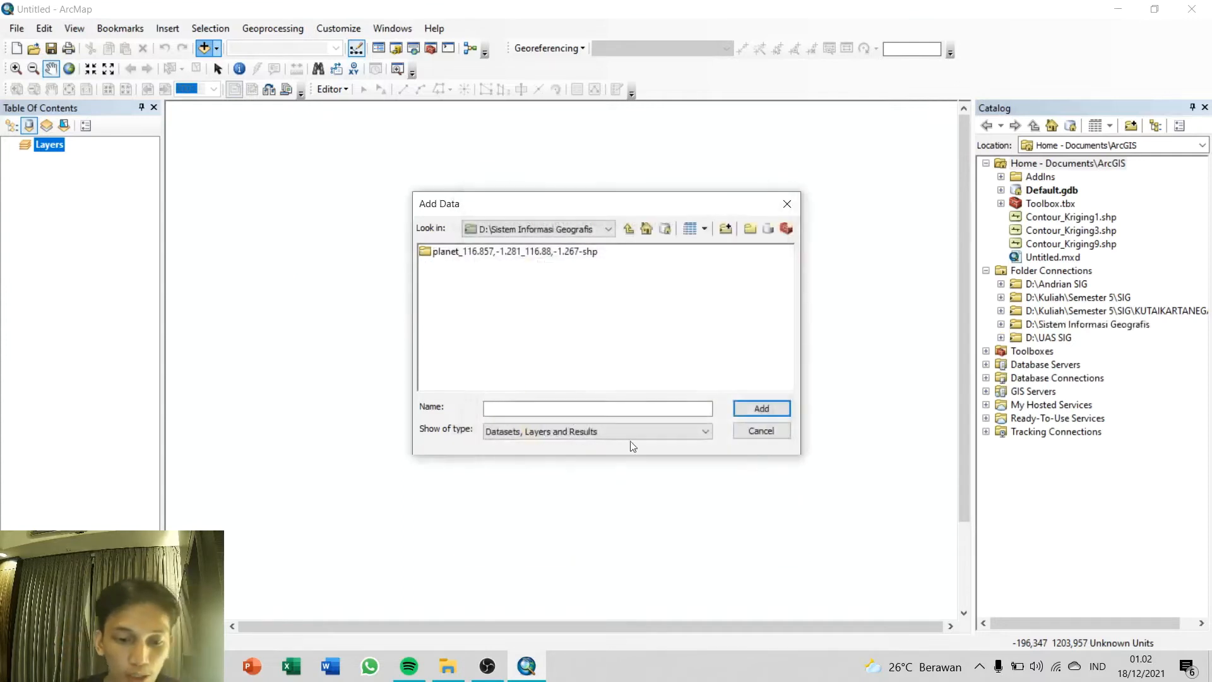
Step: Add buildings.shp, natural.shp and roads.shp from the shape folder inside planet_116.857,-1.281_116.88,-1.267-shp to the map
double_click(452, 252)
left_click(451, 253)
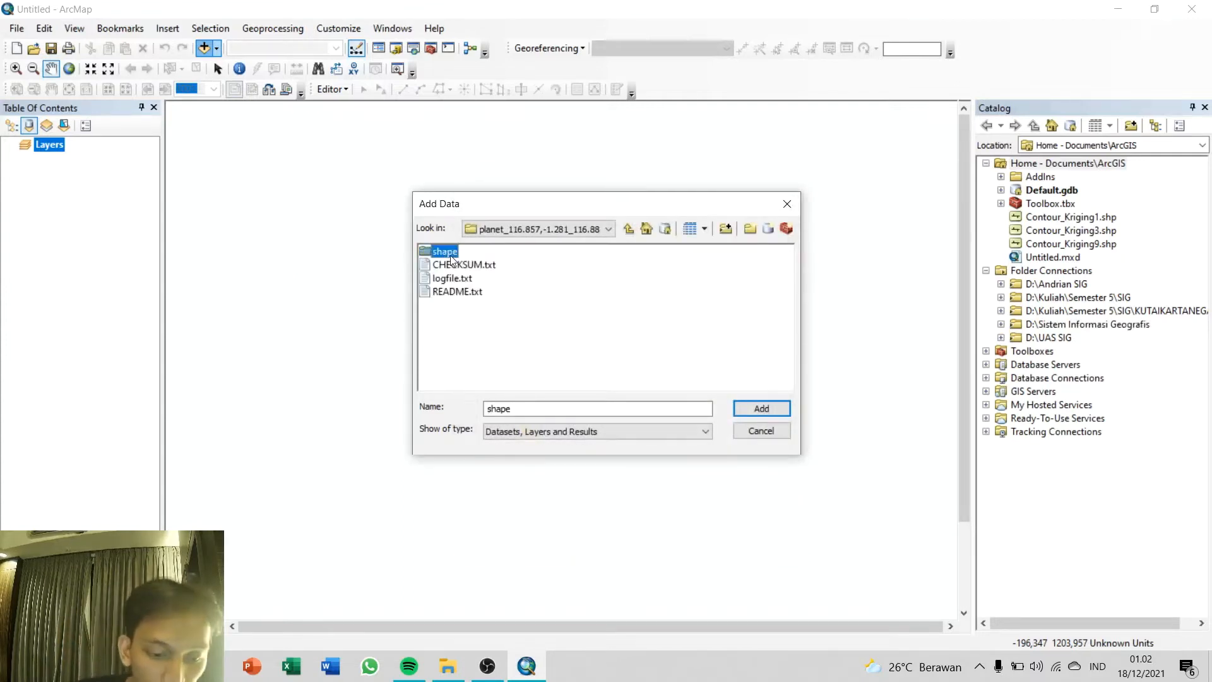
double_click(450, 253)
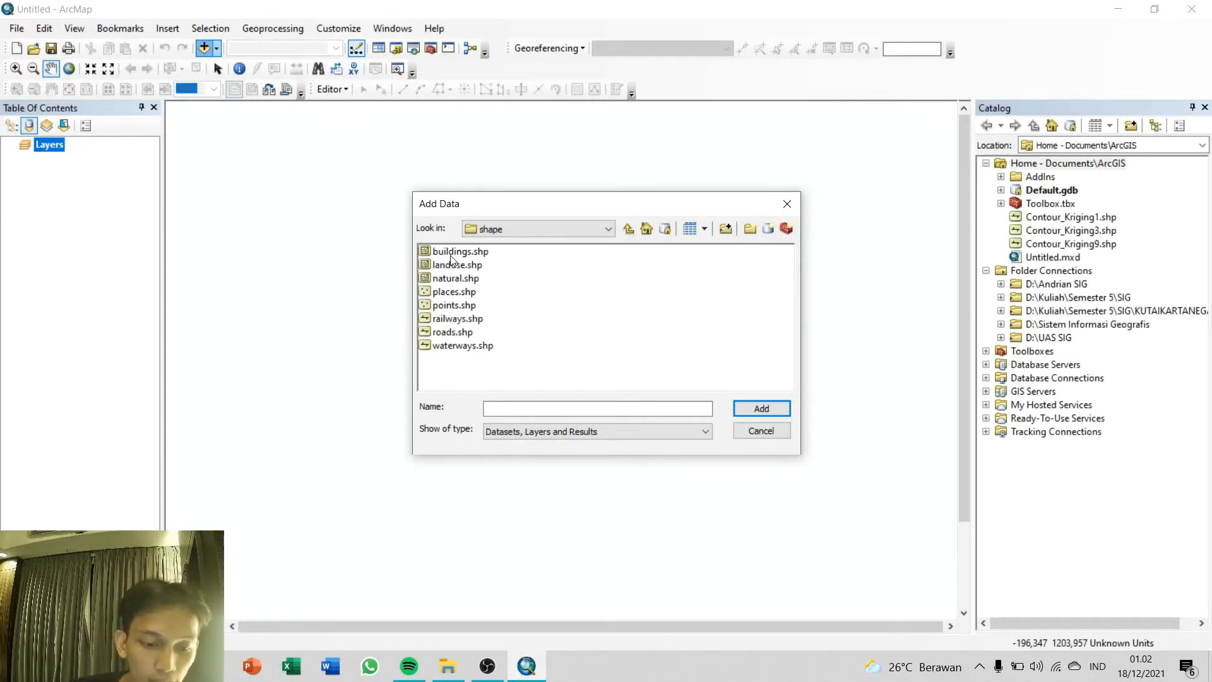
left_click(453, 252)
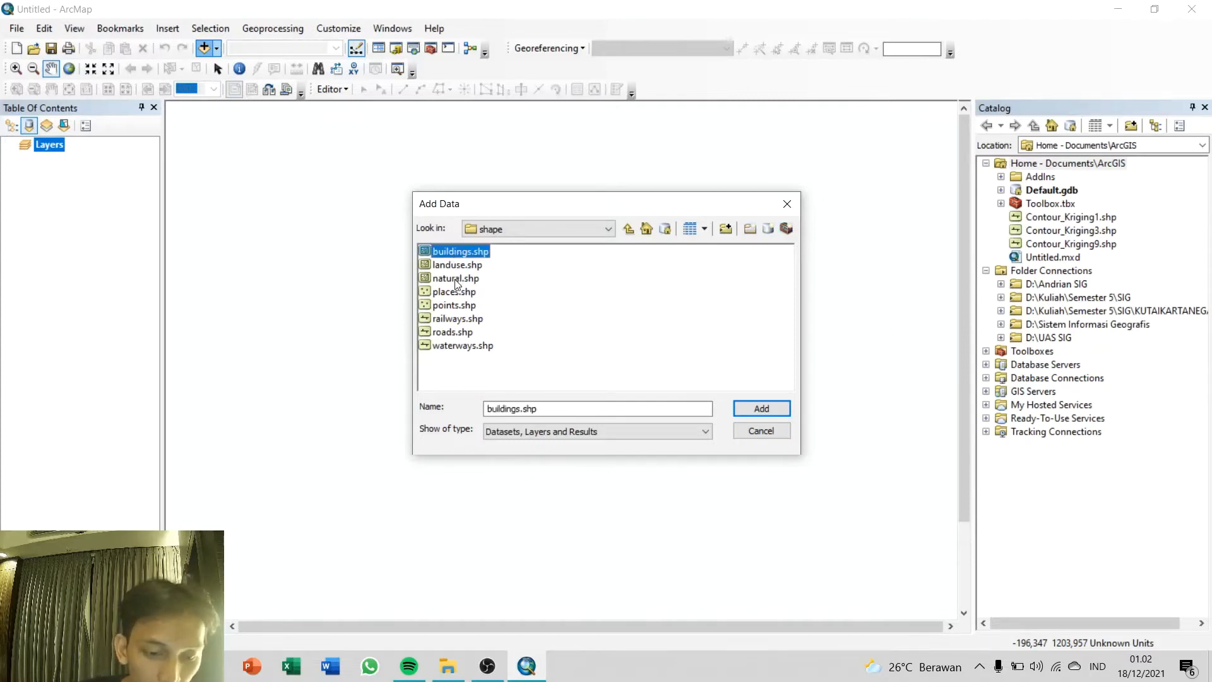
left_click(456, 280, "ctrl")
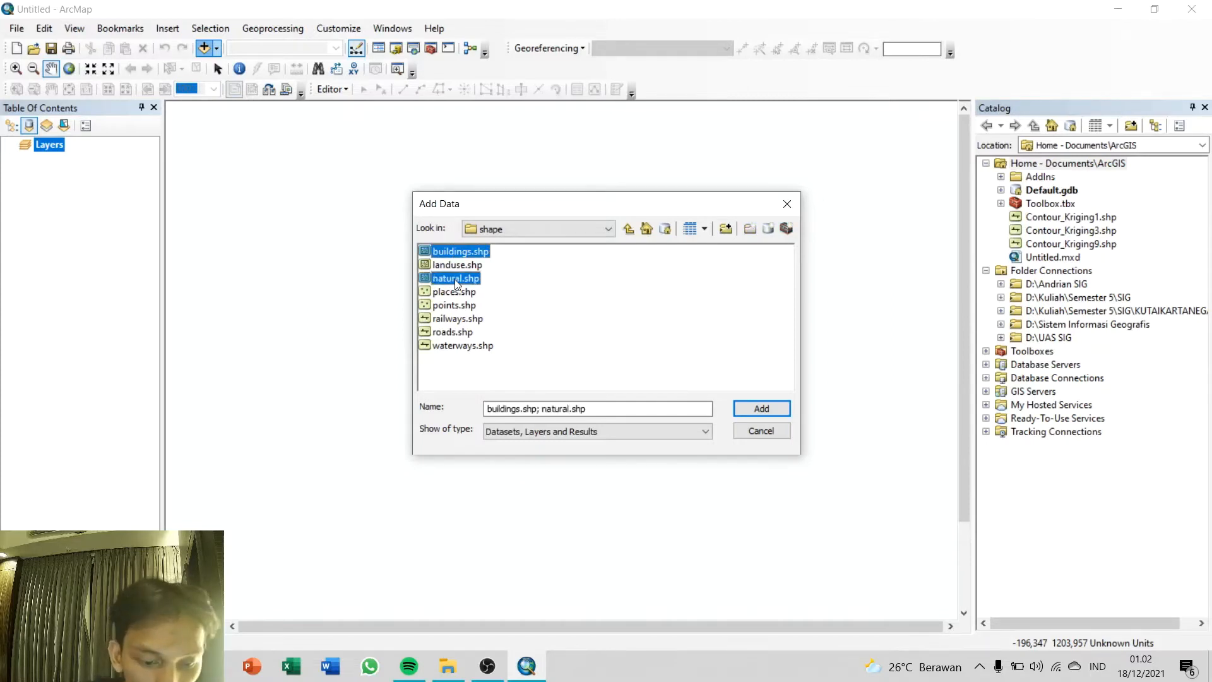
left_click(455, 333, "ctrl")
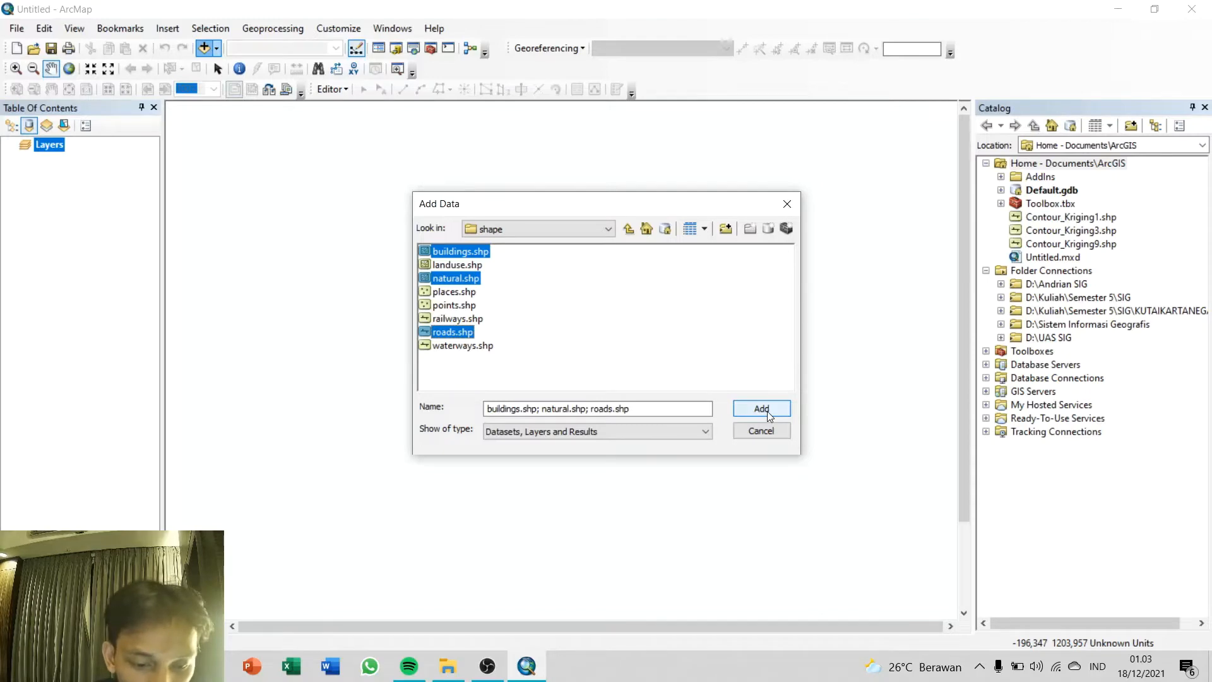
left_click(767, 411)
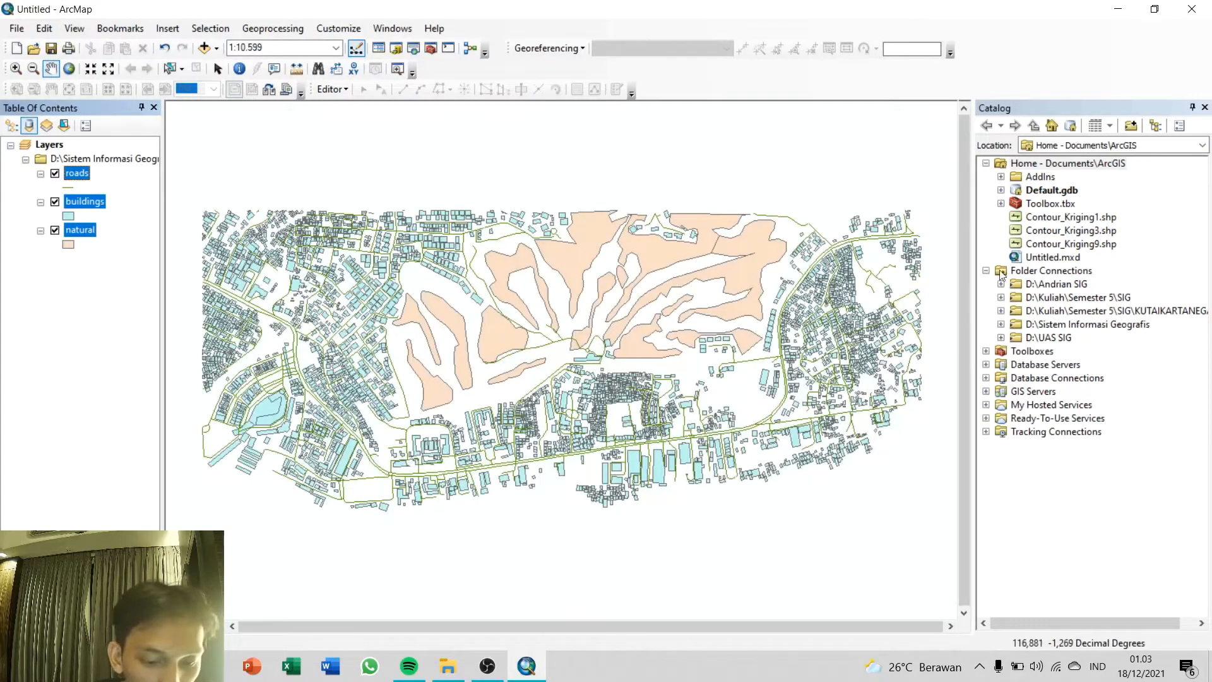
Step: Start a new shapefile in D:\Sistem Informasi Geografis, named AOI, with feature type Polygon
left_click(1001, 324)
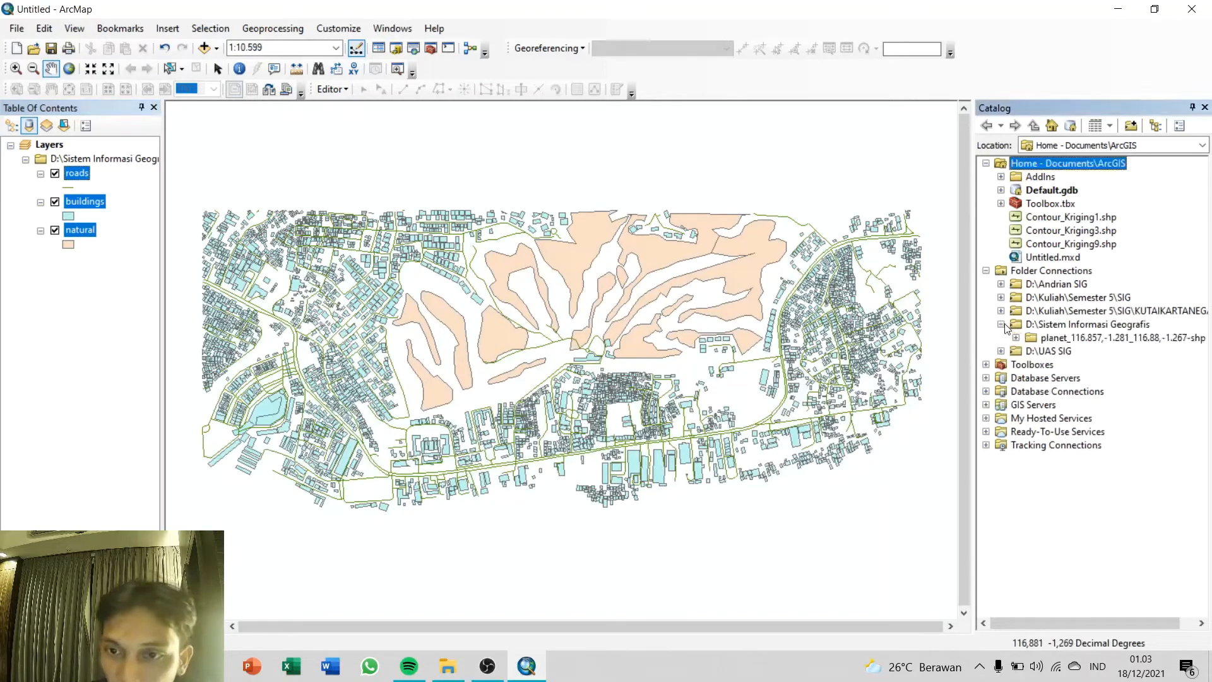
right_click(1080, 324)
mouse_move(1121, 429)
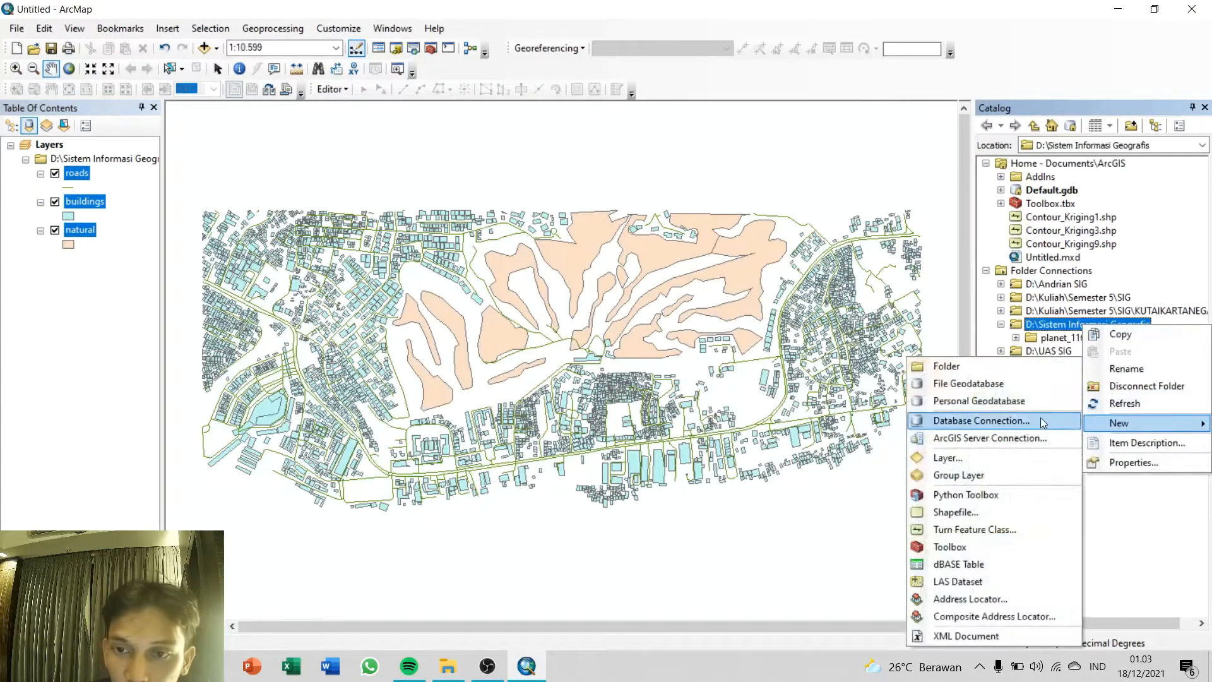
left_click(946, 511)
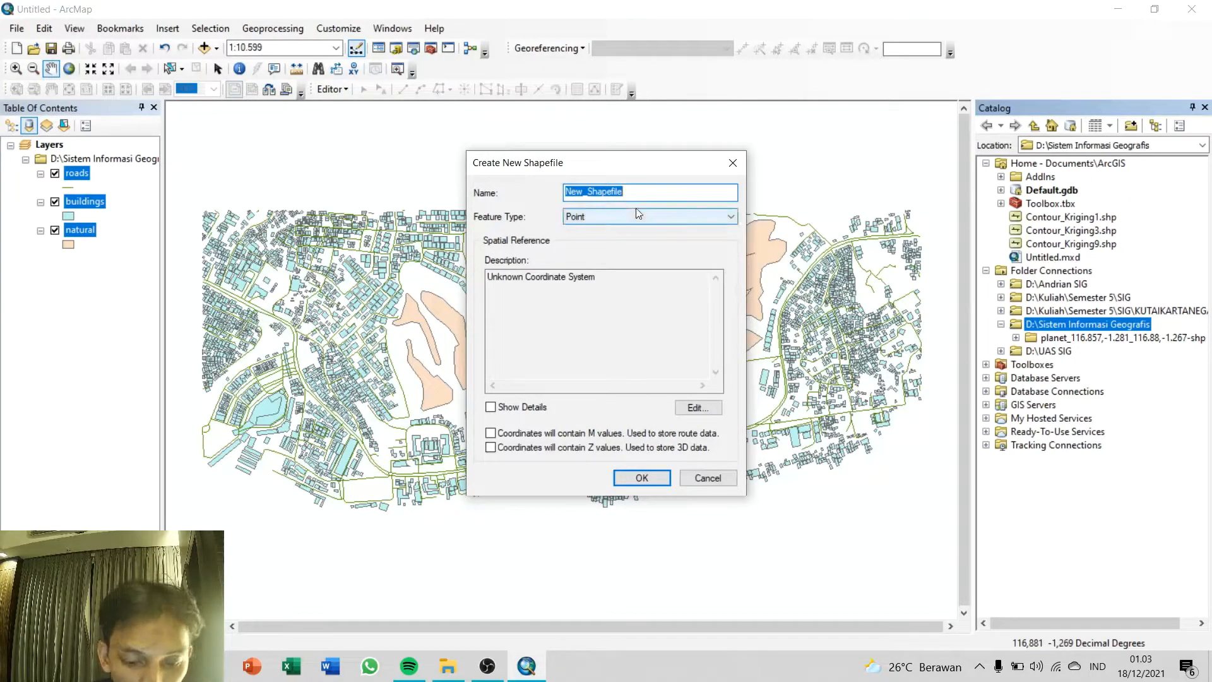
type("AOI")
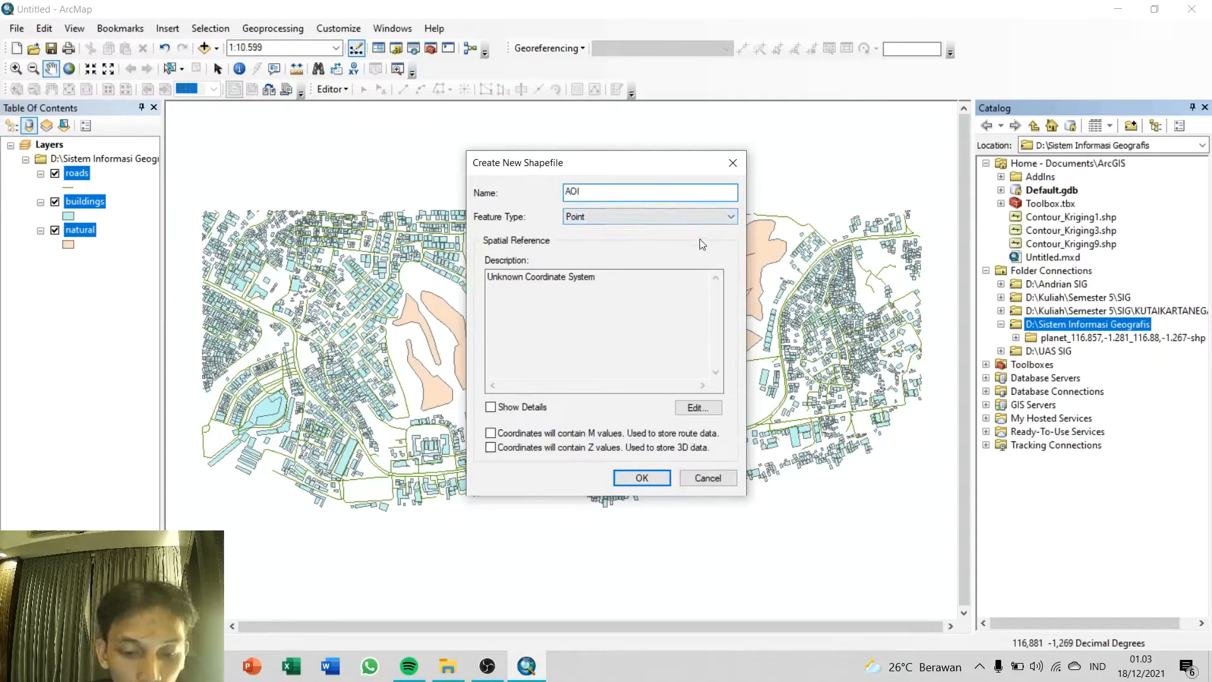
left_click(699, 218)
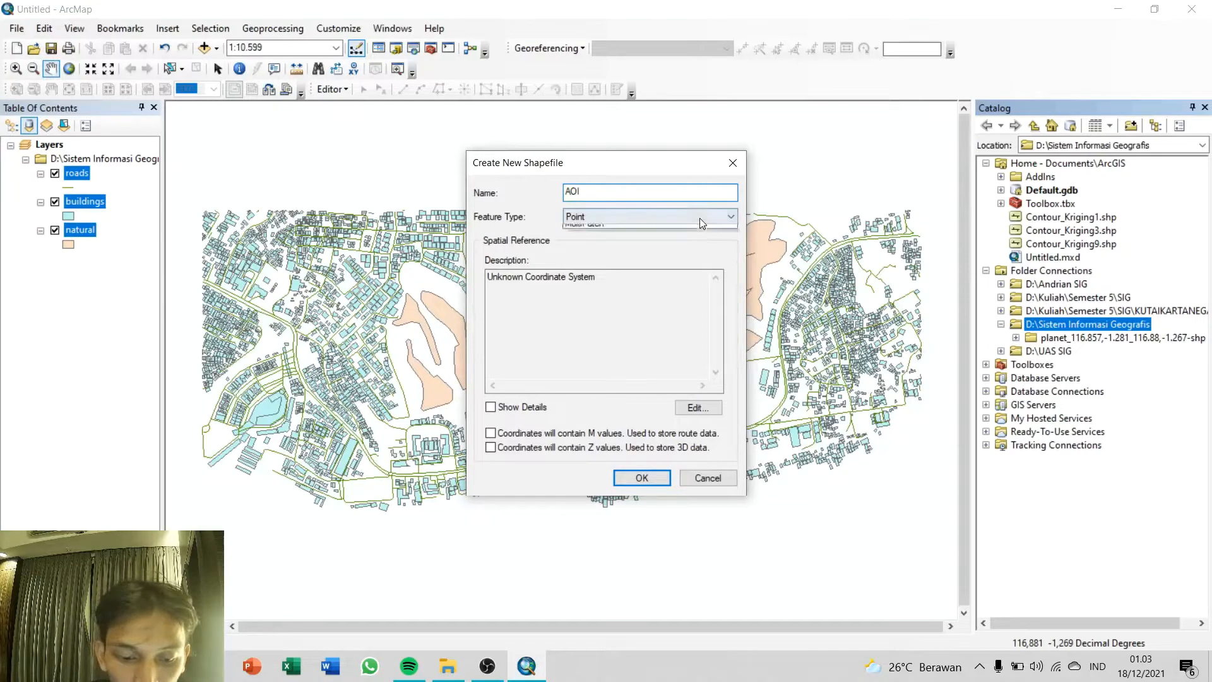
left_click(617, 246)
Step: Assign the WGS 1984 UTM Zone 50S coordinate system to the AOI shapefile and create it
left_click(698, 407)
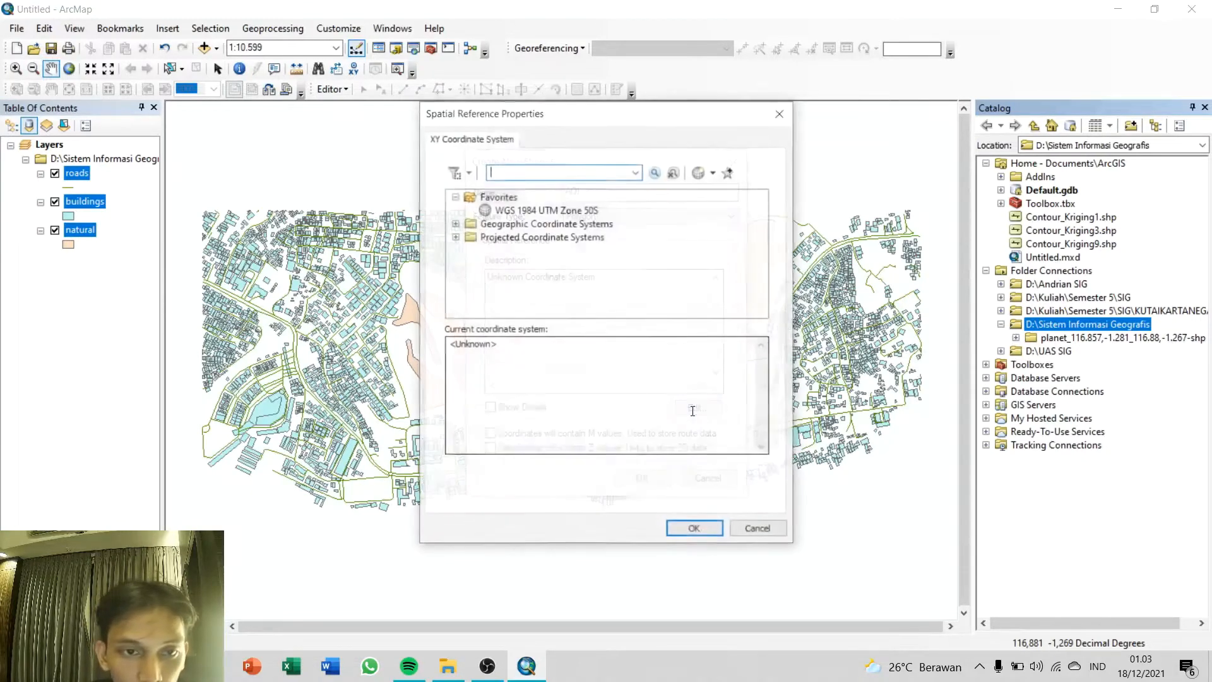
left_click(571, 210)
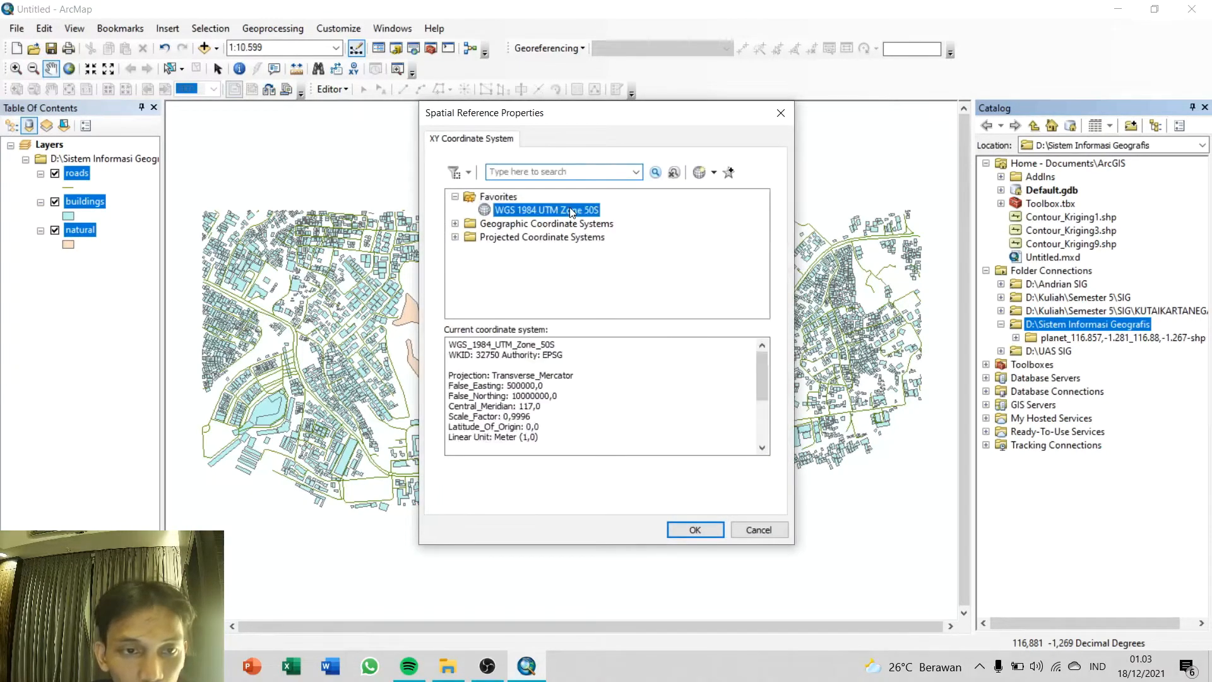
left_click(682, 531)
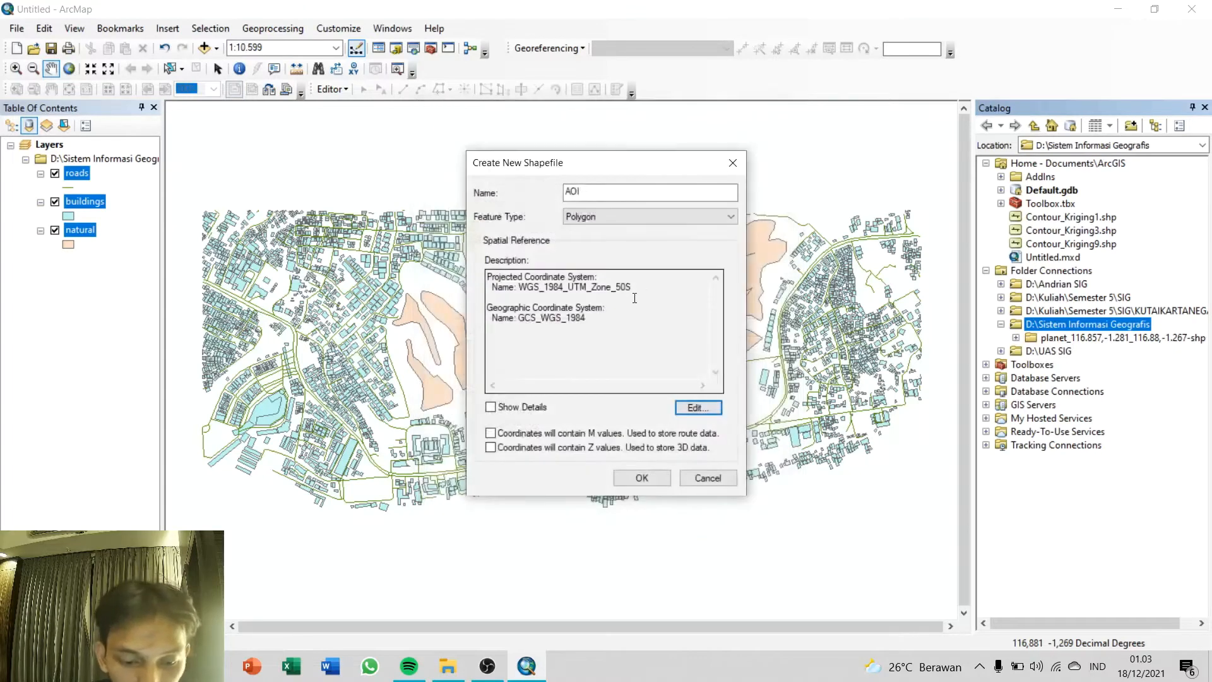
left_click(641, 478)
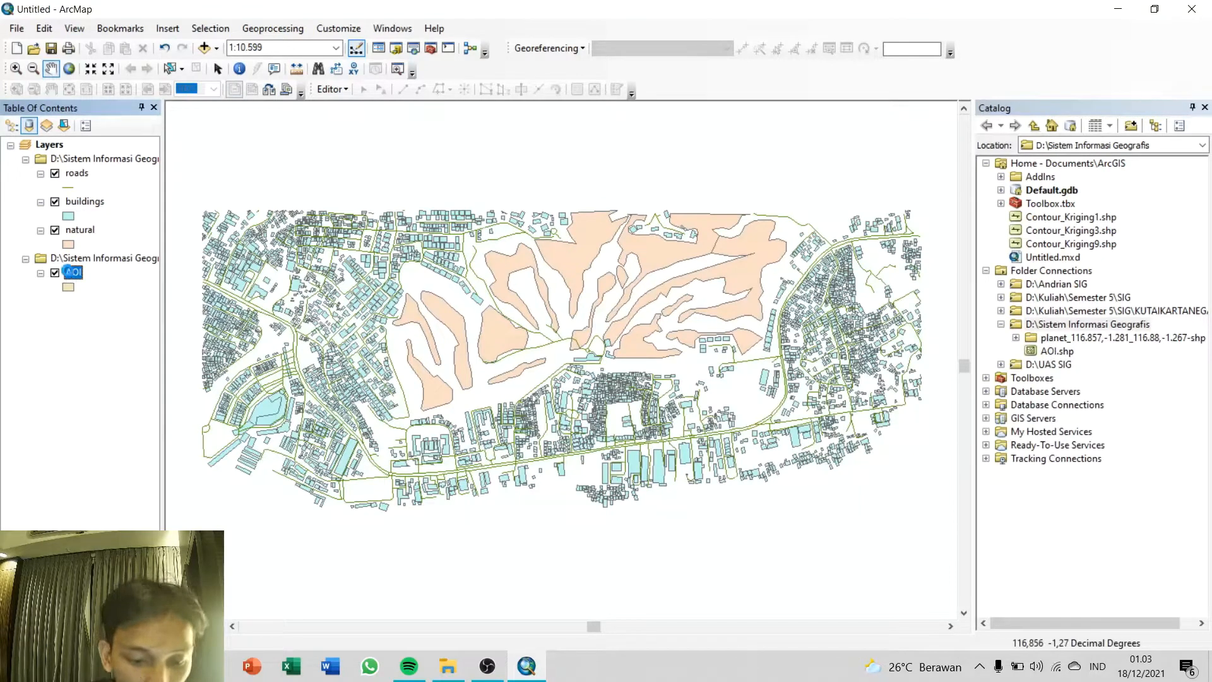
Step: Start editing the AOI layer, continuing past the spatial reference warning, and show the feature creation templates
right_click(70, 275)
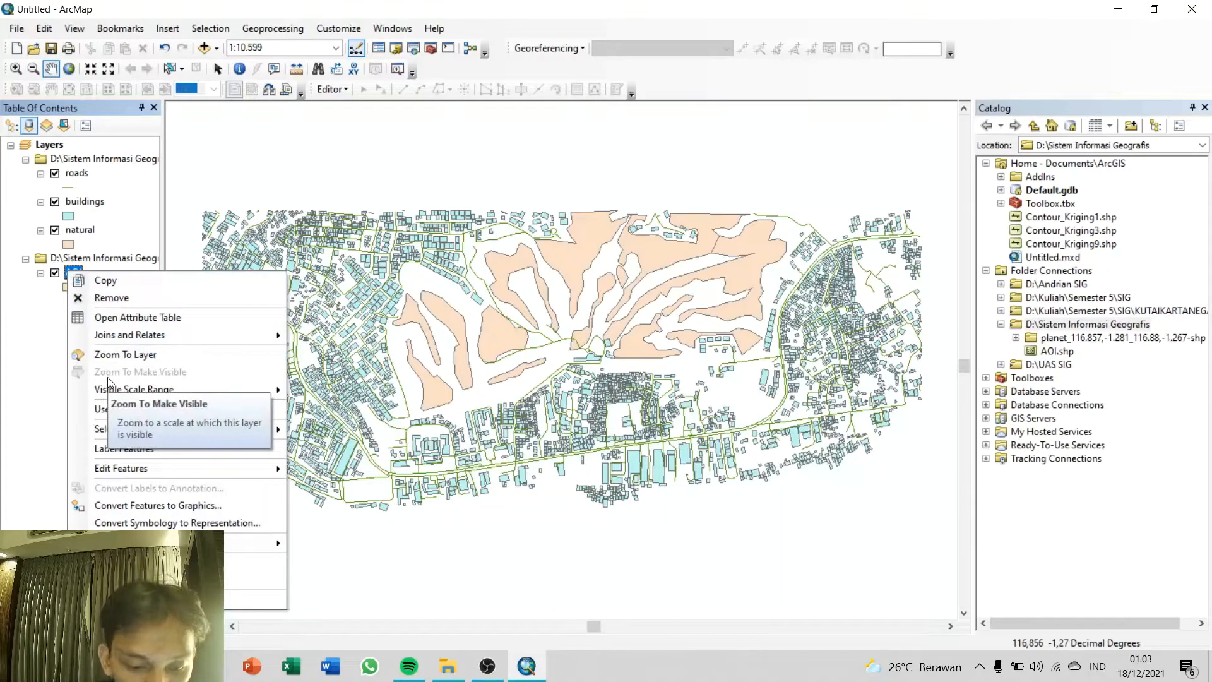
mouse_move(149, 469)
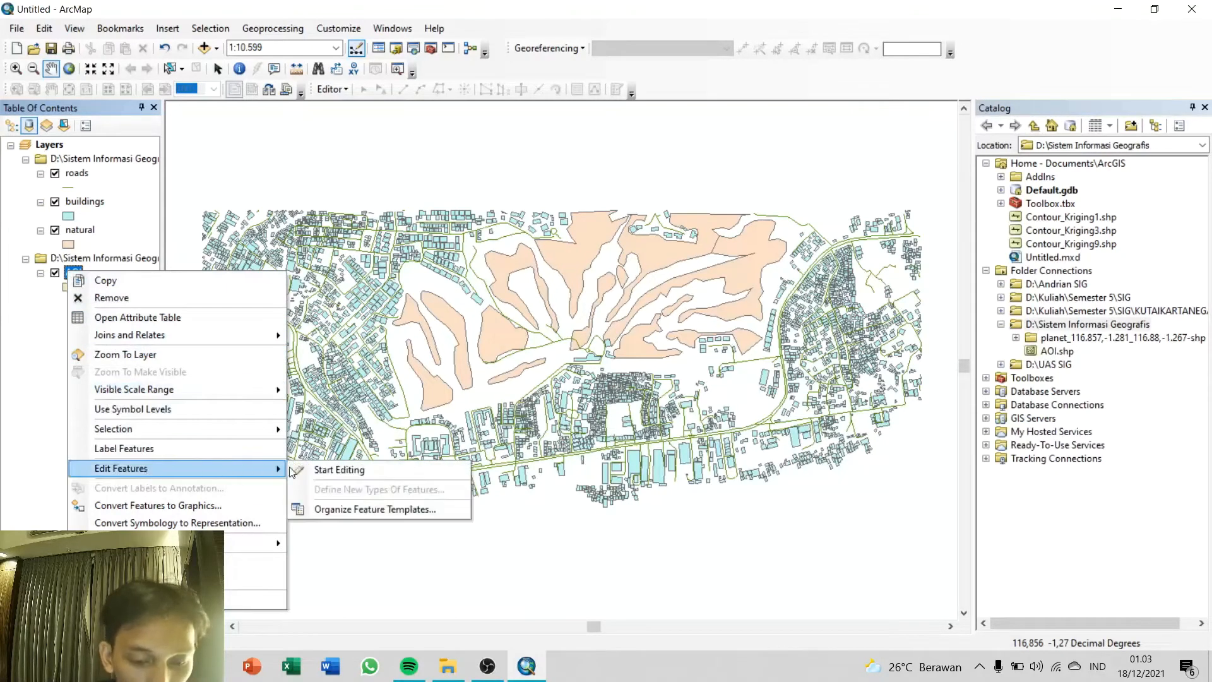
left_click(316, 471)
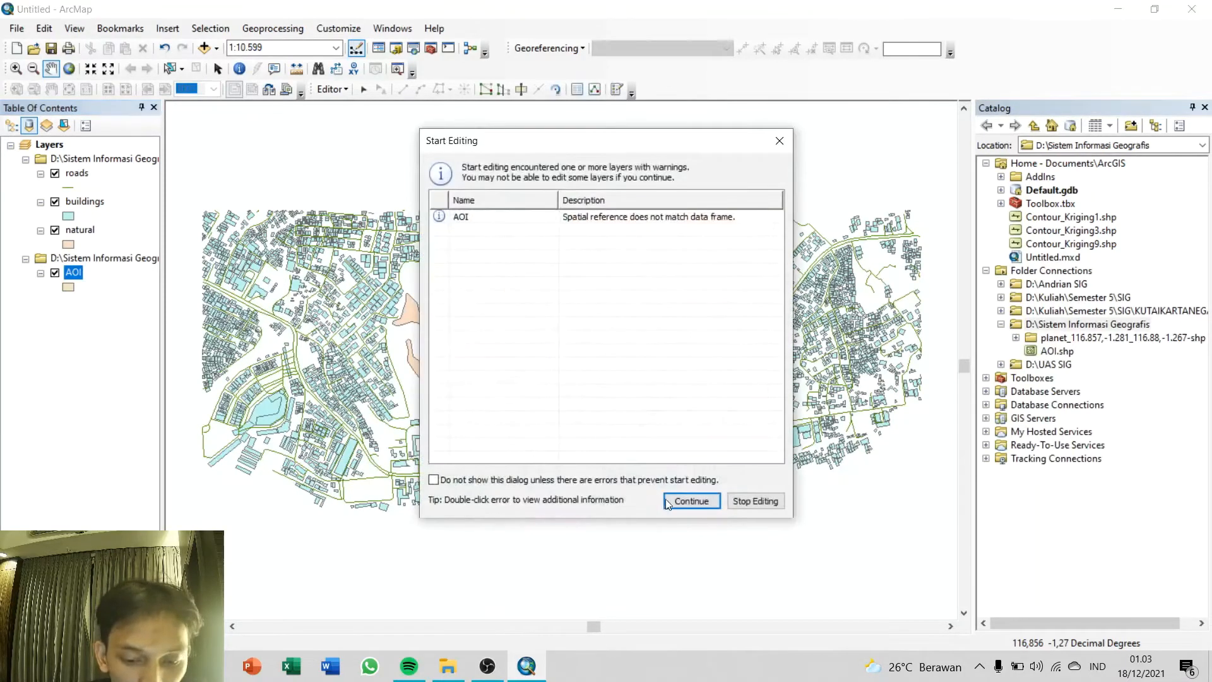
left_click(669, 498)
left_click(615, 90)
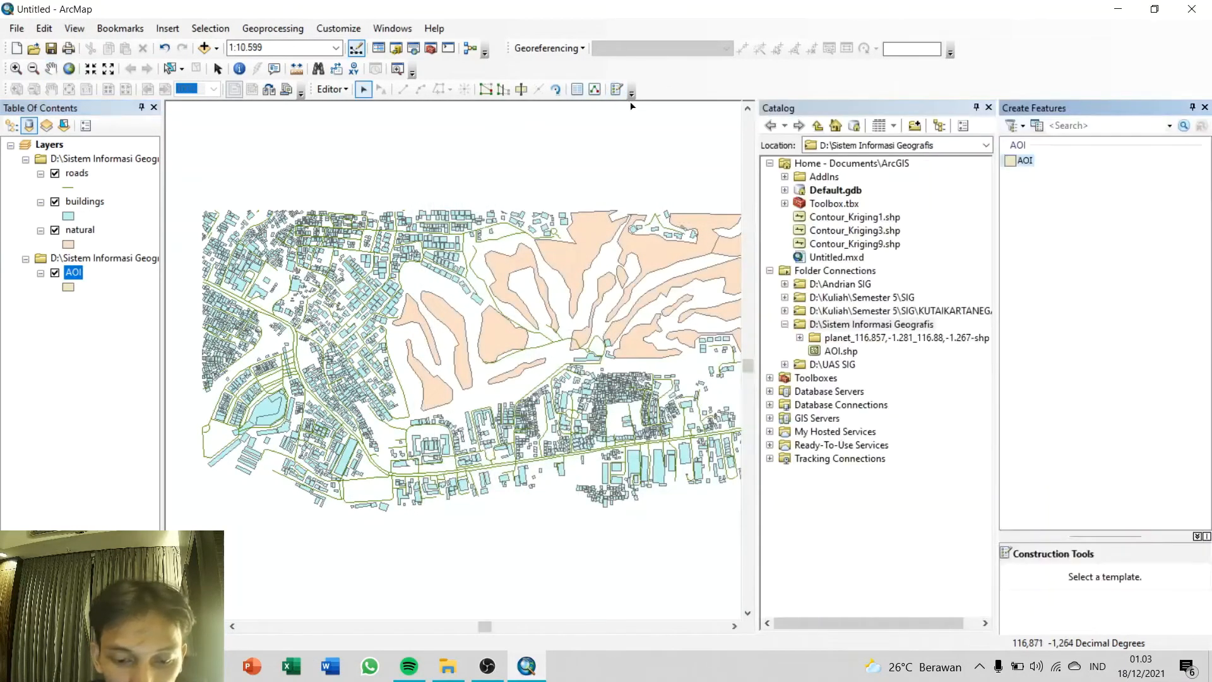
Step: Draw a rectangular AOI polygon over the roads and buildings just south of the western natural areas
left_click(1021, 161)
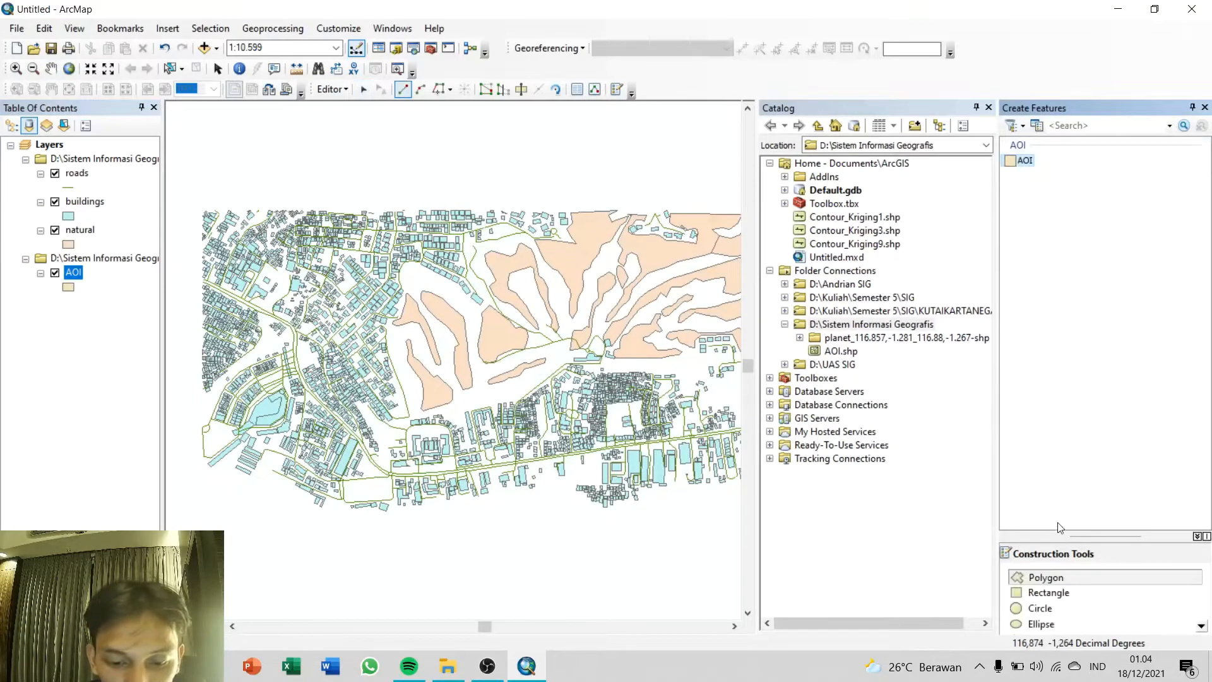
left_click(1049, 593)
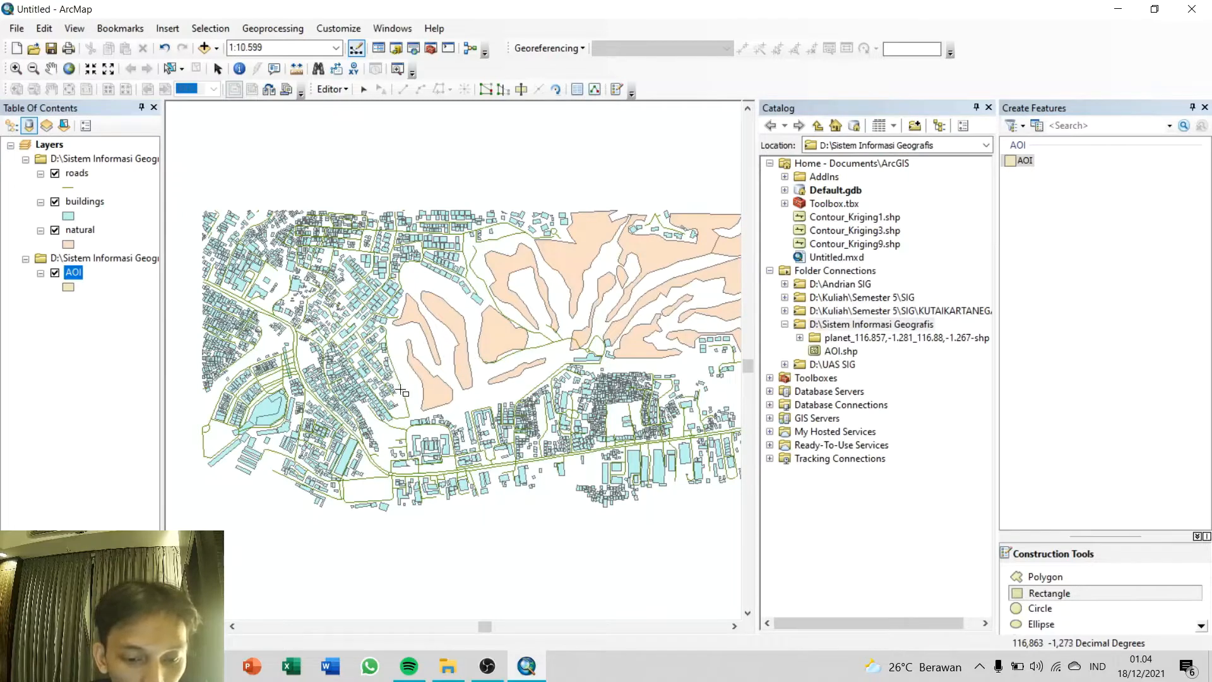
left_click(404, 393)
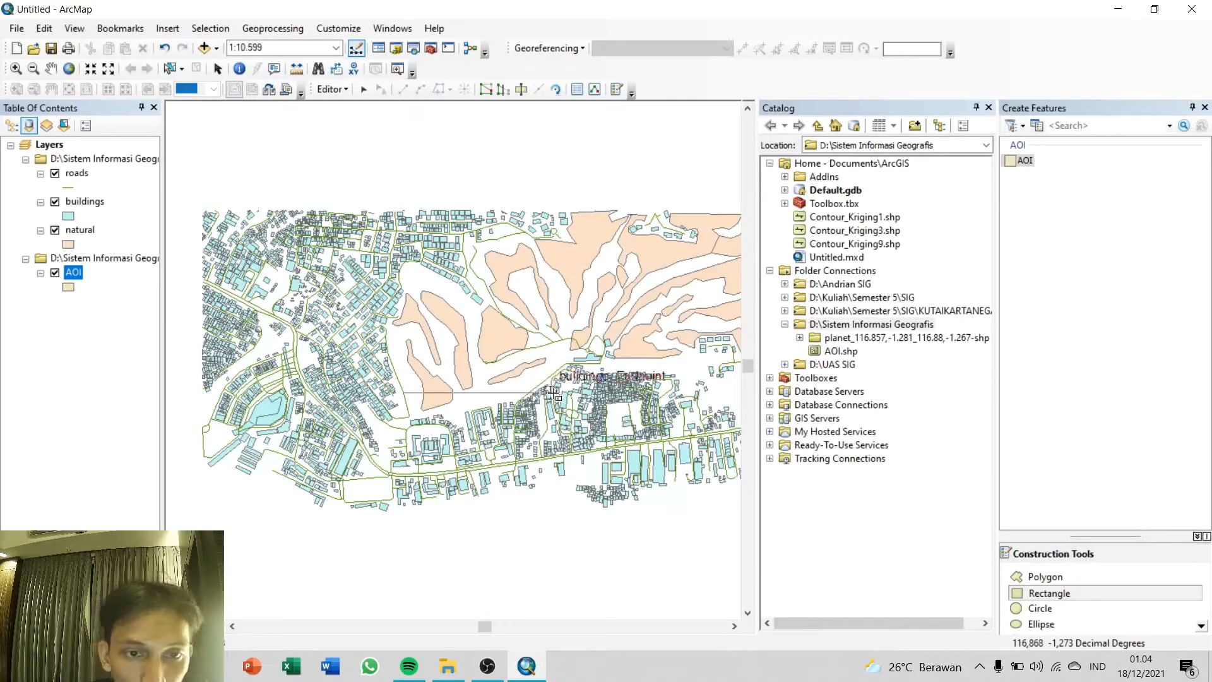
left_click(562, 526)
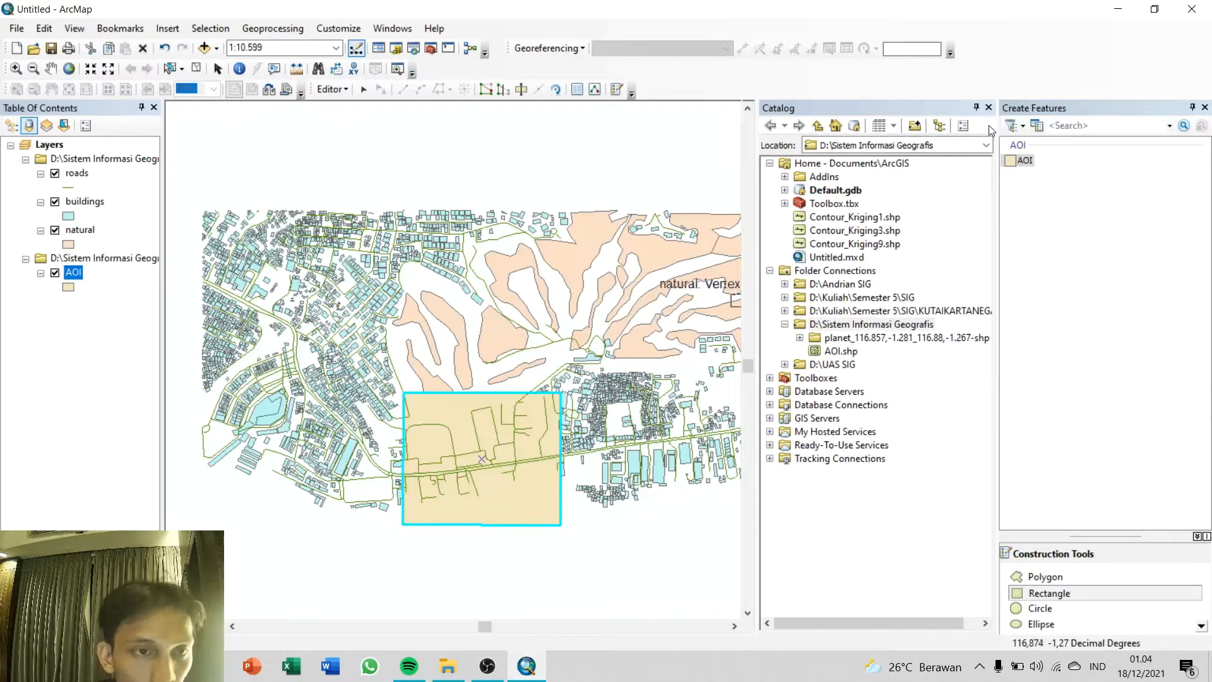
Step: Close the Catalog window, then stop editing the AOI layer and save the edits
left_click(988, 108)
left_click(332, 89)
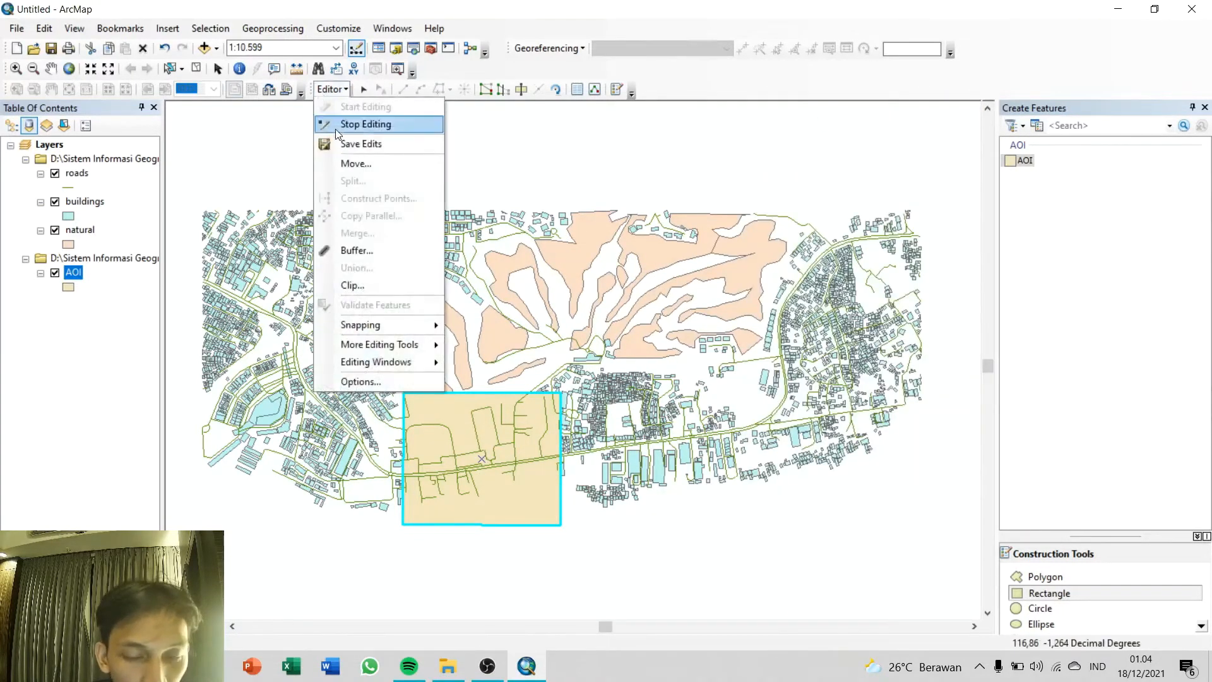
left_click(366, 124)
left_click(544, 382)
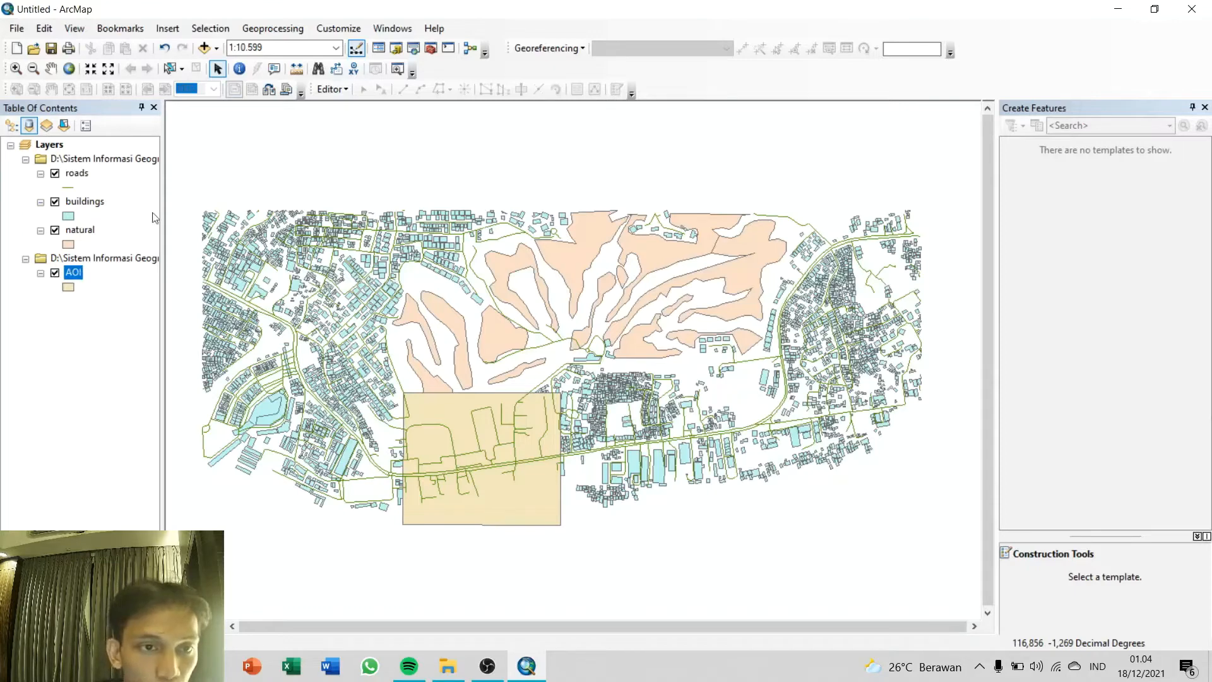
Step: Set up the Clip geoprocessing tool with roads as the input features and AOI as the clip features
left_click(288, 29)
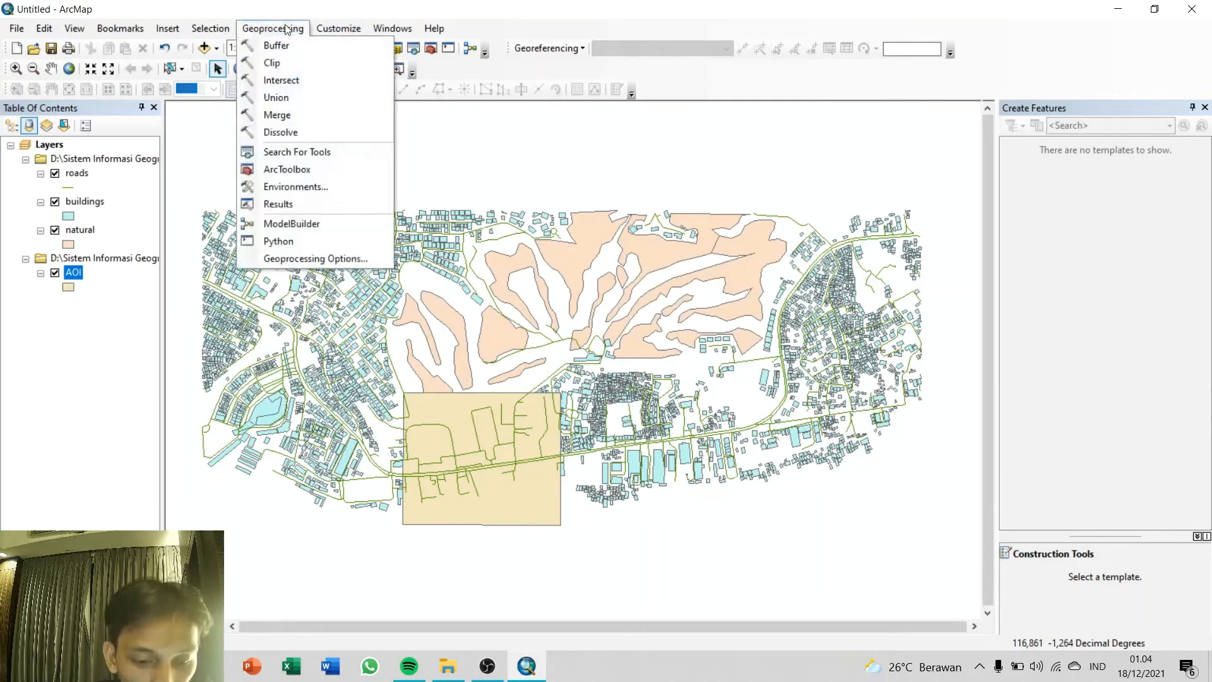
left_click(282, 66)
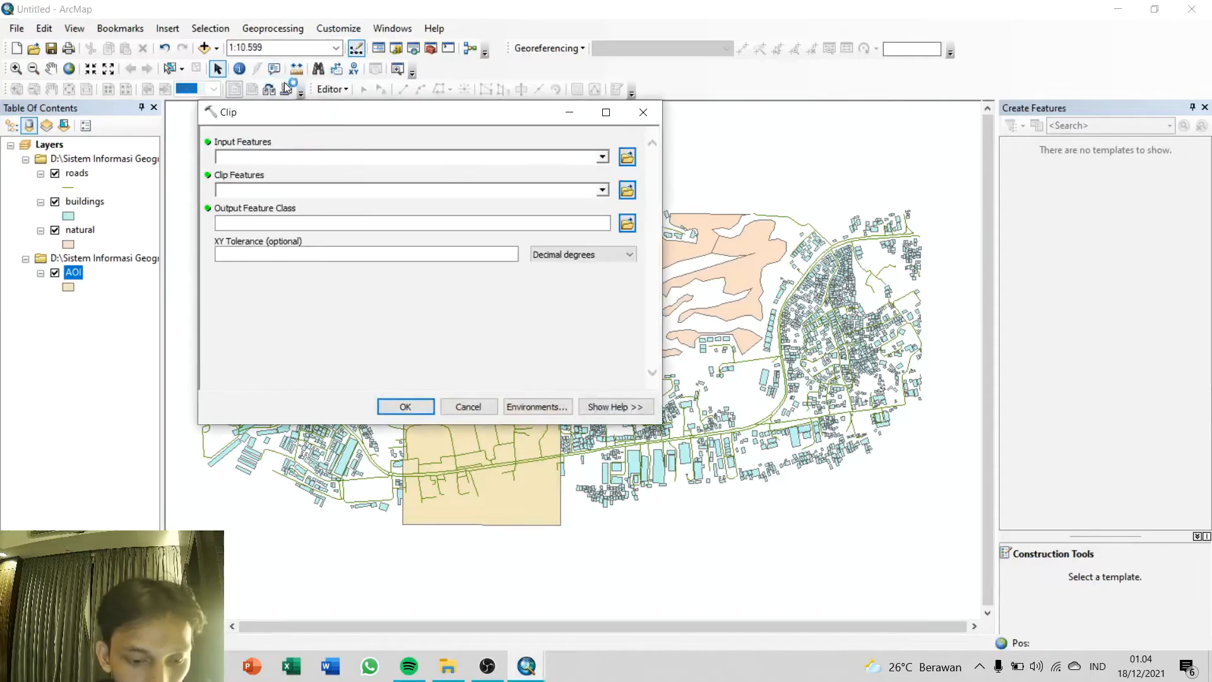
left_click(602, 157)
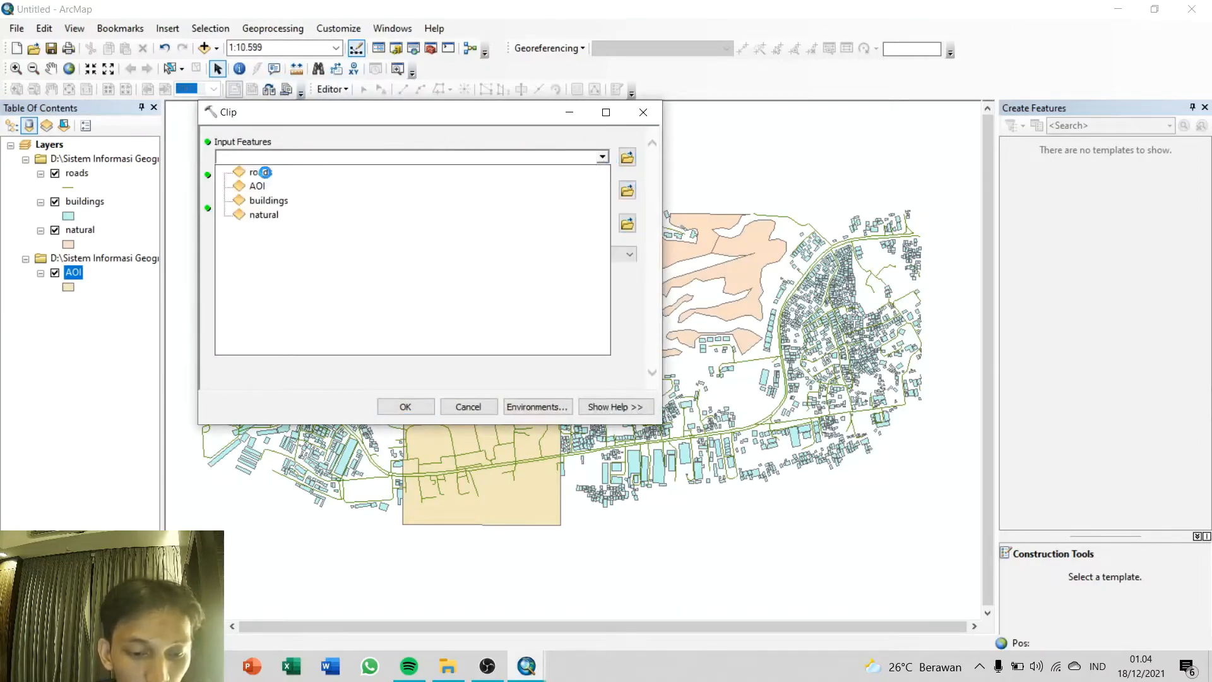
left_click(265, 172)
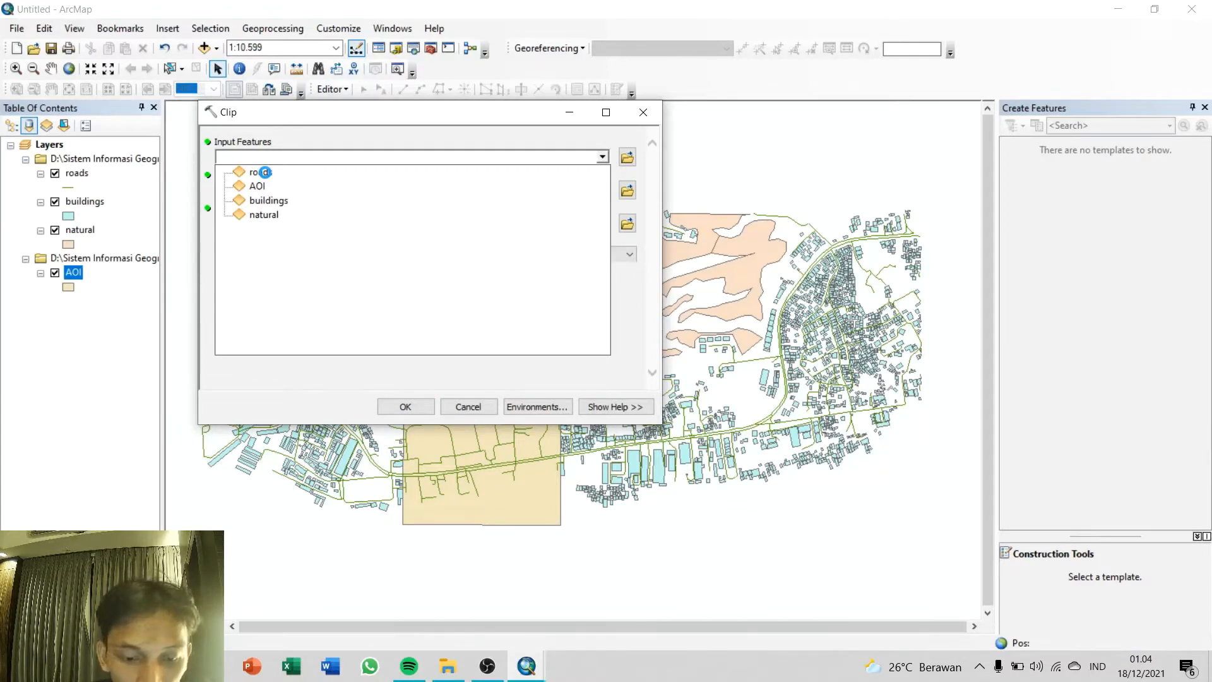
left_click(265, 172)
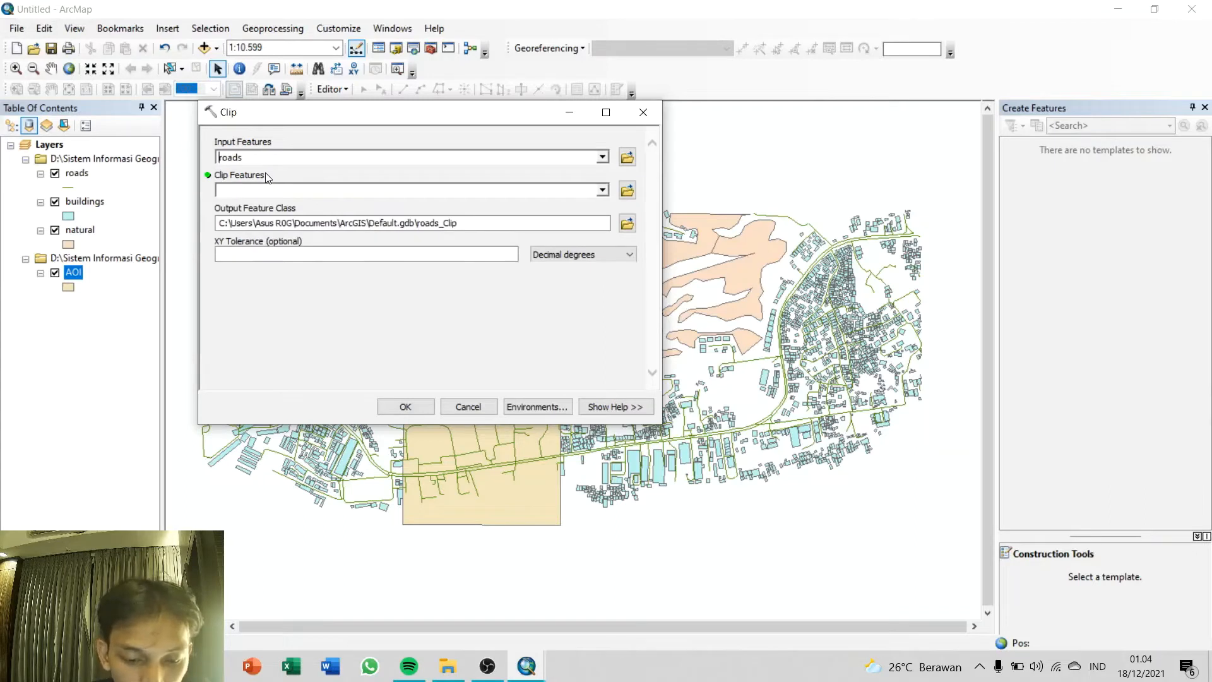
left_click(603, 189)
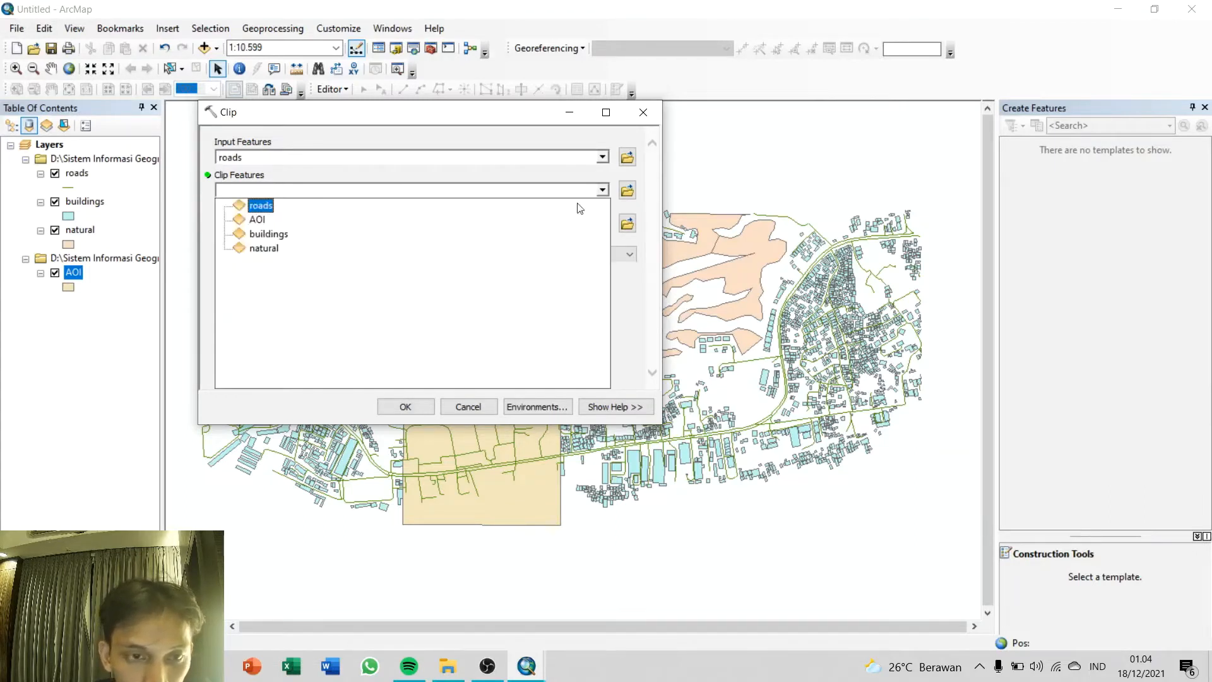
left_click(275, 221)
Step: Set the clip output to roads_clip in the D:\Sistem Informasi Geografis folder and run the tool
left_click(628, 224)
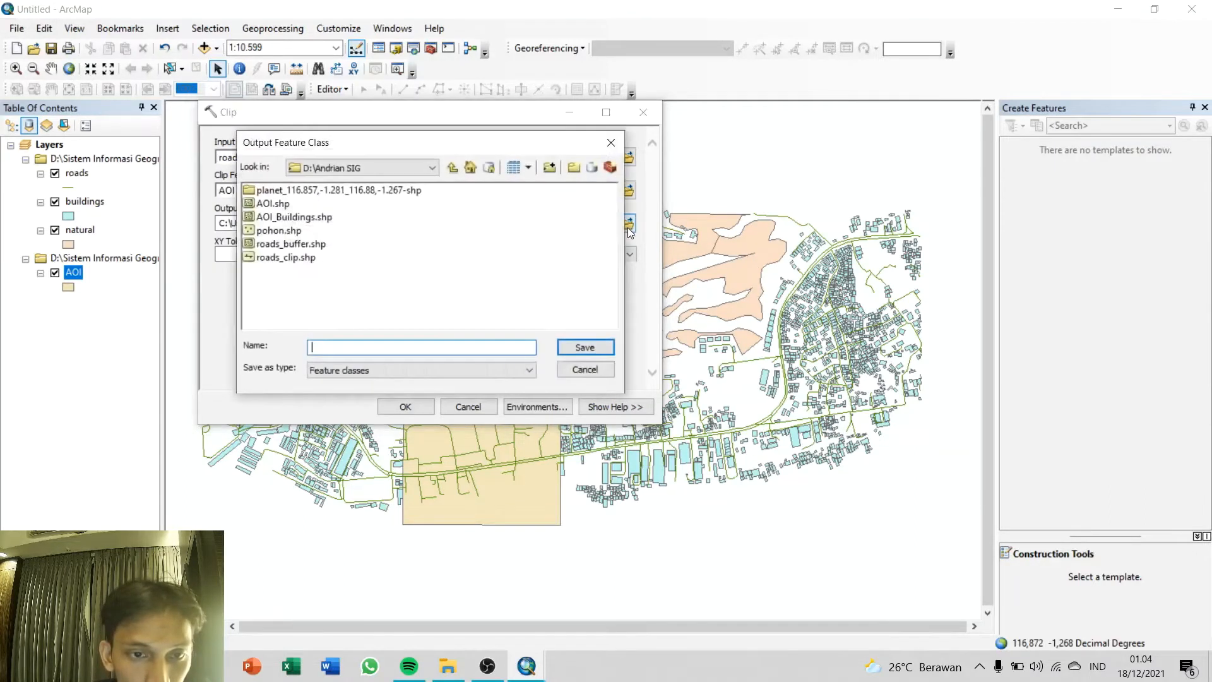
left_click(404, 167)
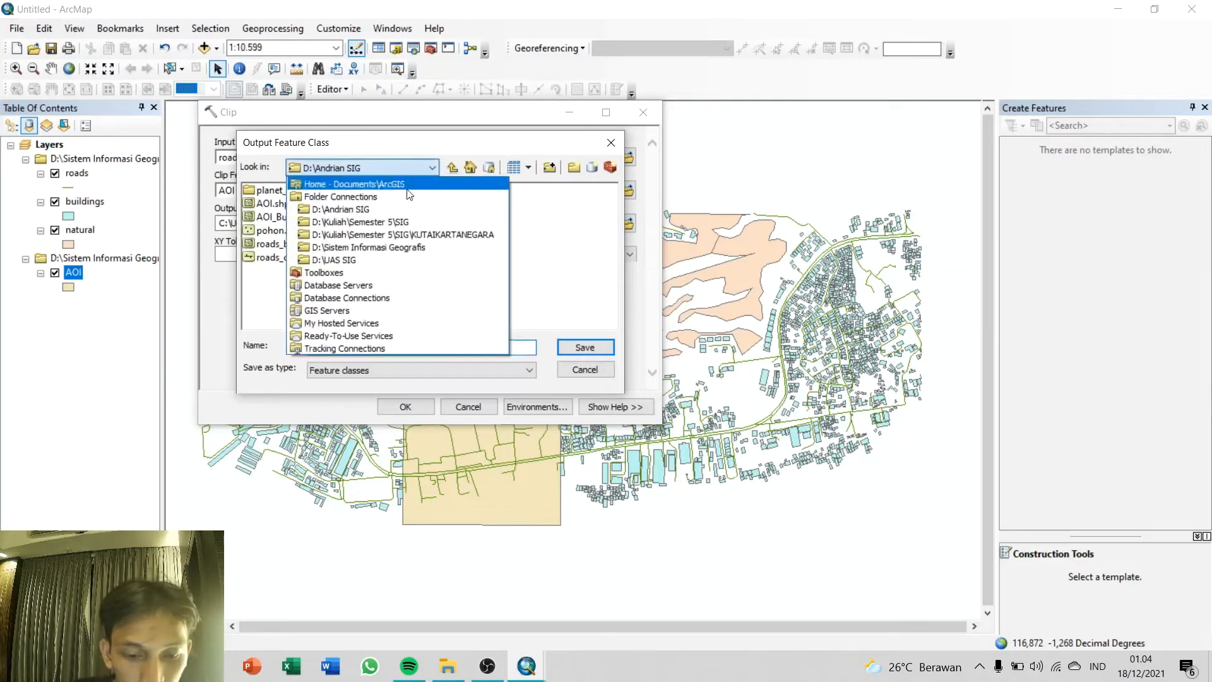
left_click(383, 247)
left_click(361, 351)
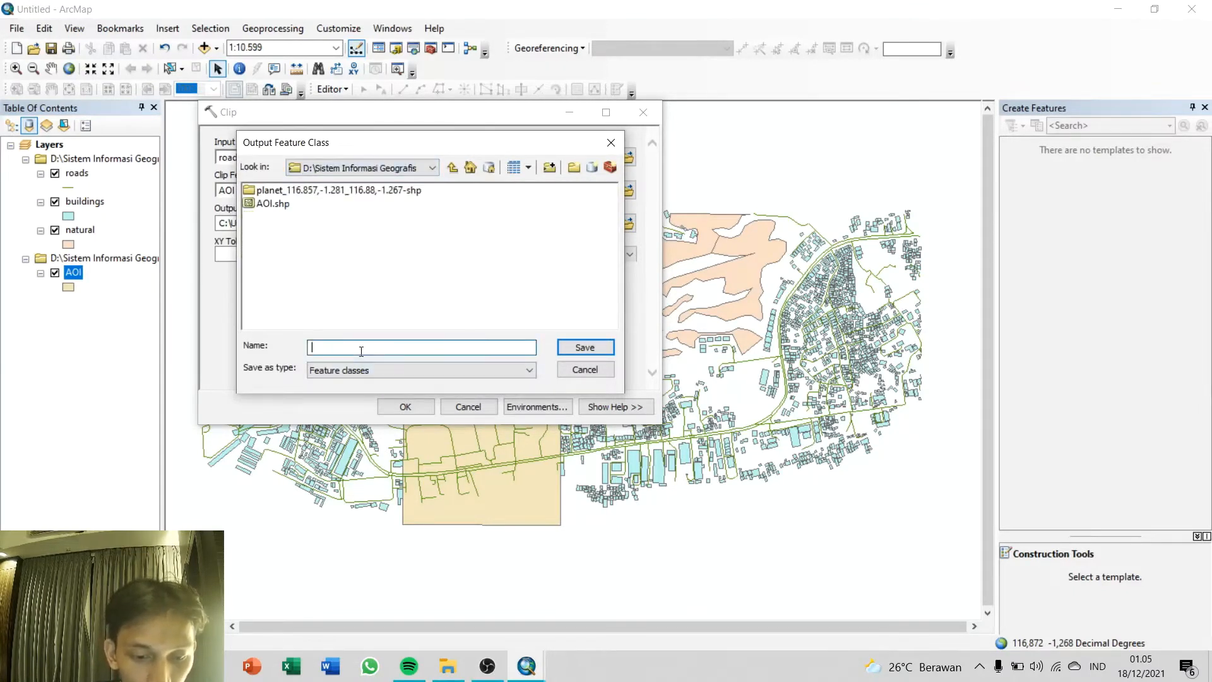
type("roads_clip")
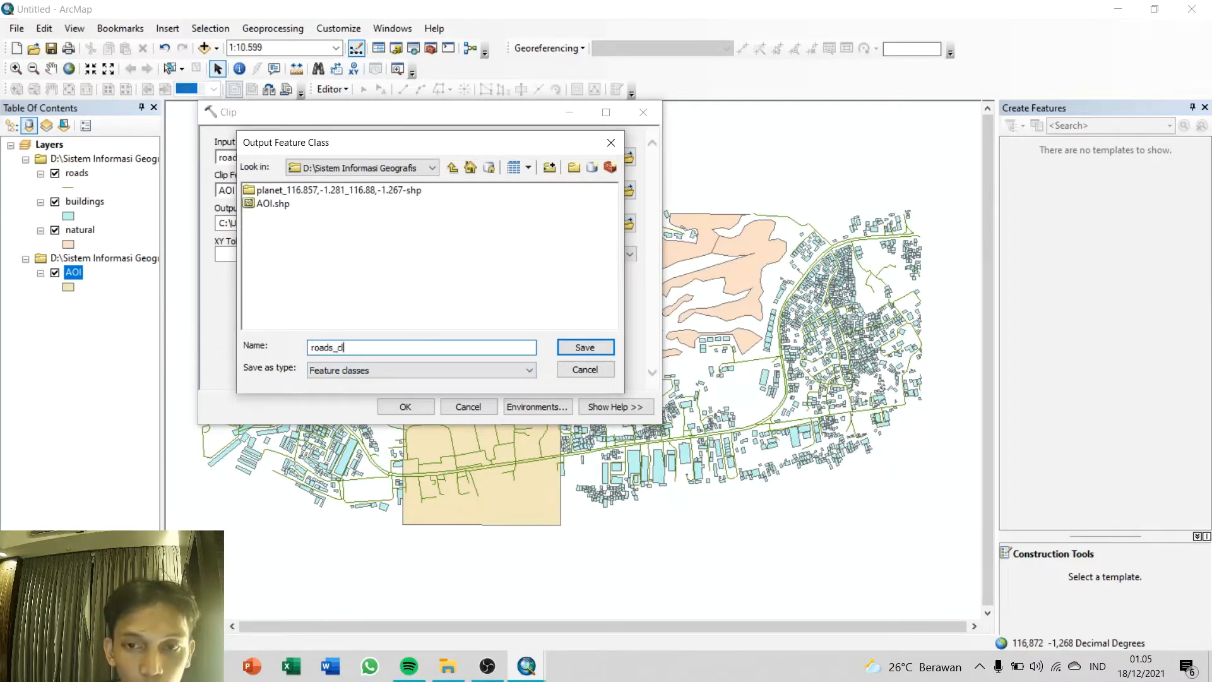
left_click(584, 348)
left_click(420, 409)
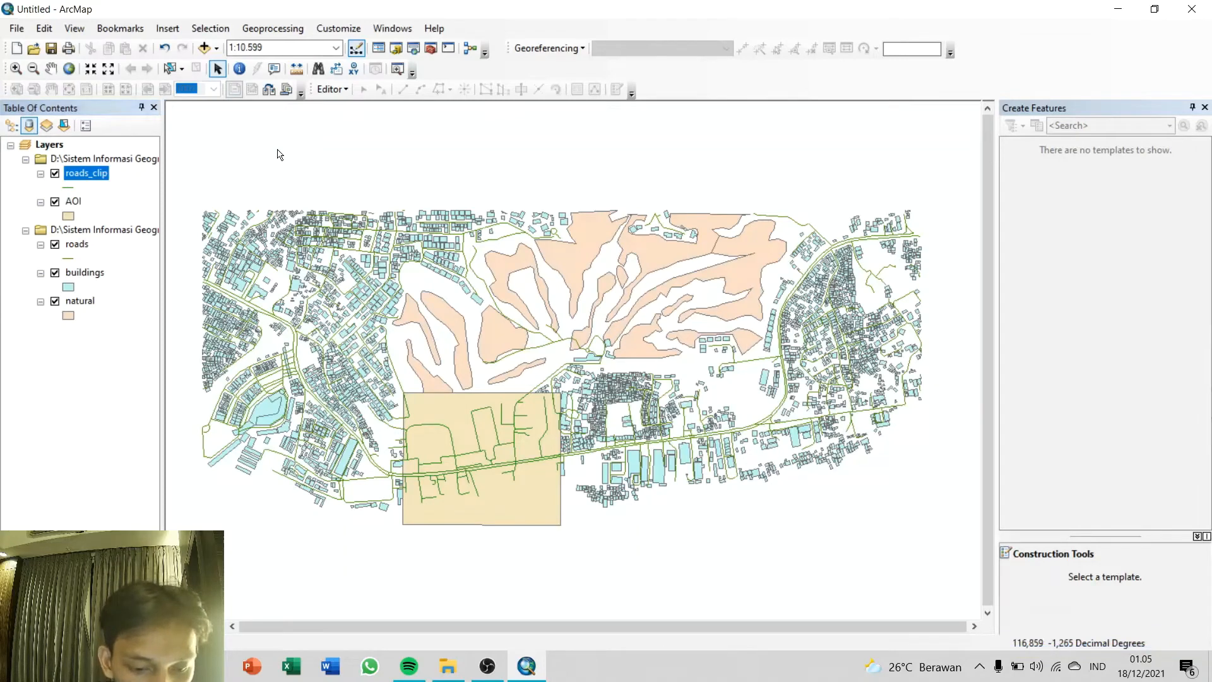
Step: Remove the original roads layer from the map and close the Create Features window
left_click(81, 247)
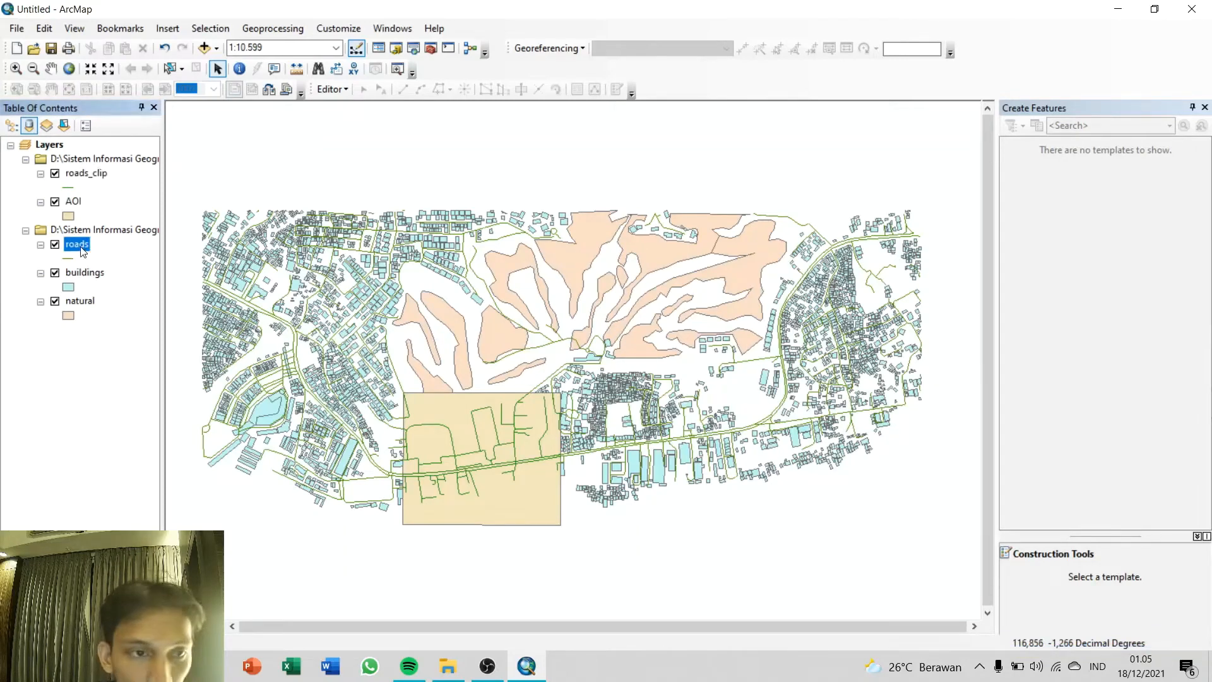
right_click(81, 248)
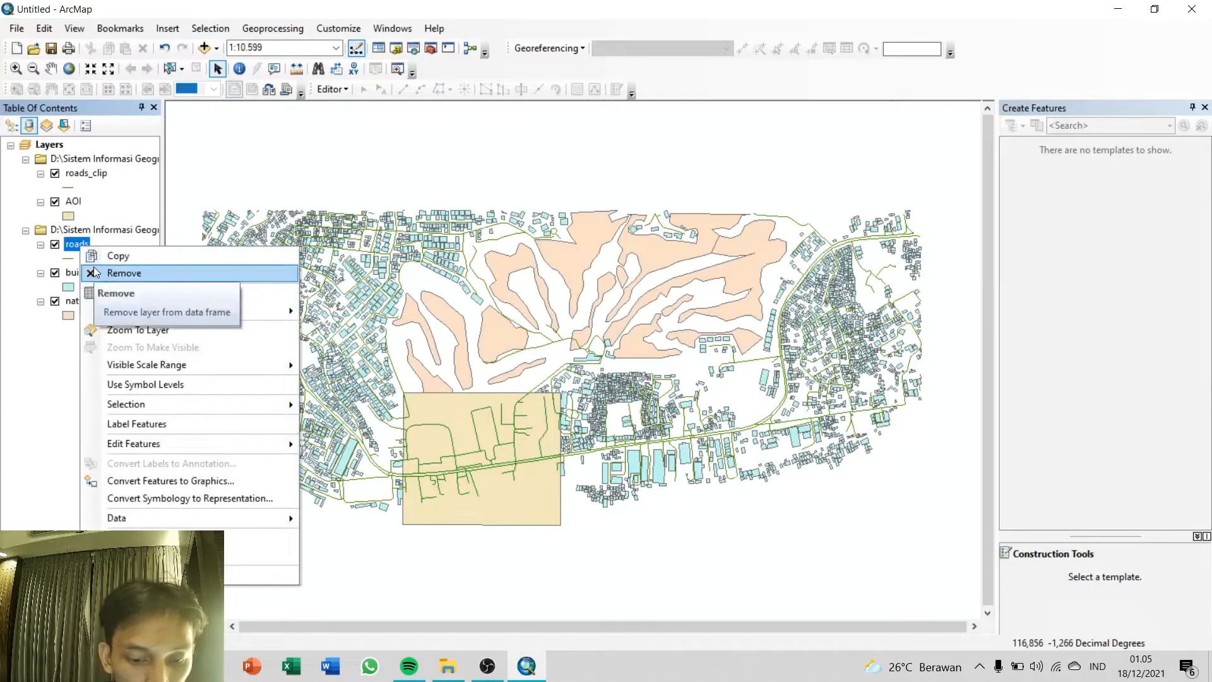
left_click(95, 273)
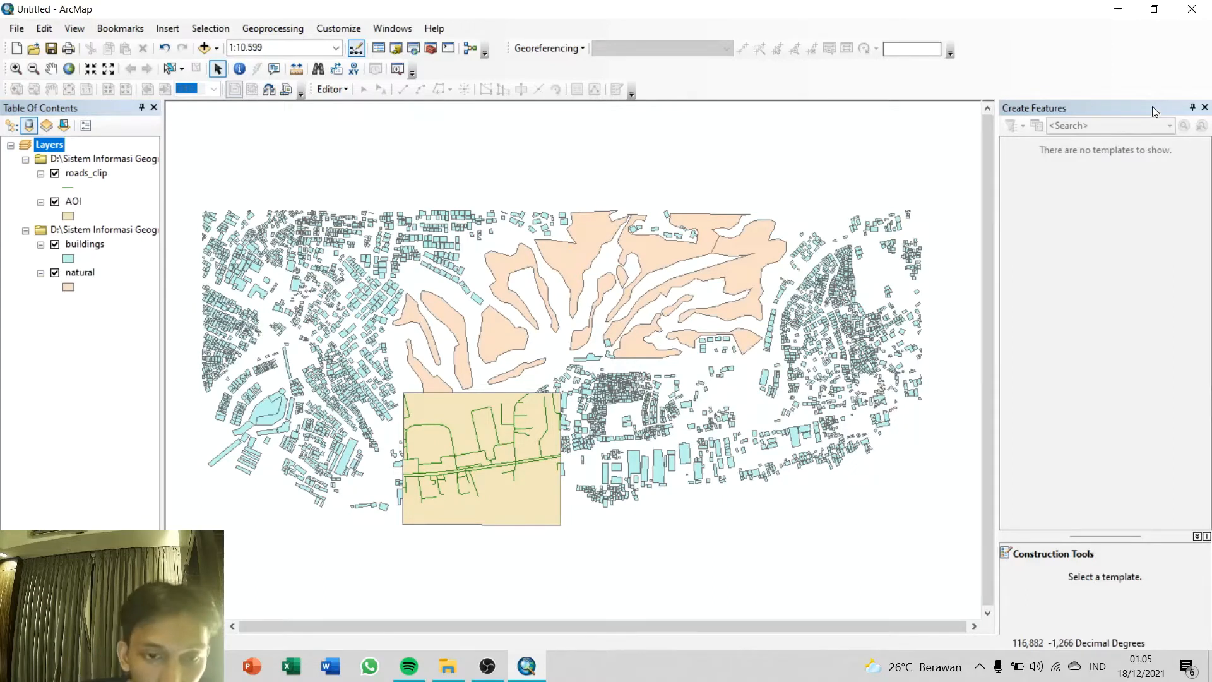
left_click(1204, 107)
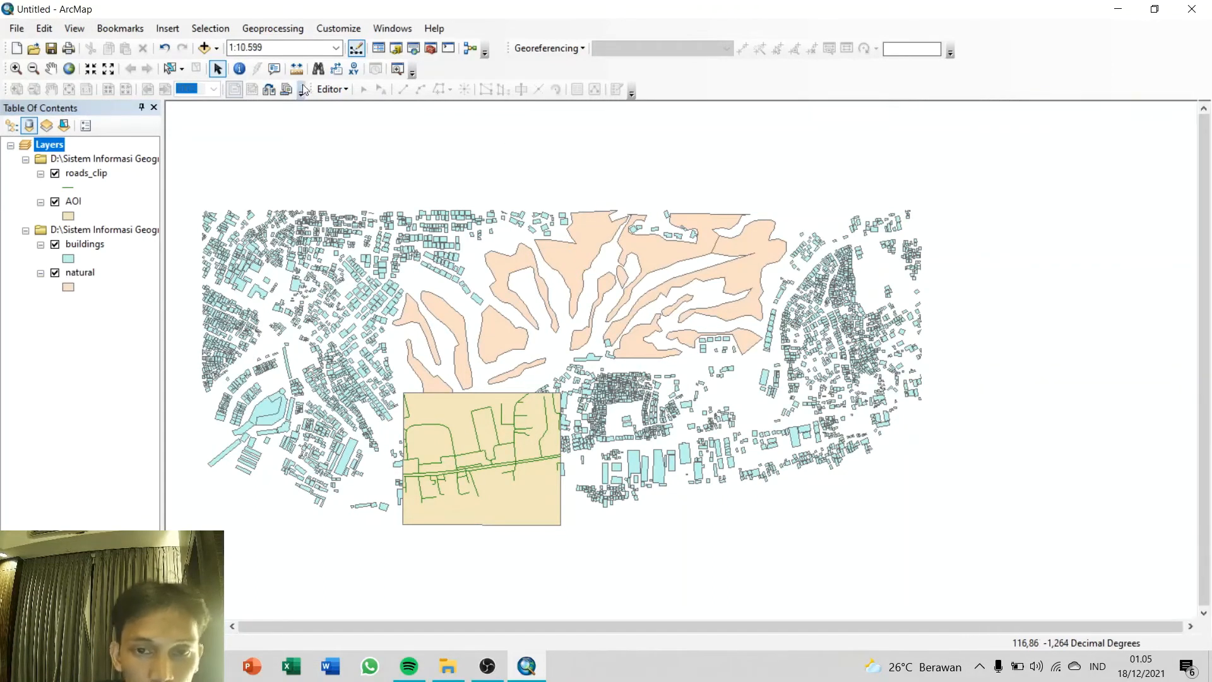
Step: Start a new shapefile named AOI_Buildings in the D:\Sistem Informasi Geografis folder
left_click(396, 48)
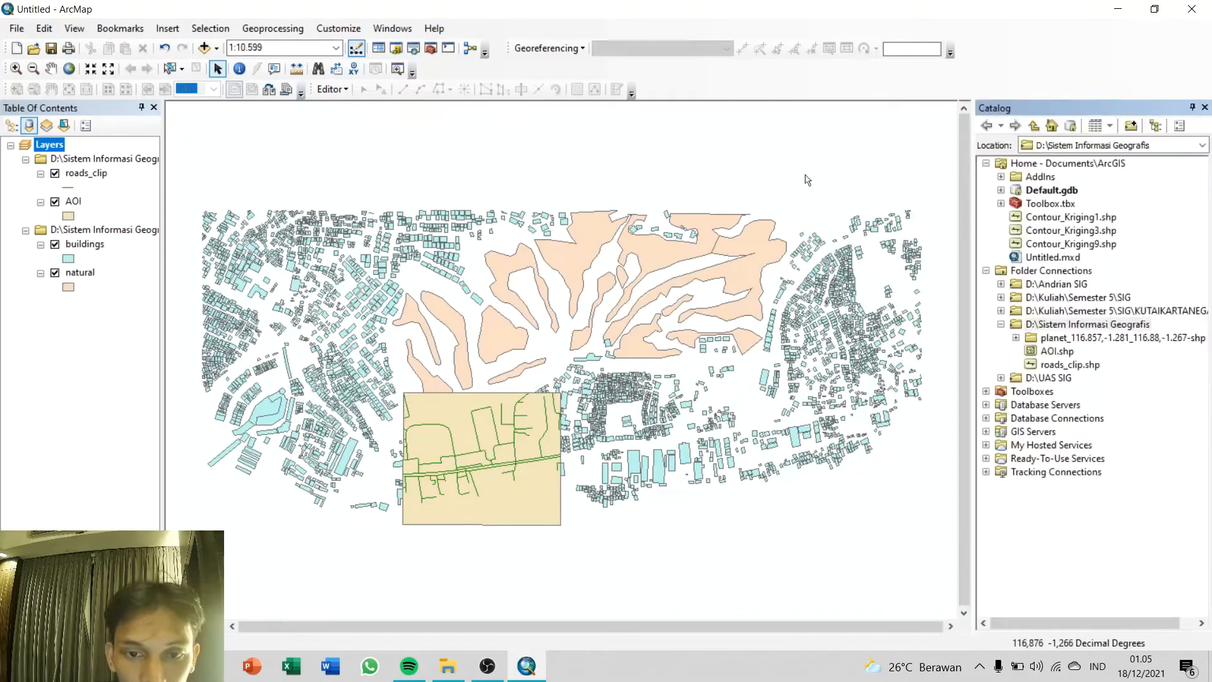
right_click(1067, 325)
mouse_move(1110, 420)
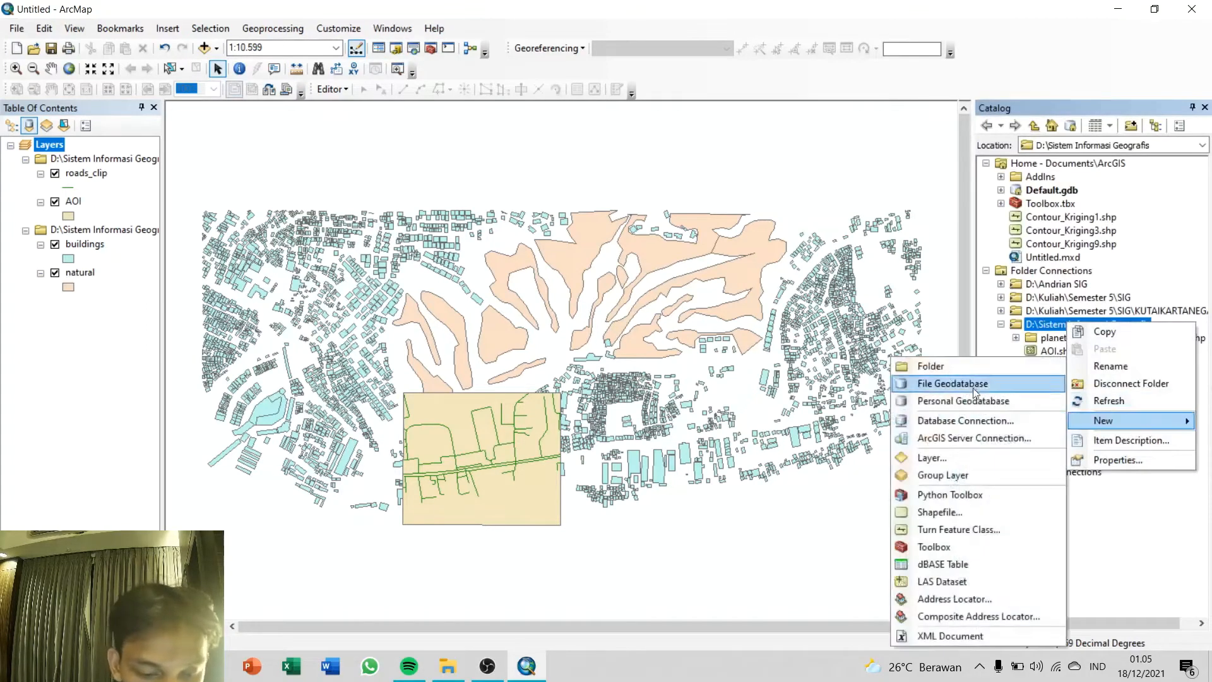
left_click(953, 513)
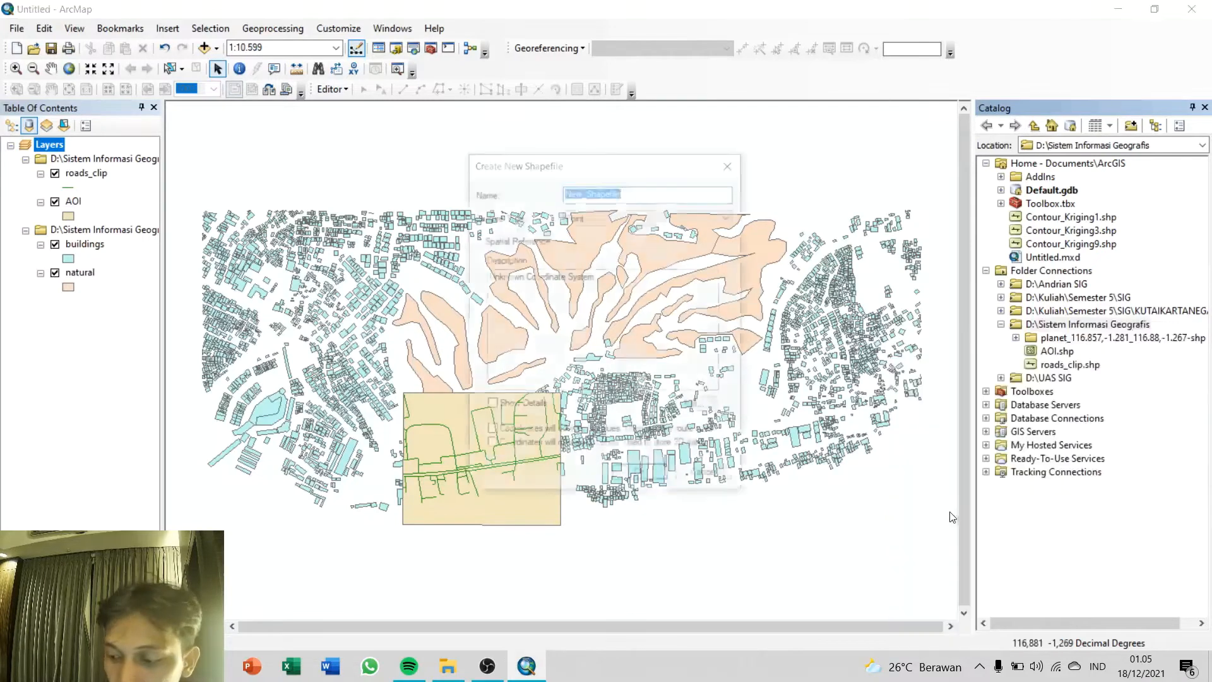
type("AOI")
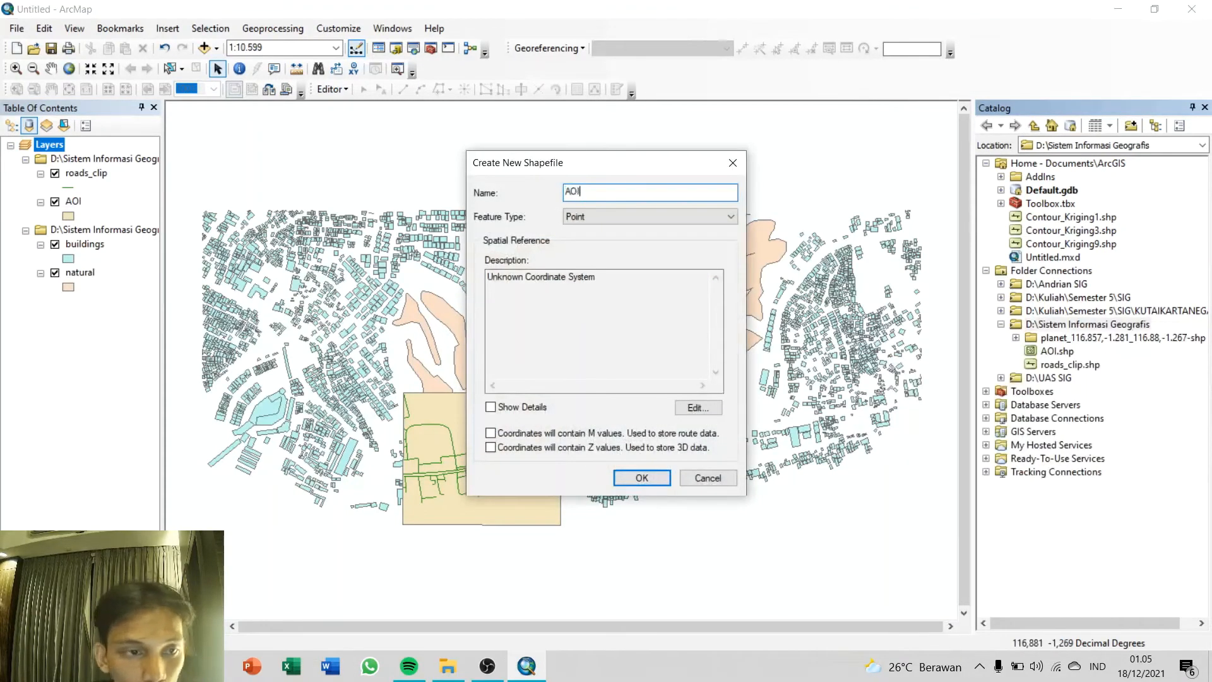
type("_Buildi")
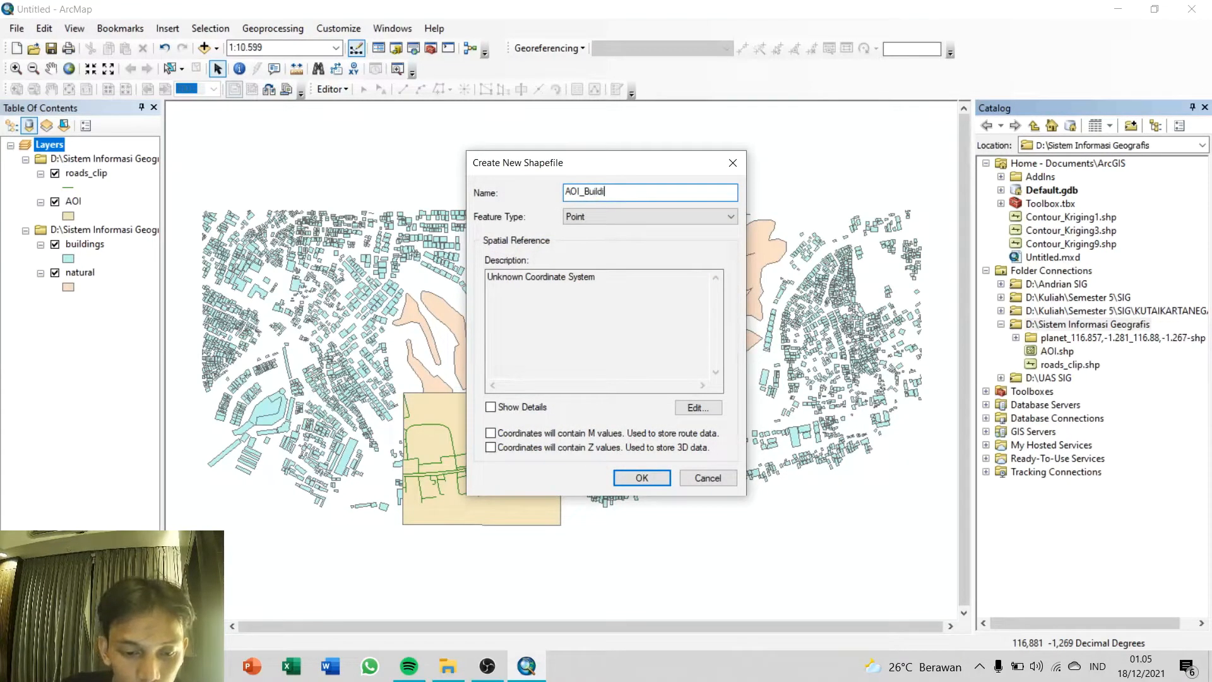
type("ngs")
Step: Set the AOI_Buildings shapefile to polygon with the WGS 1984 UTM Zone 50S coordinate system and create it
left_click(635, 219)
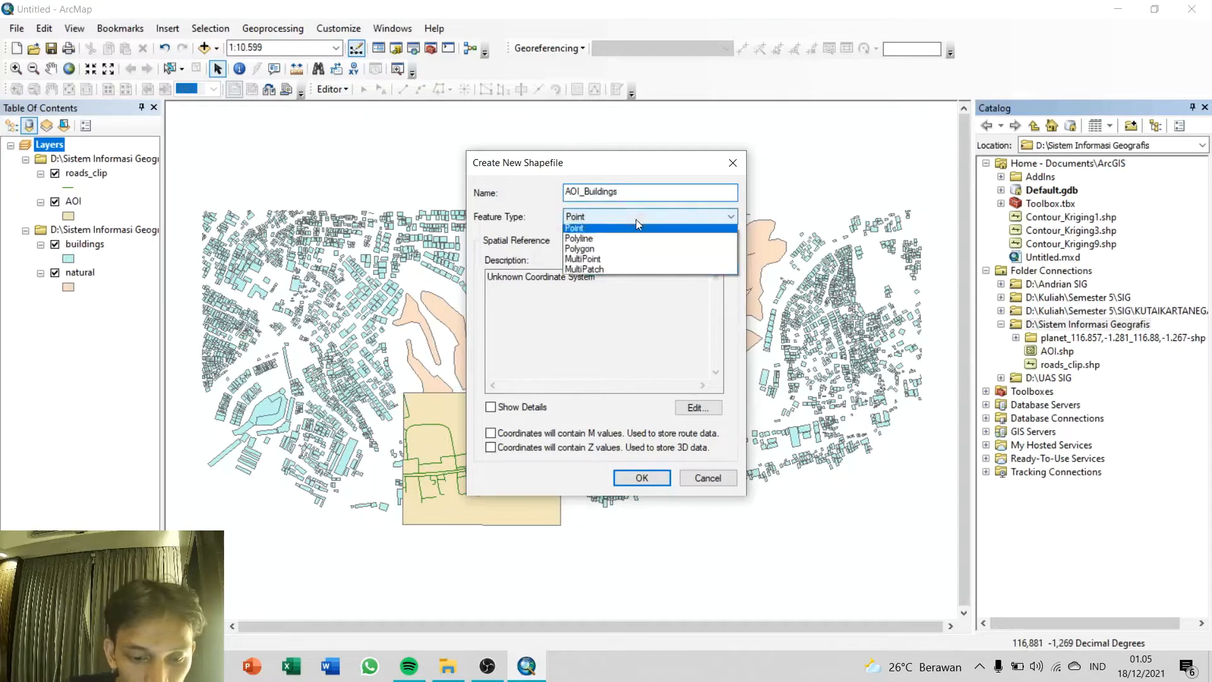
left_click(618, 250)
left_click(697, 407)
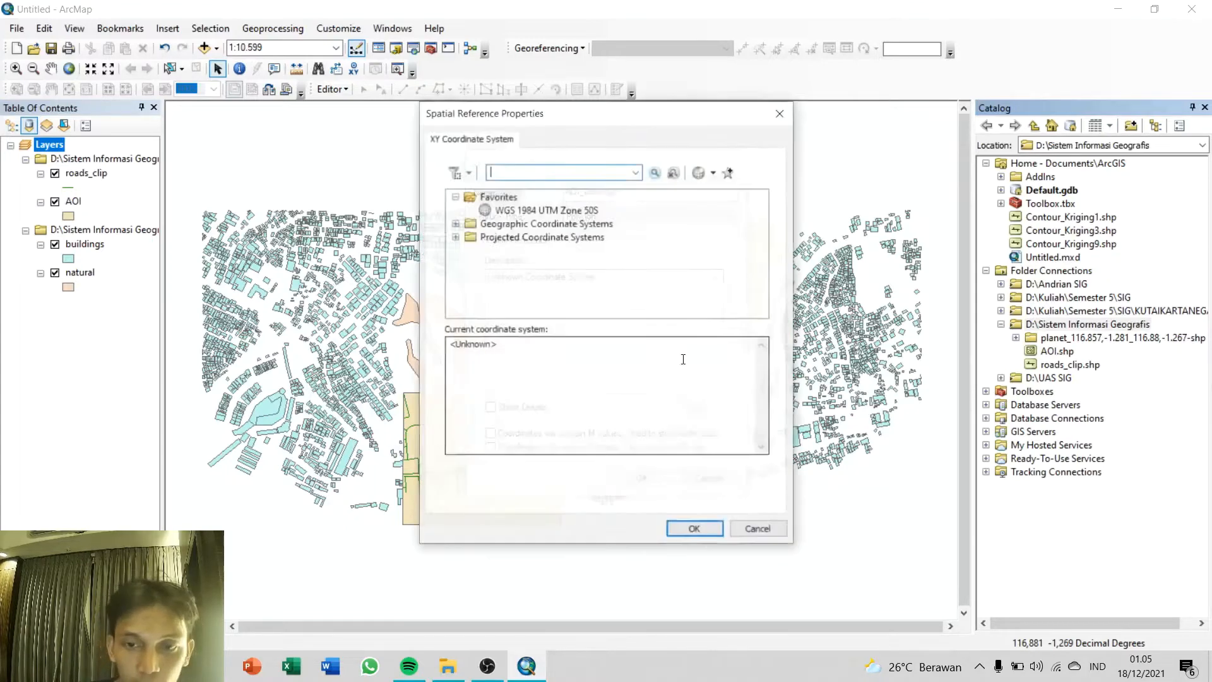
left_click(544, 211)
left_click(694, 529)
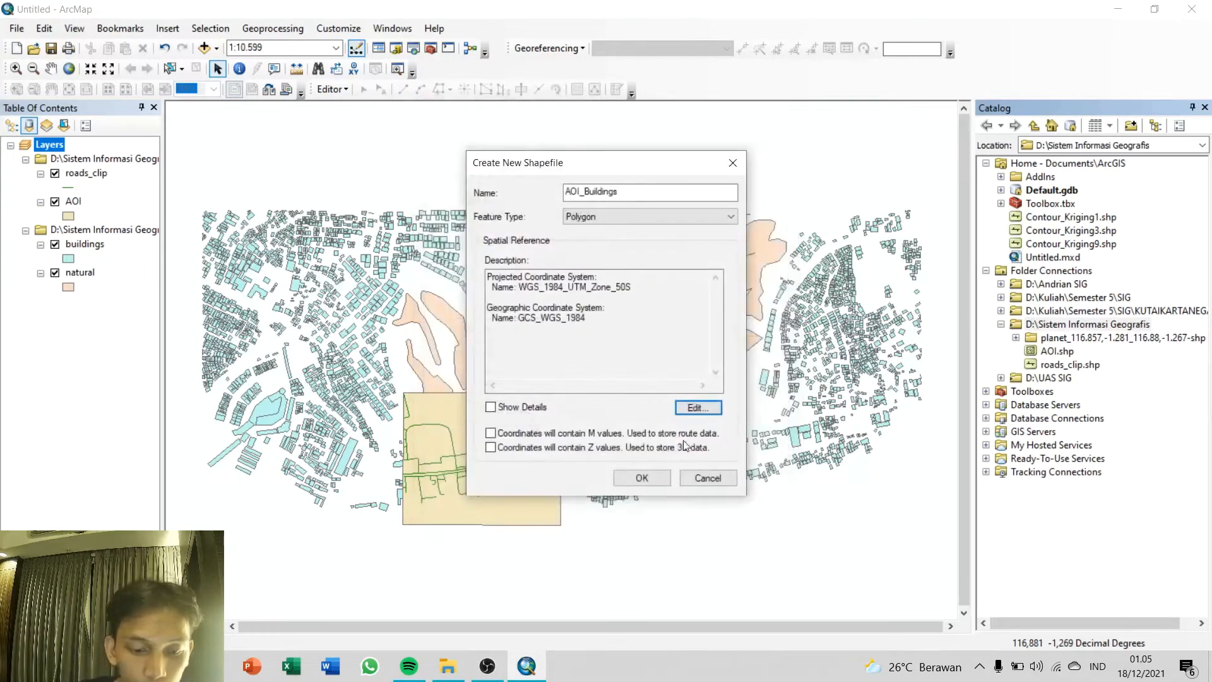
left_click(657, 473)
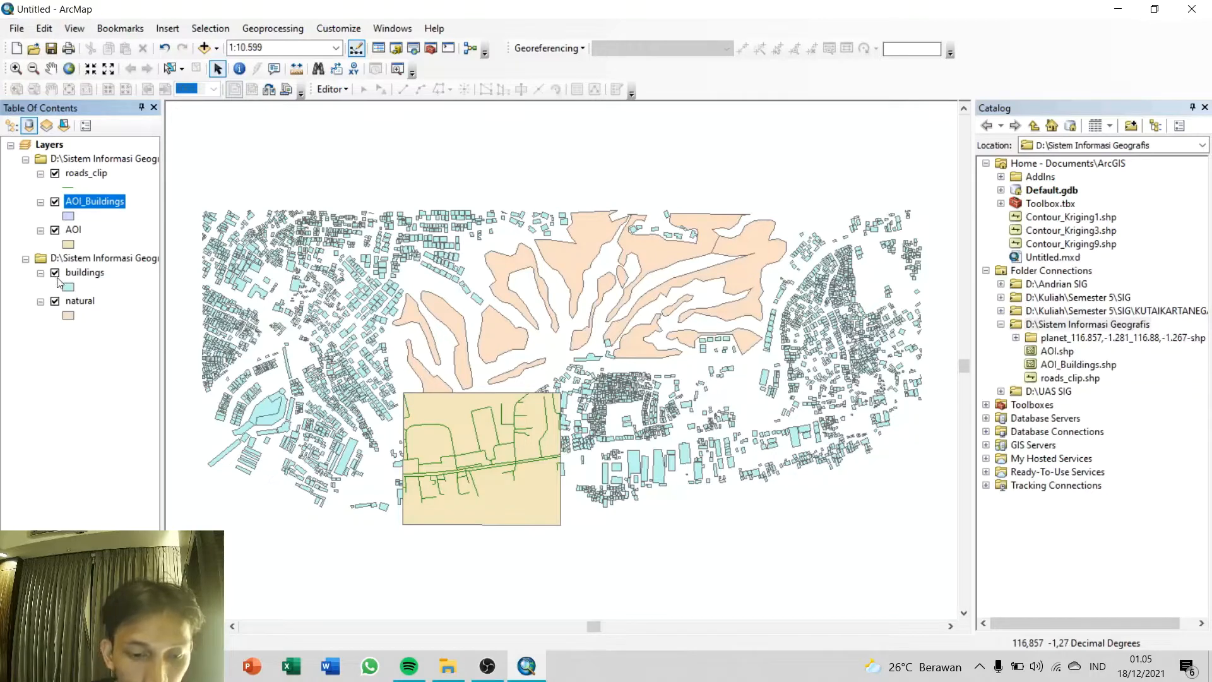
Step: Hide the roads_clip and natural layers, then start editing AOI_Buildings, continuing past the spatial reference warning
left_click(55, 173)
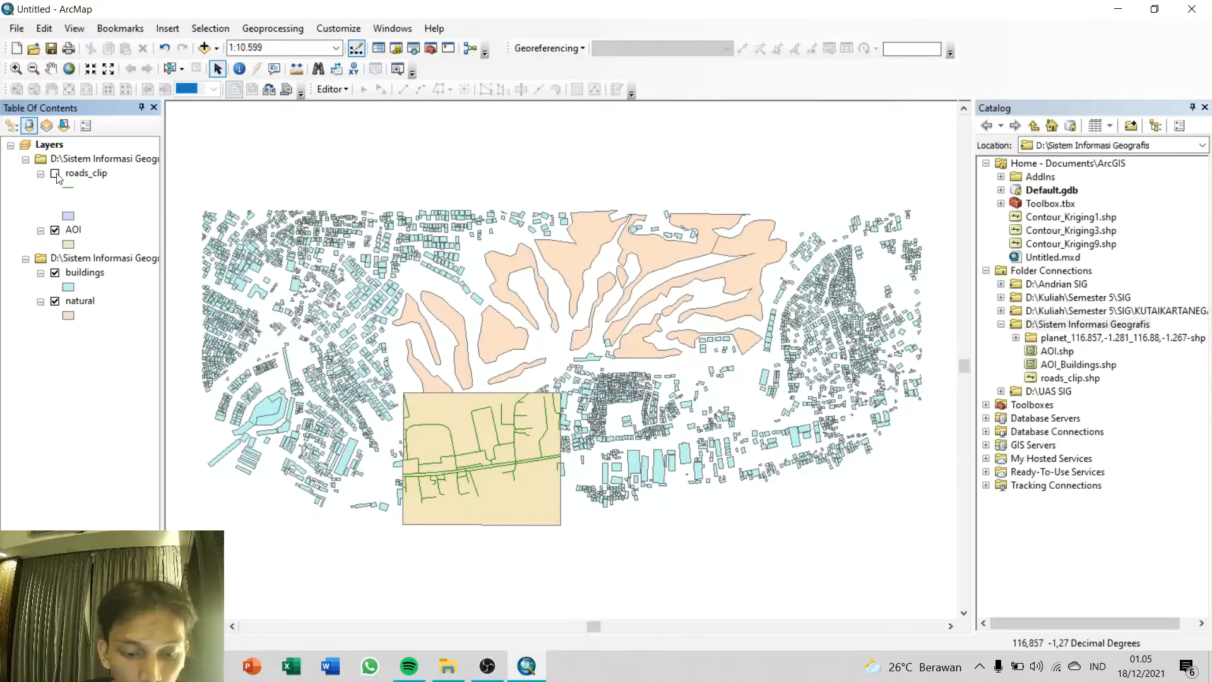
left_click(55, 301)
right_click(109, 204)
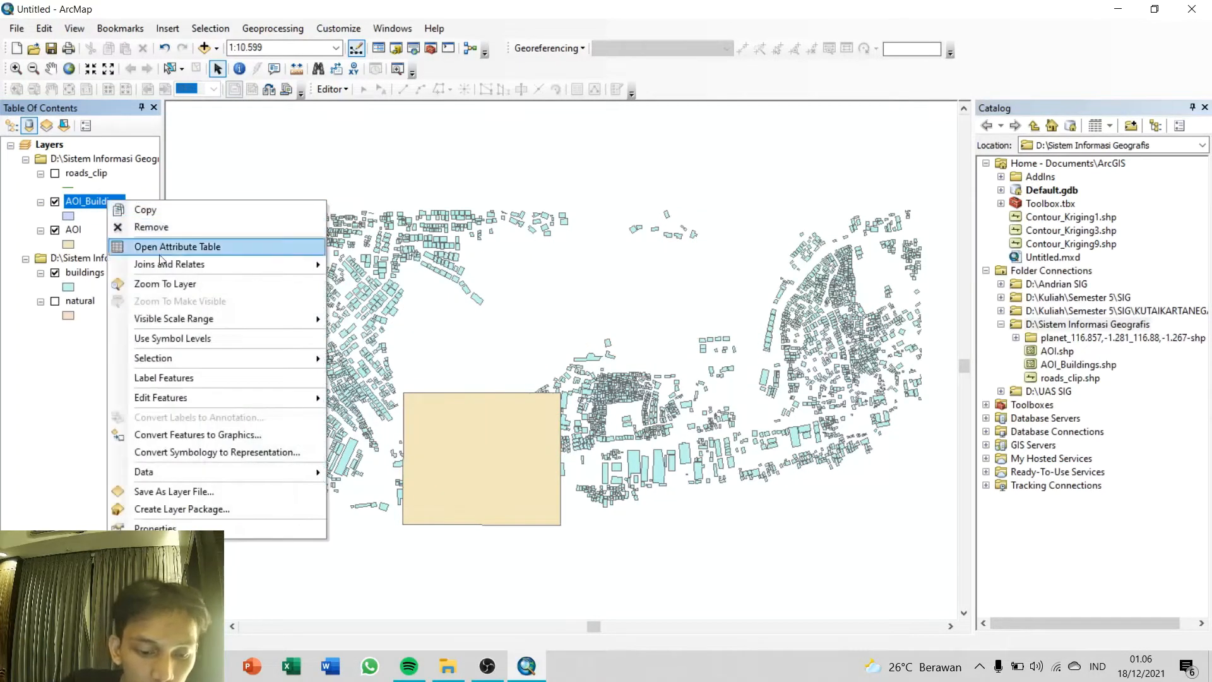
mouse_move(200, 404)
left_click(378, 399)
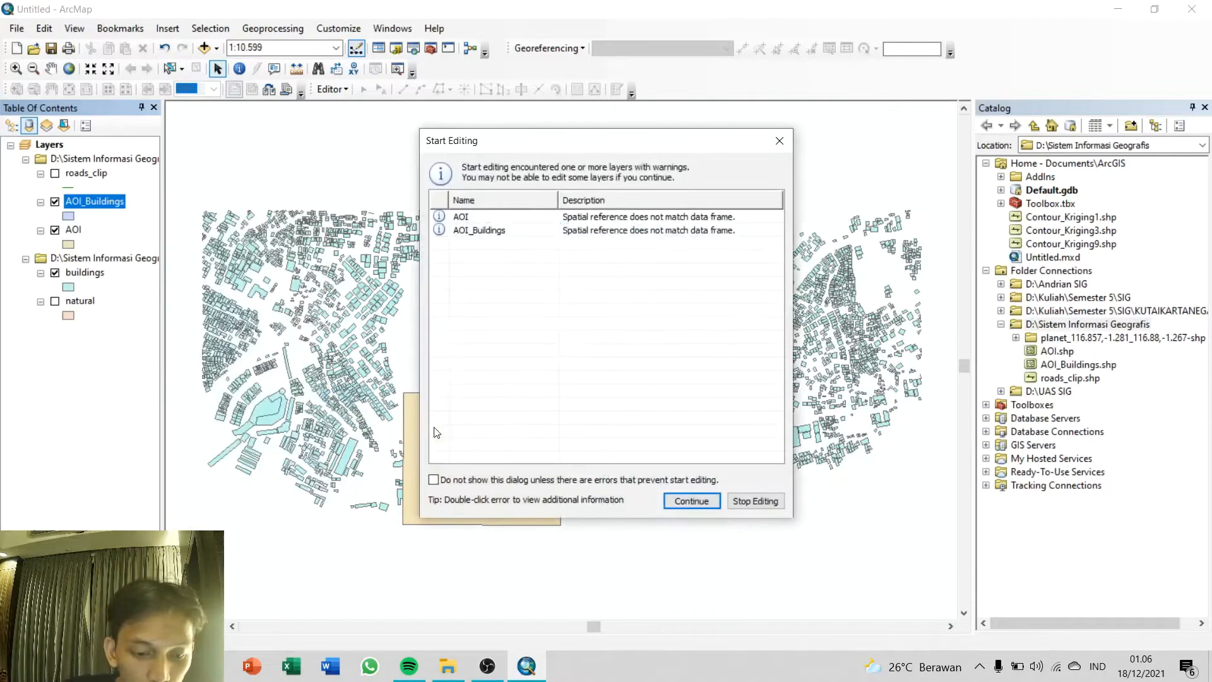
left_click(688, 503)
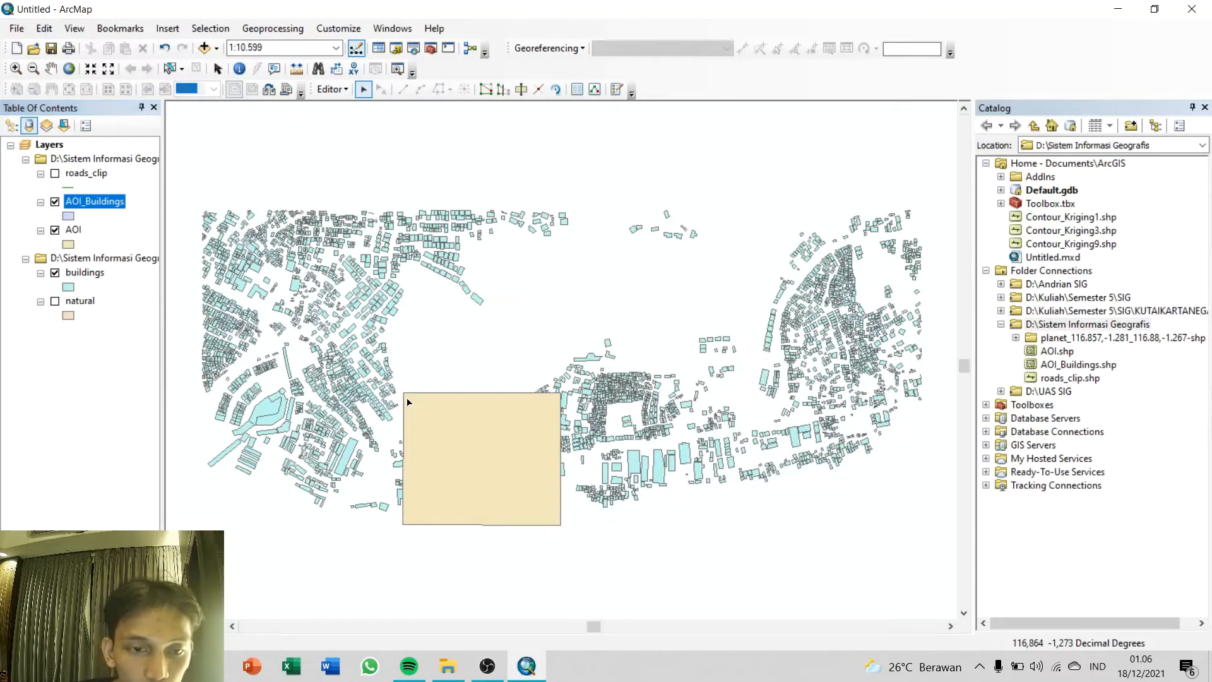
Step: Select the features across the AOI rectangle, copy them and paste them into the AOI_Buildings layer, then clear the selection
left_click_drag(407, 398, 557, 520)
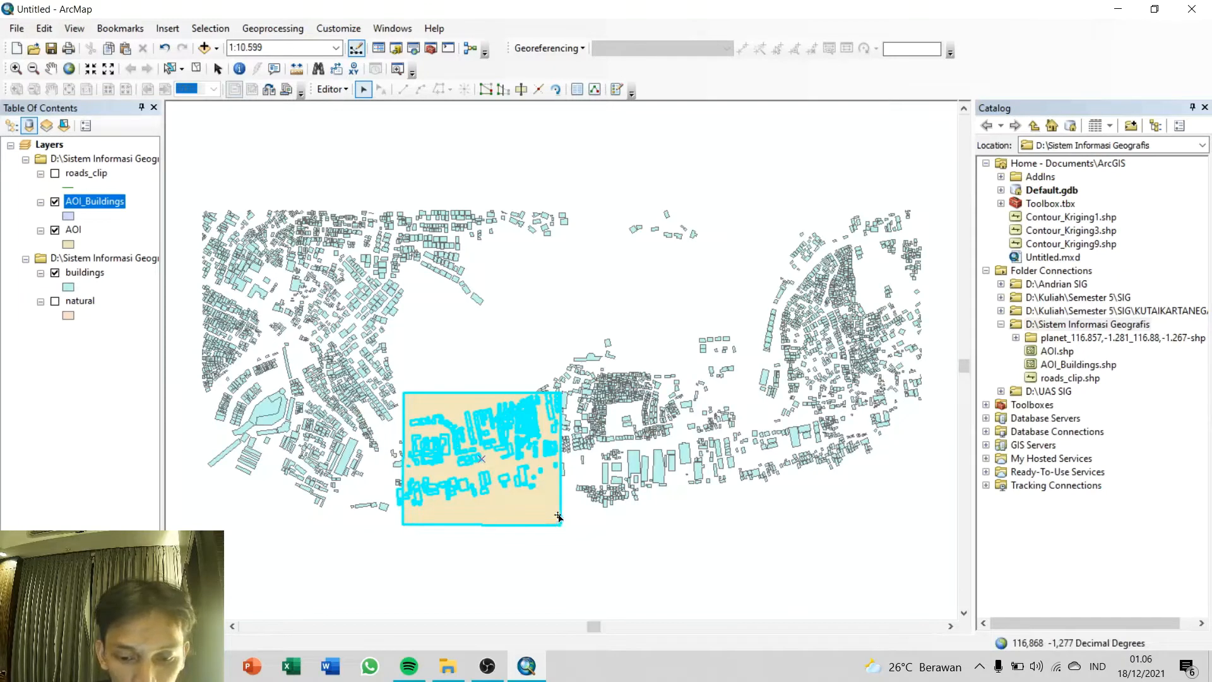
left_click(658, 403)
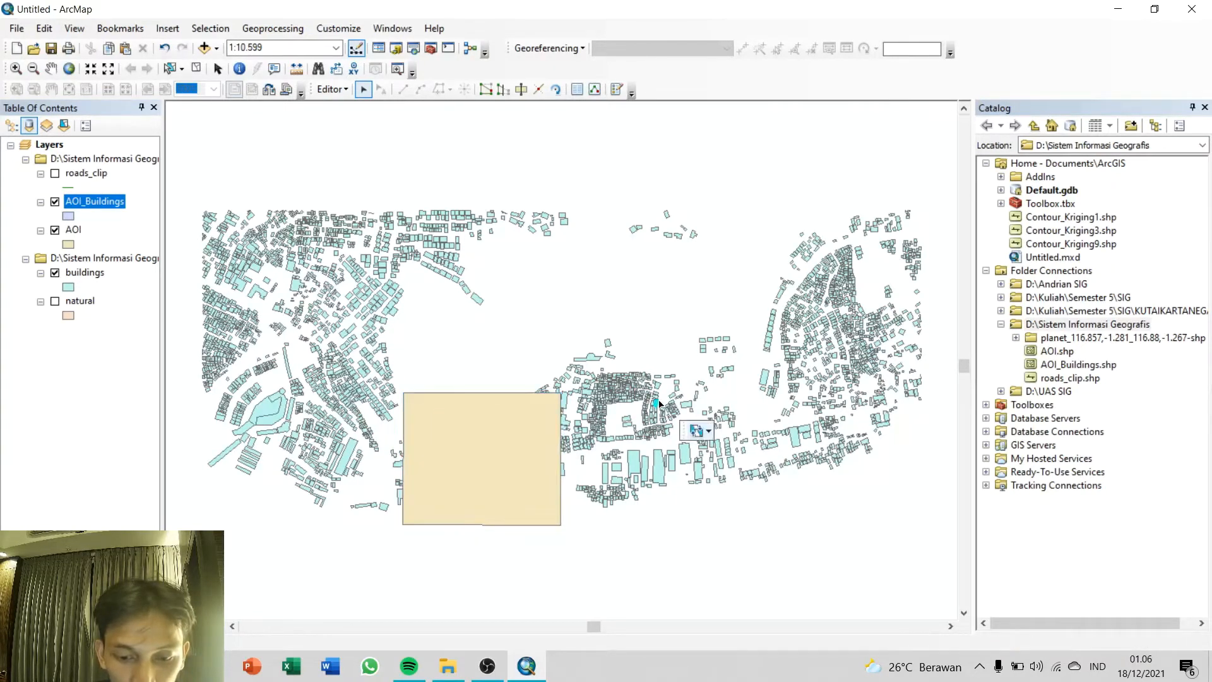
left_click(667, 367)
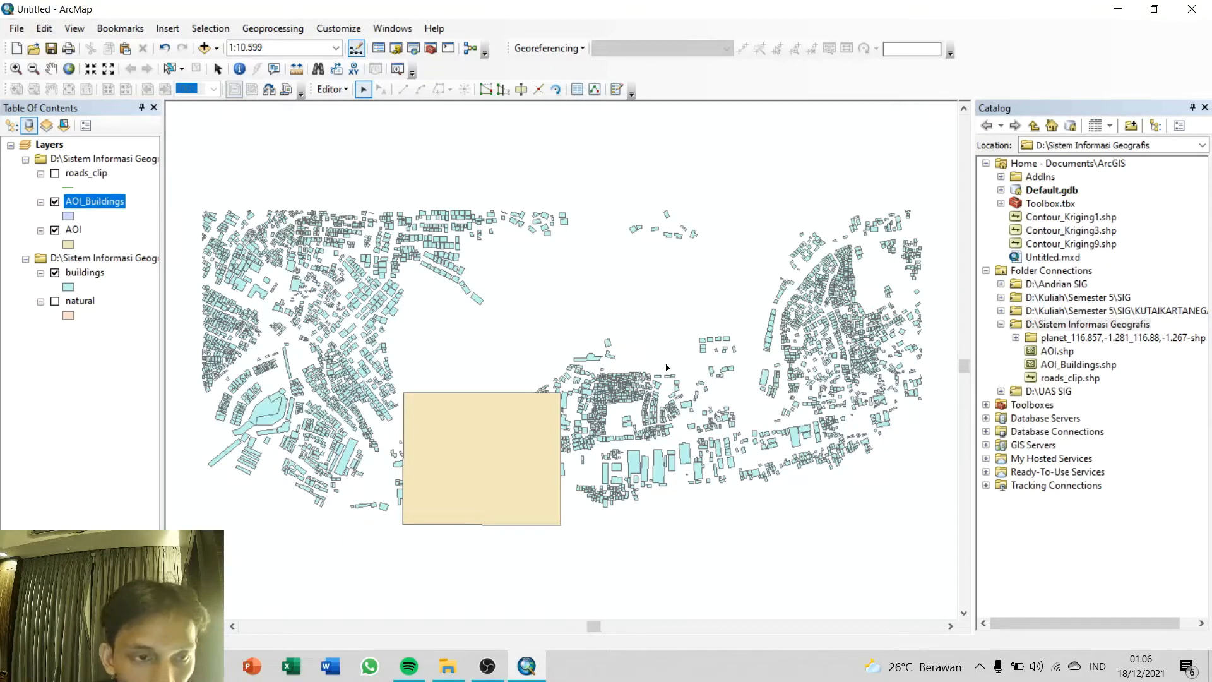
key("ctrl+v")
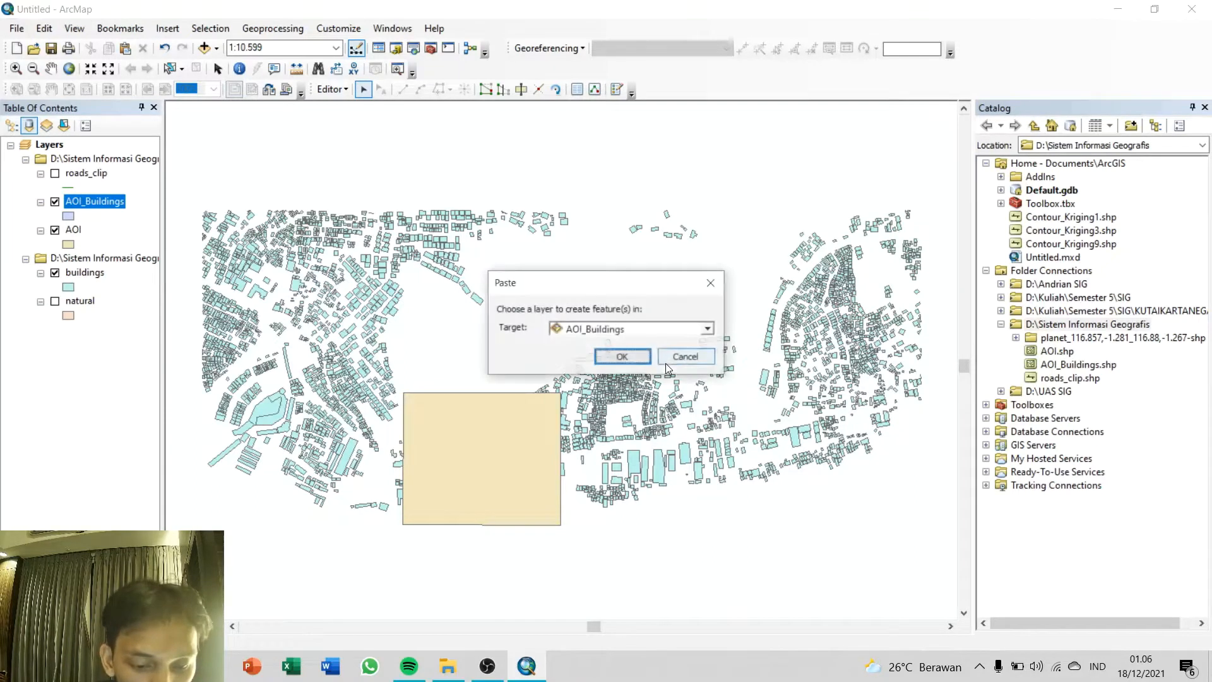
left_click(622, 357)
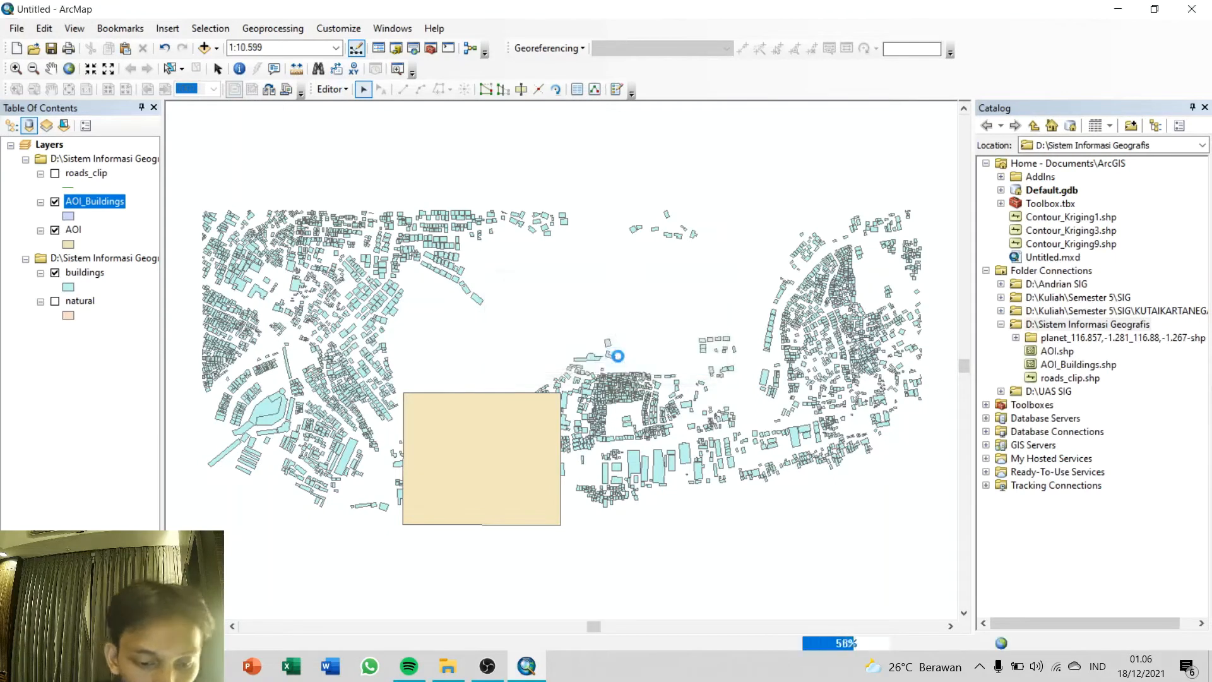
left_click(674, 289)
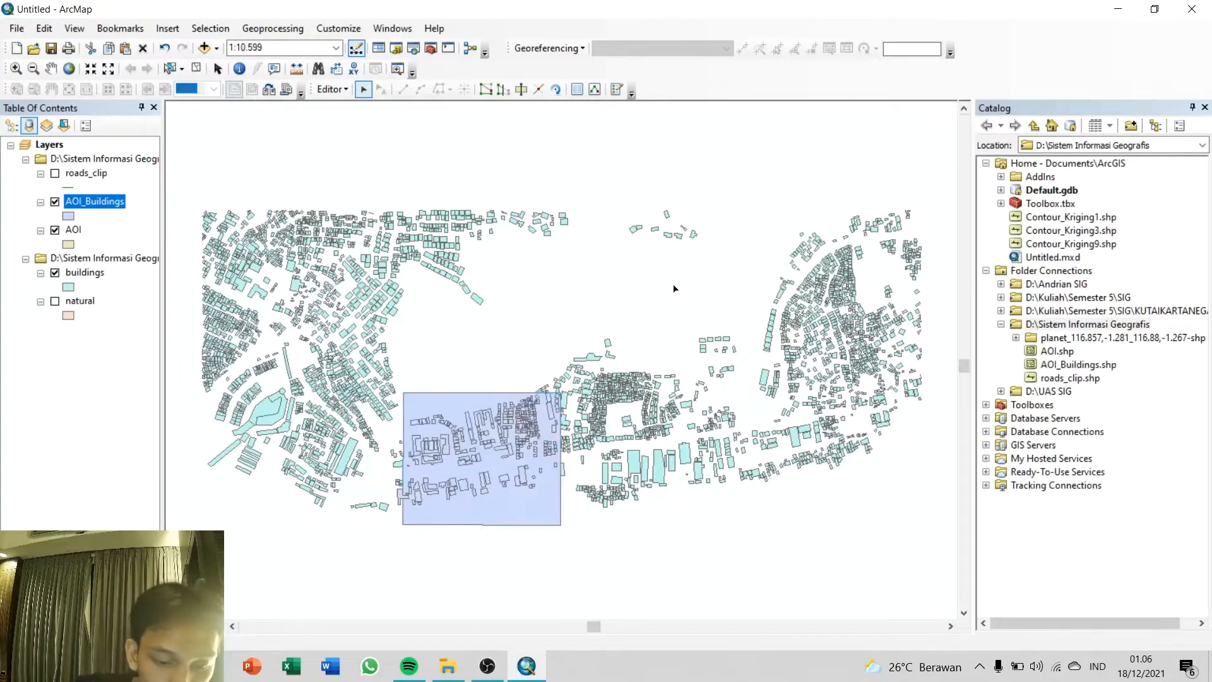
Step: Remove the original buildings layer from the map
left_click(94, 274)
right_click(95, 274)
left_click(114, 302)
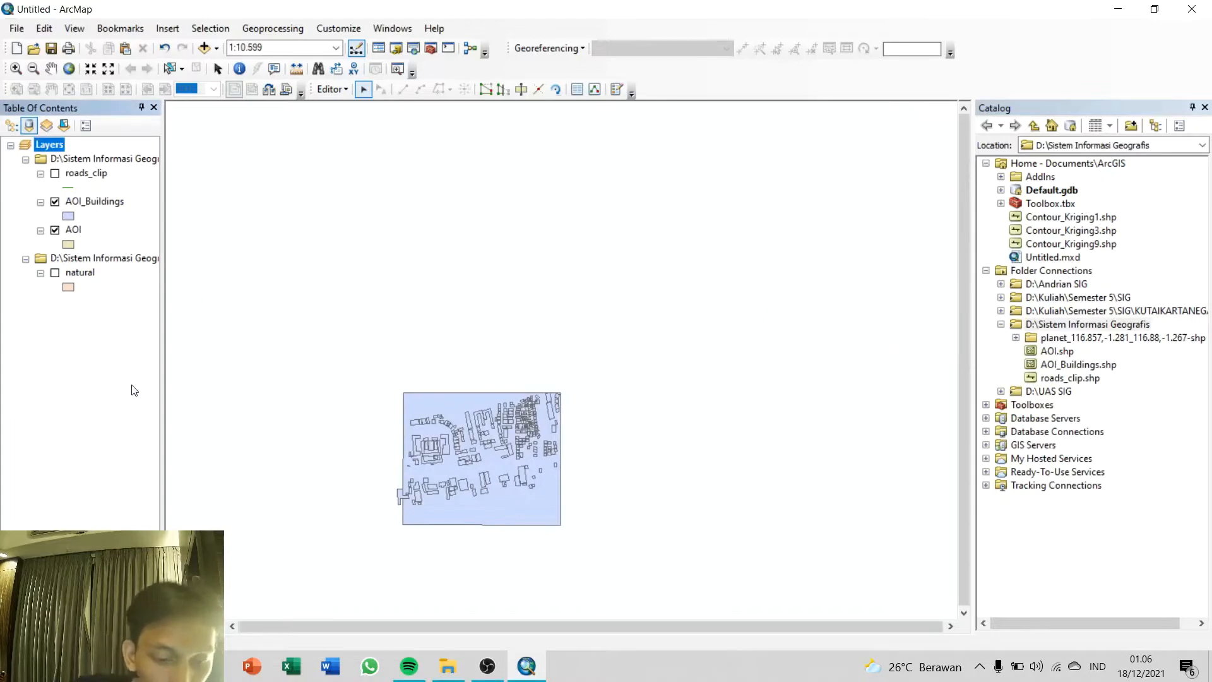
Step: Show the roads_clip layer again, then stop editing and save the edits
left_click(55, 174)
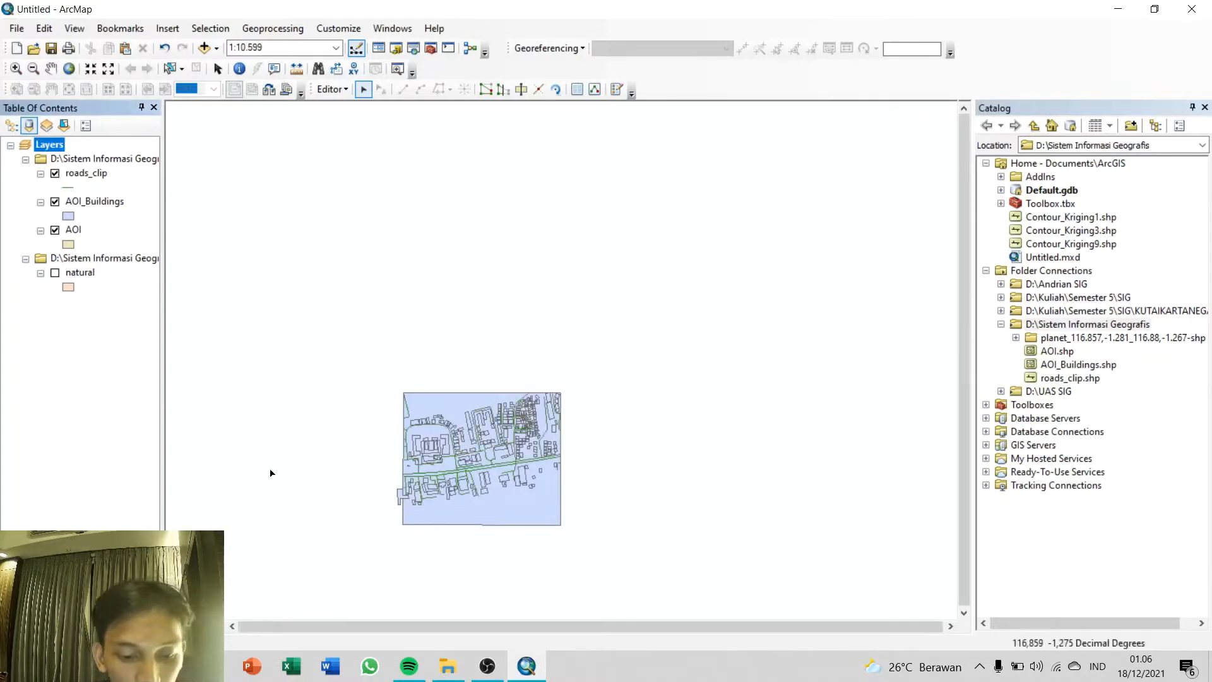
left_click(332, 89)
left_click(360, 124)
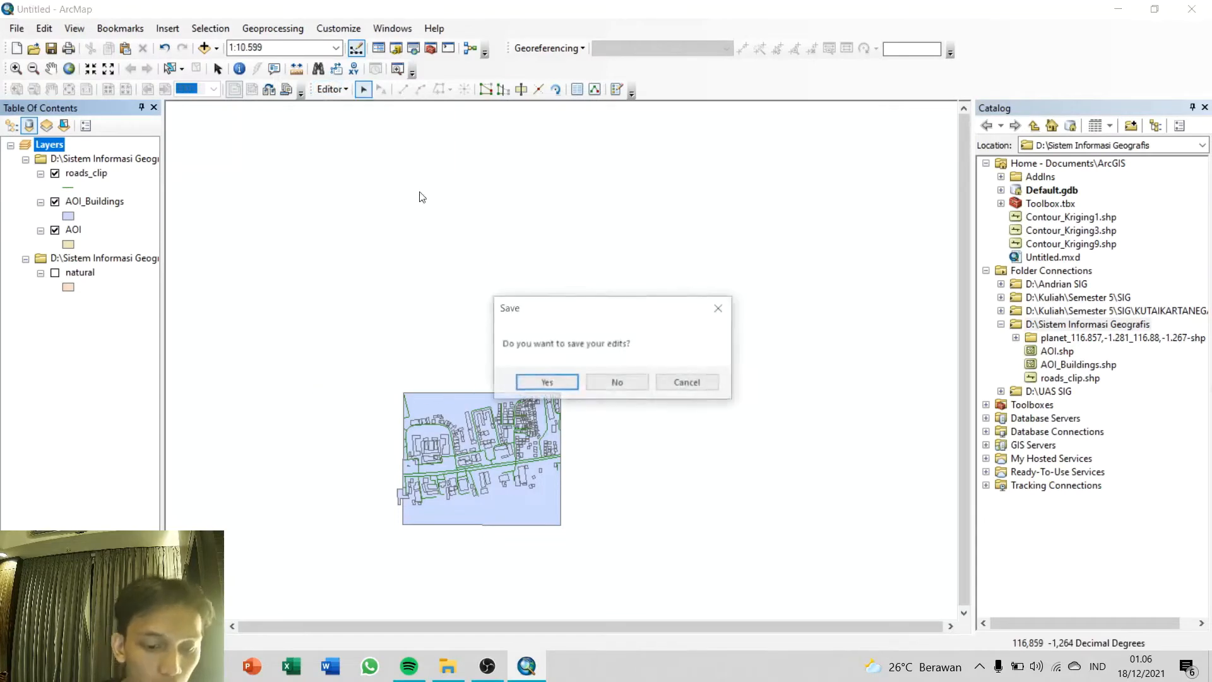
left_click(547, 384)
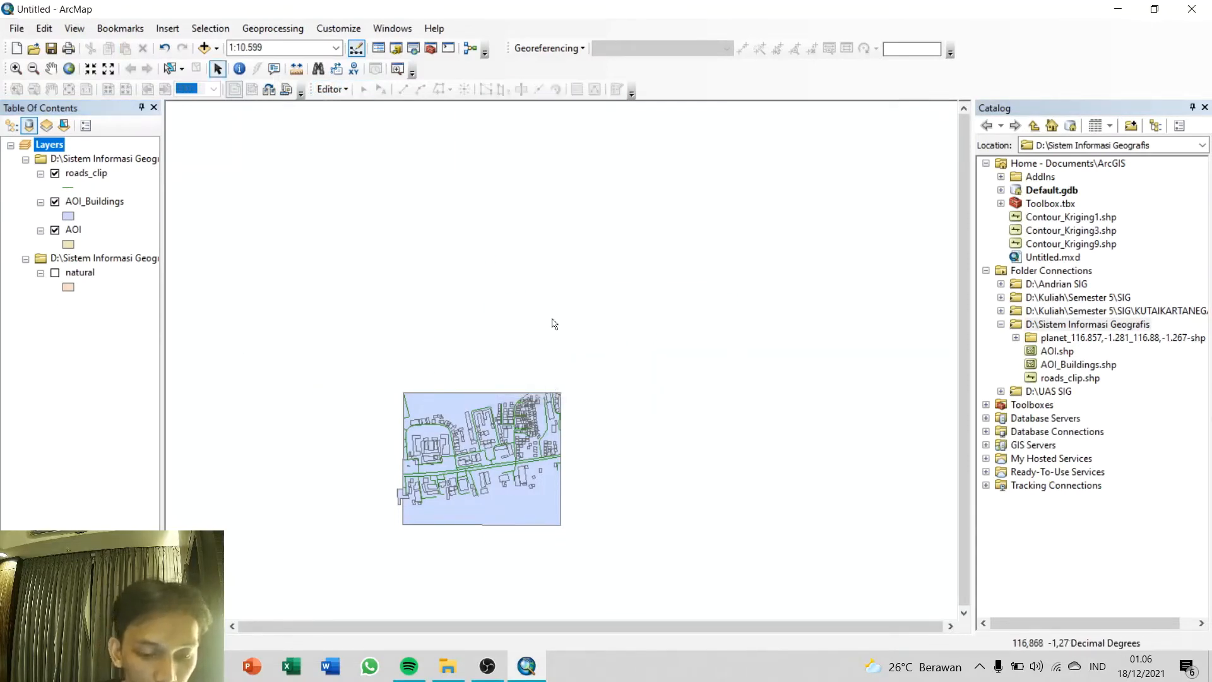
Step: Start the Buffer analysis tool with roads_clip as the input features
right_click(101, 202)
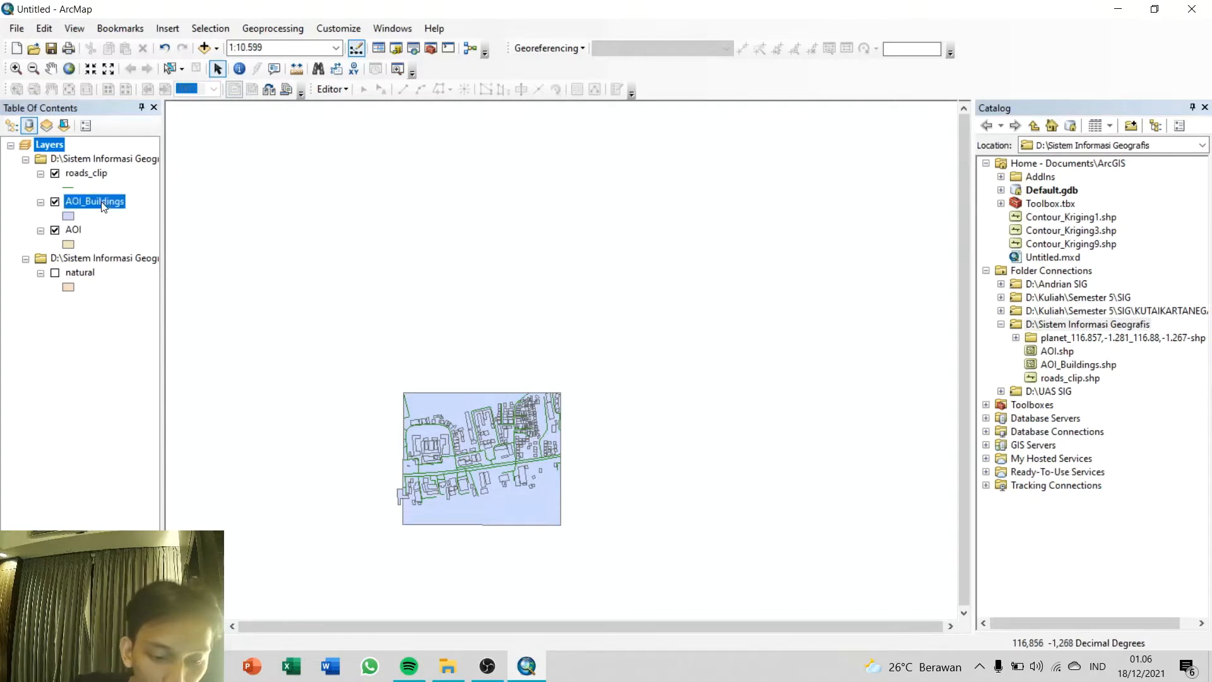
left_click(141, 288)
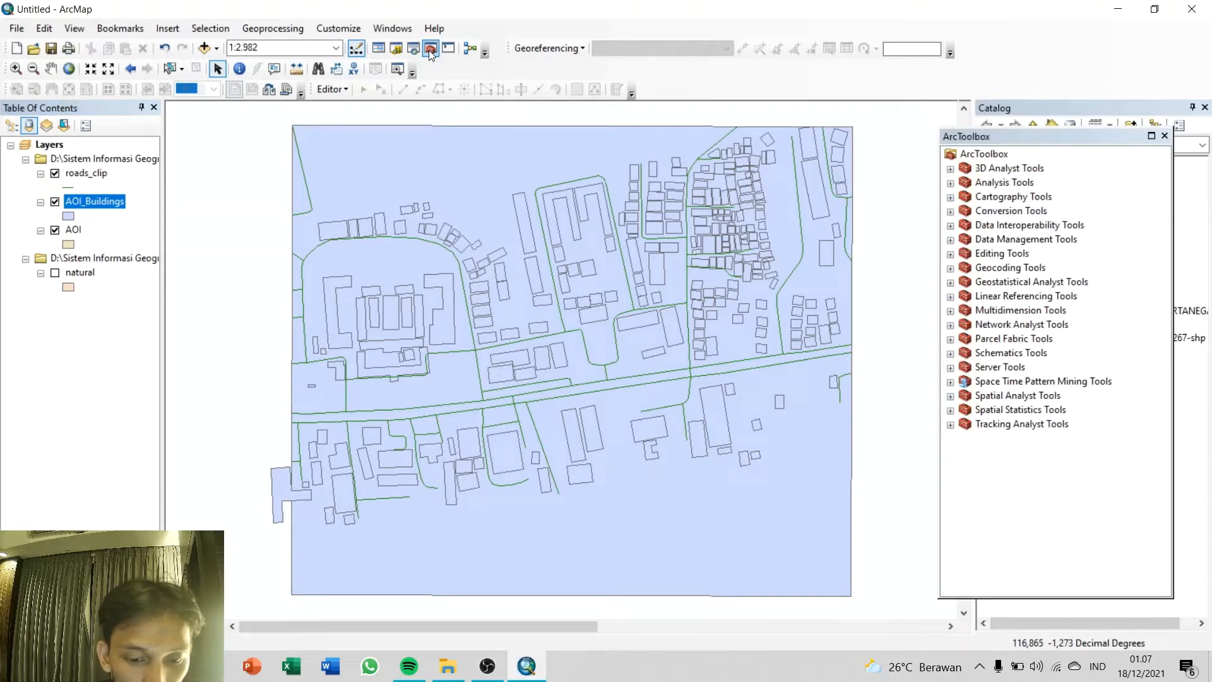
left_click(951, 183)
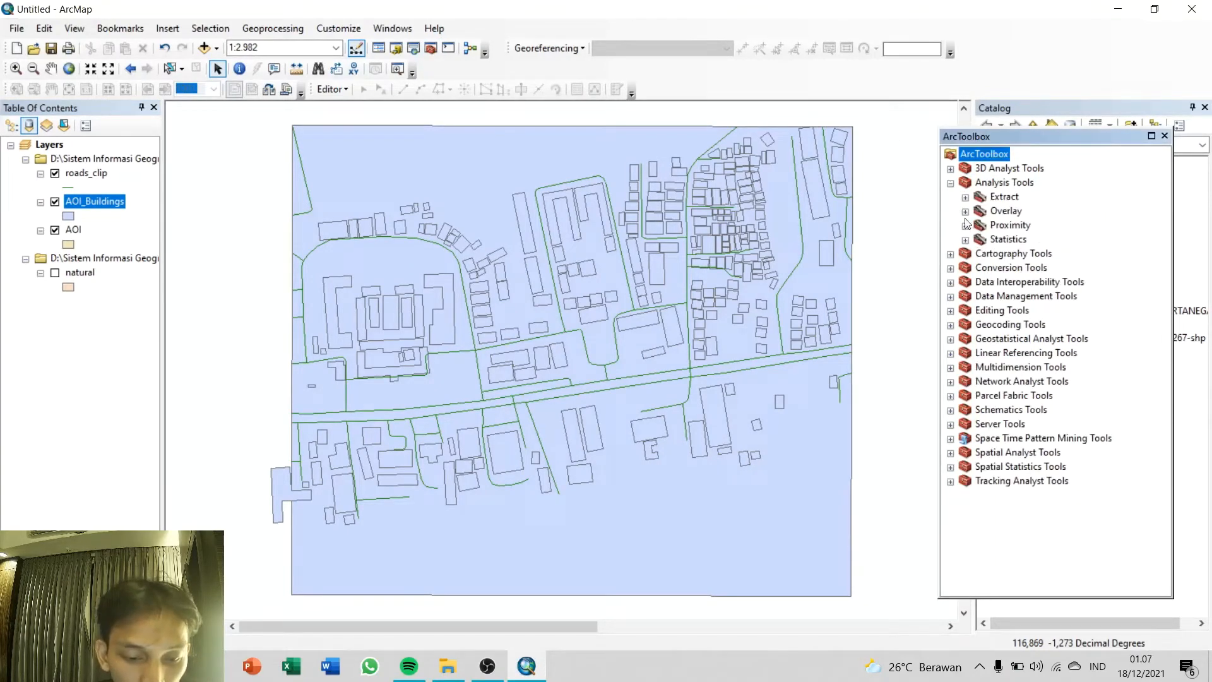
left_click(965, 227)
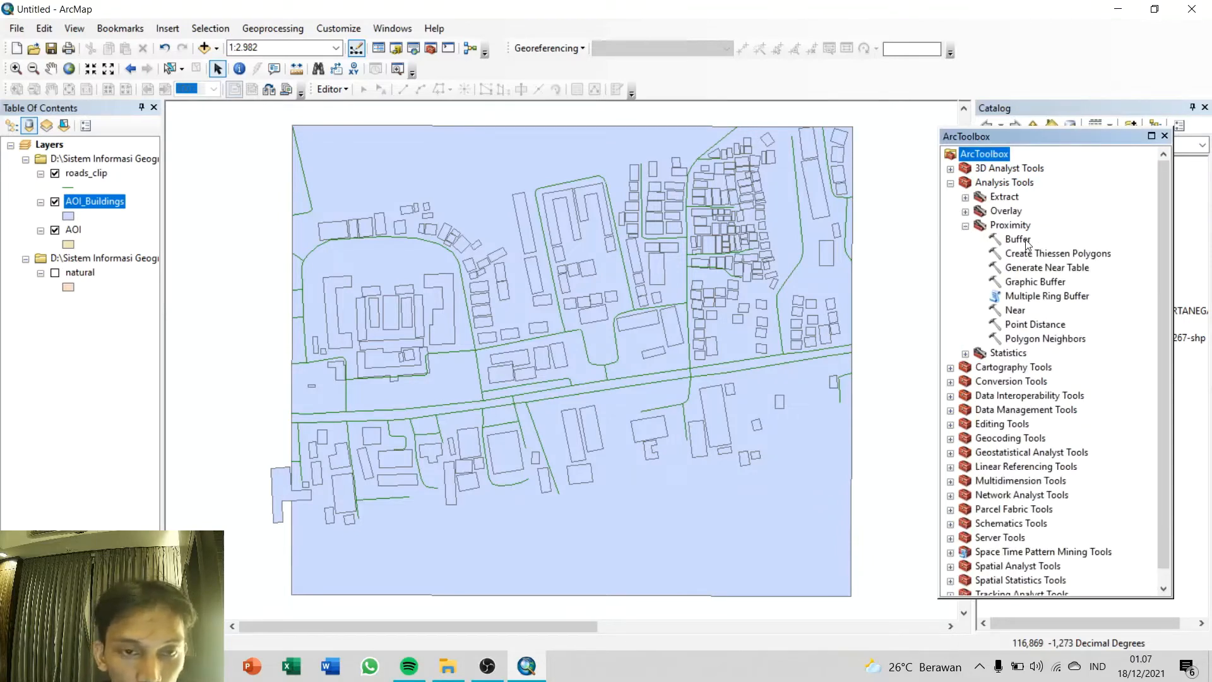
double_click(1023, 244)
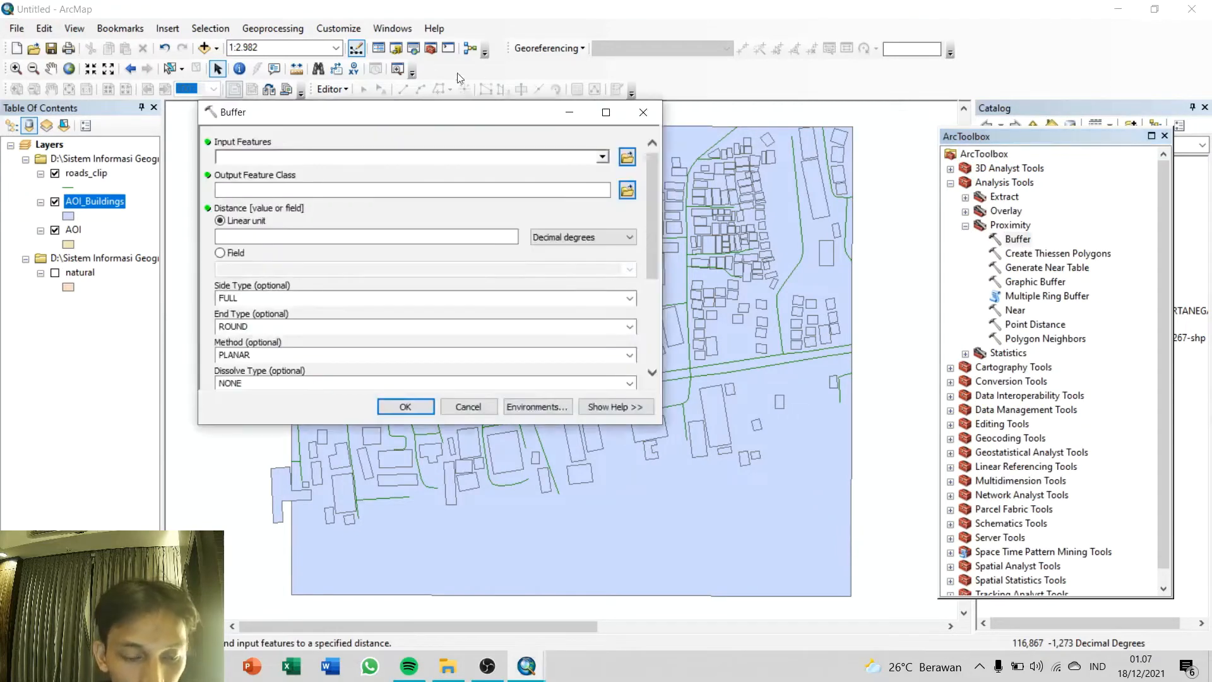
left_click(602, 157)
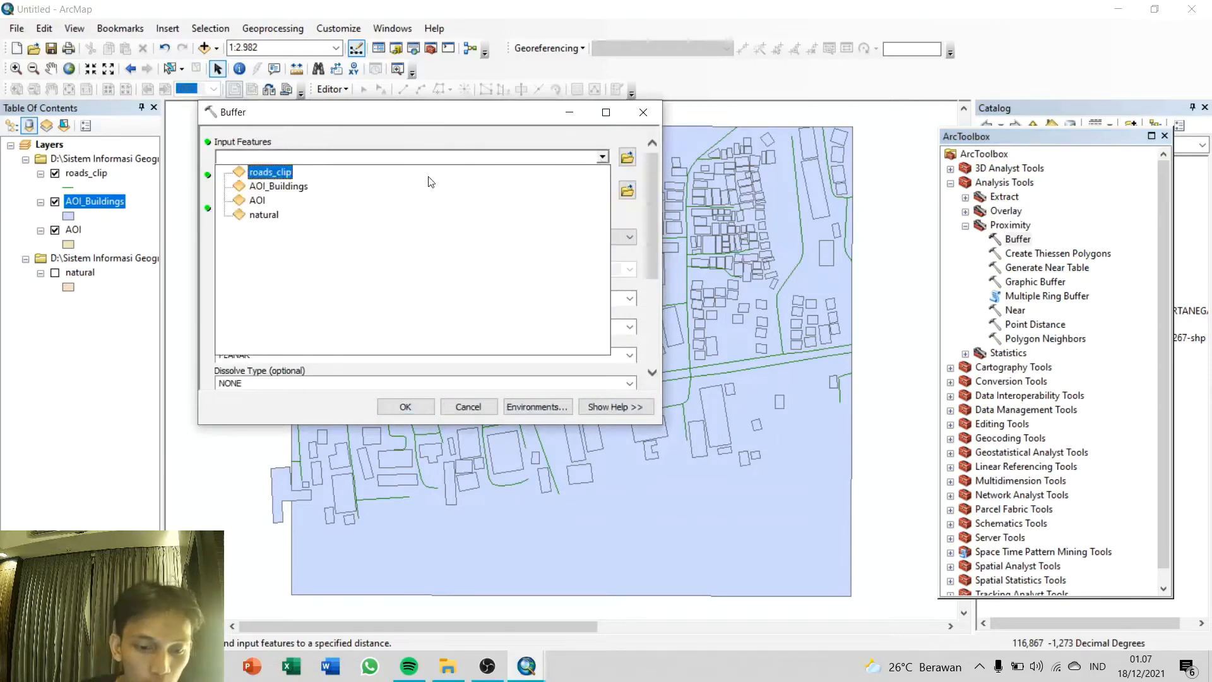
left_click(272, 172)
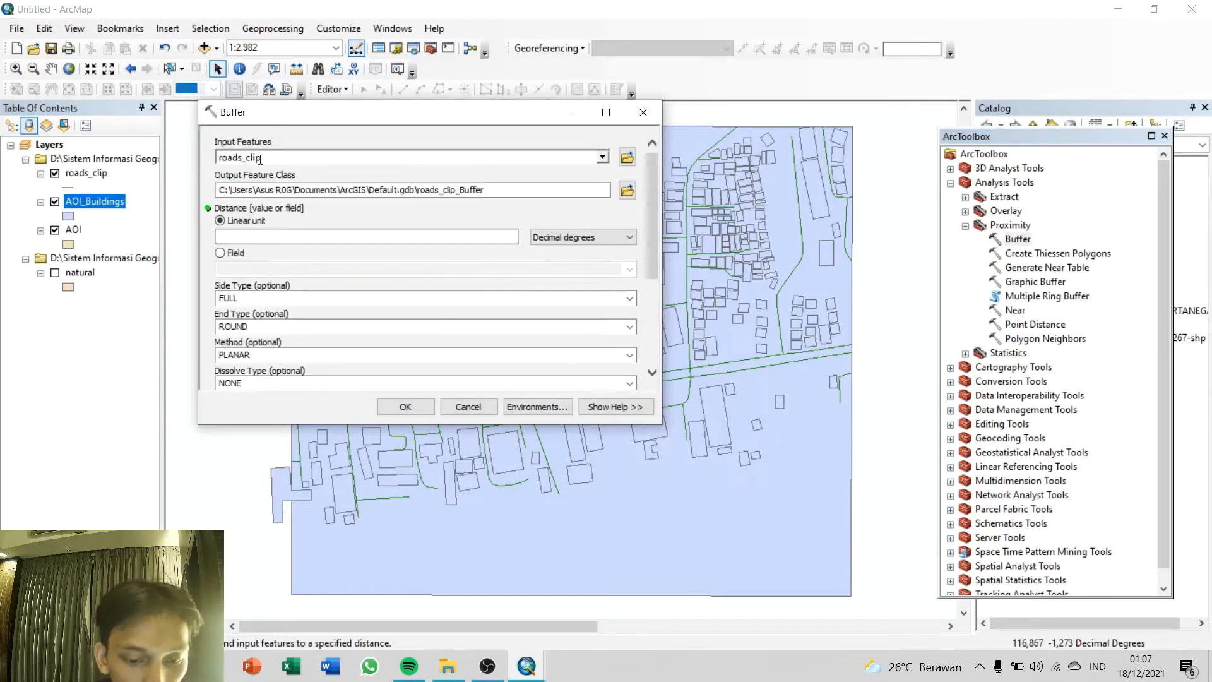
Step: Set the buffer's output feature class to roads_buffer in the D:\Sistem Informasi Geografis folder
left_click(627, 190)
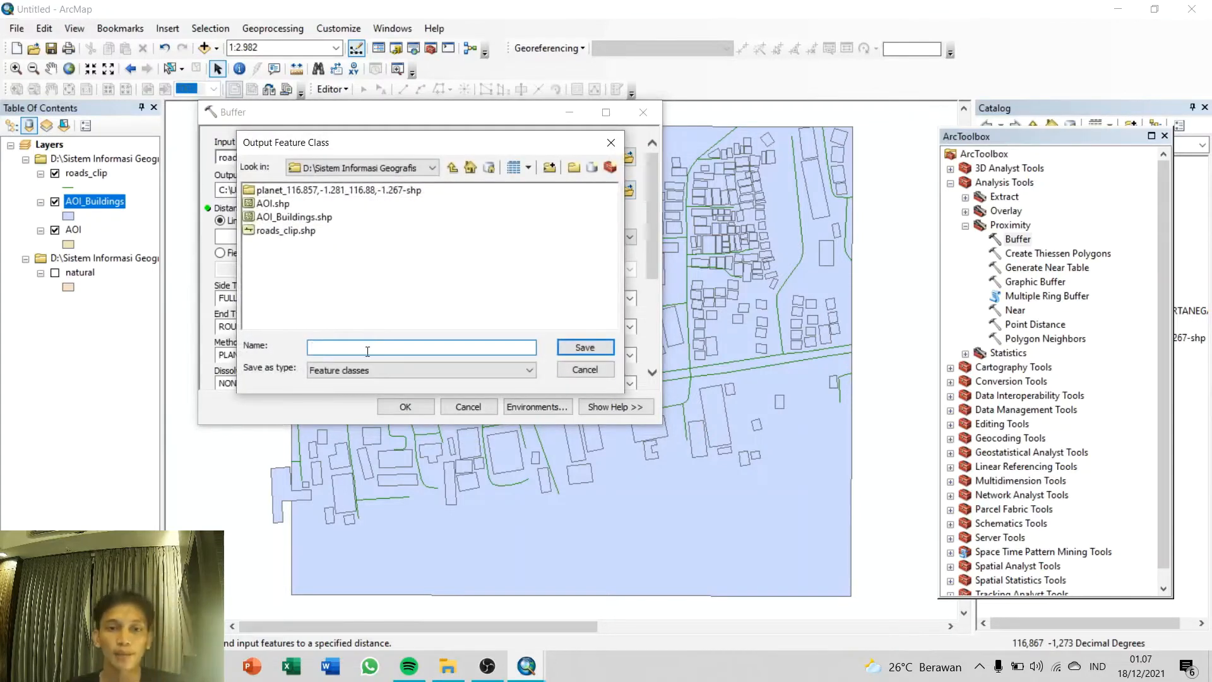
type("roads")
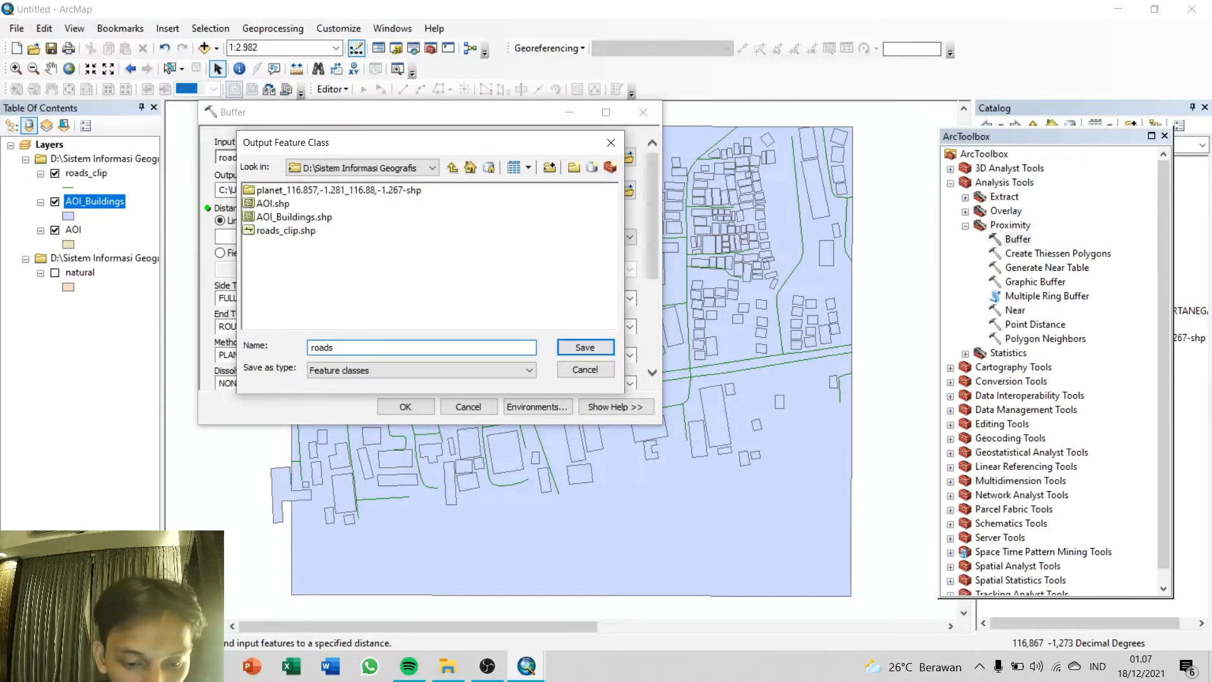
type("_buffer")
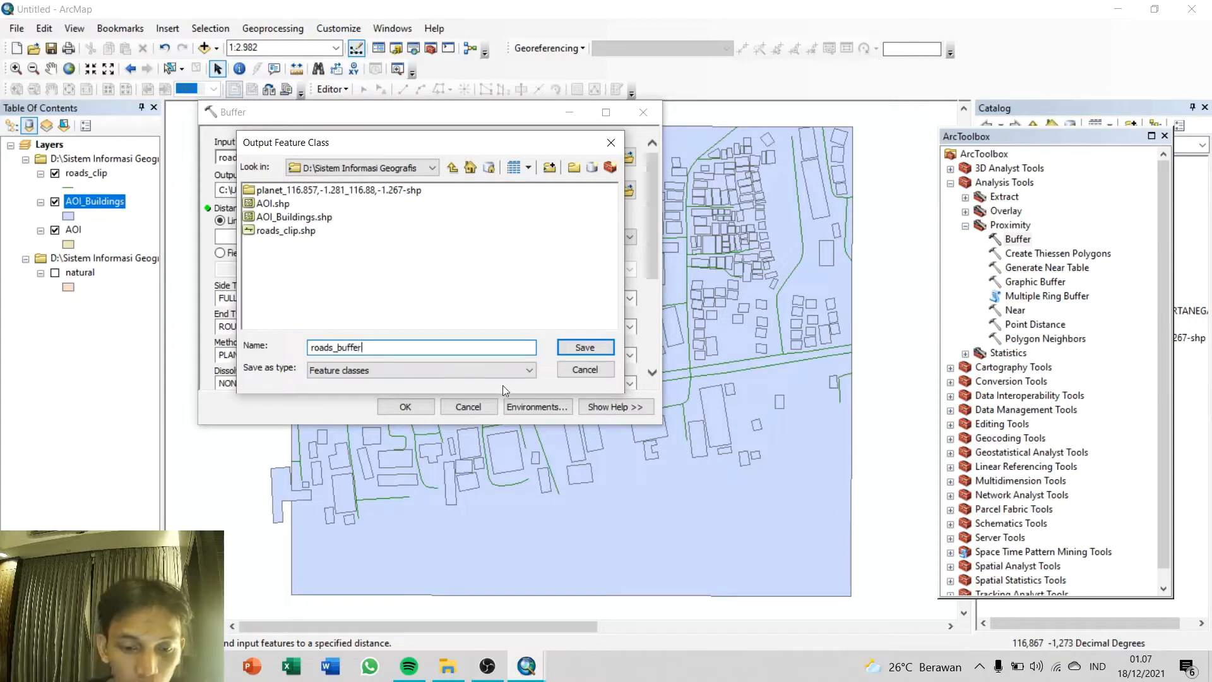
left_click(585, 347)
Step: Set the buffer distance to 6 meters and run the tool
left_click(596, 237)
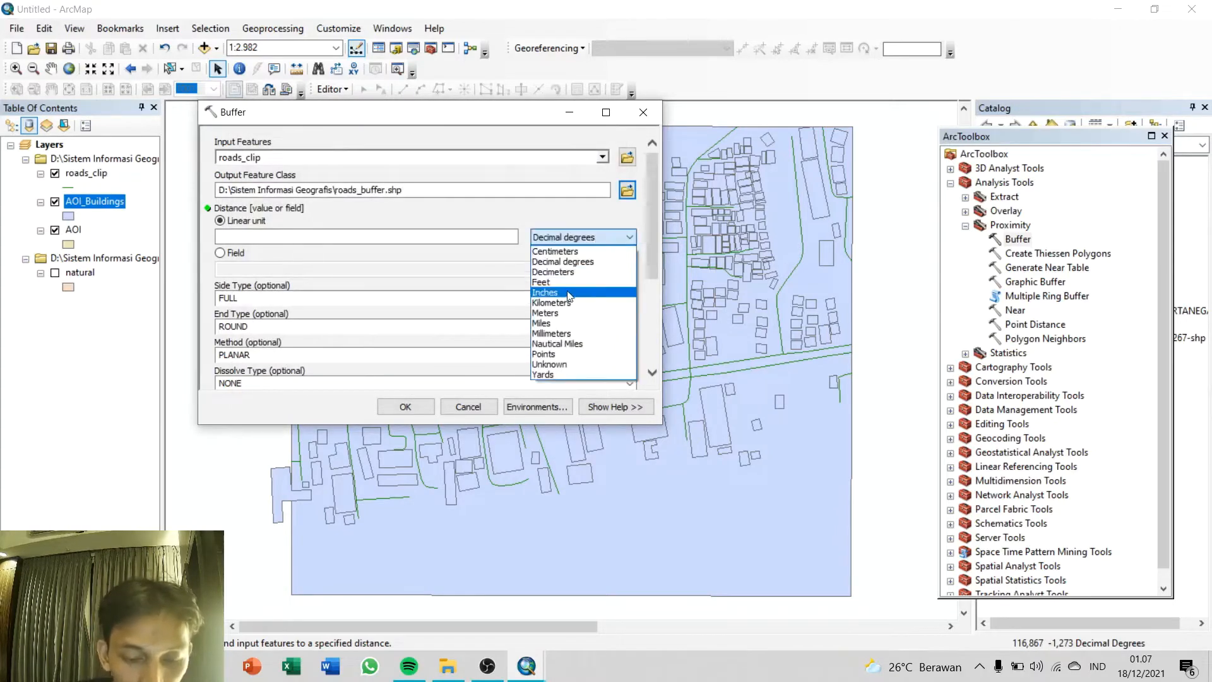
left_click(568, 311)
left_click(502, 237)
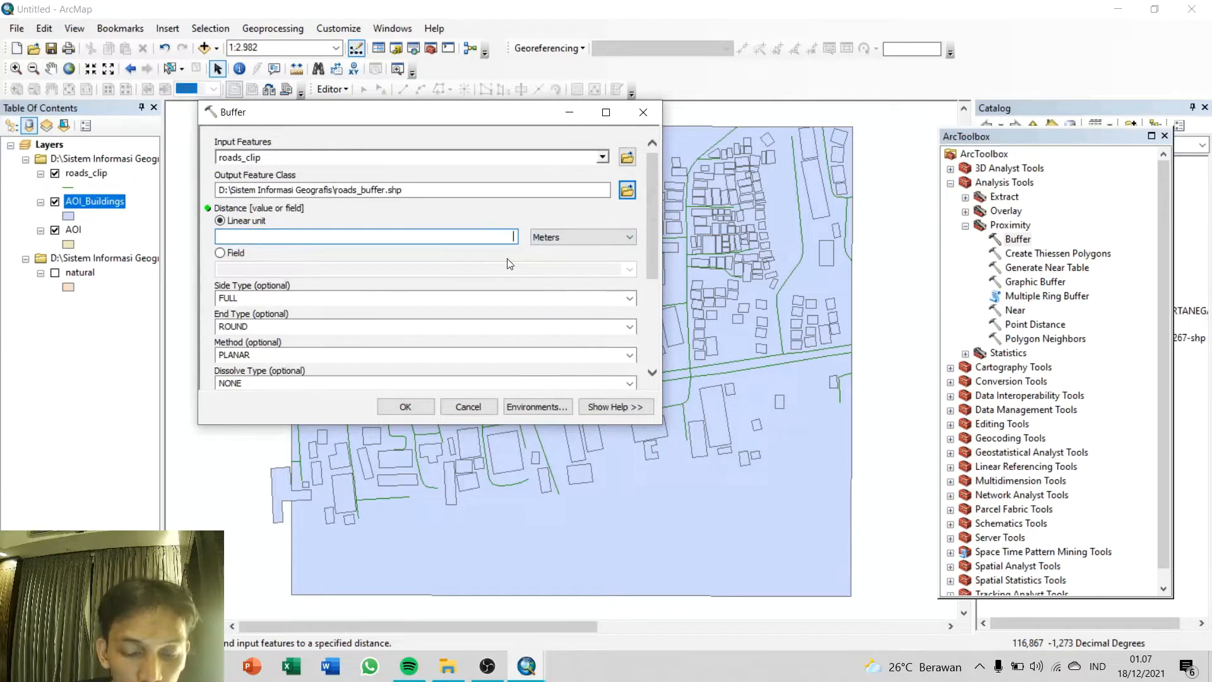
type("6")
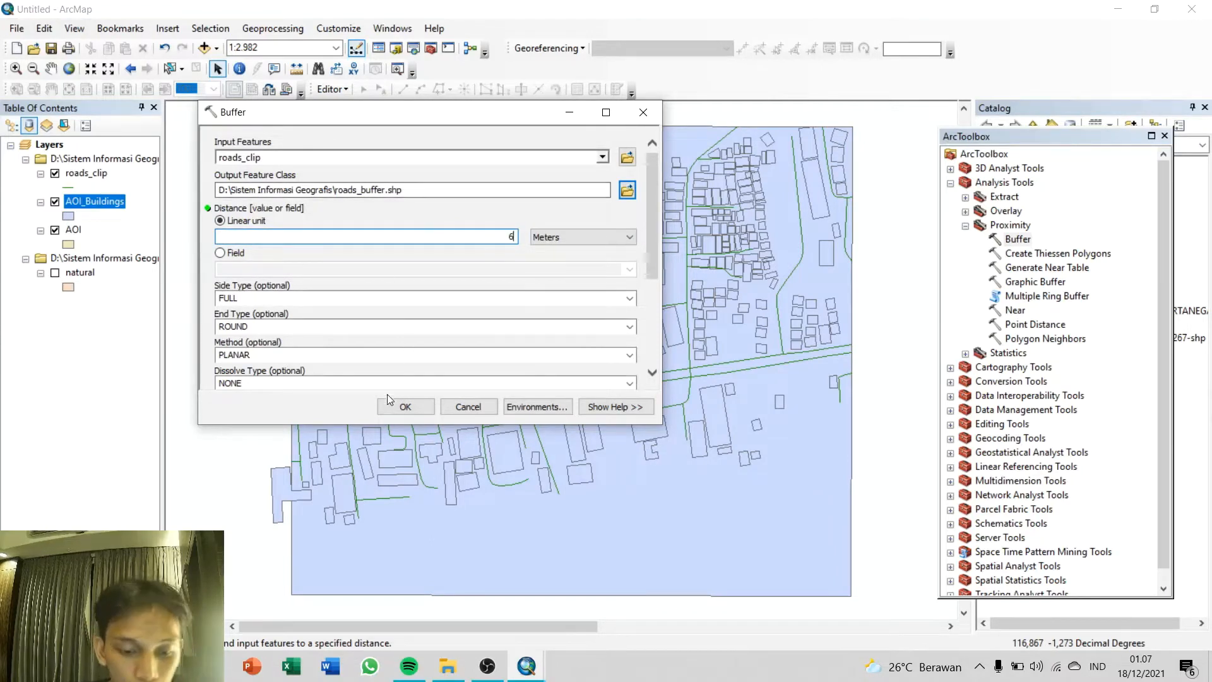
left_click(404, 409)
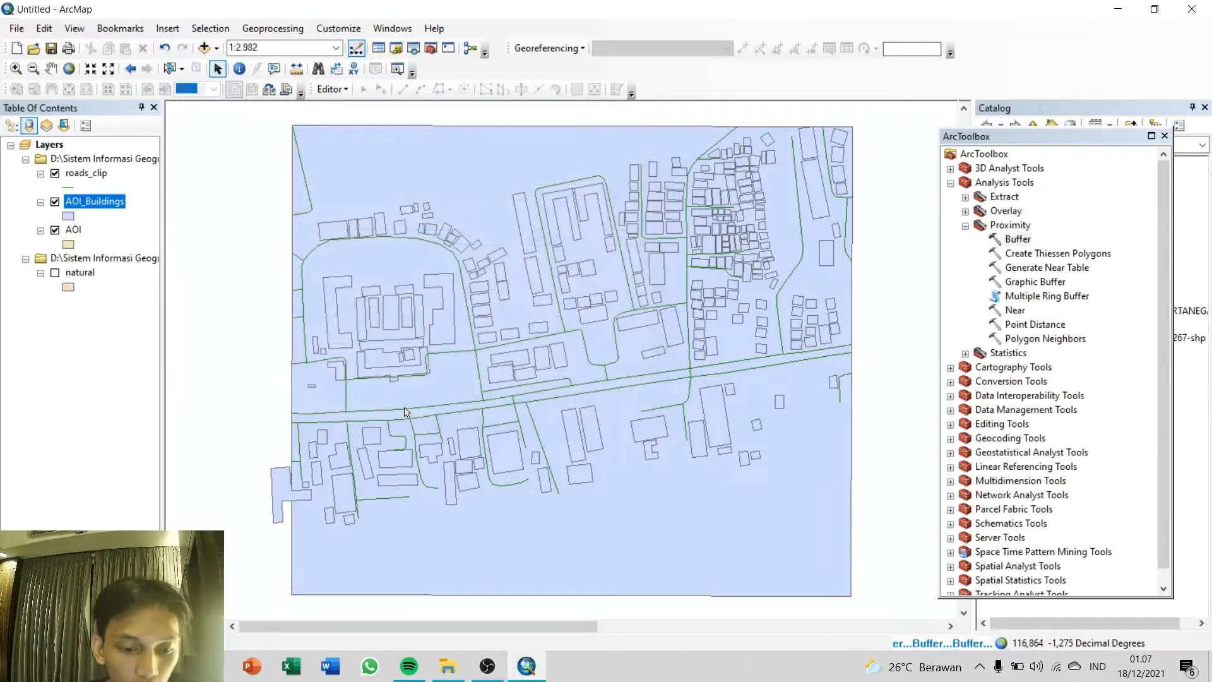
Step: Remove the roads_clip layer from the map
left_click(89, 181)
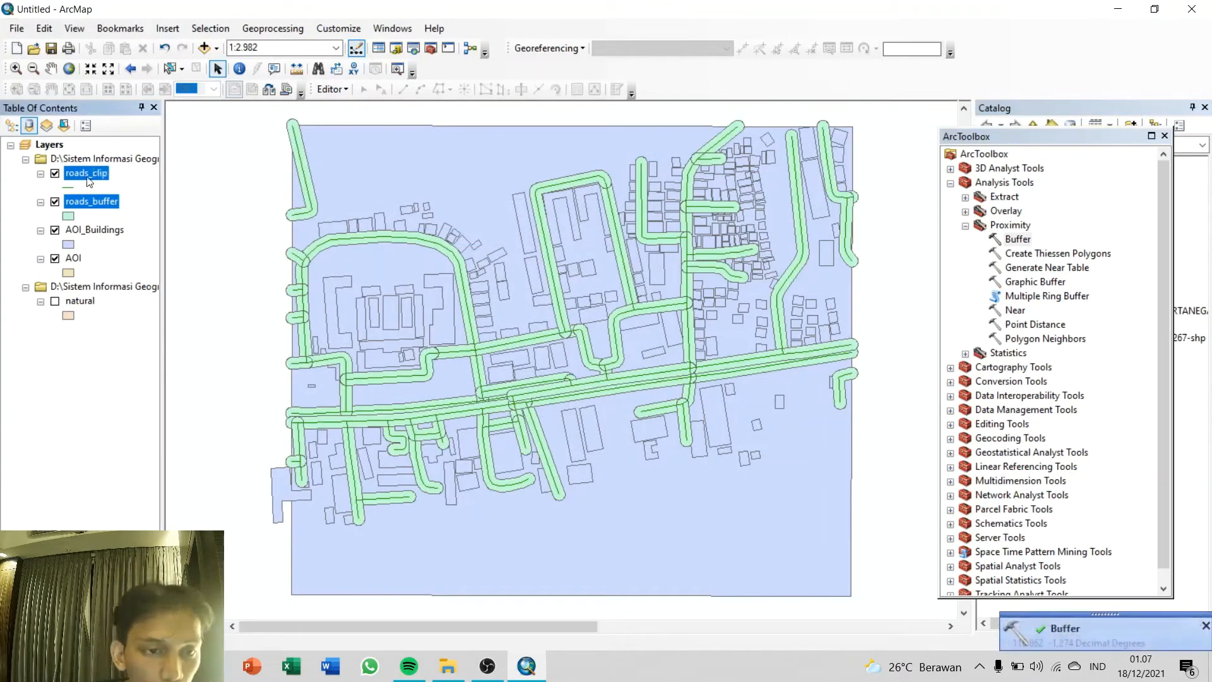
right_click(89, 179)
left_click(119, 210)
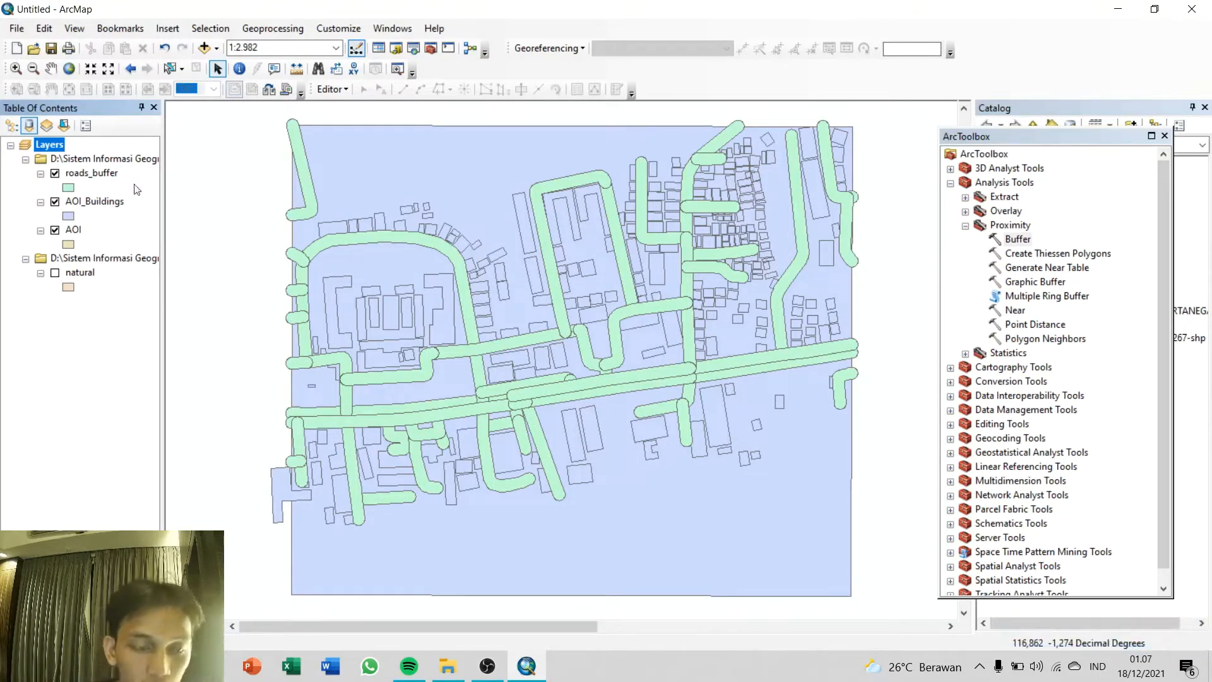
Step: Open the roads_buffer attribute table and select all its records
left_click(100, 174)
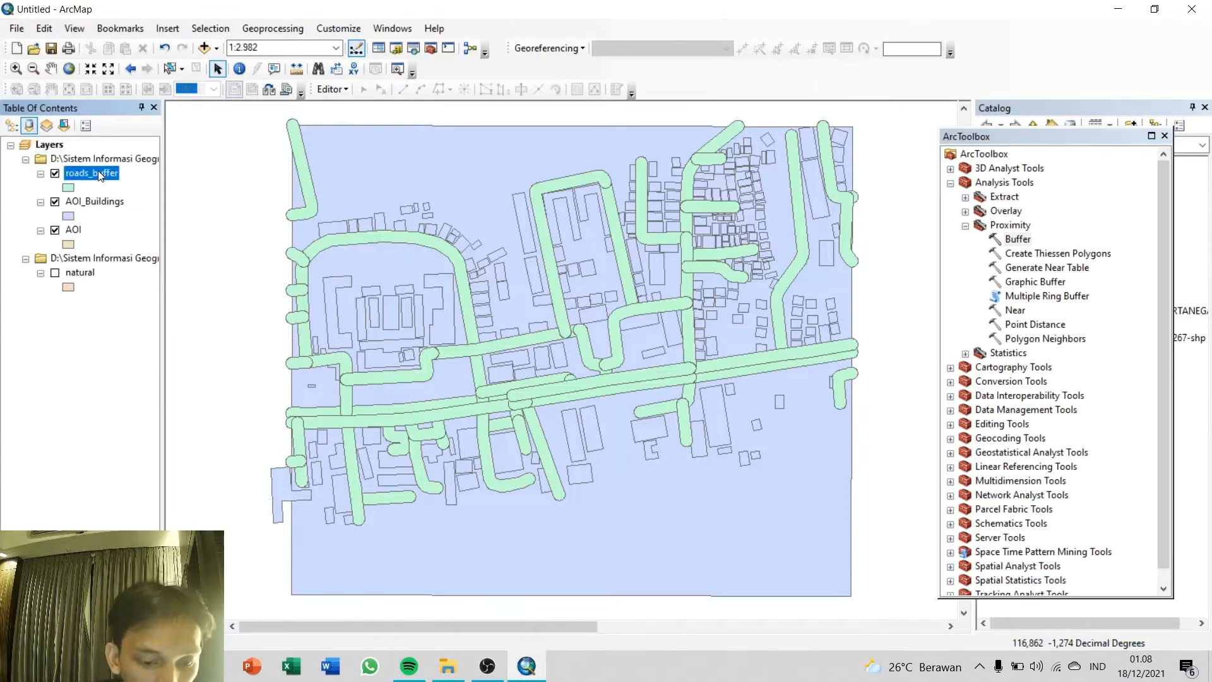
right_click(100, 175)
left_click(132, 219)
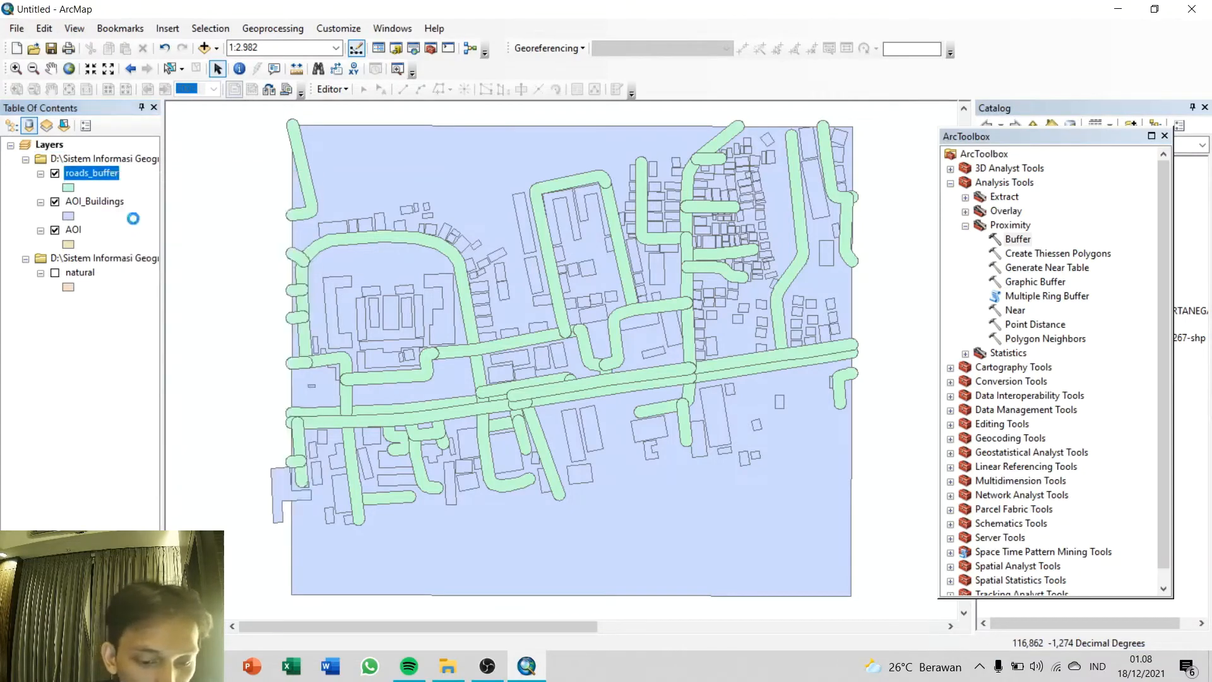
left_click_drag(910, 224, 687, 178)
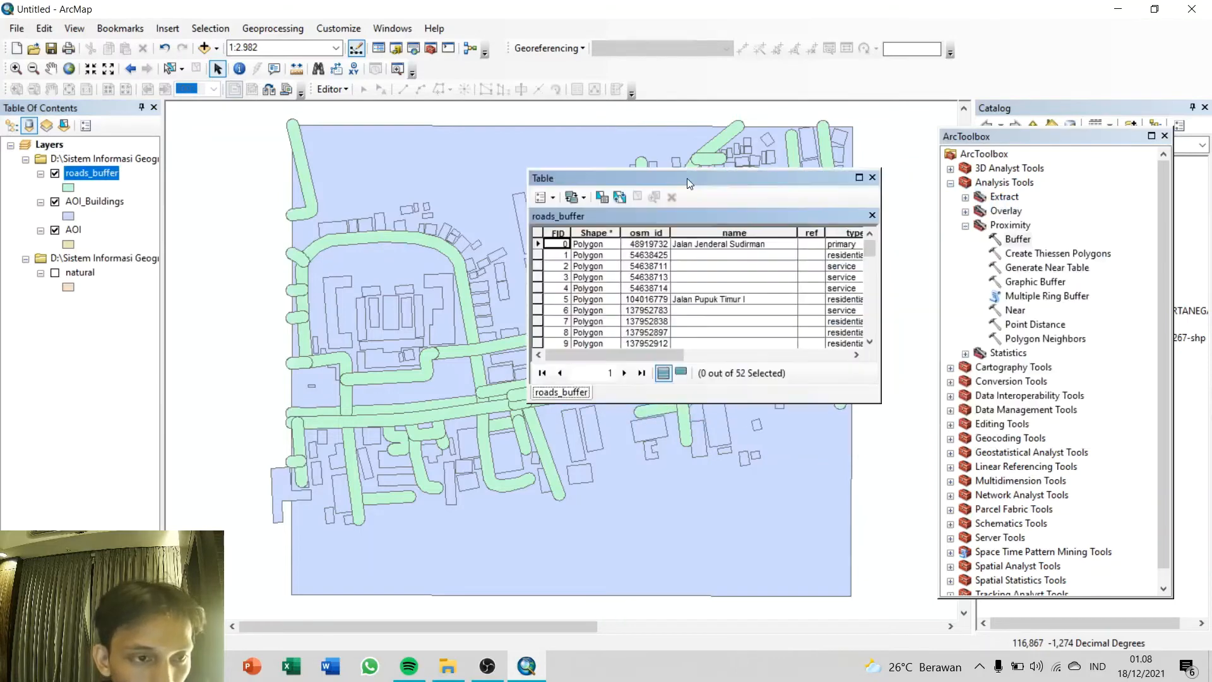
left_click(335, 92)
left_click(334, 92)
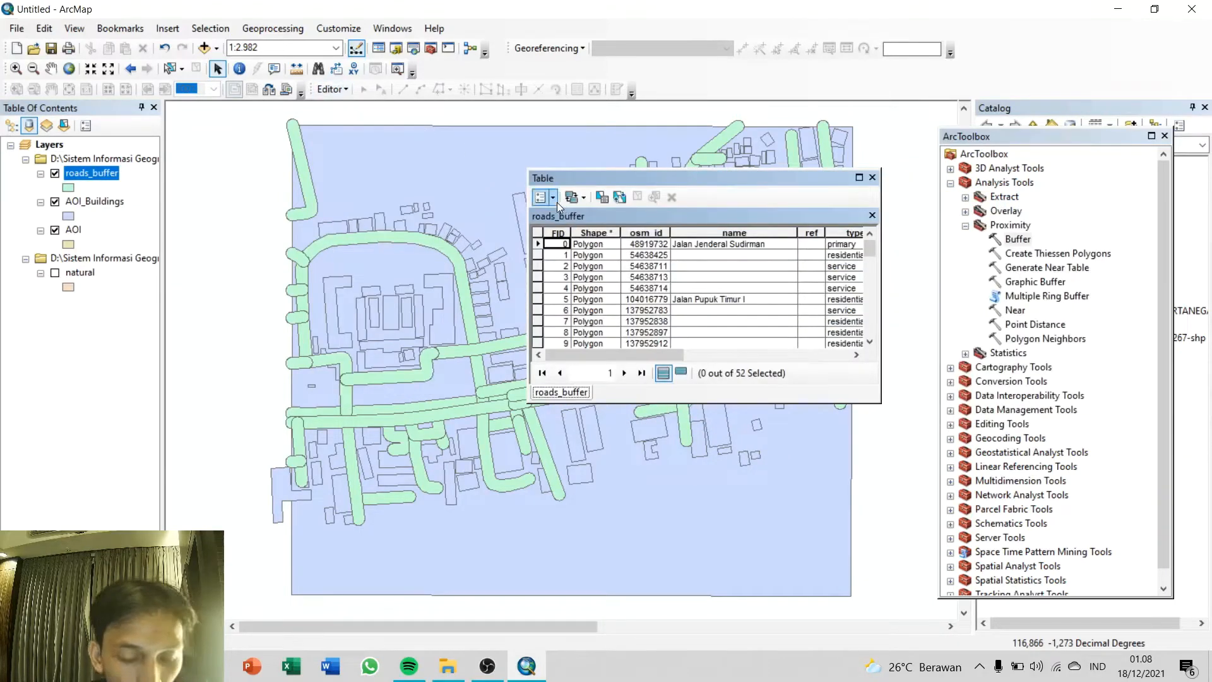
left_click(593, 256)
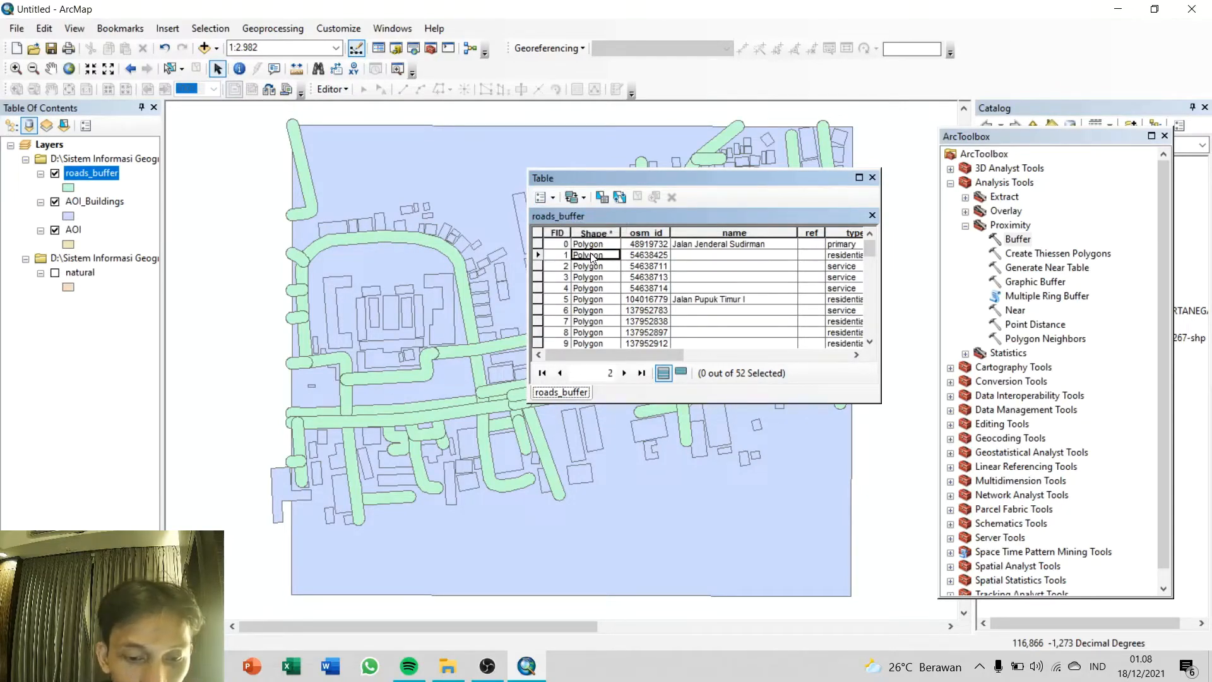
key("ctrl+a")
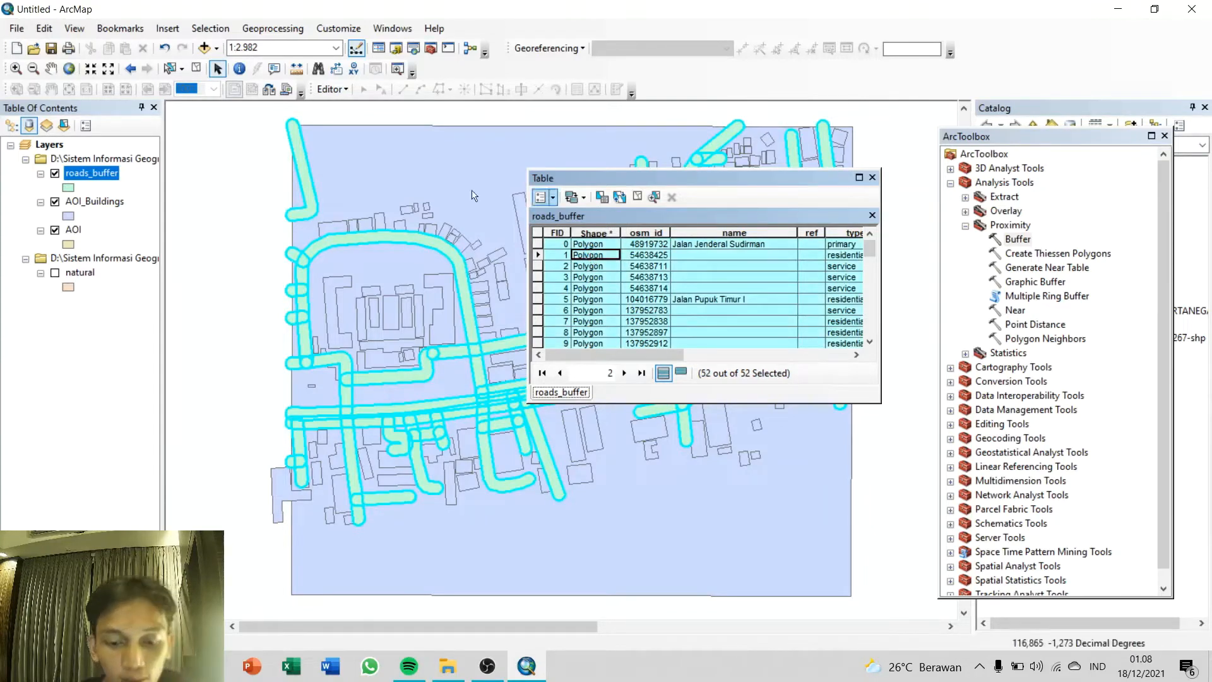
Step: Start editing the roads_buffer layer, continuing past the spatial reference warning
left_click(333, 89)
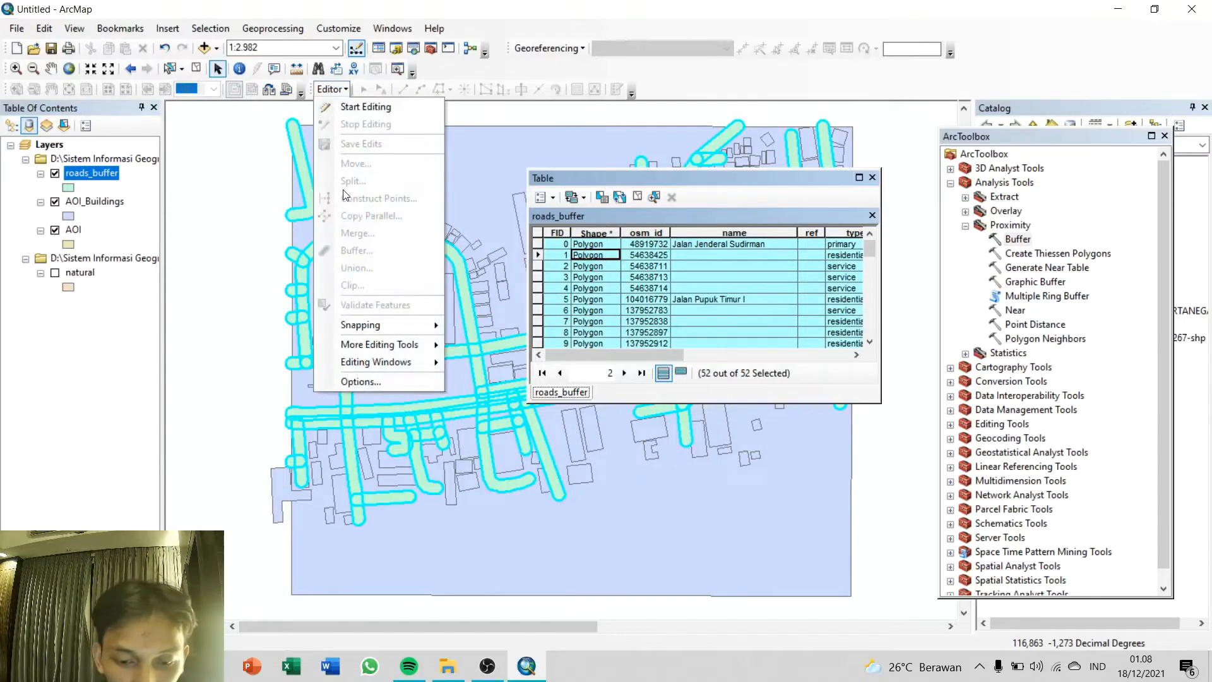
left_click(353, 108)
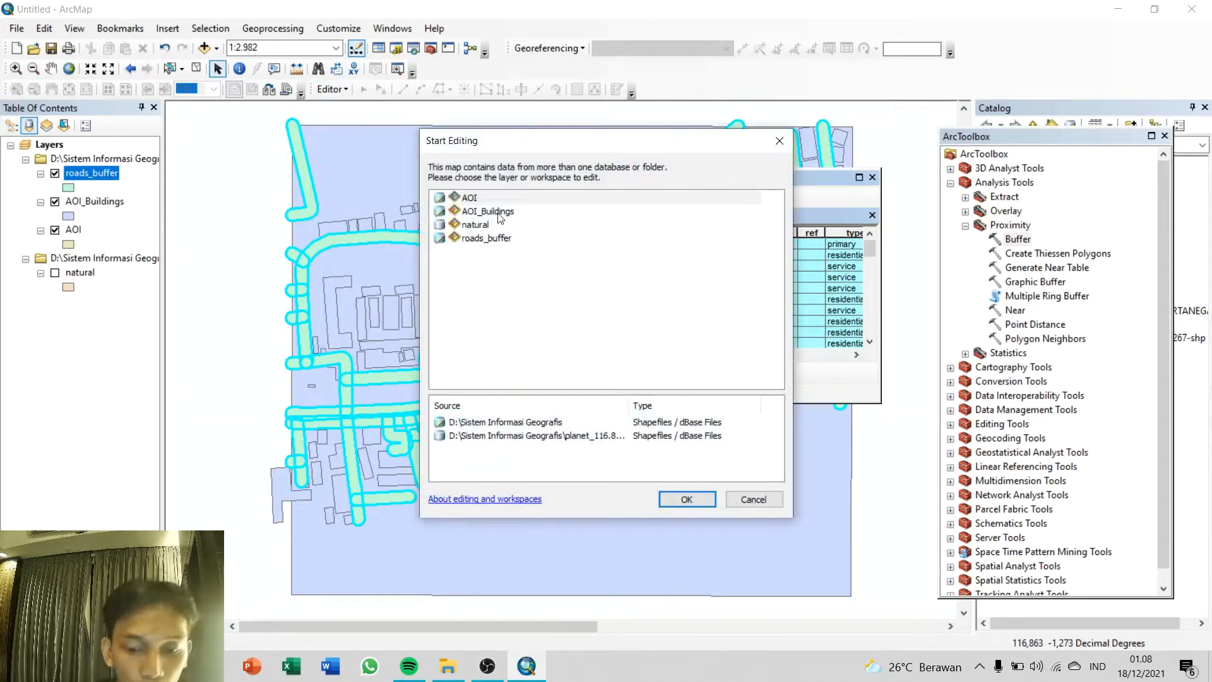
left_click(487, 238)
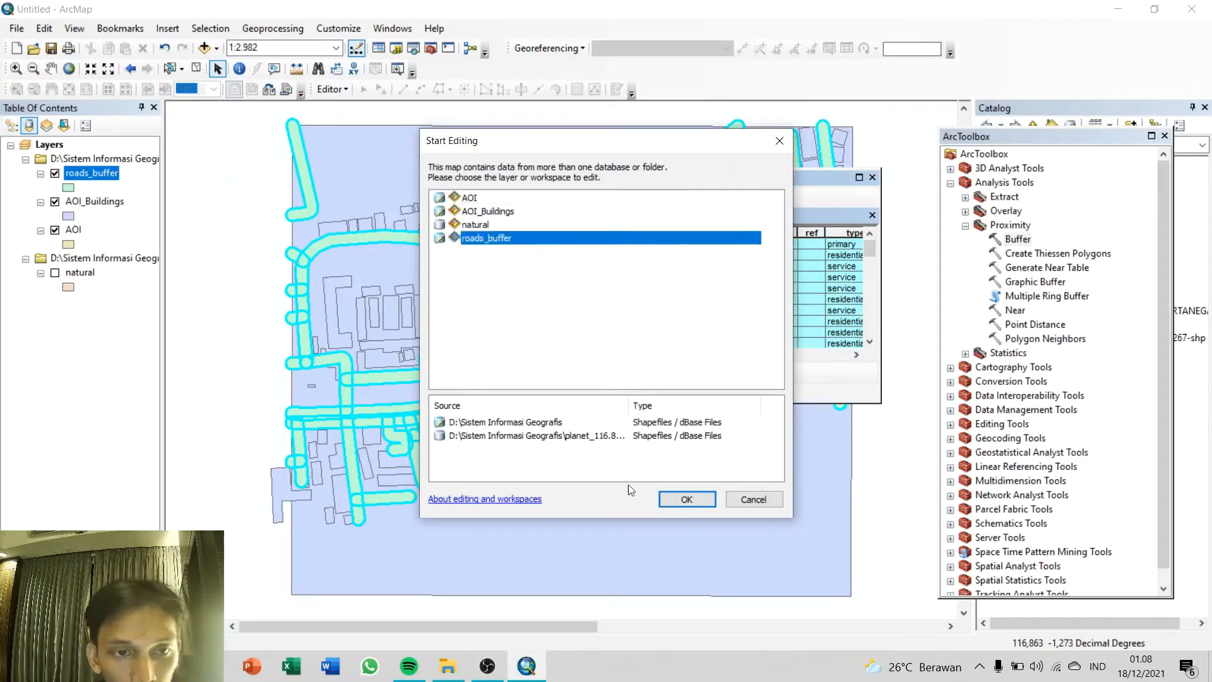
left_click(684, 498)
left_click(691, 499)
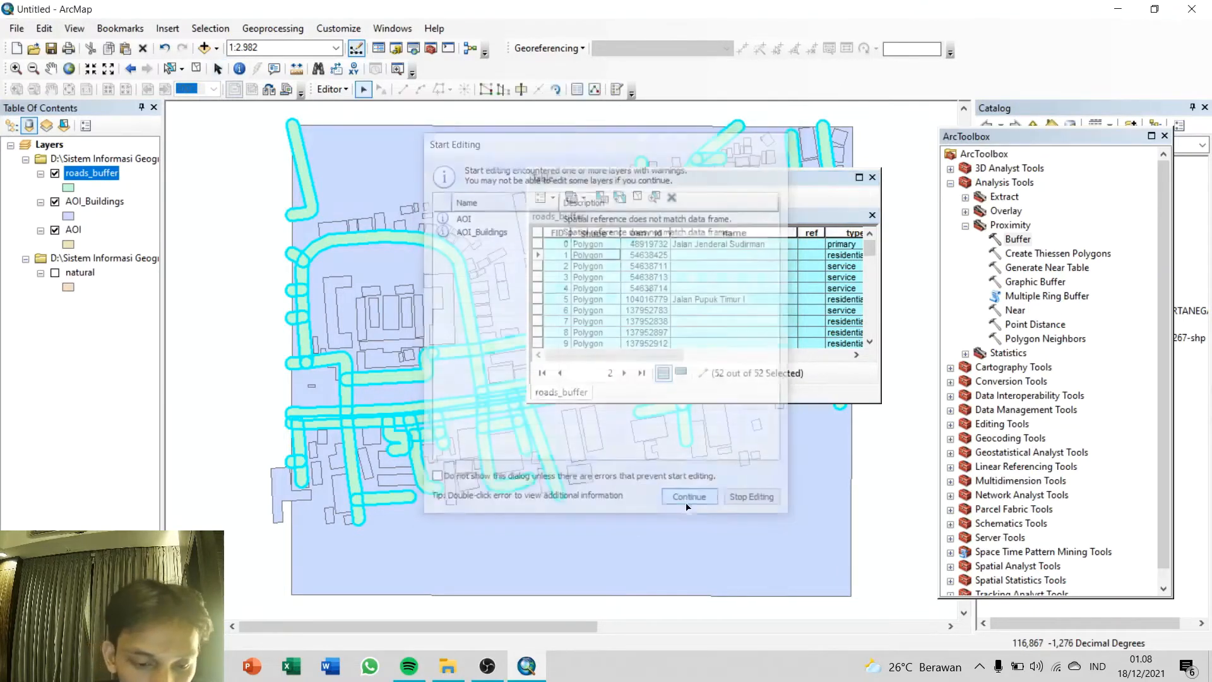
Step: Merge all selected roads_buffer polygons into a single feature
left_click(332, 89)
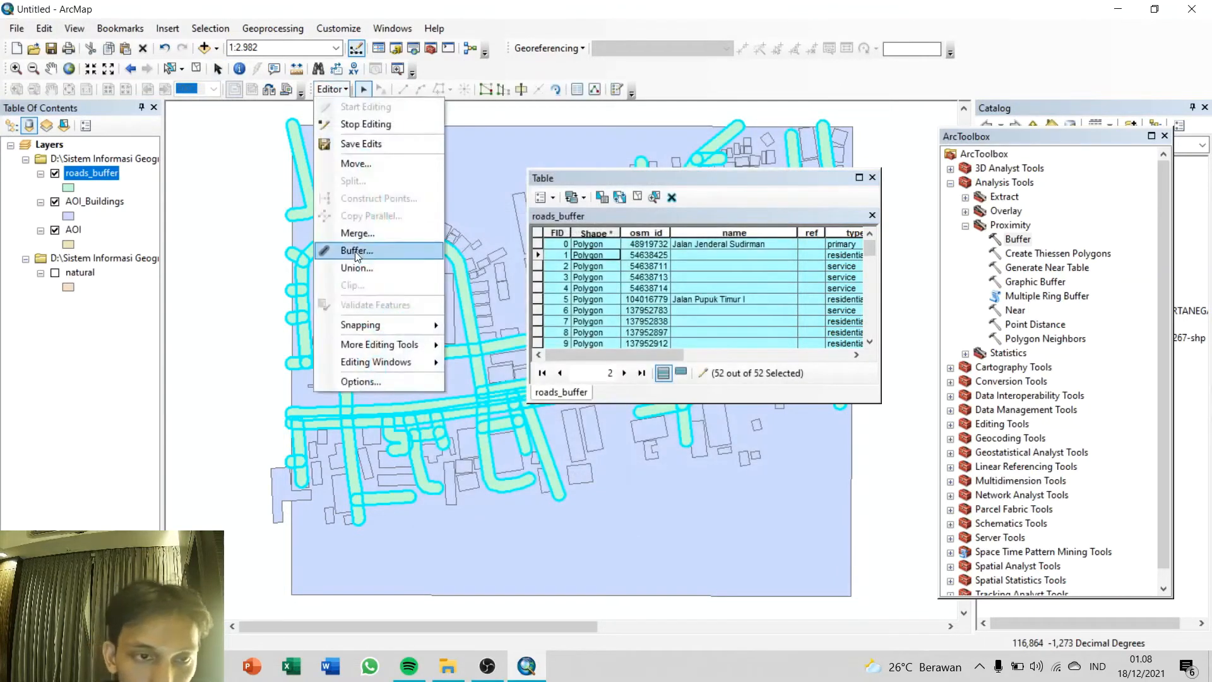
left_click(358, 236)
left_click(728, 279)
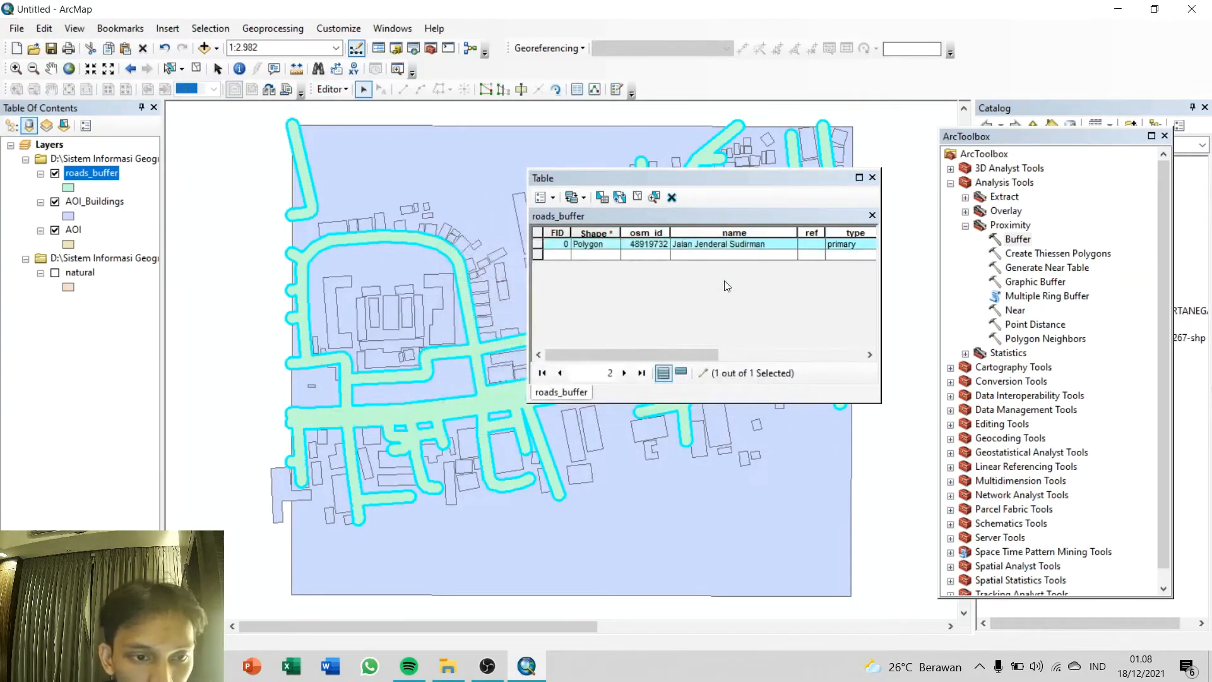
Step: Stop editing and save the merged roads_buffer edits, then close the attribute table and the toolbox window
left_click(333, 89)
left_click(345, 116)
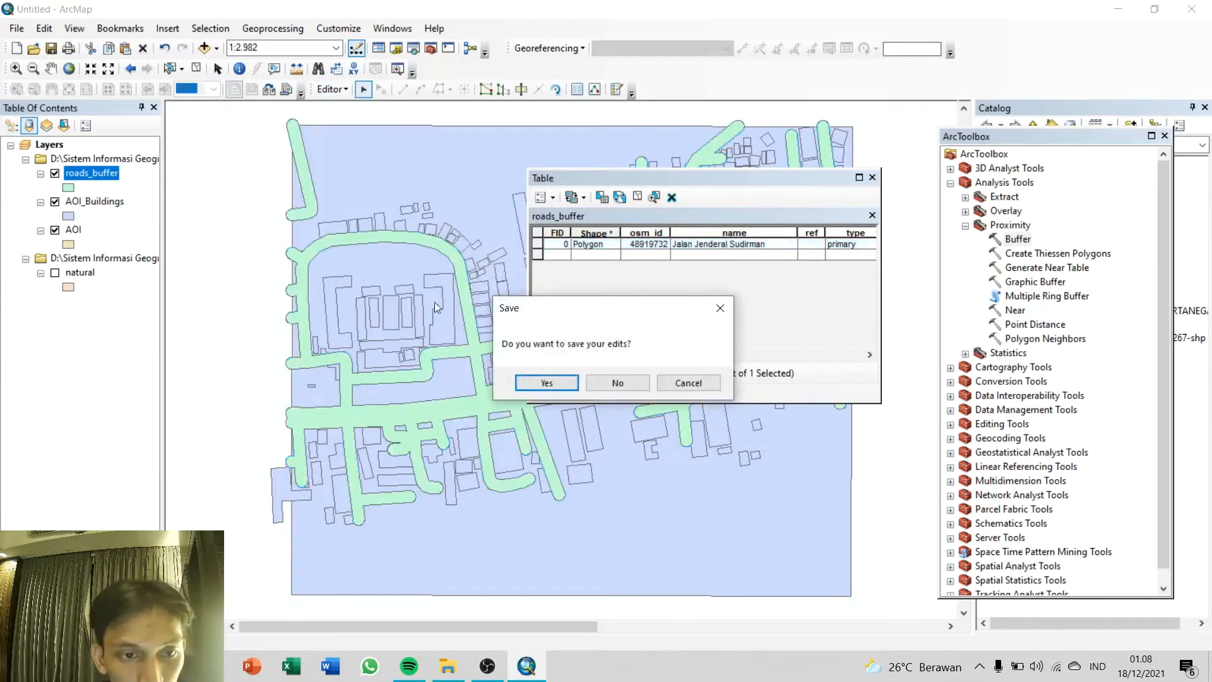
left_click(532, 384)
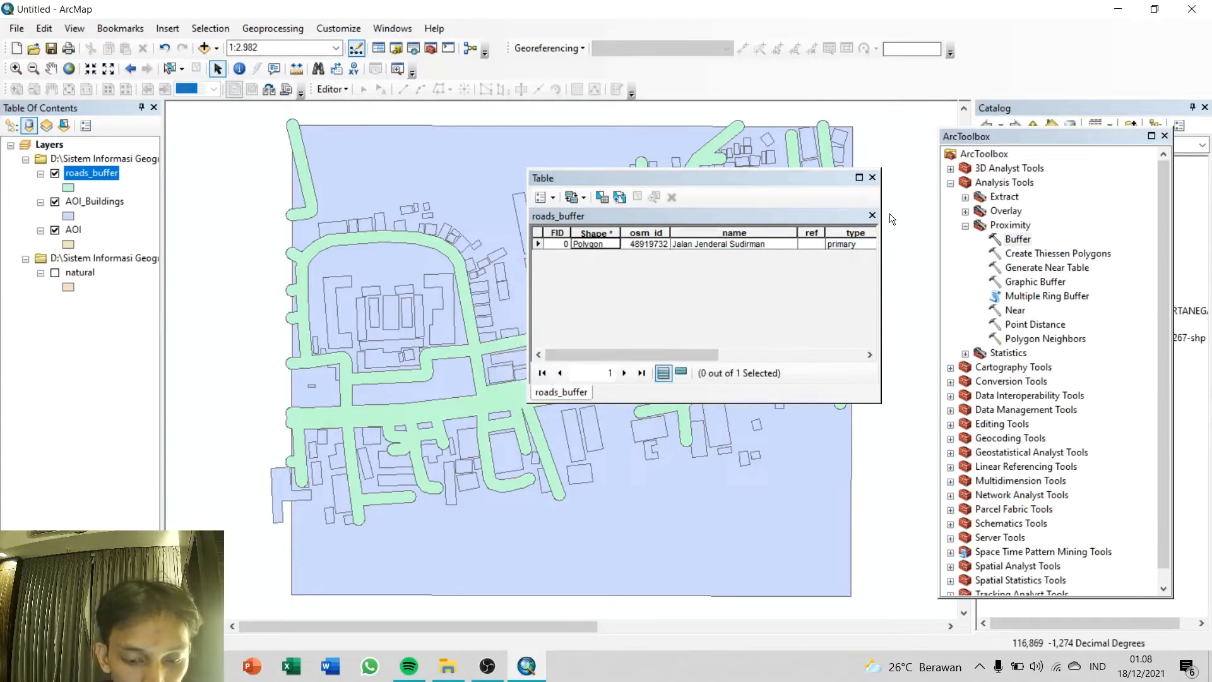
left_click(873, 178)
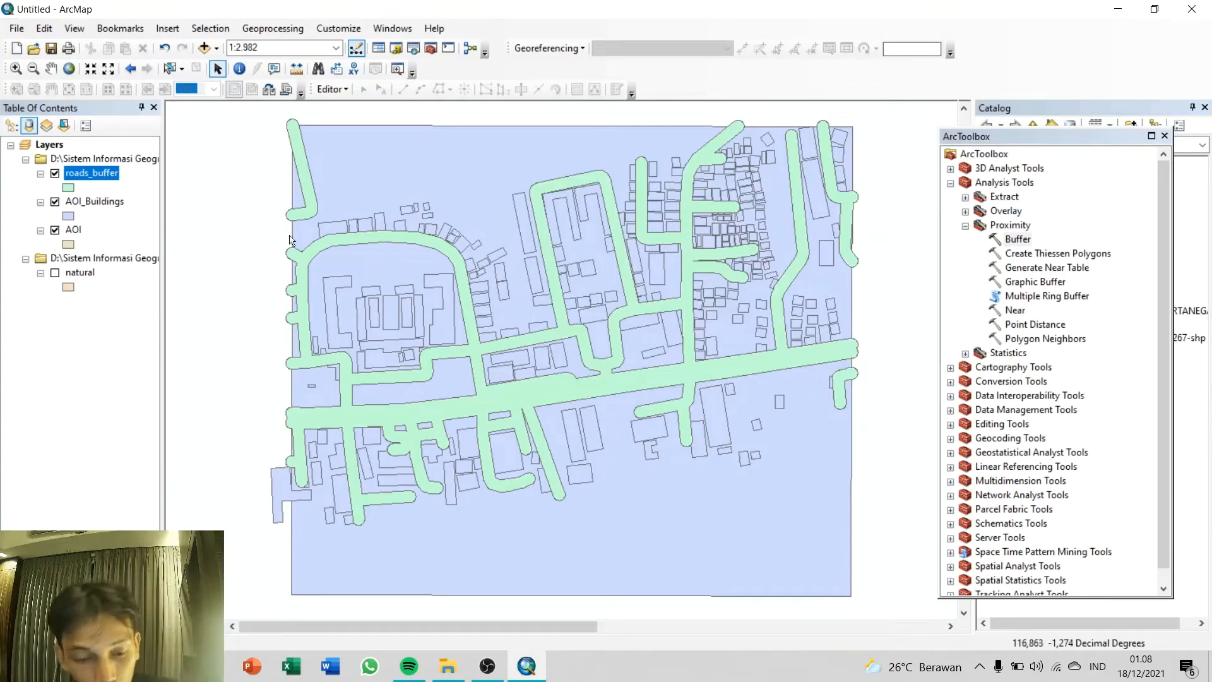
left_click(1164, 136)
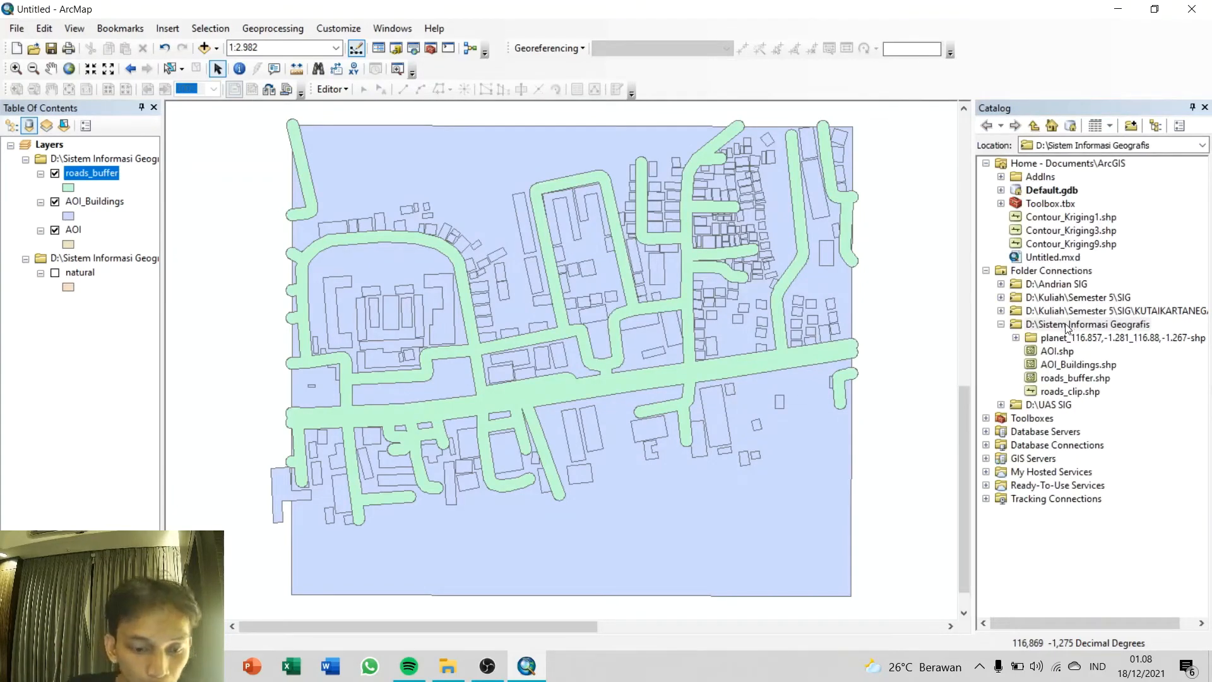
Step: Export all roads_buffer features to the default geodatabase using the layer's source coordinate system, and add the export to the map
right_click(105, 179)
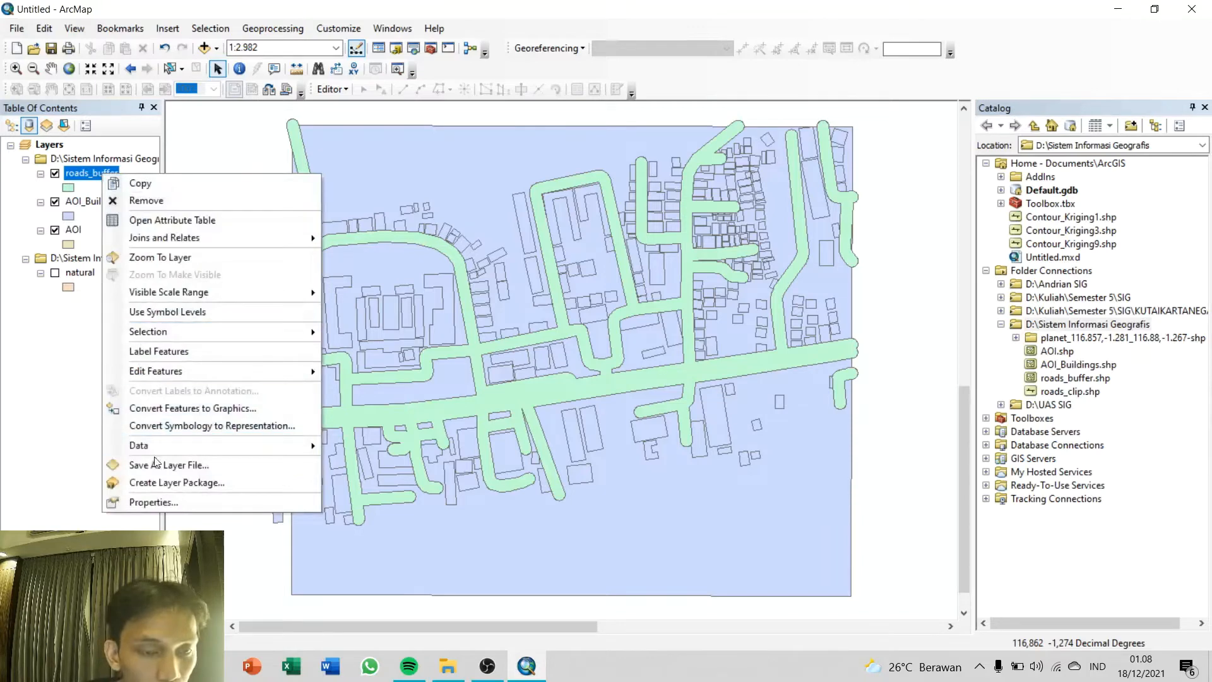
mouse_move(165, 452)
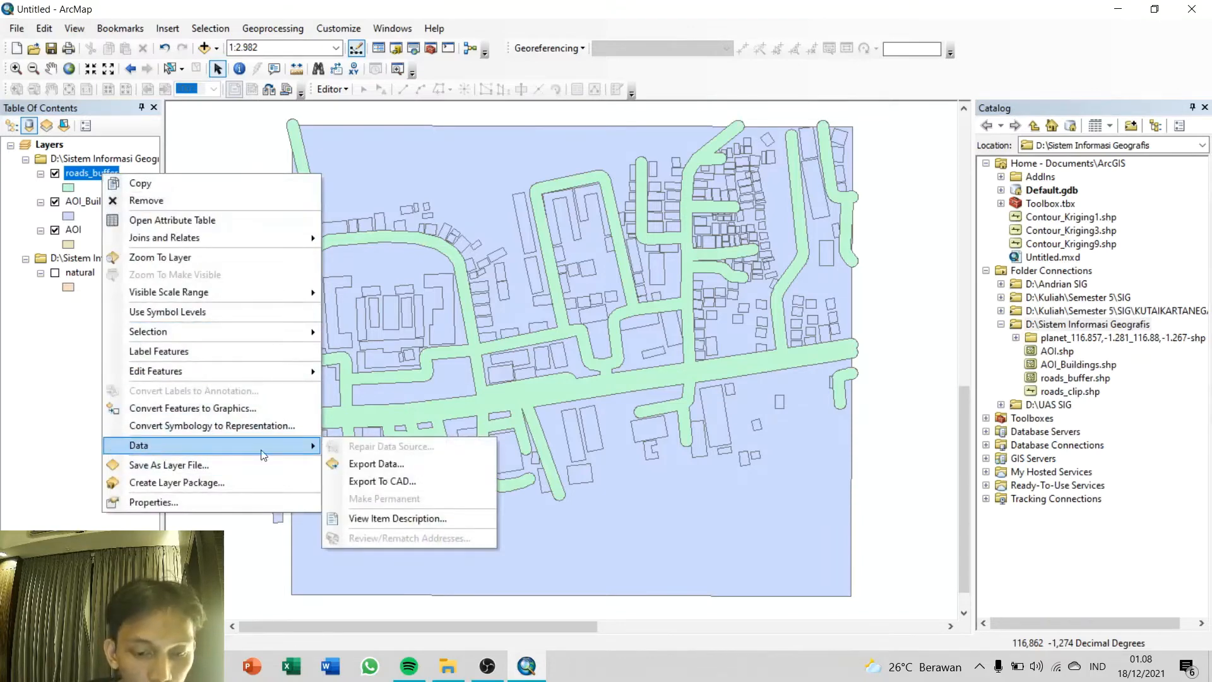
left_click(383, 463)
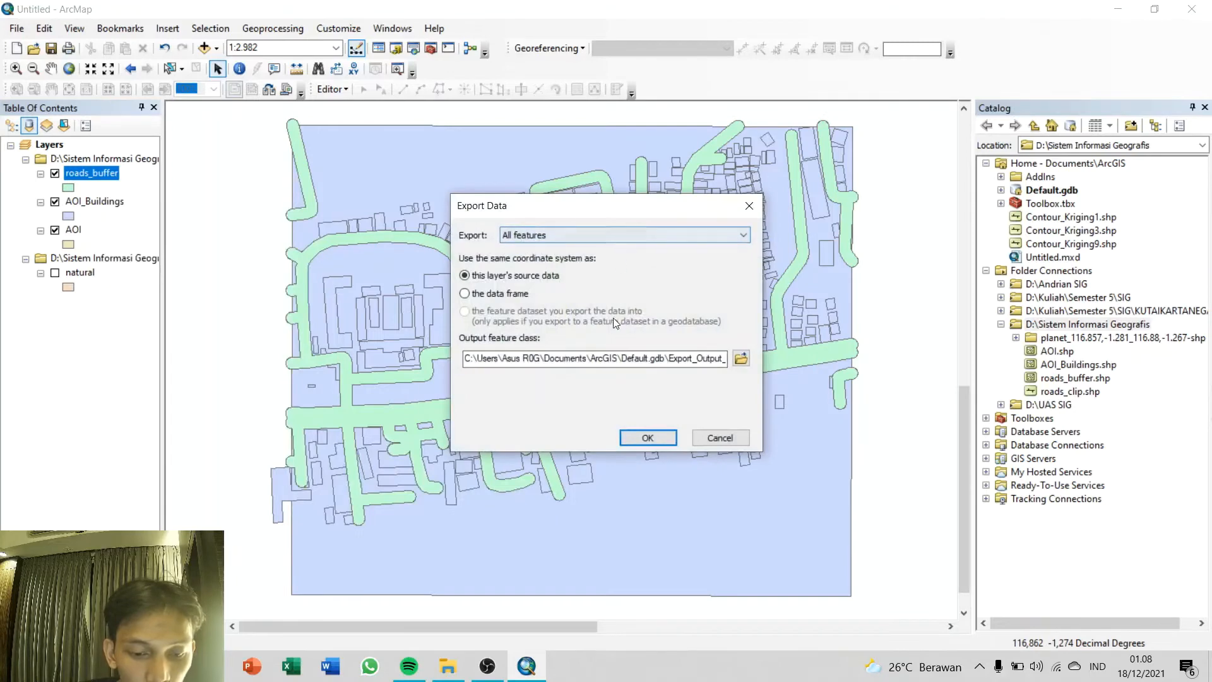
left_click(647, 437)
left_click(650, 391)
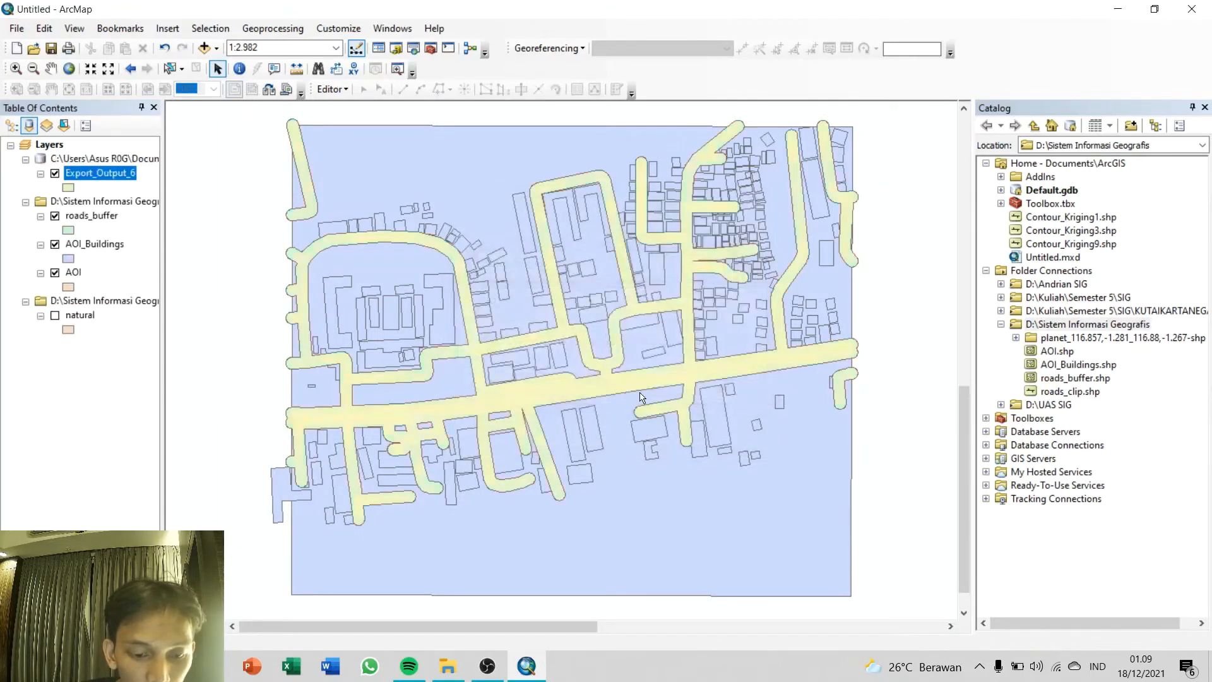
Step: Remove the original roads_buffer layer from the map and hide the AOI_Buildings layer
right_click(101, 218)
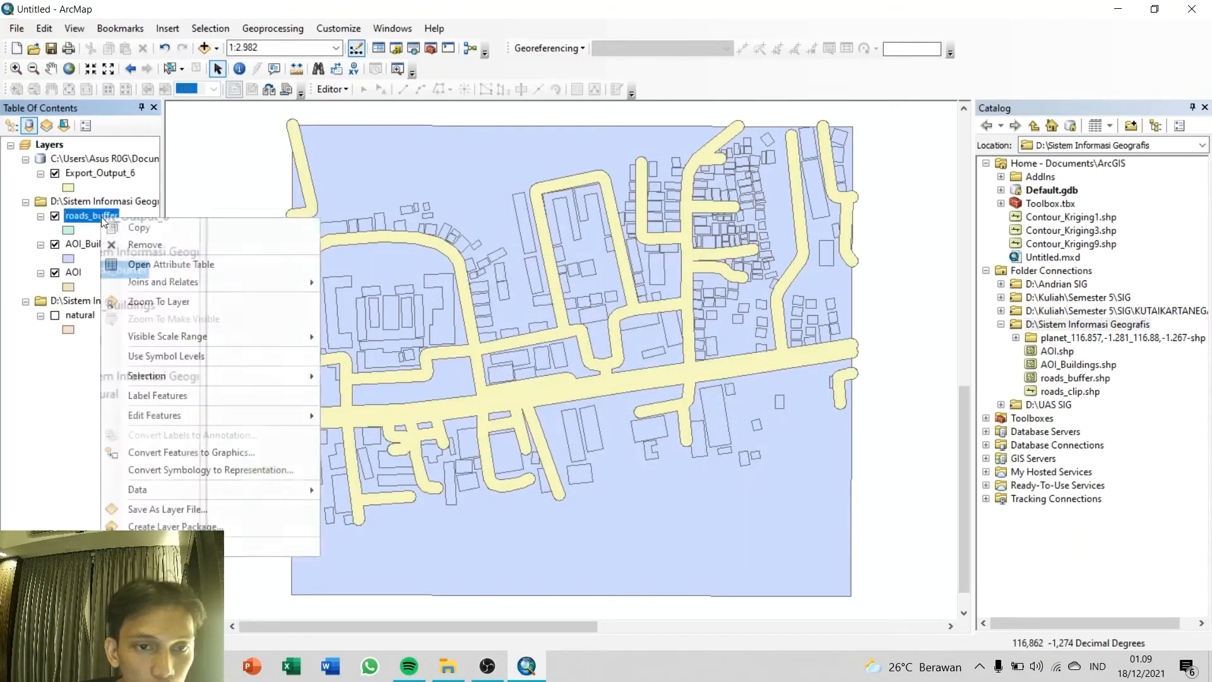
left_click(114, 246)
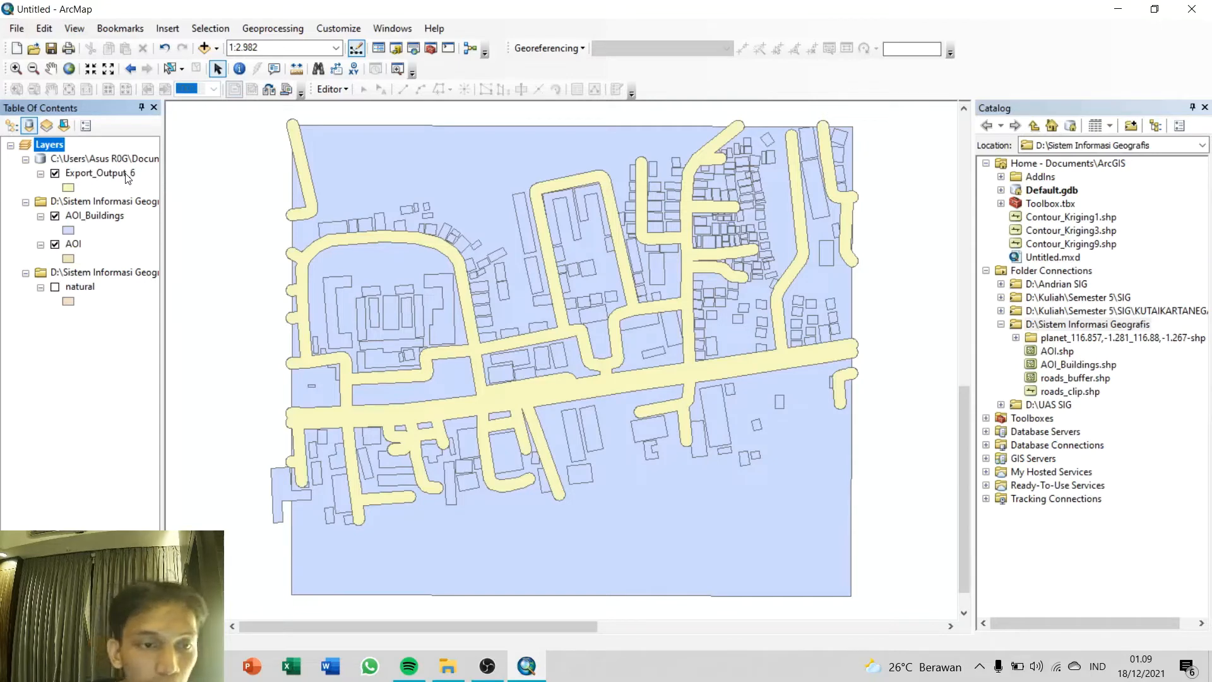
left_click(55, 216)
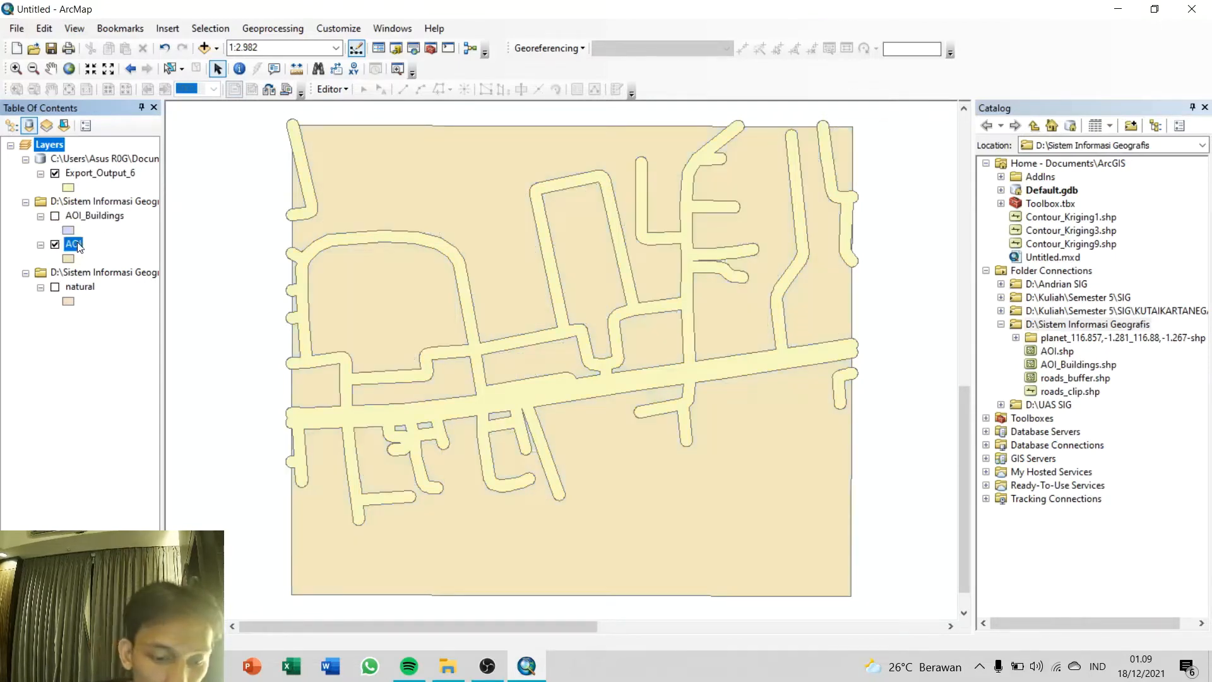
Step: Start editing the AOI layer, continuing past the spatial reference warning
left_click(74, 244)
right_click(75, 245)
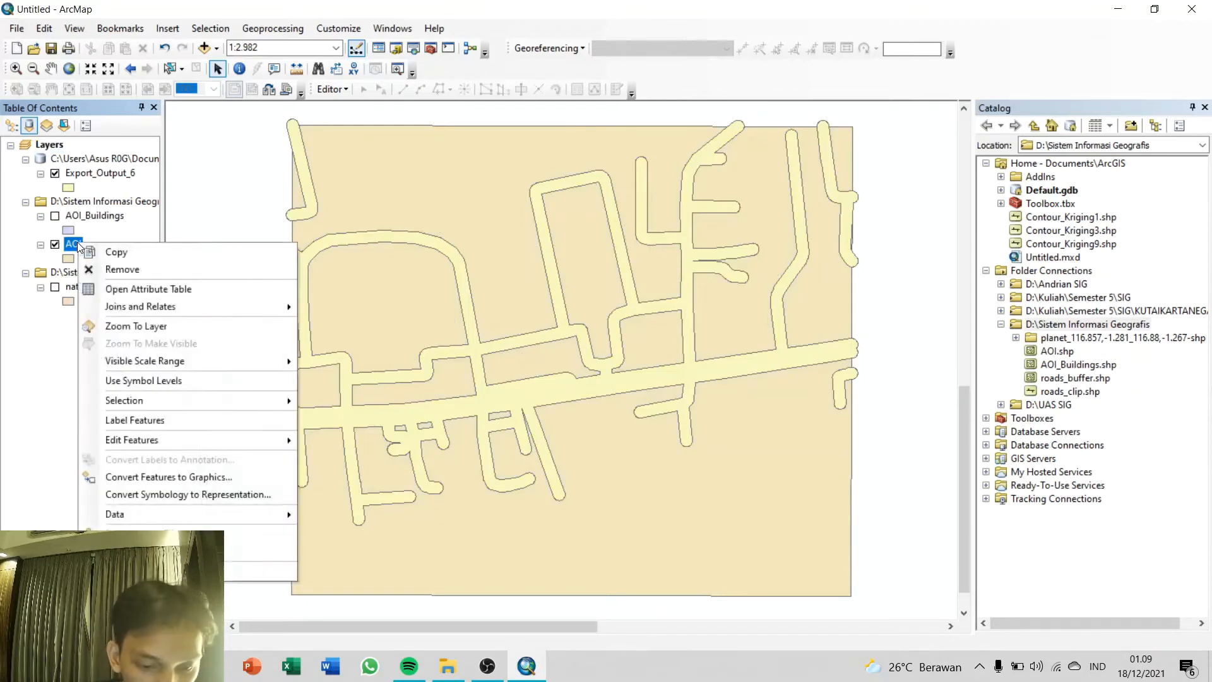
mouse_move(134, 441)
left_click(340, 438)
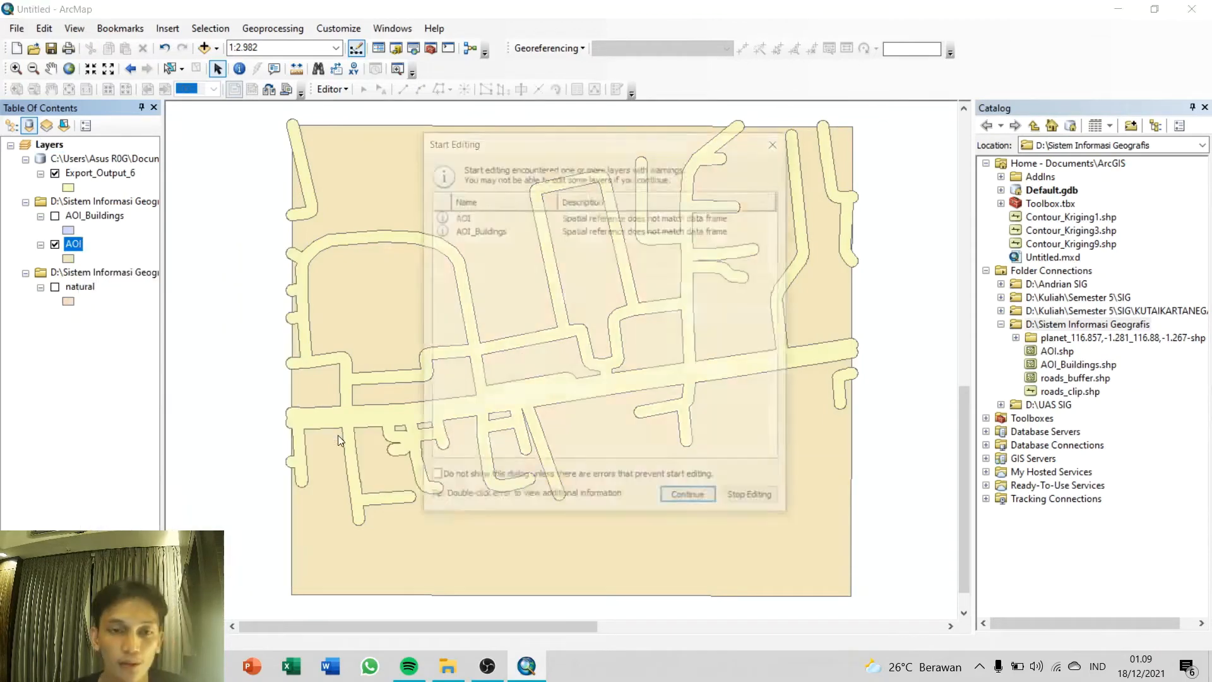
left_click(684, 503)
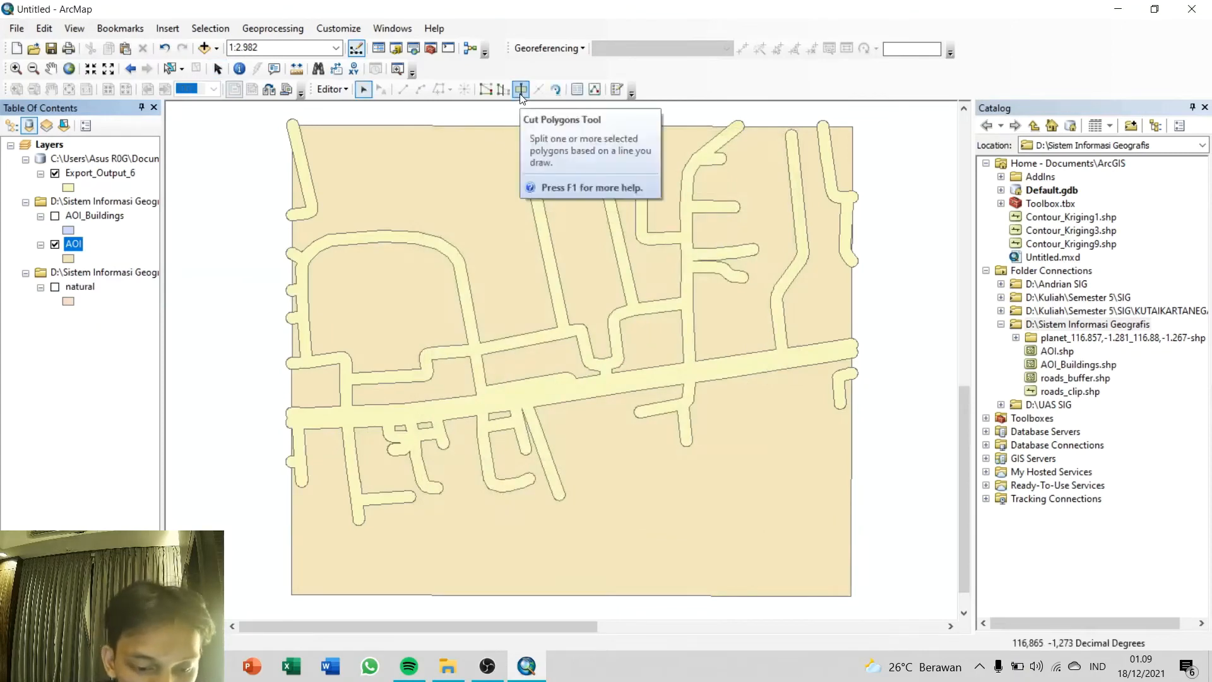
Step: Cut the AOI polygon along a bent line from its west edge to its east edge, south of the roads, checking against AOI_Buildings
left_click(468, 177)
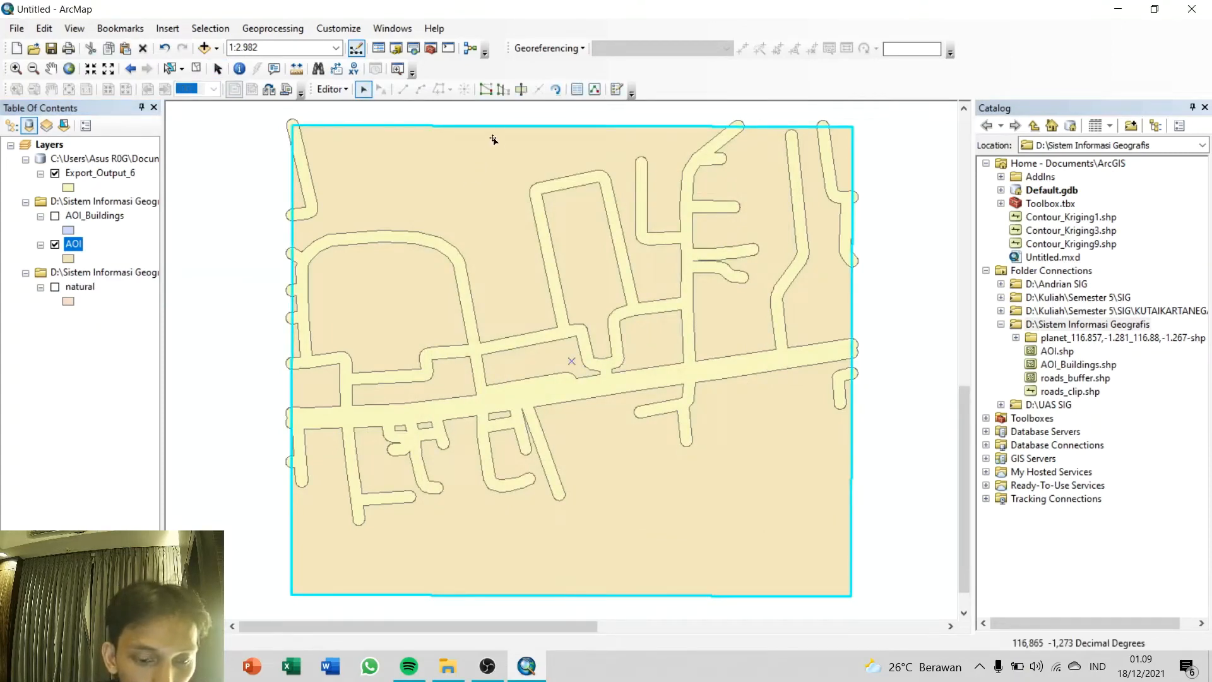
left_click(520, 92)
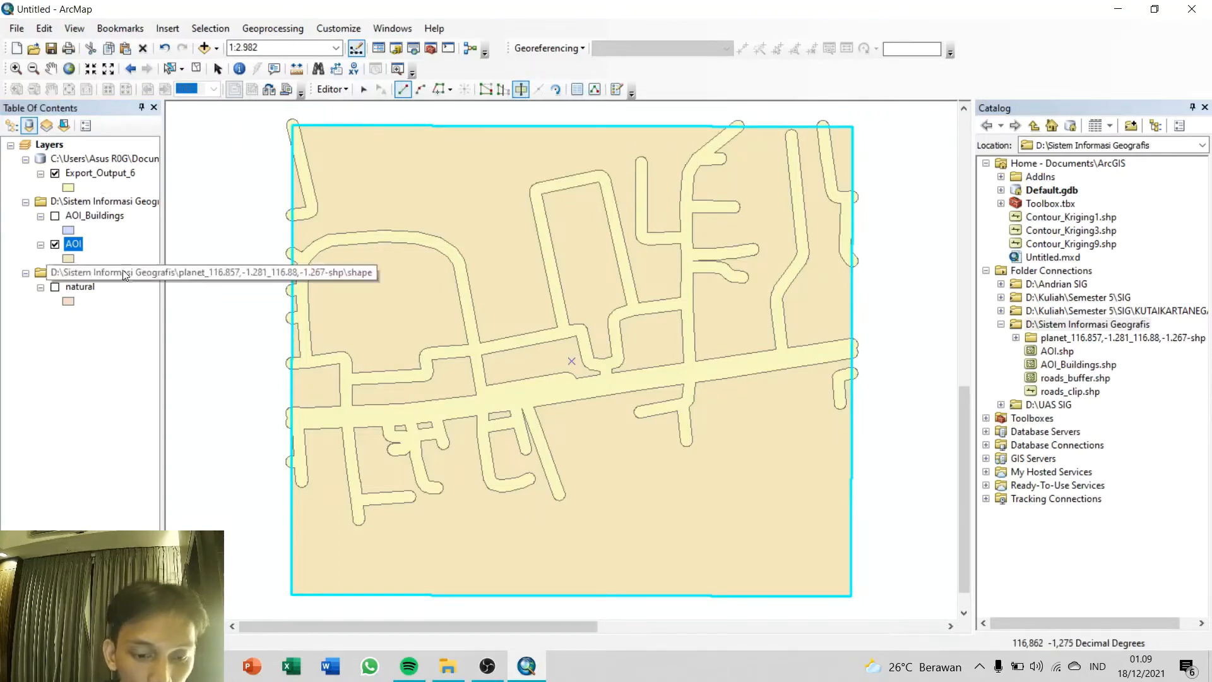
left_click(55, 216)
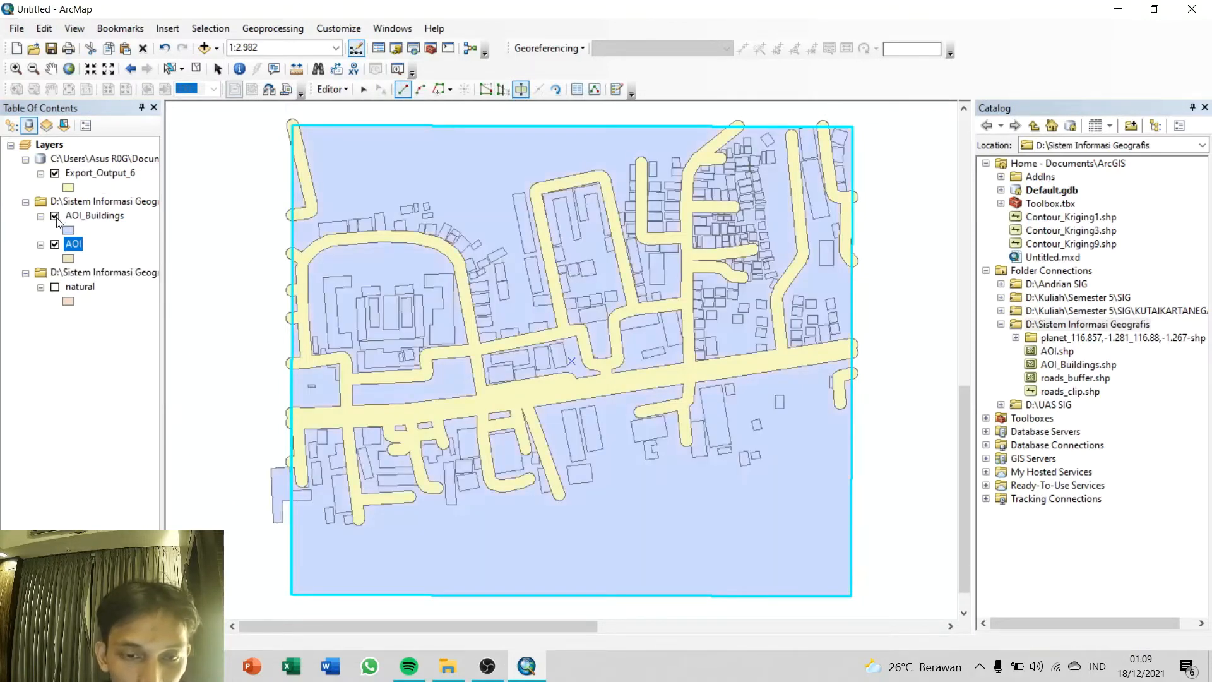
left_click(55, 216)
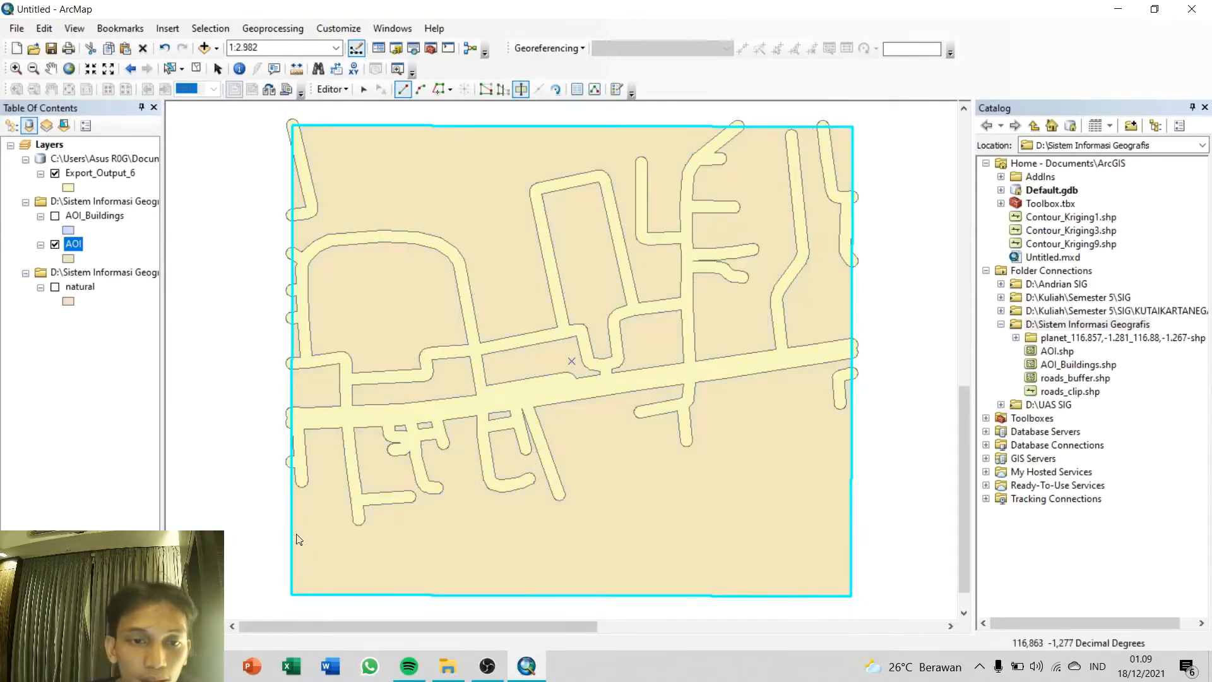
left_click(291, 533)
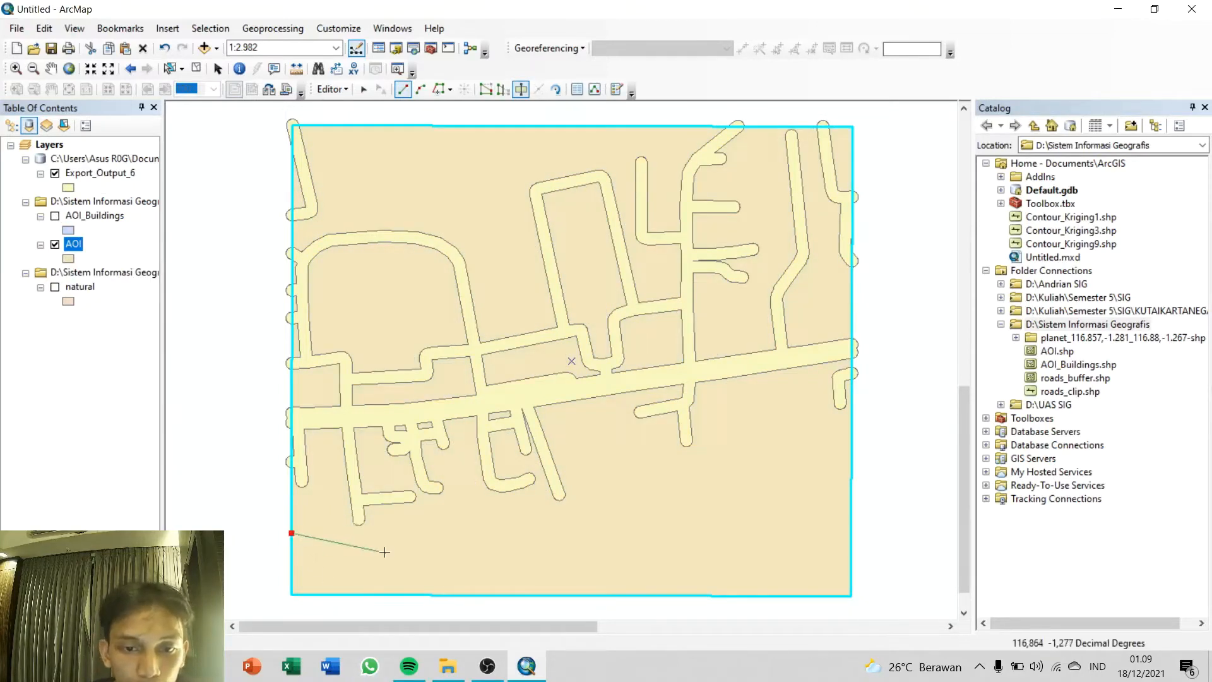
left_click(385, 552)
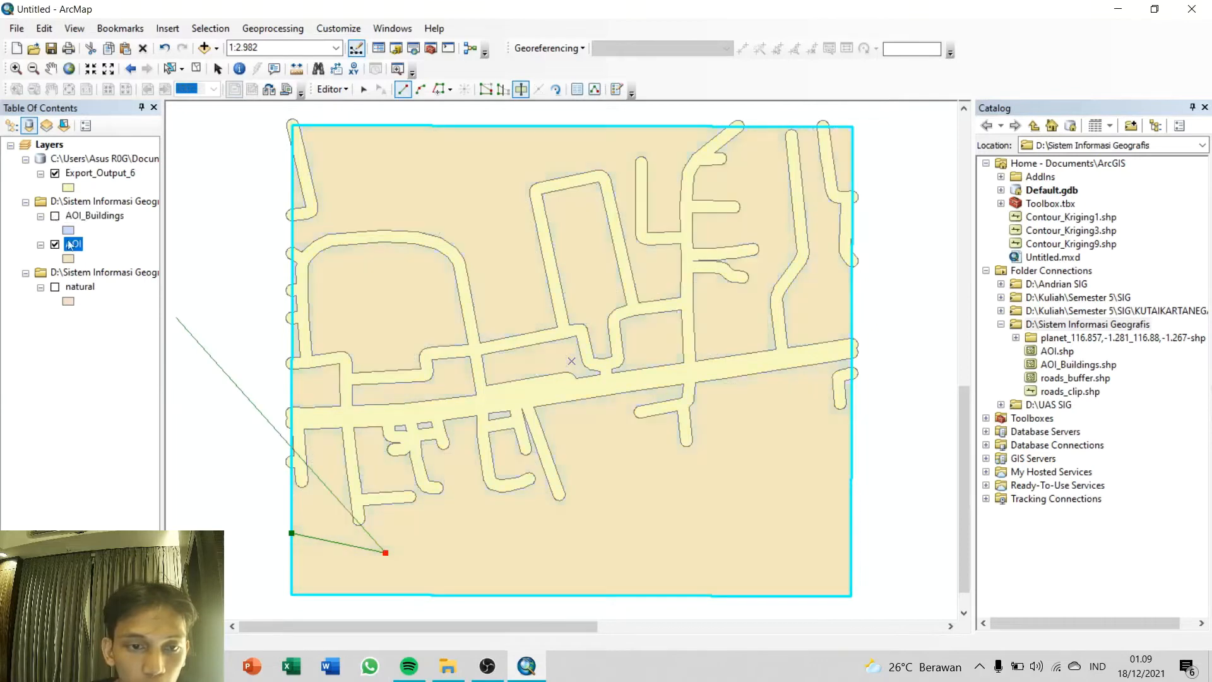
left_click(504, 534)
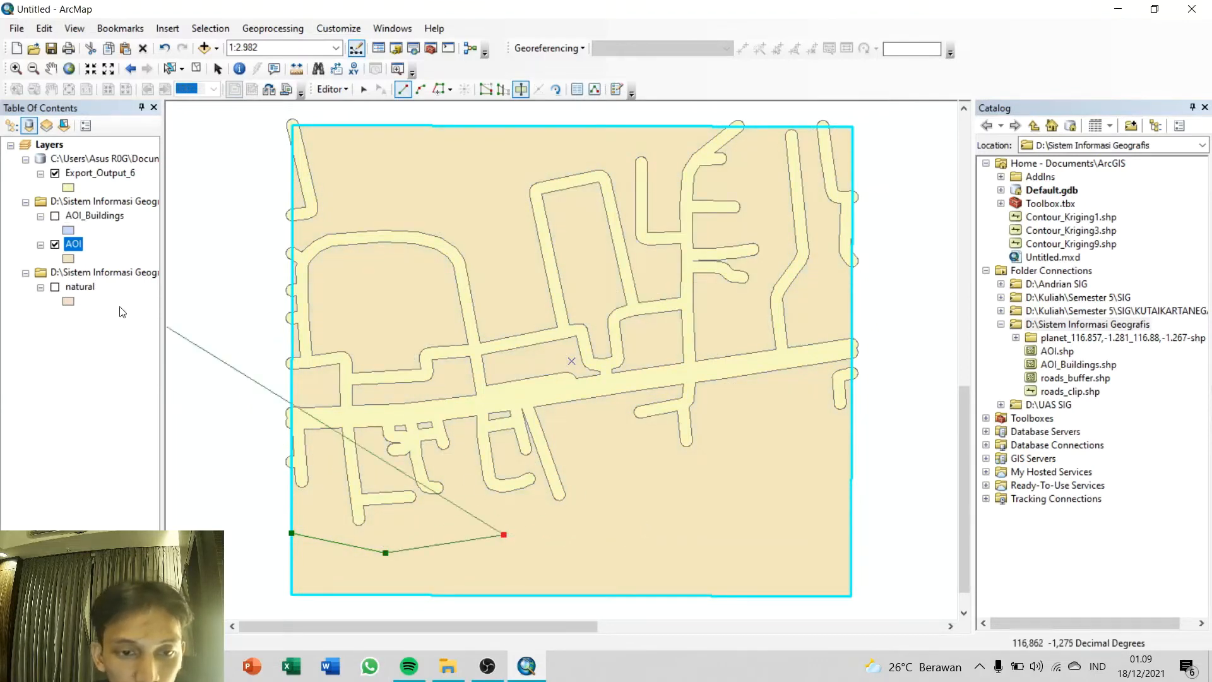
left_click(56, 217)
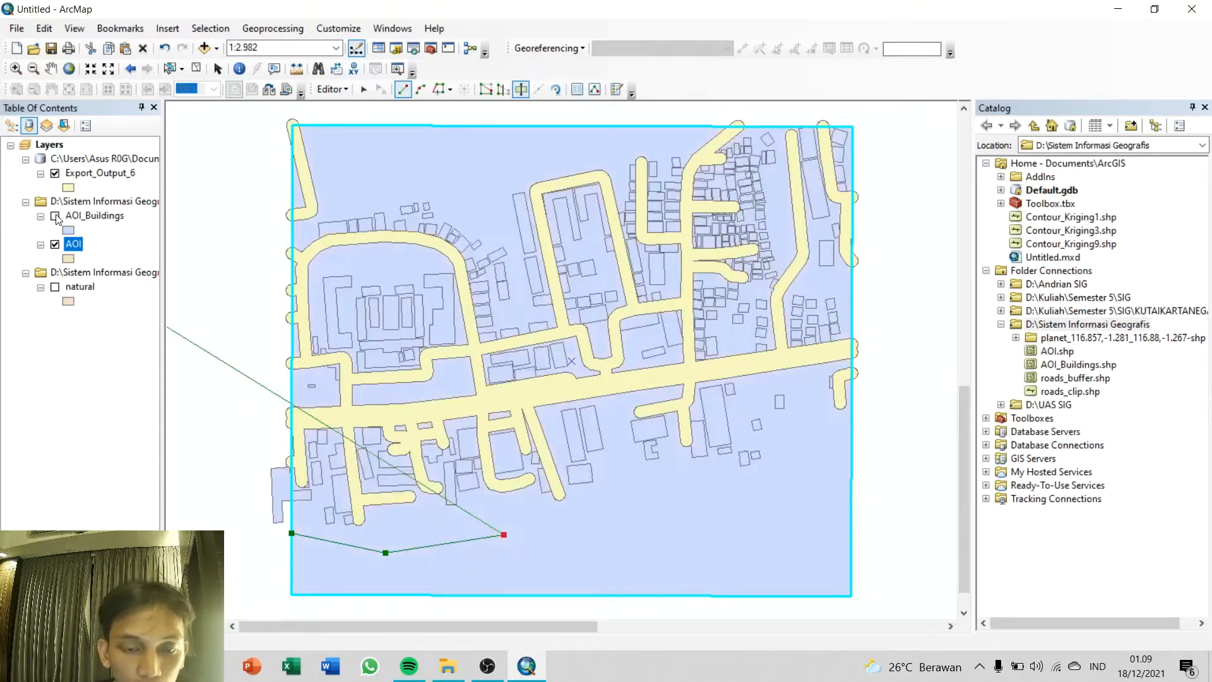
left_click(718, 491)
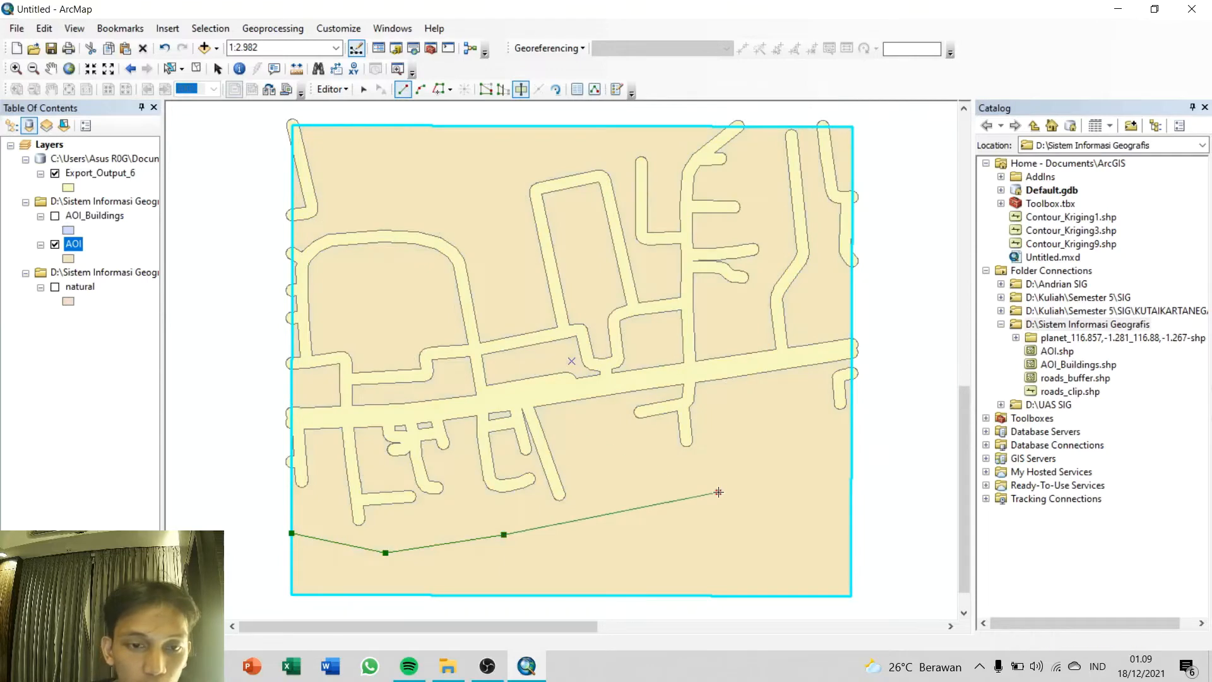
left_click(56, 217)
left_click(56, 218)
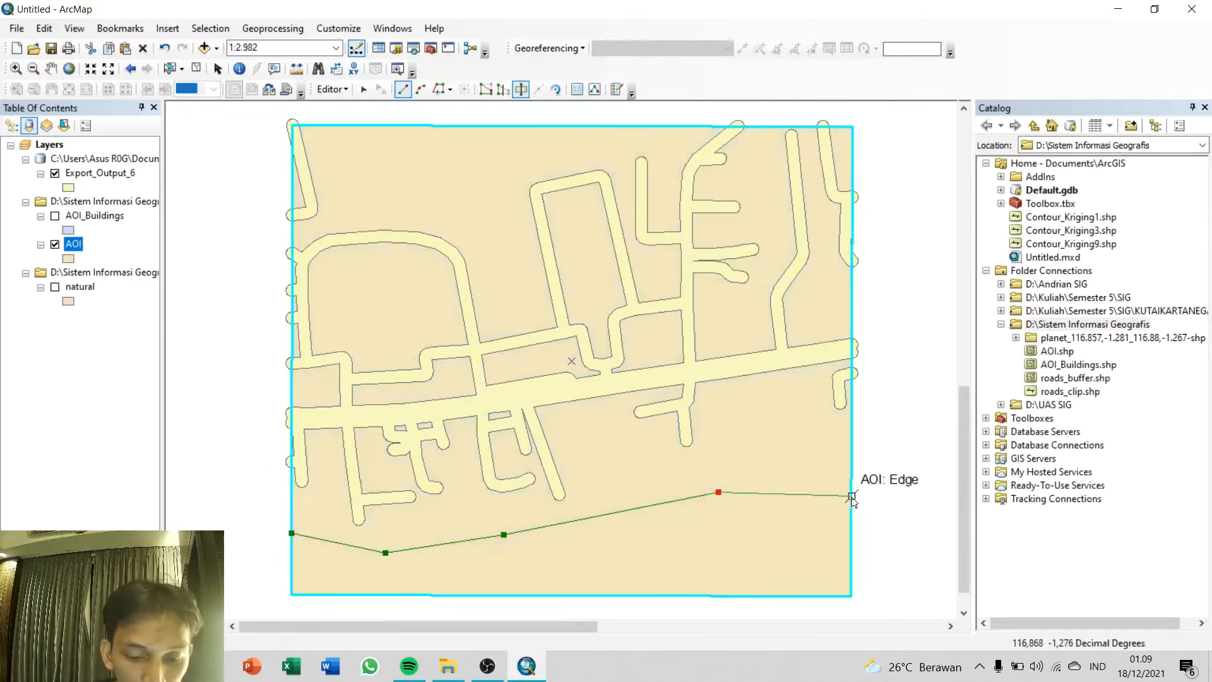
double_click(852, 495)
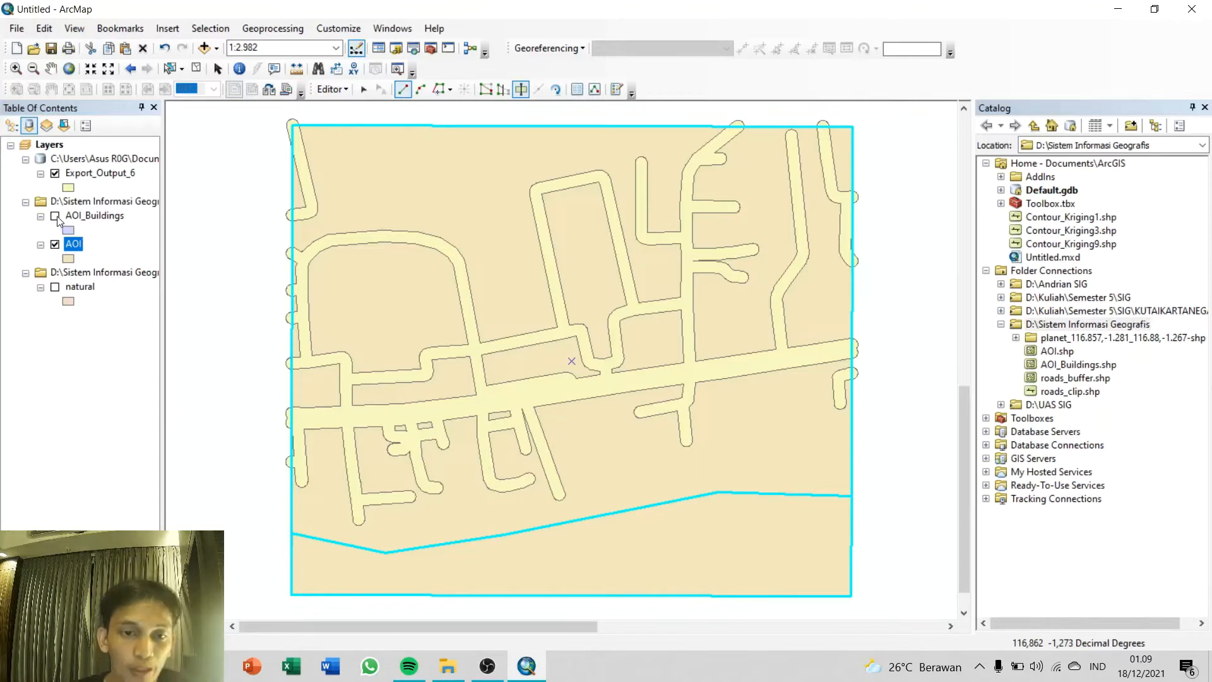
Step: Stop editing and save the AOI polygon cut
left_click(332, 89)
left_click(355, 109)
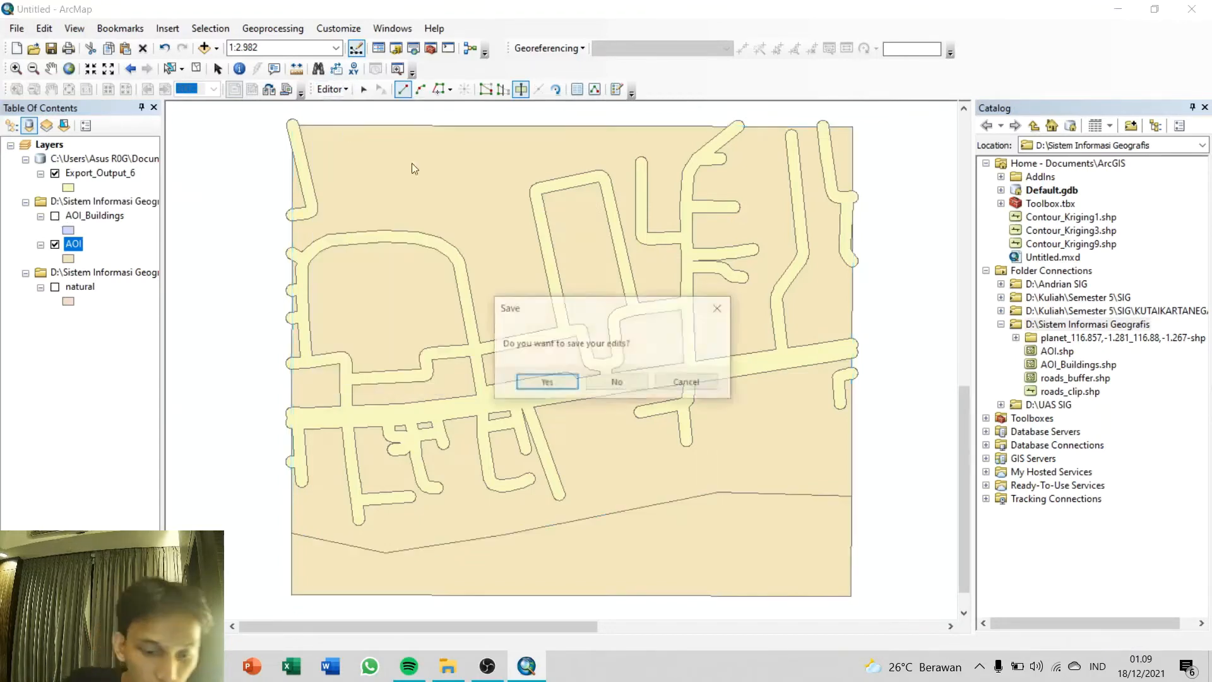
left_click(577, 384)
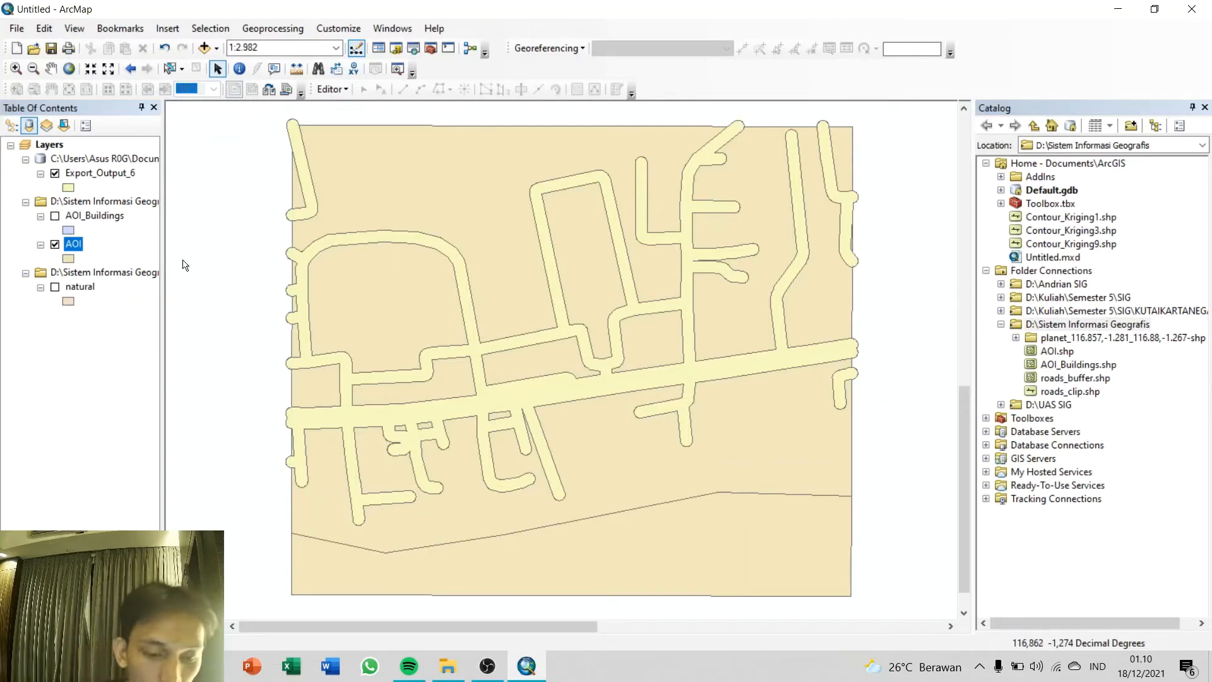
Step: Add a Text field named Deskripsi with length 50 to the AOI attribute table, and close the table
right_click(69, 246)
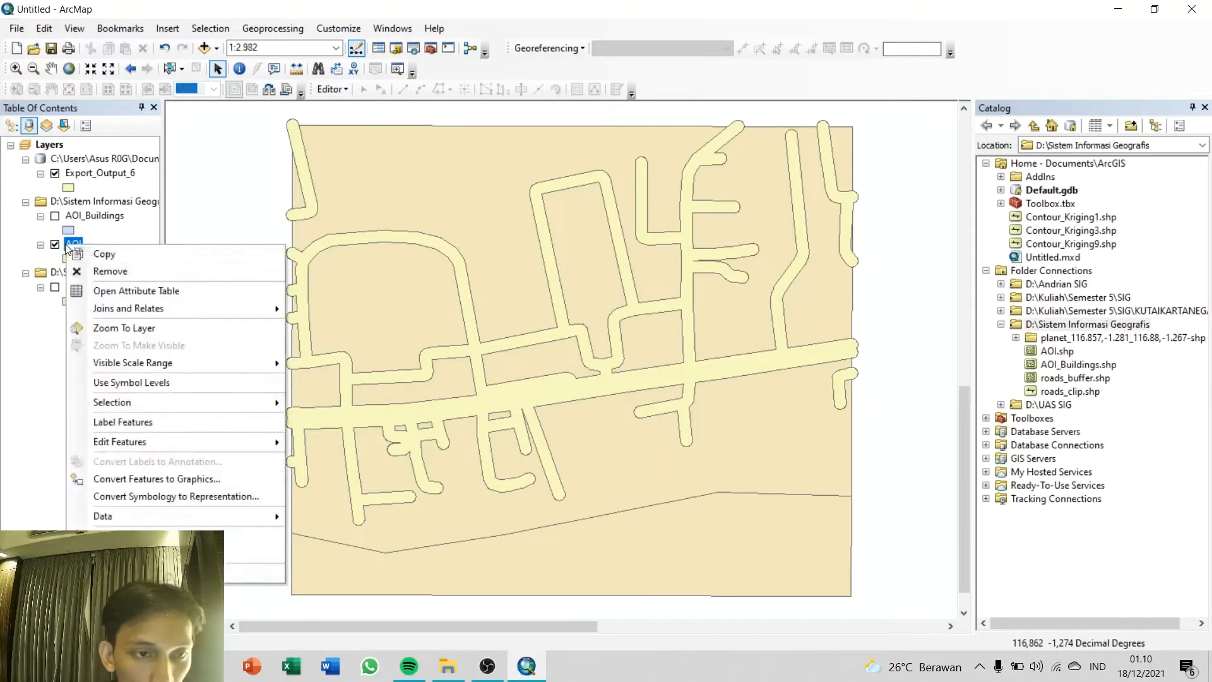
left_click(140, 297)
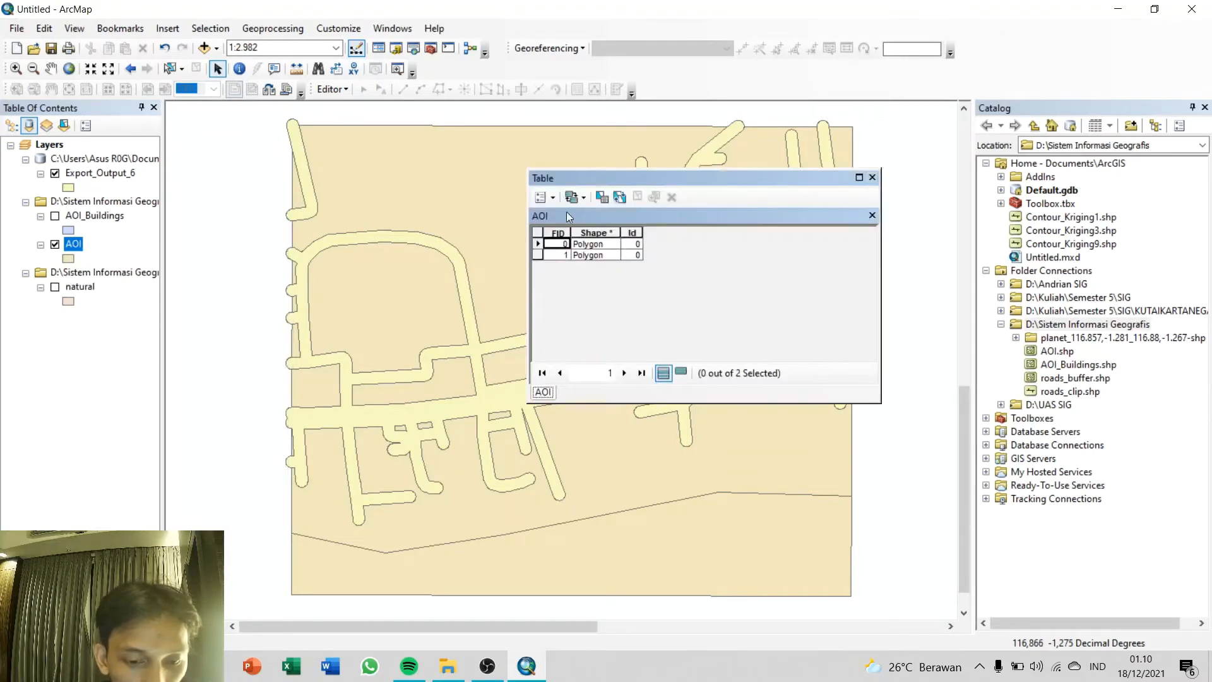
left_click(553, 198)
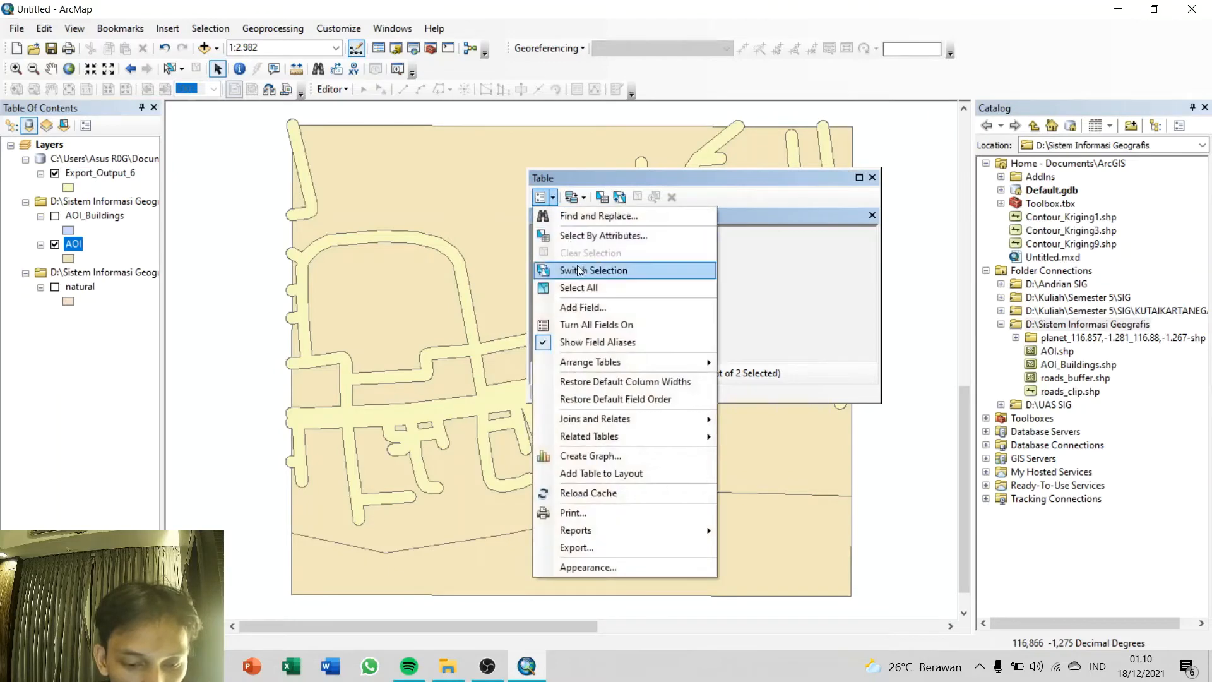
left_click(582, 308)
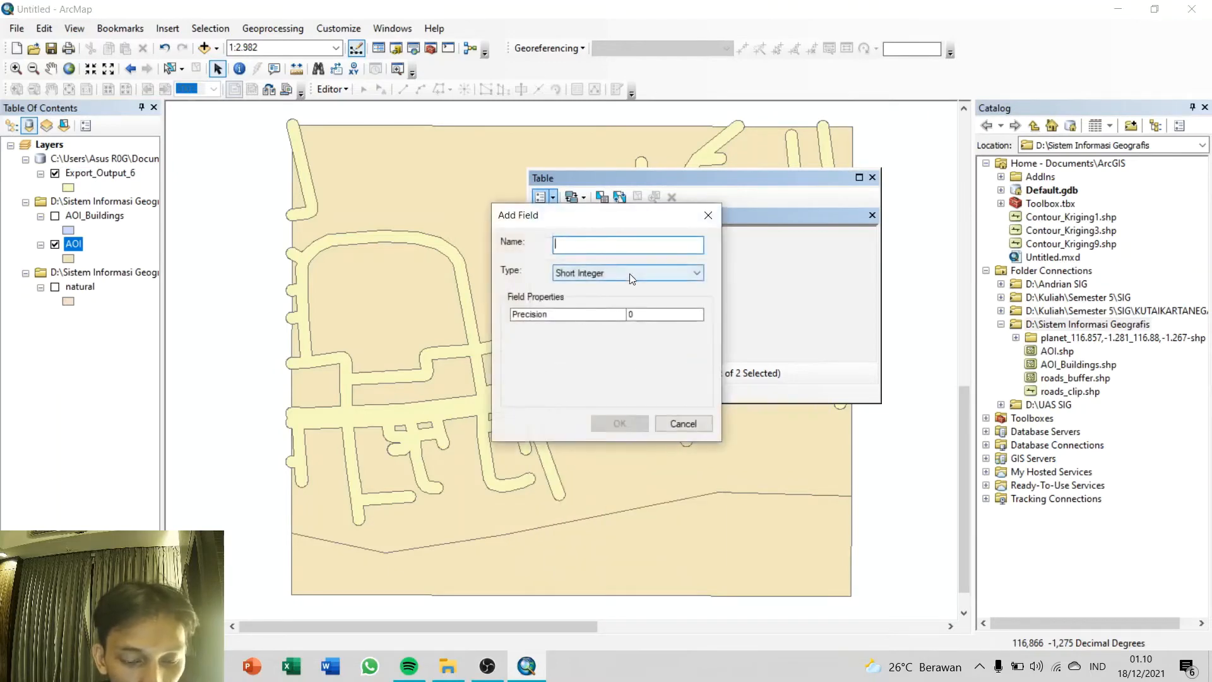
type("Deskripsi")
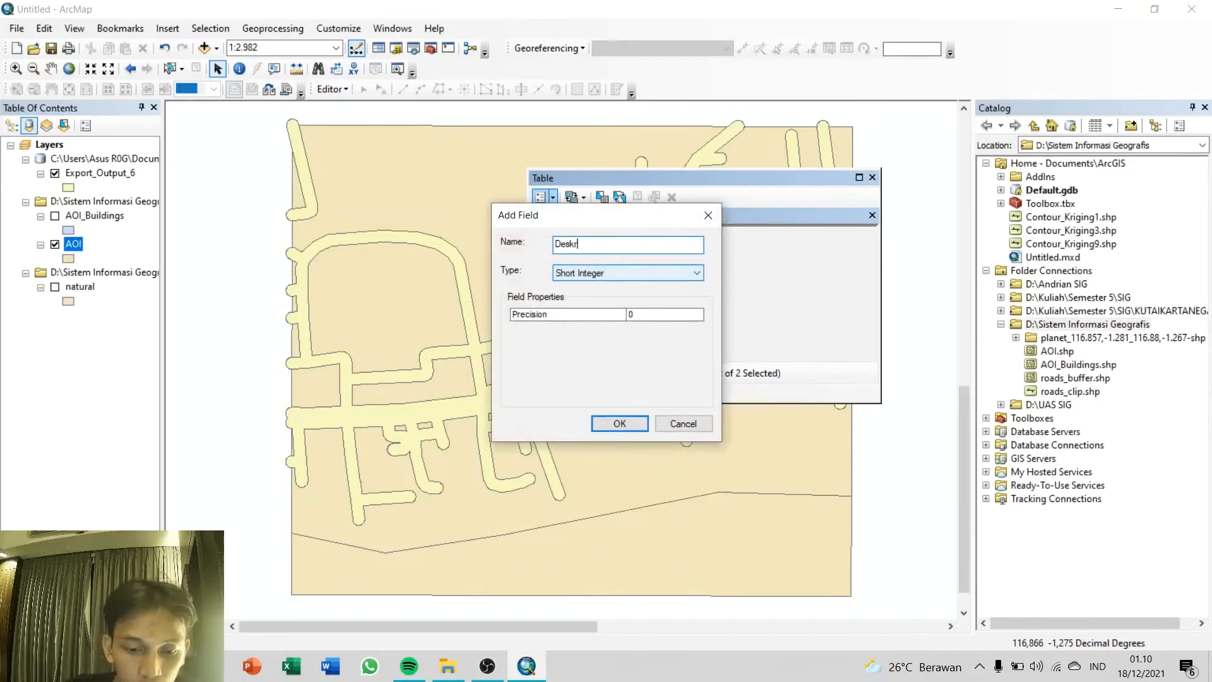
left_click(657, 274)
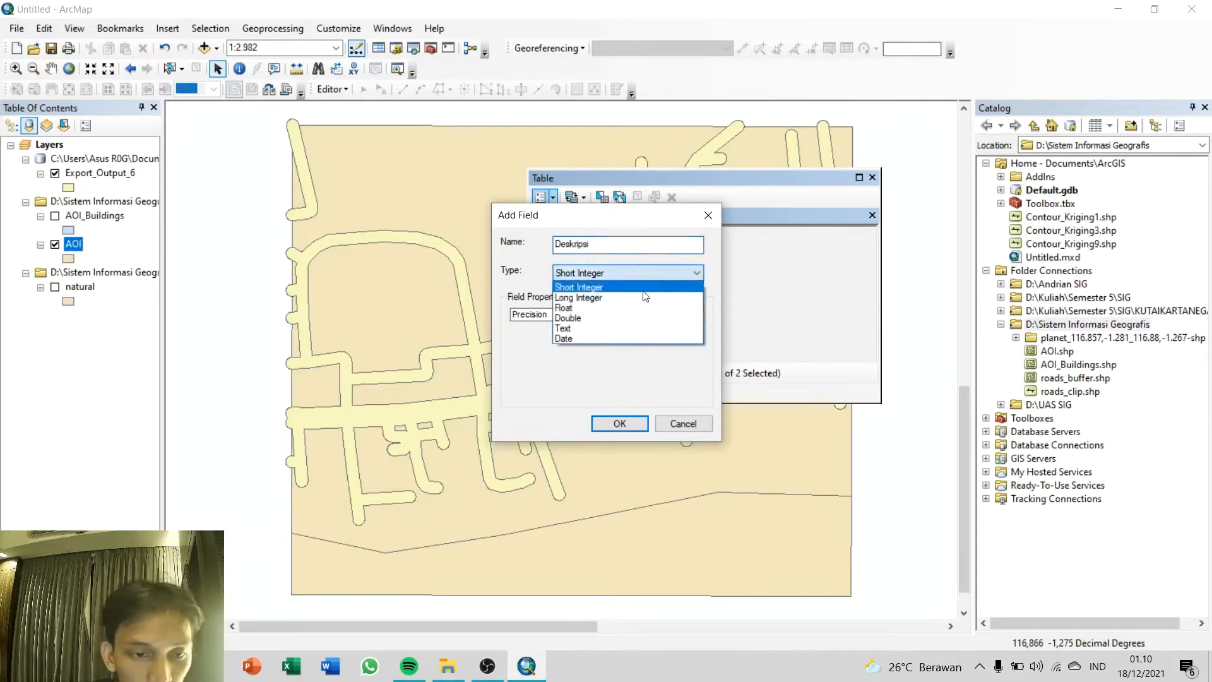
left_click(612, 328)
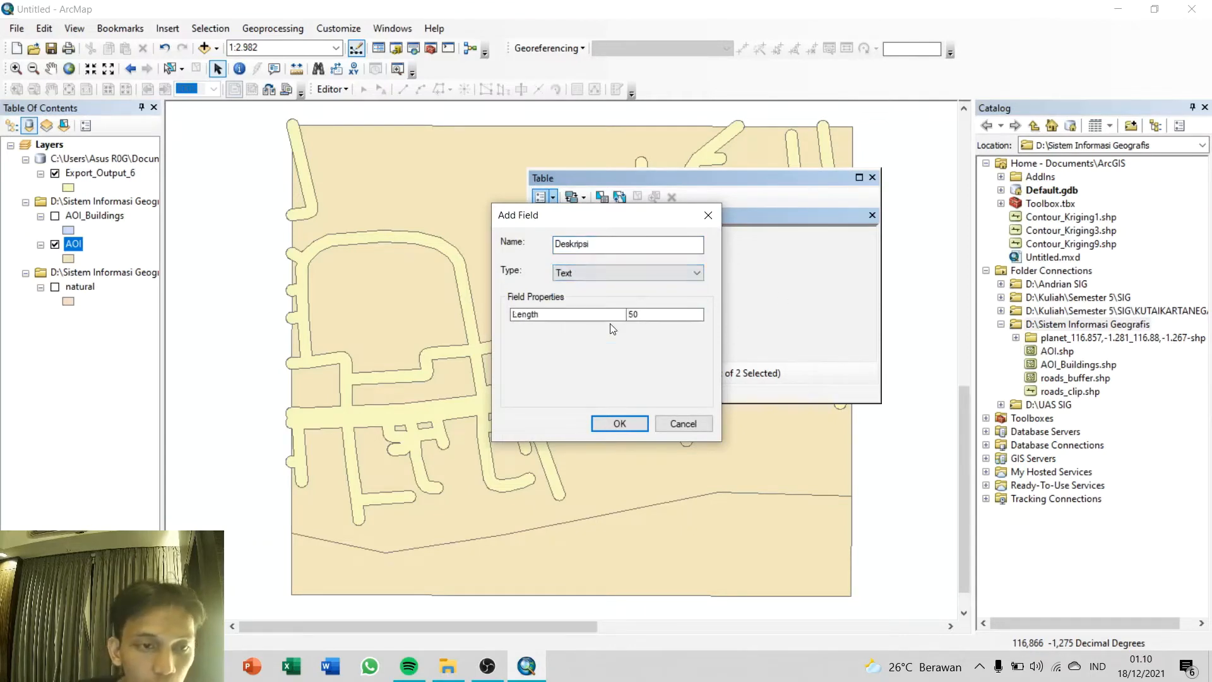
left_click(599, 424)
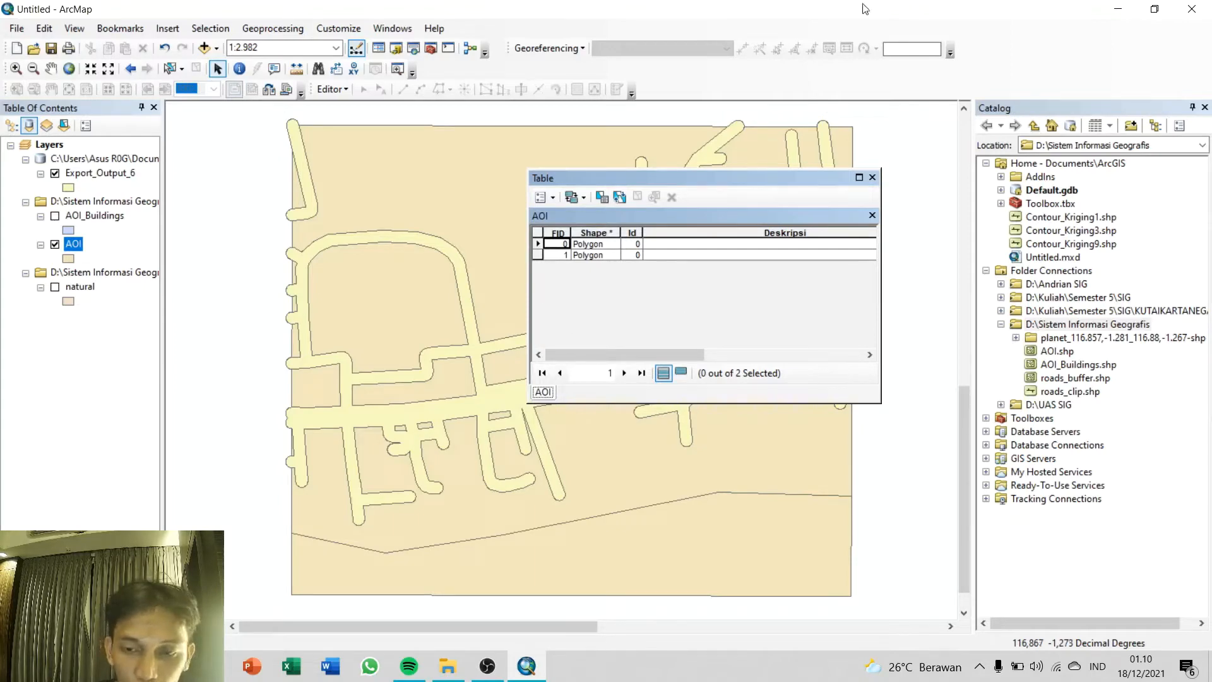
left_click(871, 177)
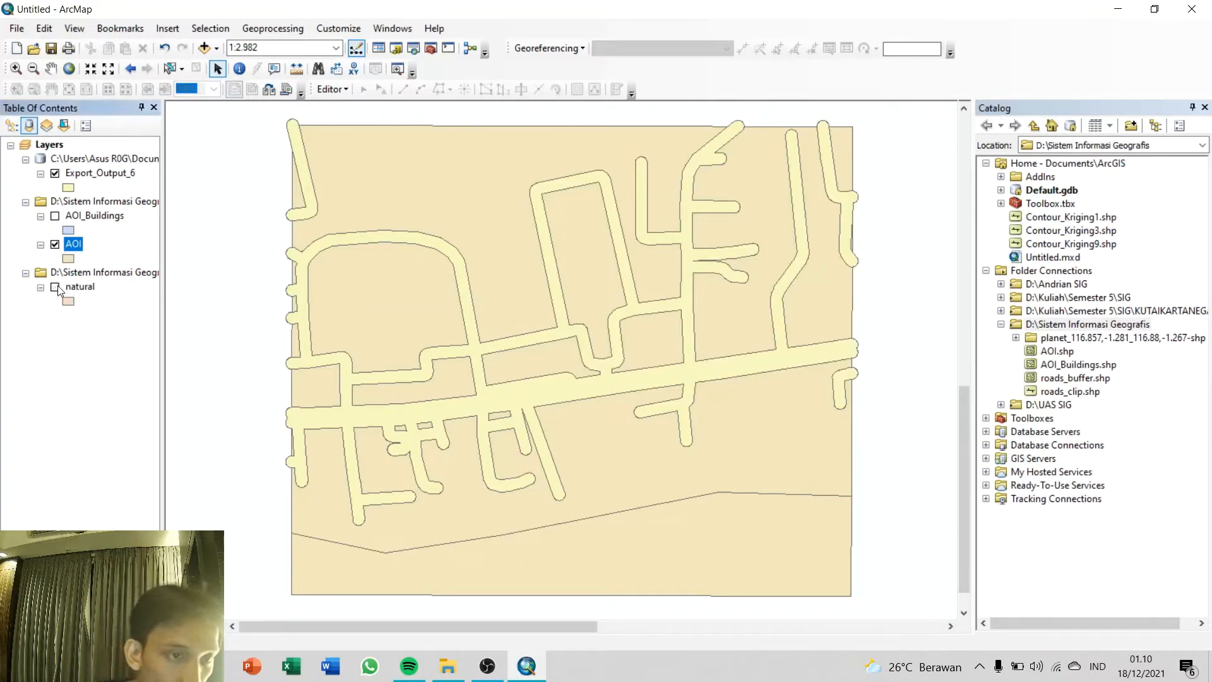
Step: Restart editing on the AOI layer past the spatial reference warning and select the larger AOI polygon north of the cut
right_click(73, 249)
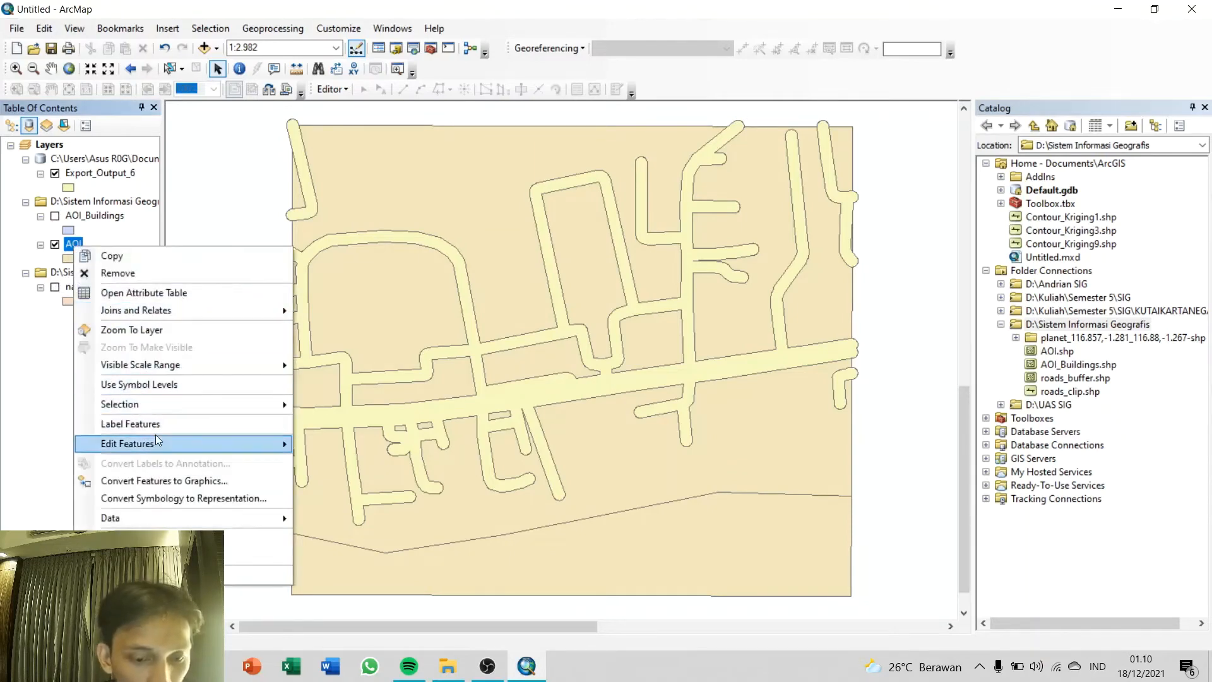
mouse_move(155, 441)
left_click(341, 444)
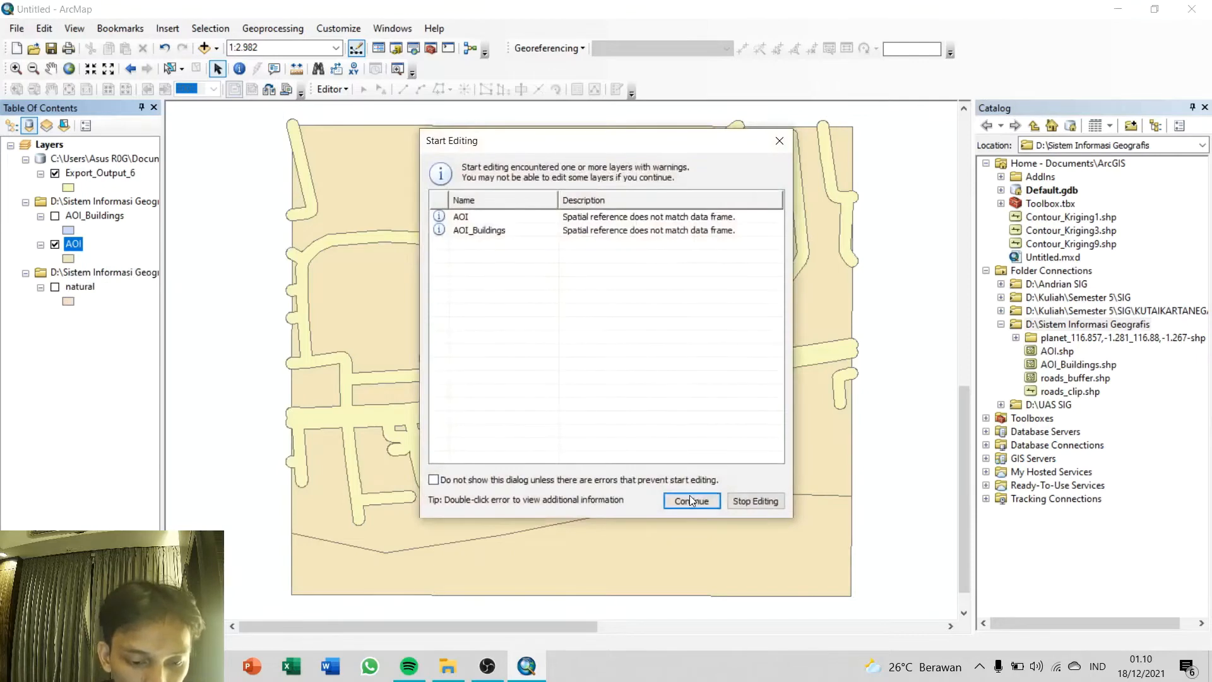
left_click(691, 500)
left_click(462, 183)
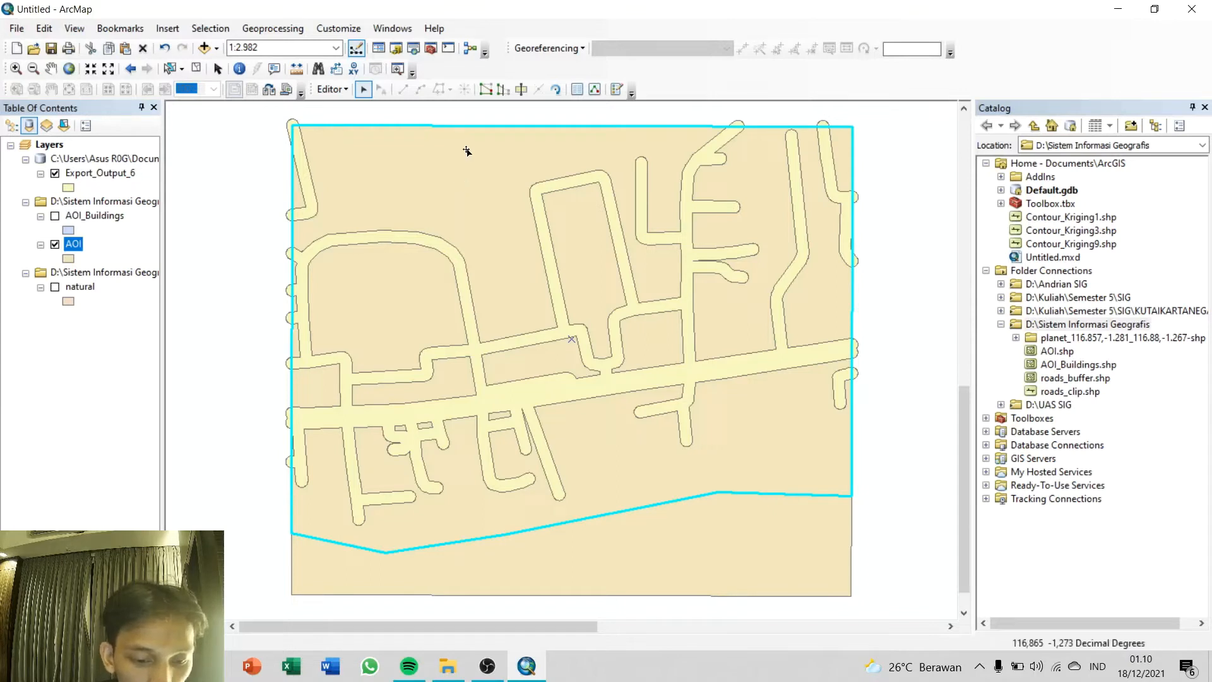
Step: Cut the selected AOI polygon along a bent line that starts and ends on its north edge, checking against AOI_Buildings
left_click(521, 90)
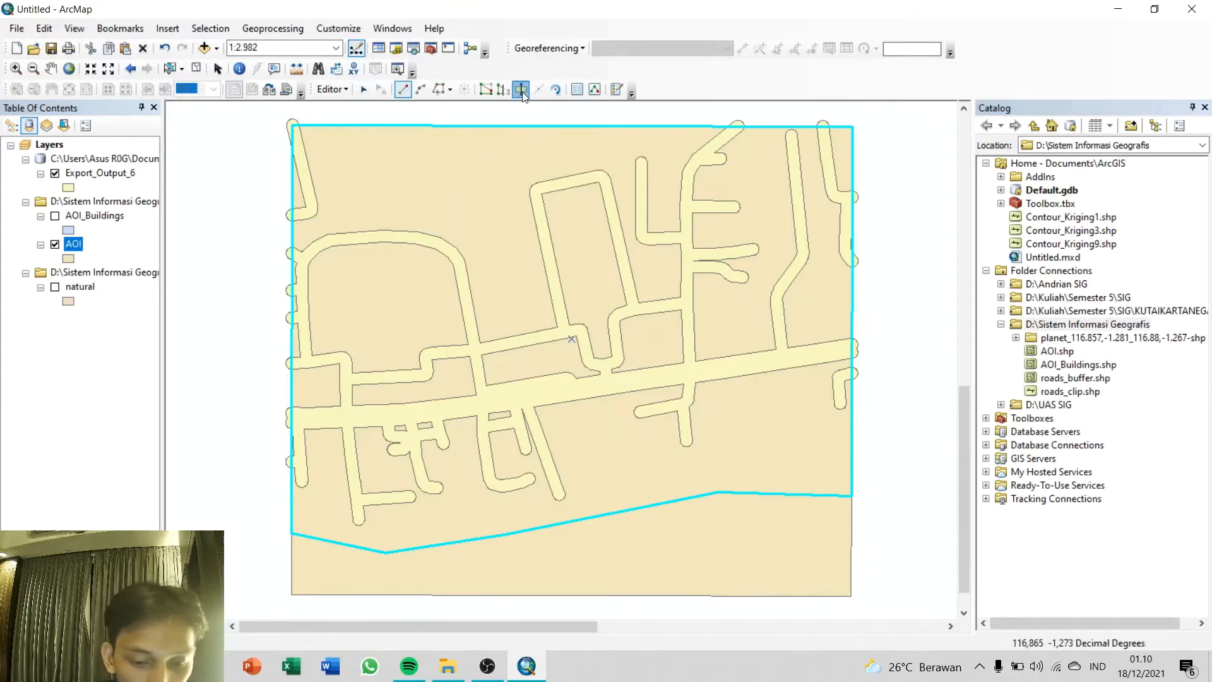
left_click(55, 216)
left_click(55, 217)
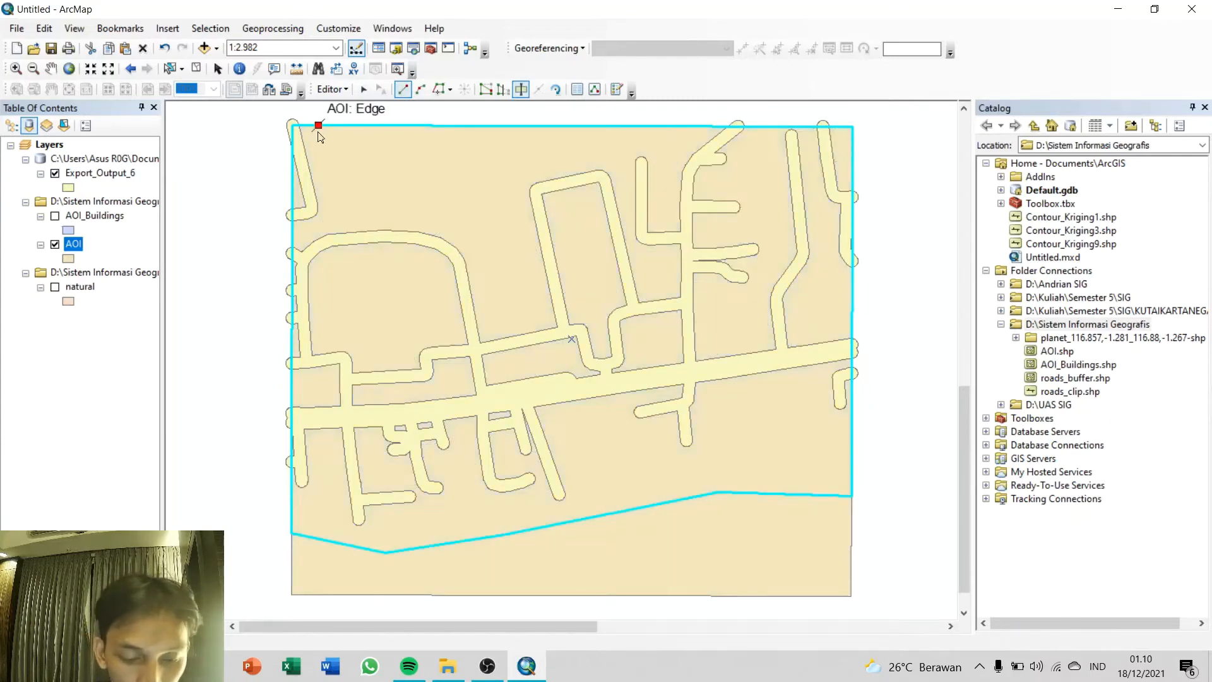
left_click(319, 134)
left_click(345, 201)
left_click(54, 217)
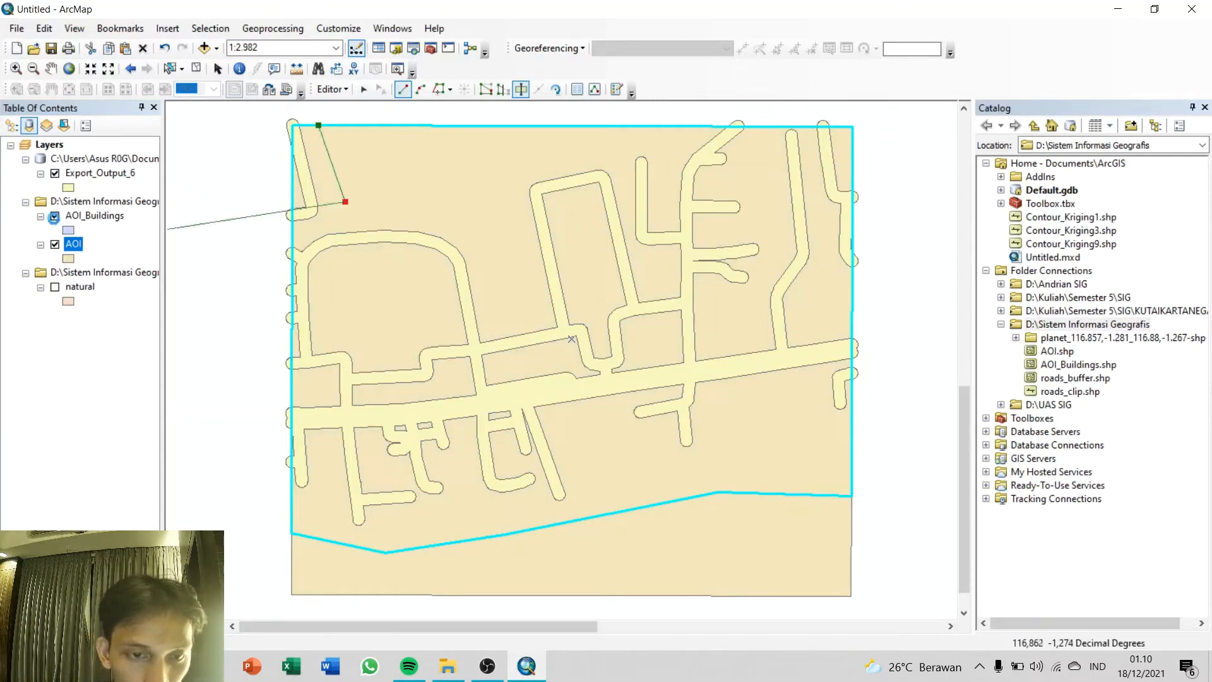
left_click(55, 217)
left_click(499, 185)
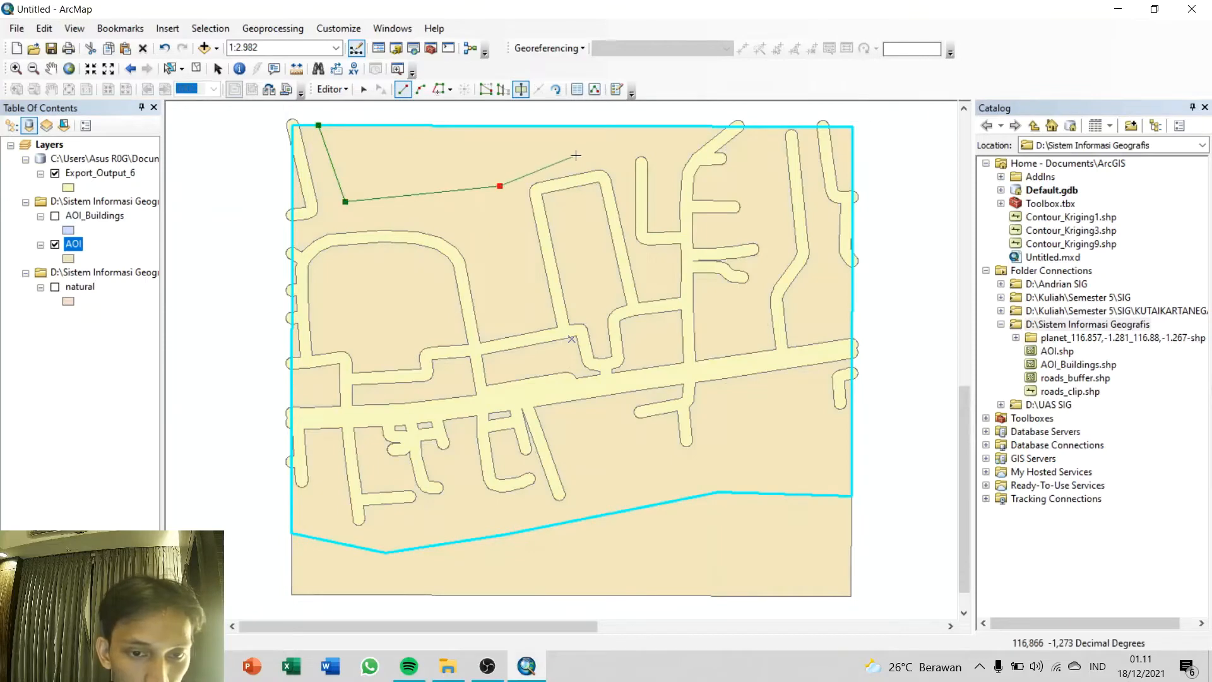
left_click(573, 151)
left_click(54, 217)
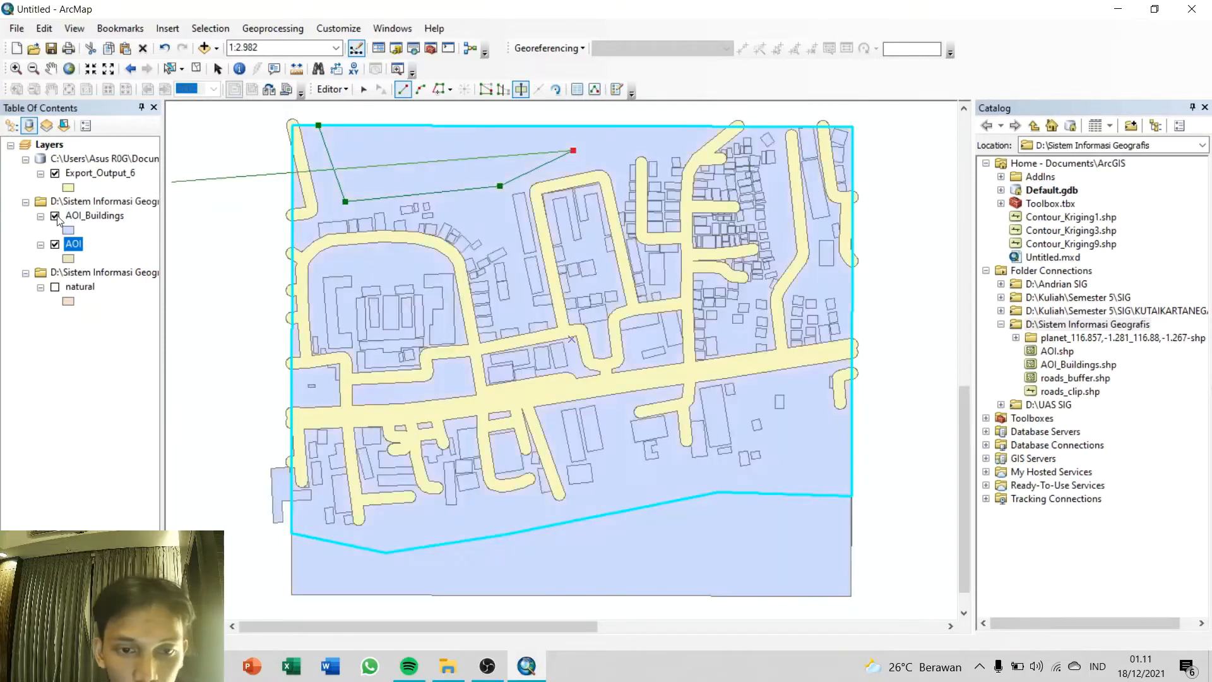
left_click(55, 216)
left_click(654, 127)
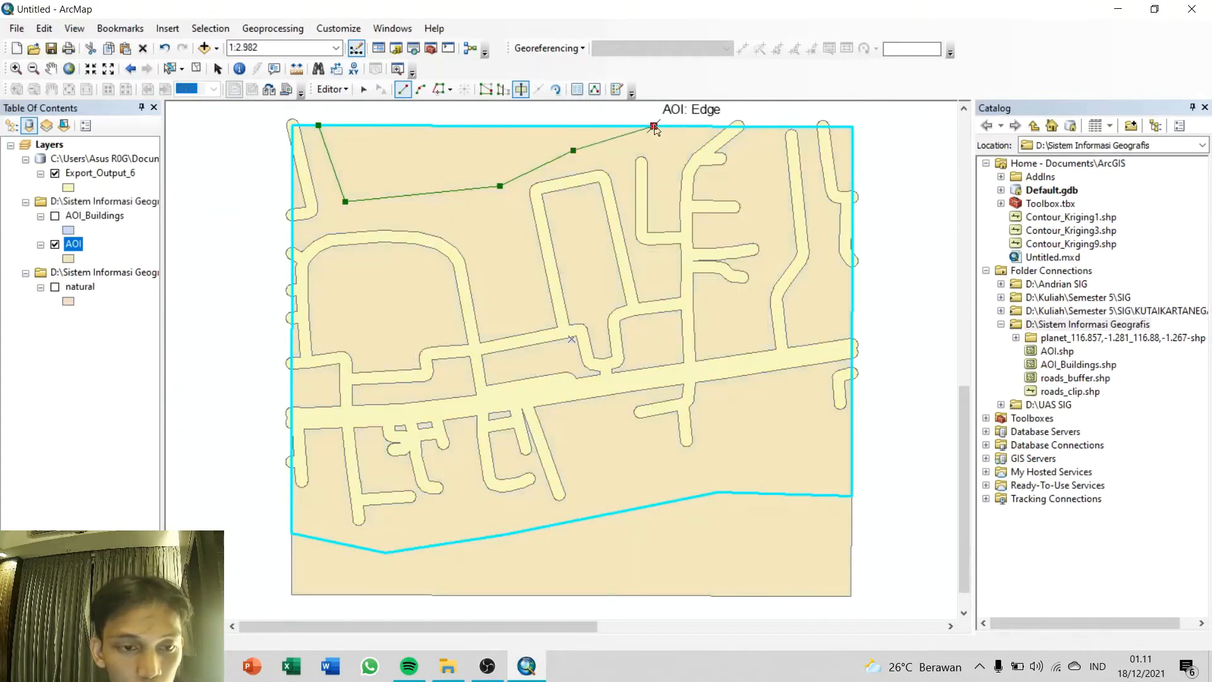
double_click(654, 127)
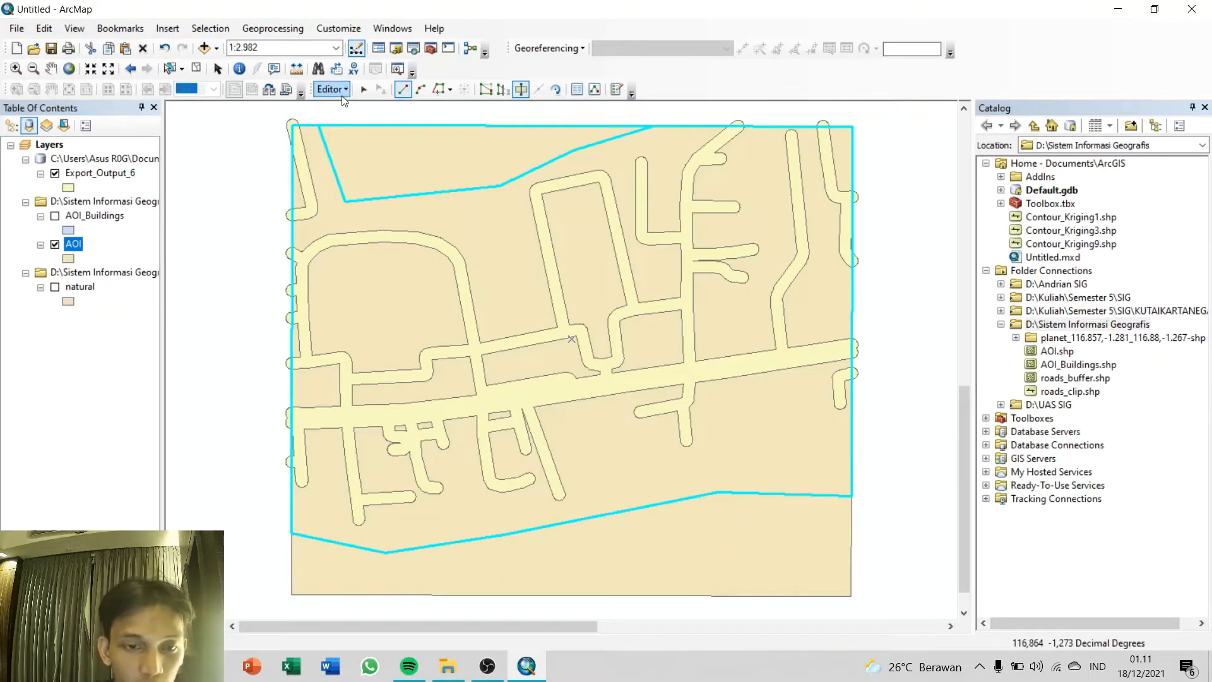
Step: Stop editing and save the northern AOI cut, and briefly show AOI_Buildings to compare
left_click(342, 94)
left_click(349, 125)
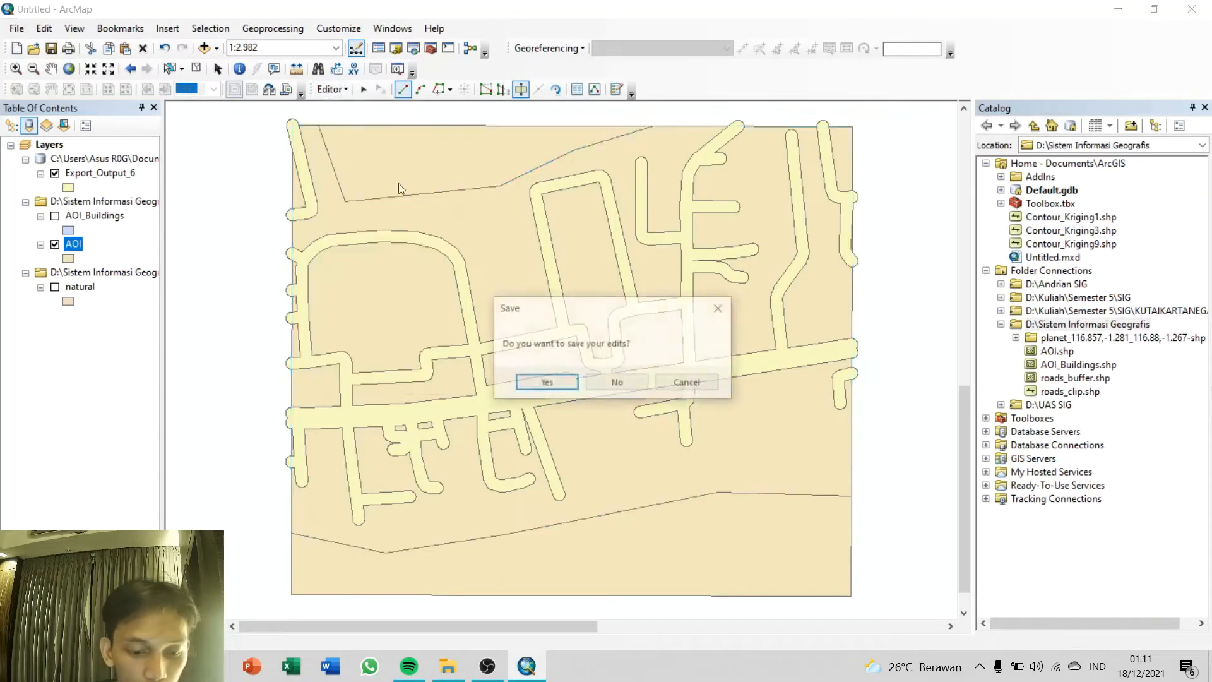
left_click(545, 383)
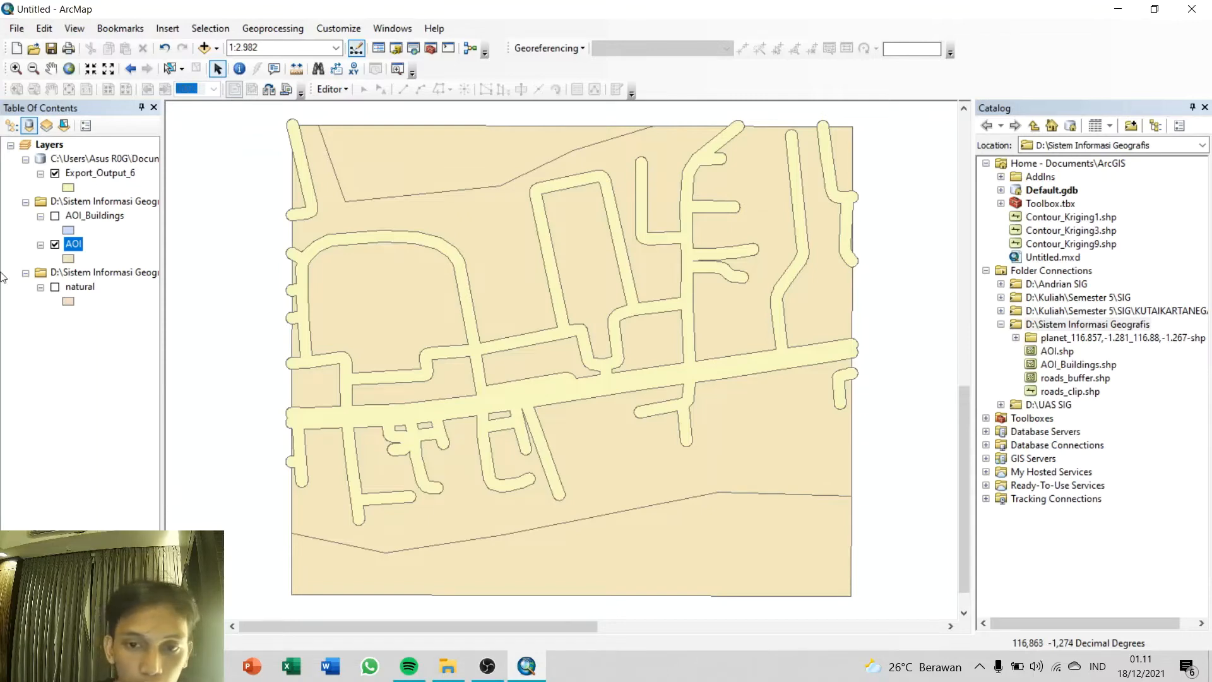
left_click(55, 217)
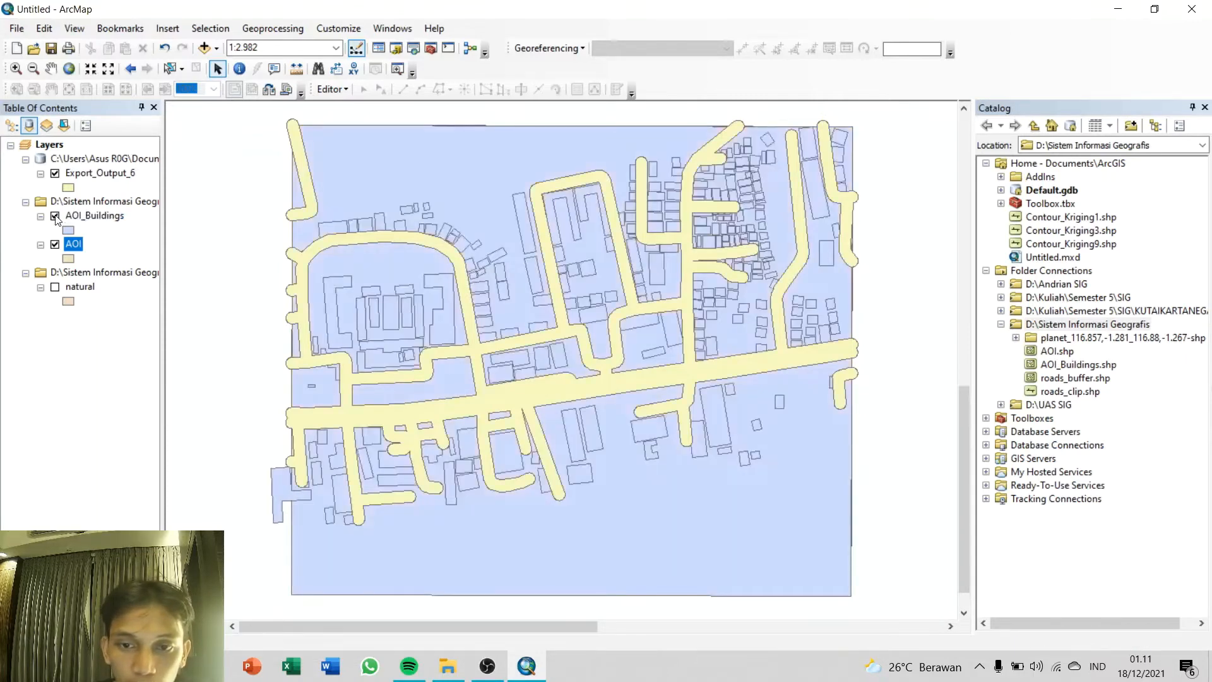
left_click(55, 216)
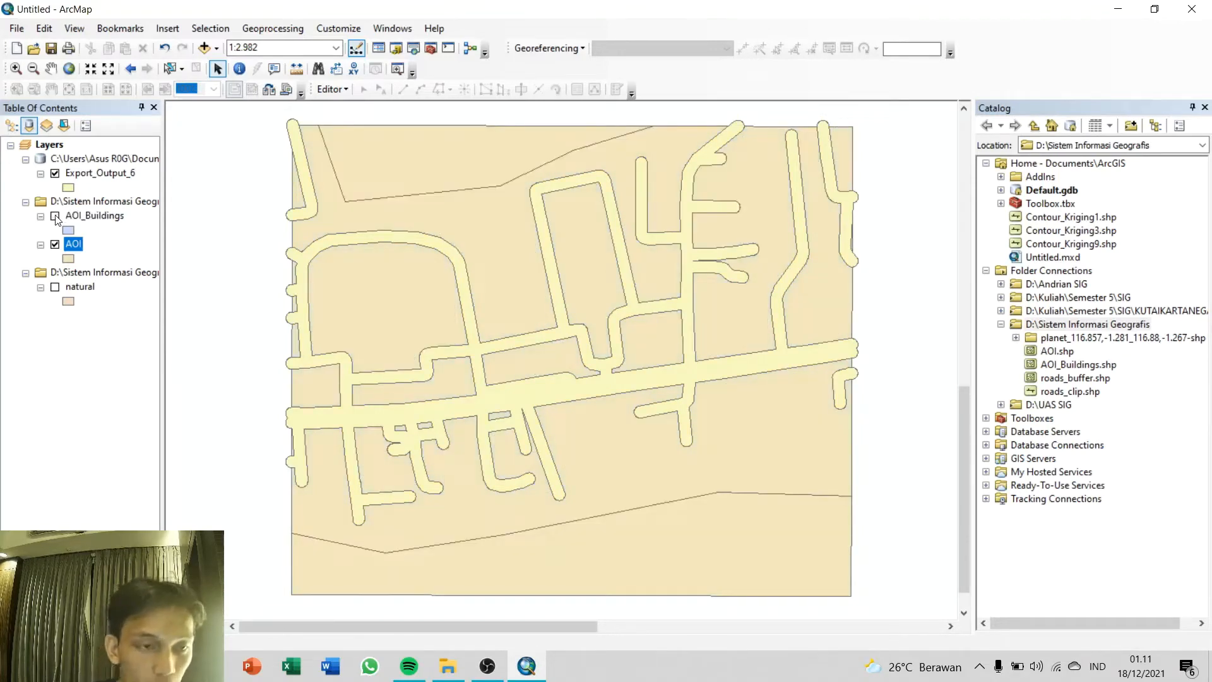
Step: Restart editing on the AOI layer past the spatial reference warning and open its attribute table
right_click(75, 247)
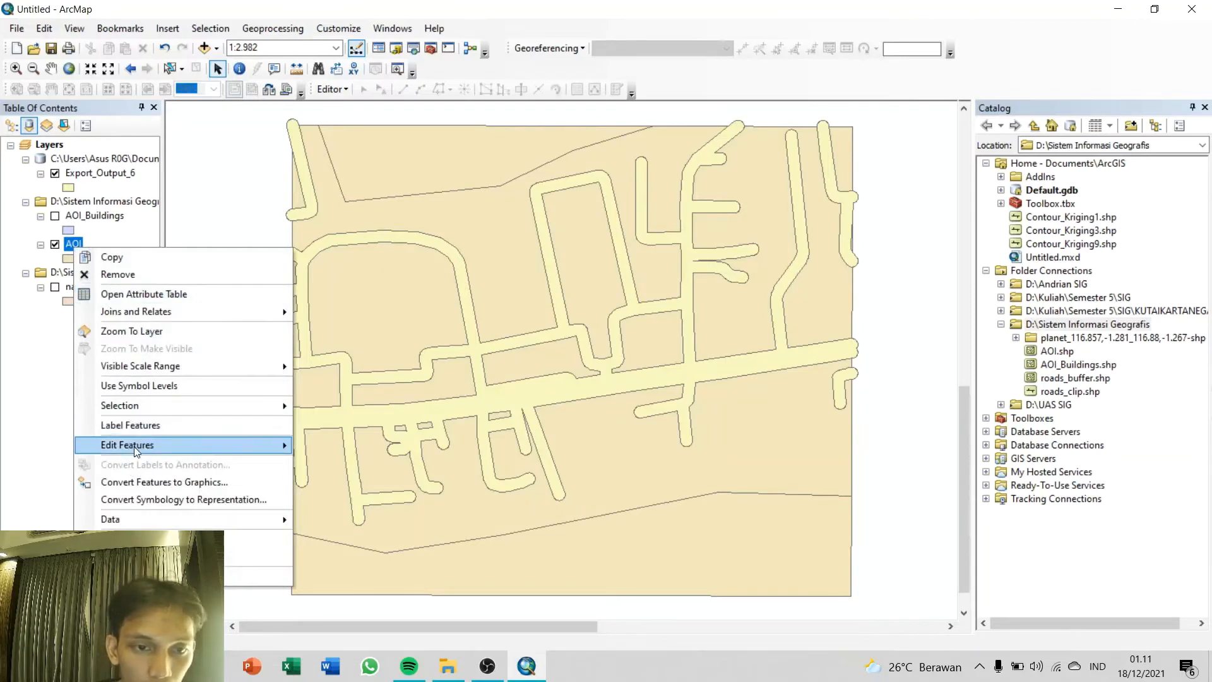
mouse_move(134, 446)
left_click(328, 447)
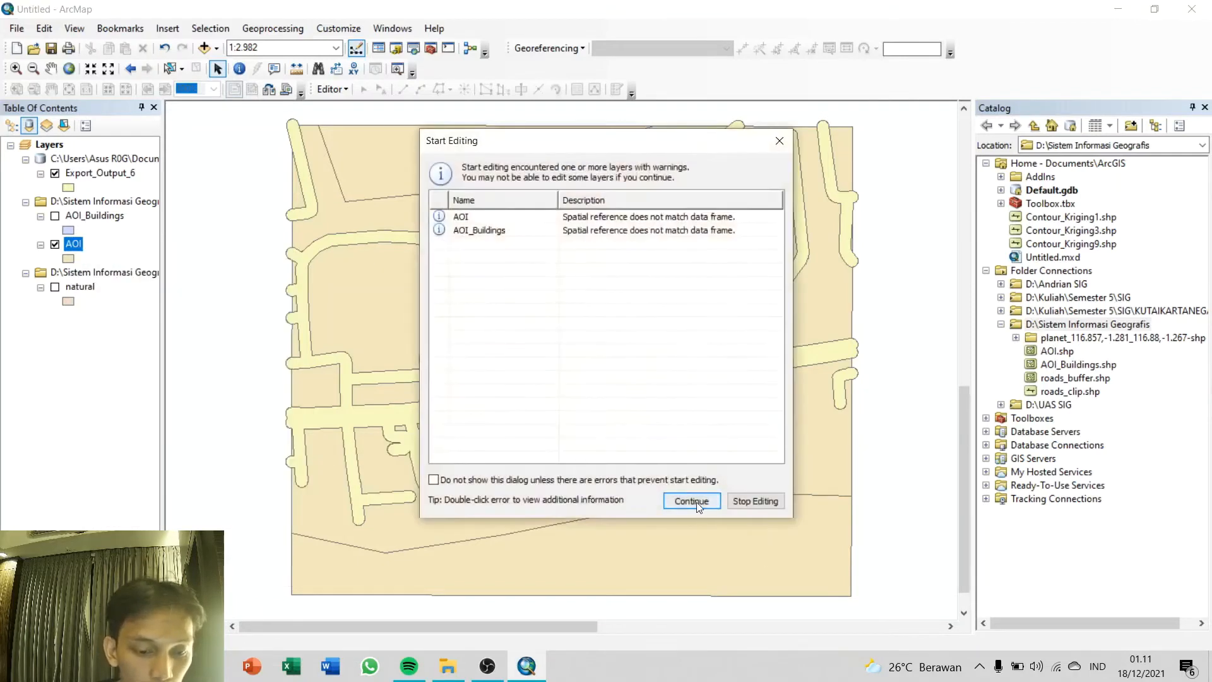
left_click(694, 500)
right_click(76, 252)
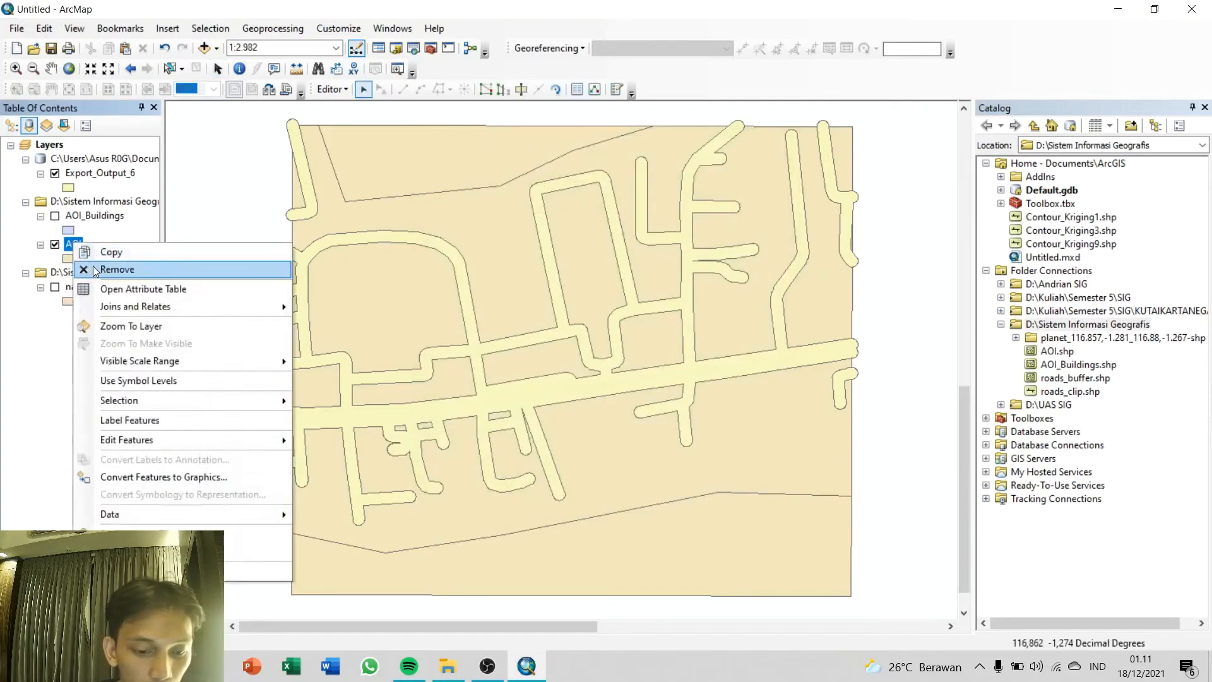
left_click(118, 292)
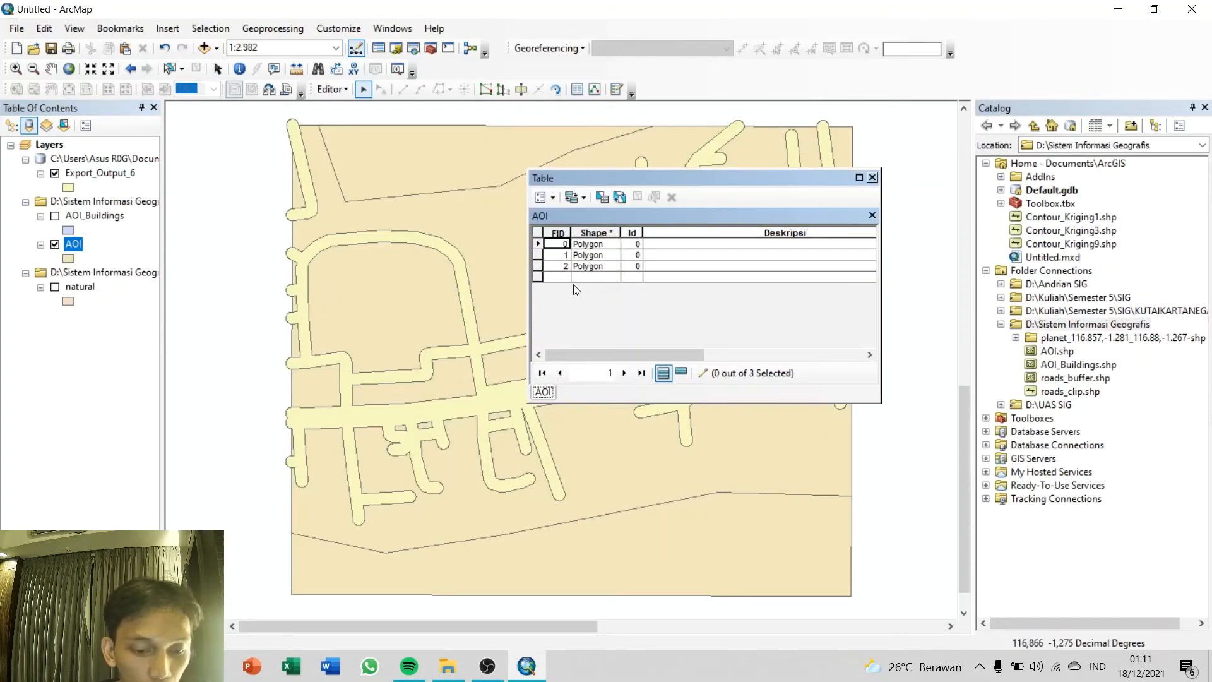
Step: Fill the Deskripsi field with Daratan for the main polygon, Laut for the southern one and Pohon for the northern one
left_click(538, 244)
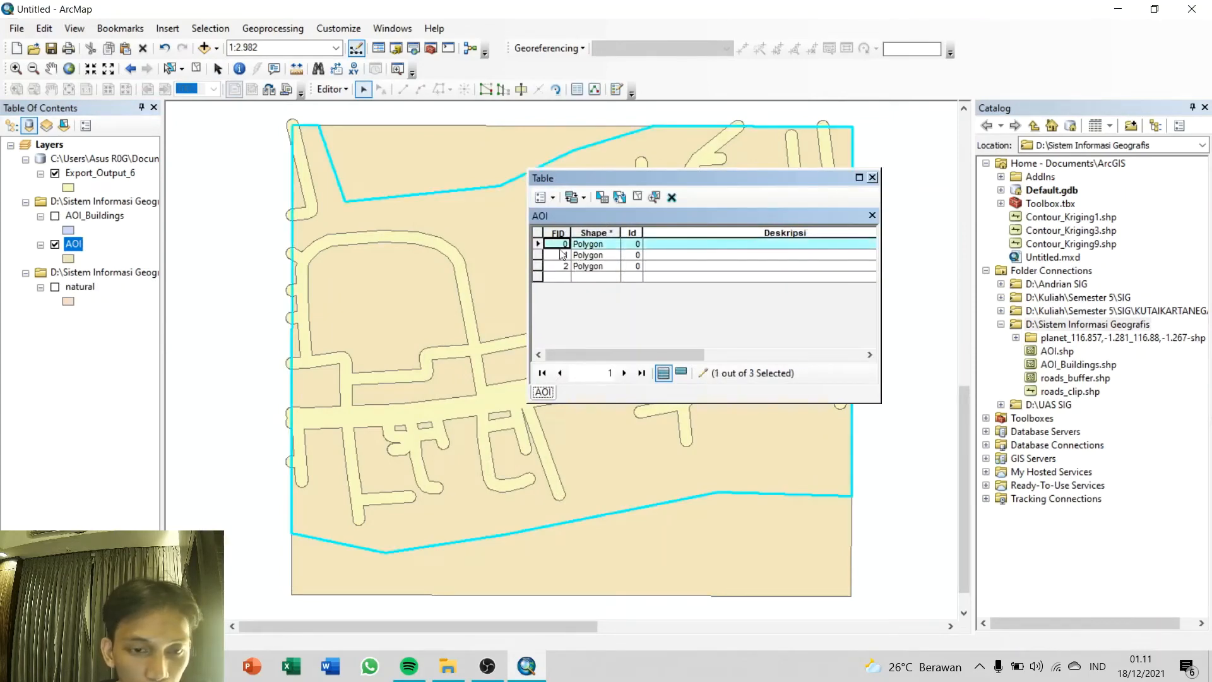
left_click(692, 246)
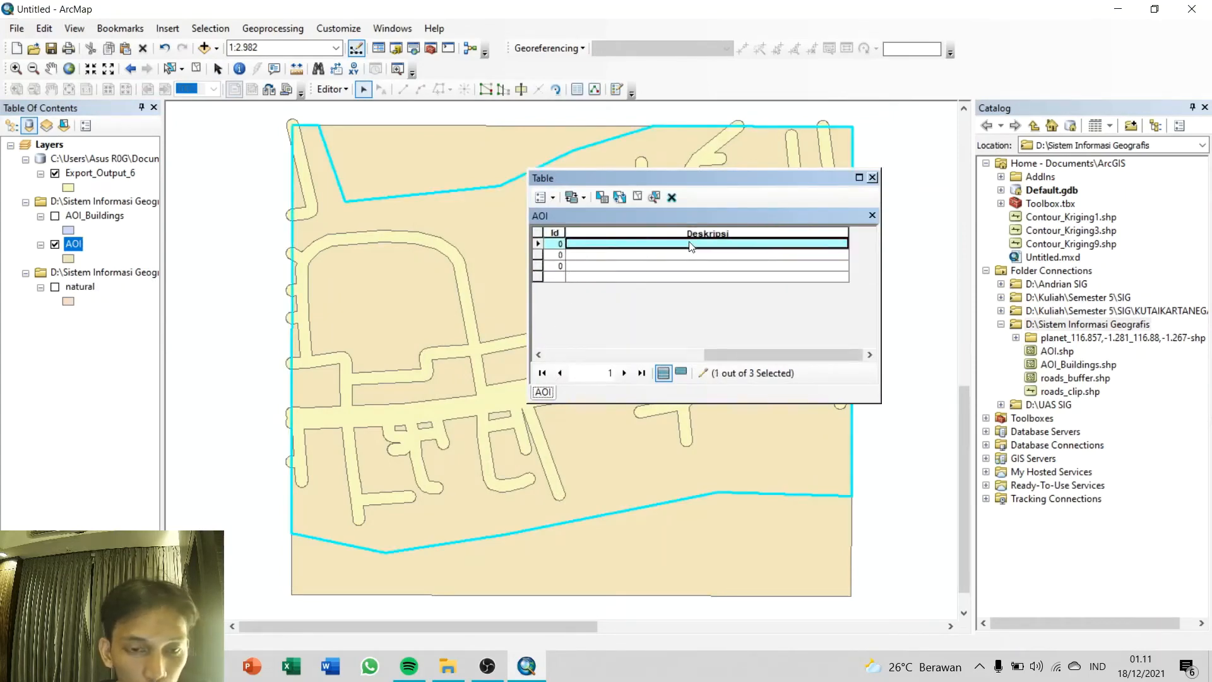
type("Daratan")
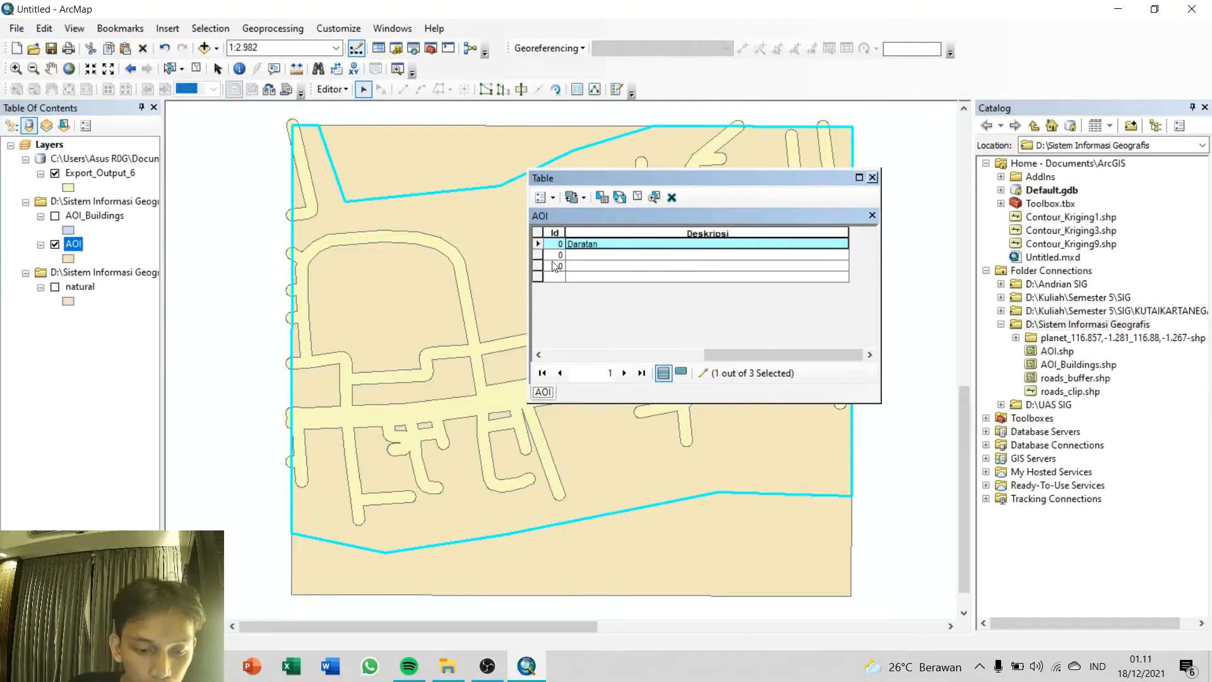
left_click(552, 259)
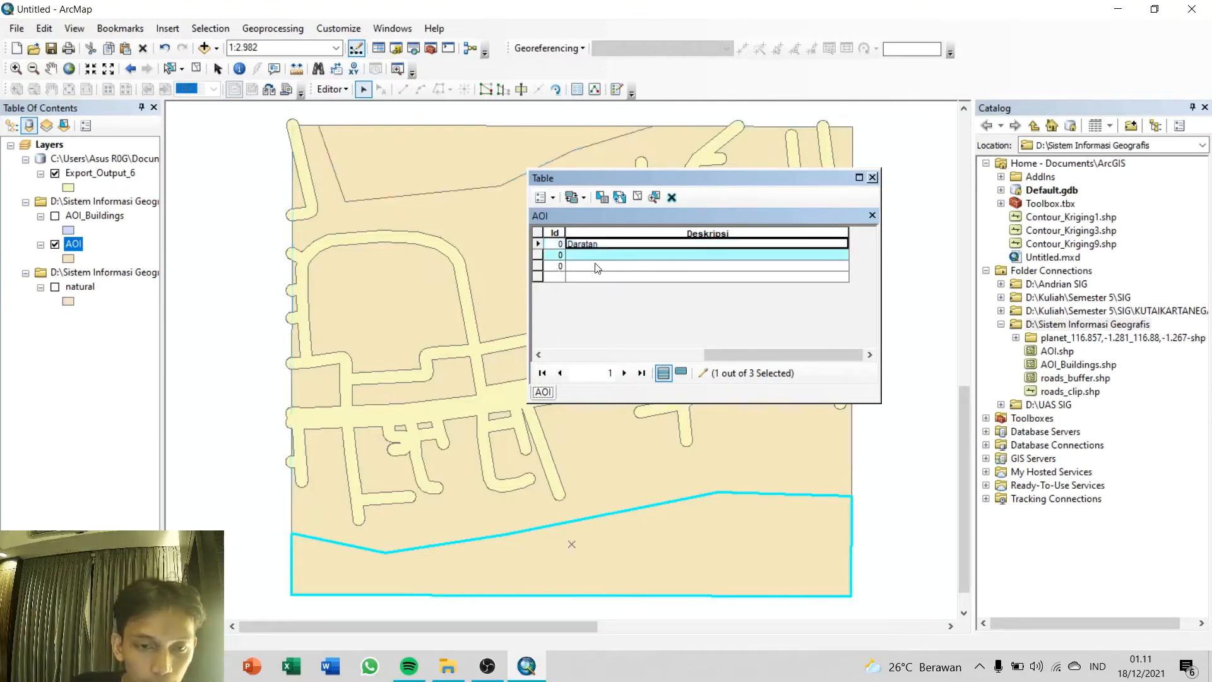
type("Laut")
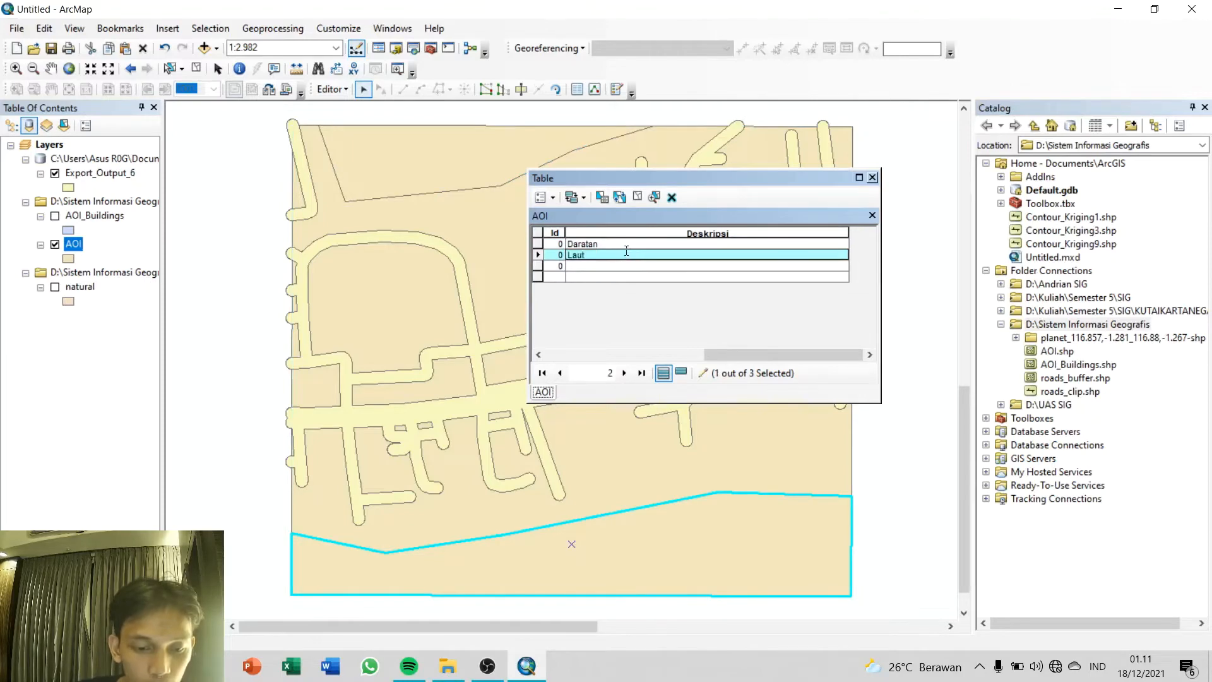
left_click(561, 268)
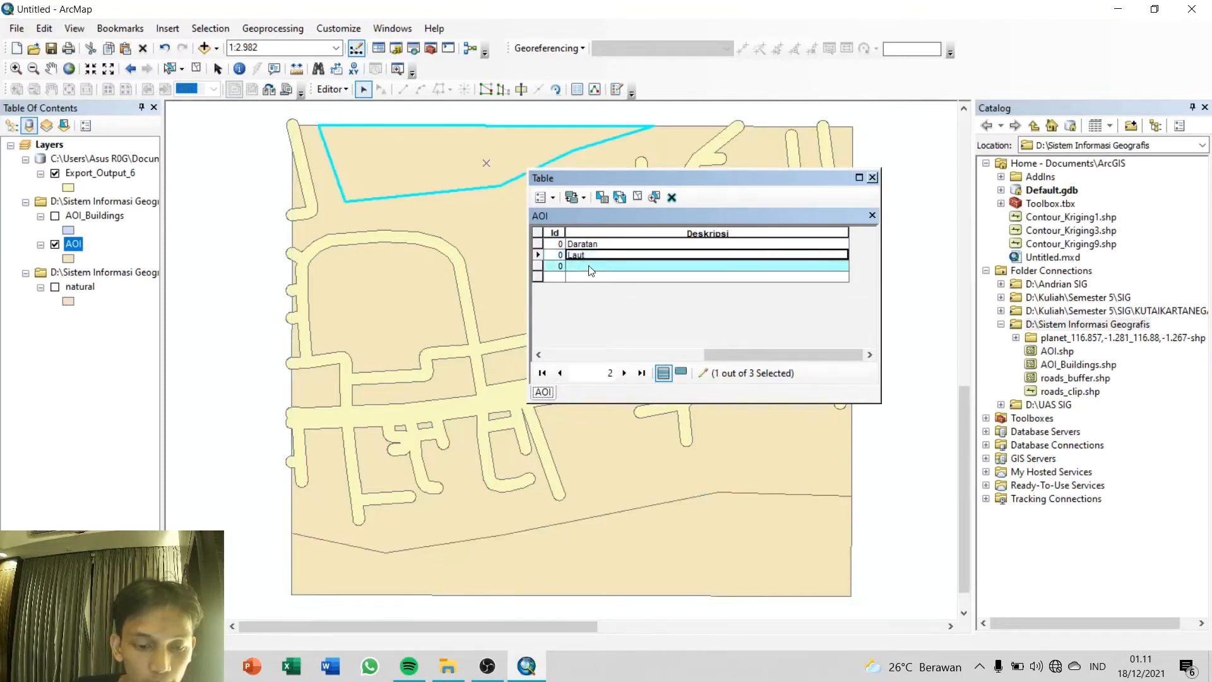
left_click(590, 270)
type("Po")
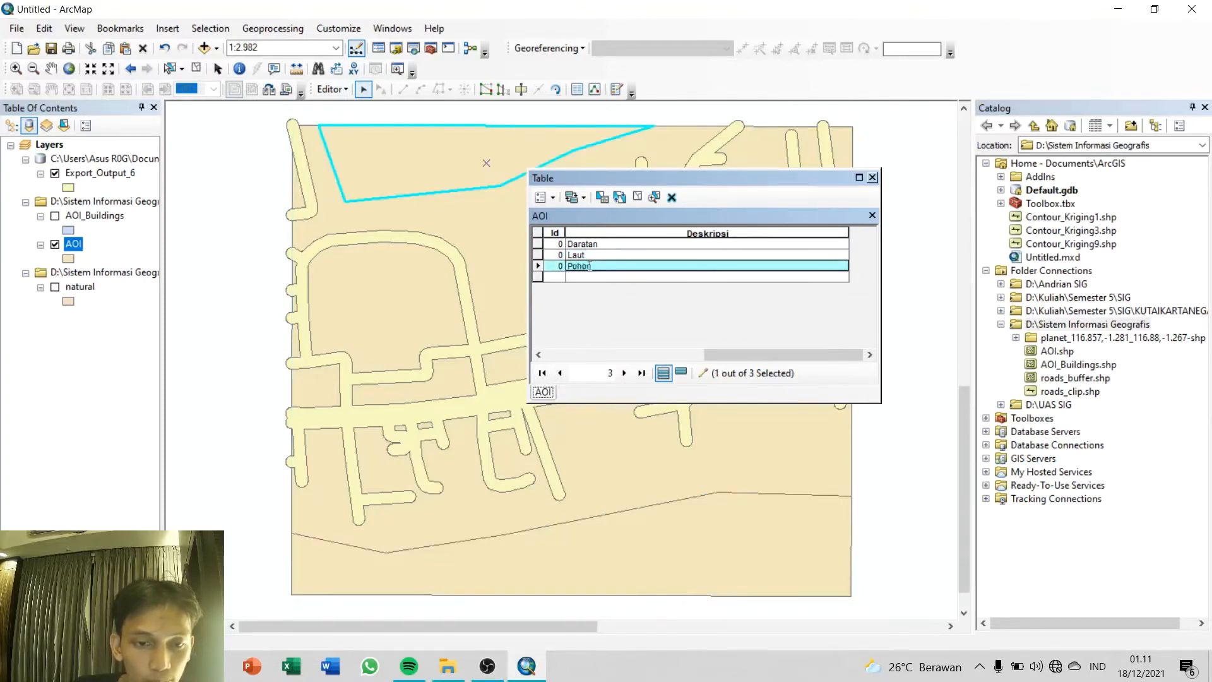
type("hon")
Step: Stop editing, save the Deskripsi values, and close the AOI attribute table
left_click(332, 89)
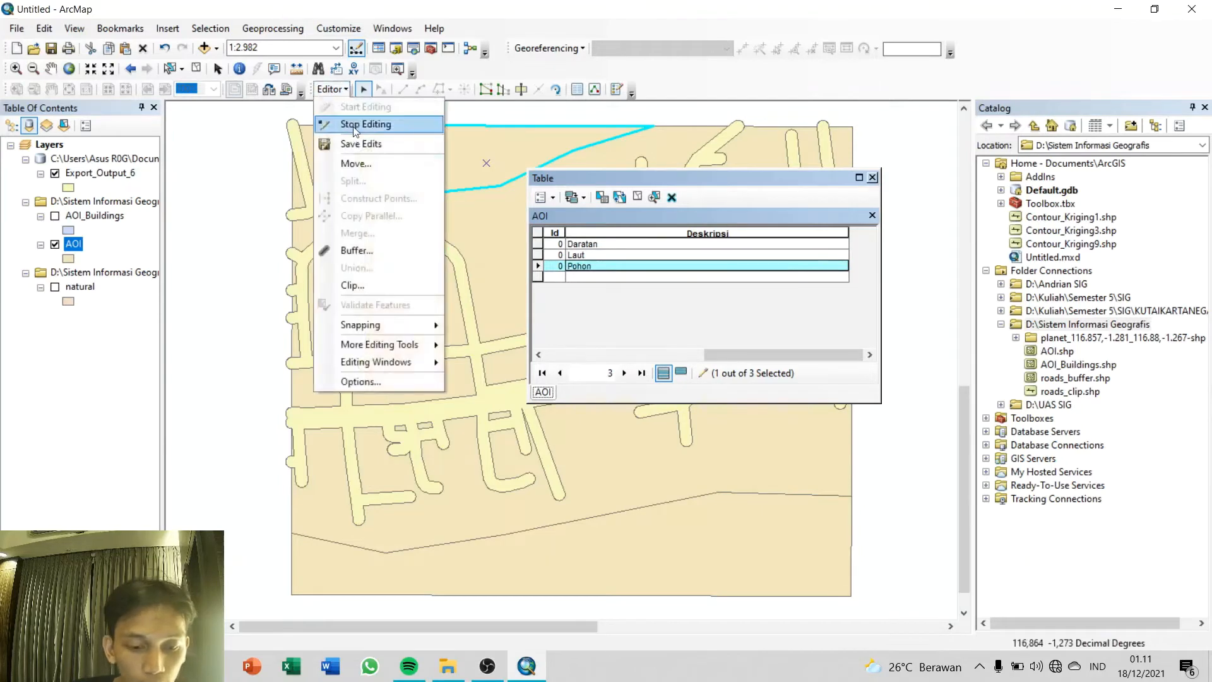
left_click(354, 121)
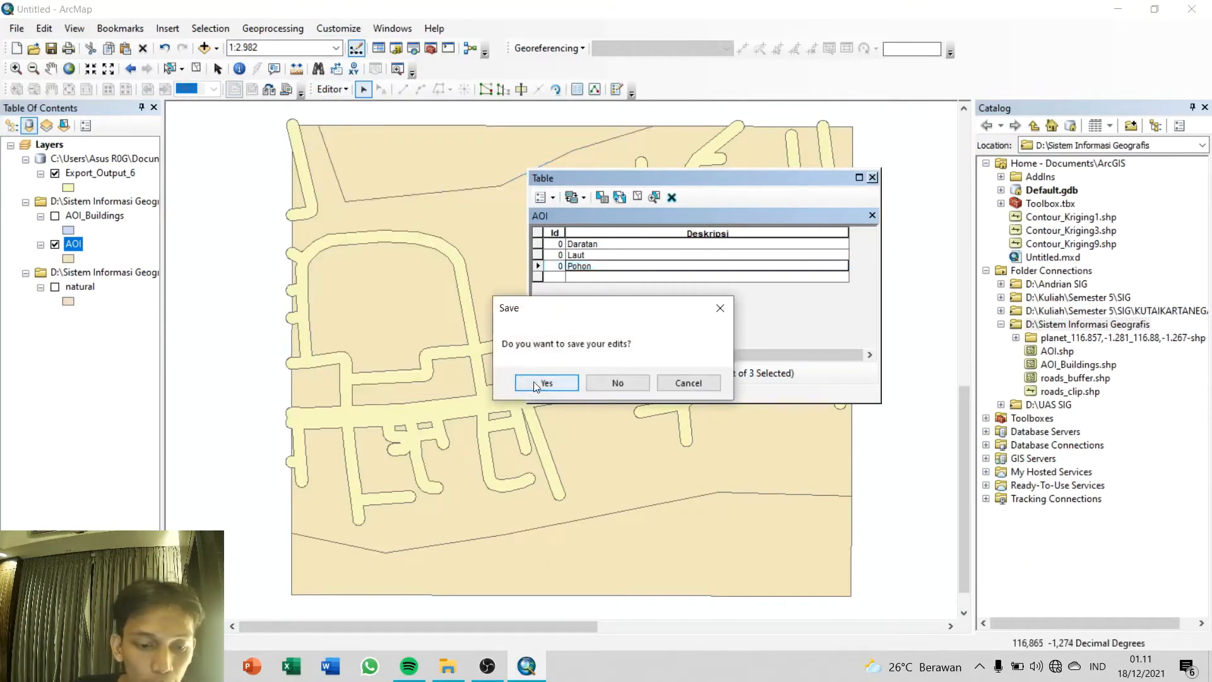
left_click(535, 384)
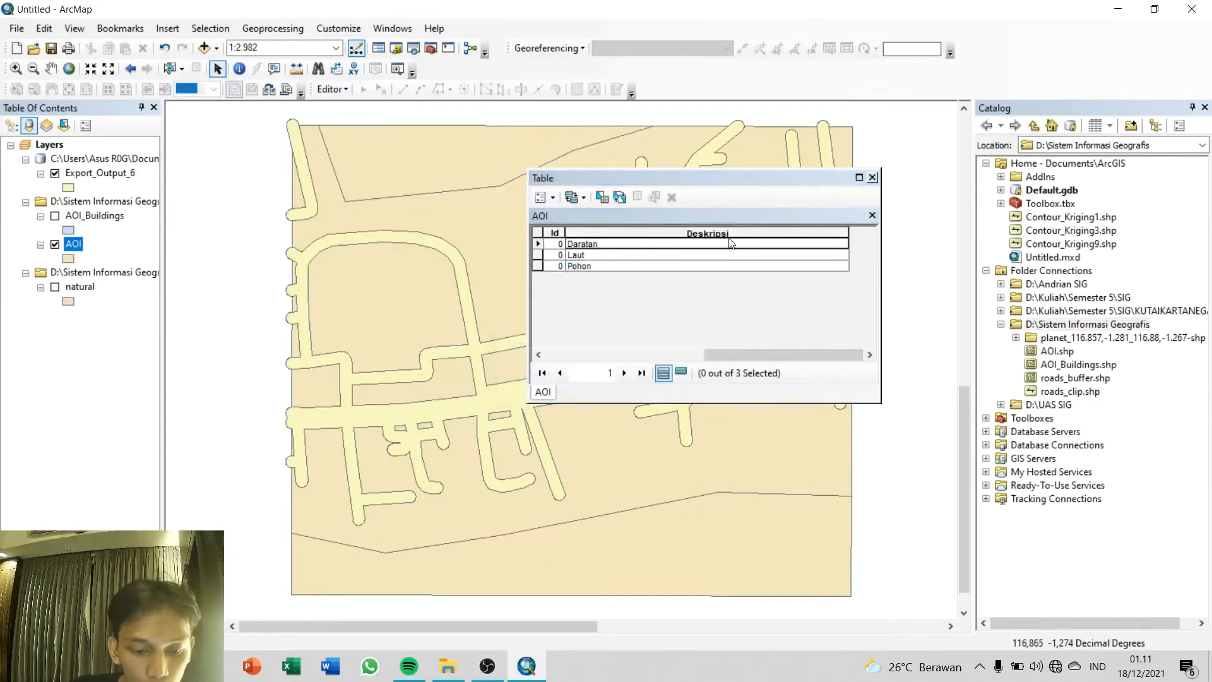
left_click_drag(706, 354, 584, 343)
left_click(872, 178)
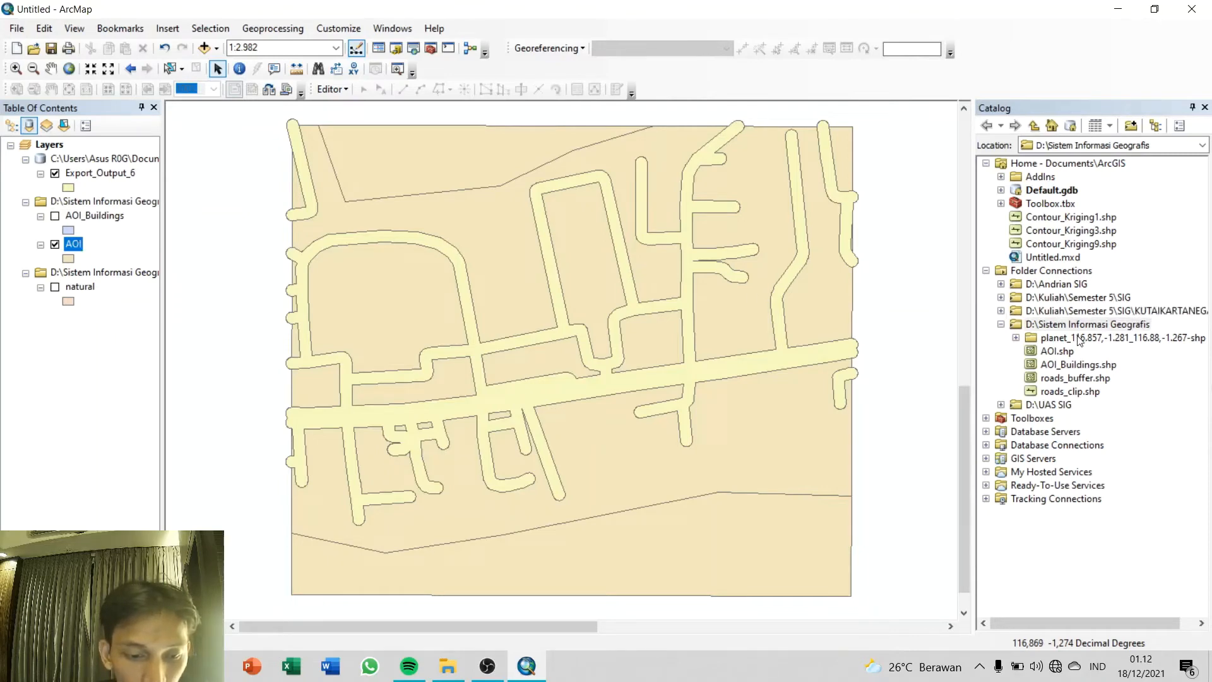
Step: Create a Point shapefile named Pohon in the Sistem Informasi Geografis folder with the WGS 1984 UTM Zone 50S coordinate system
right_click(1085, 325)
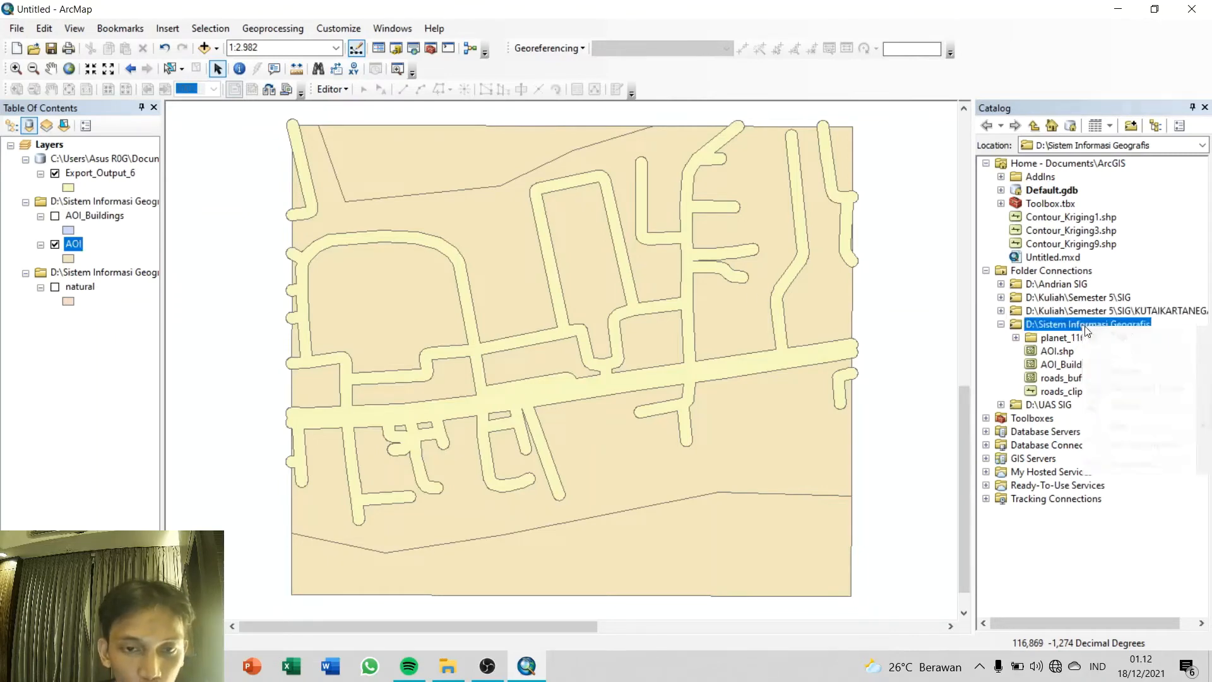
mouse_move(1106, 426)
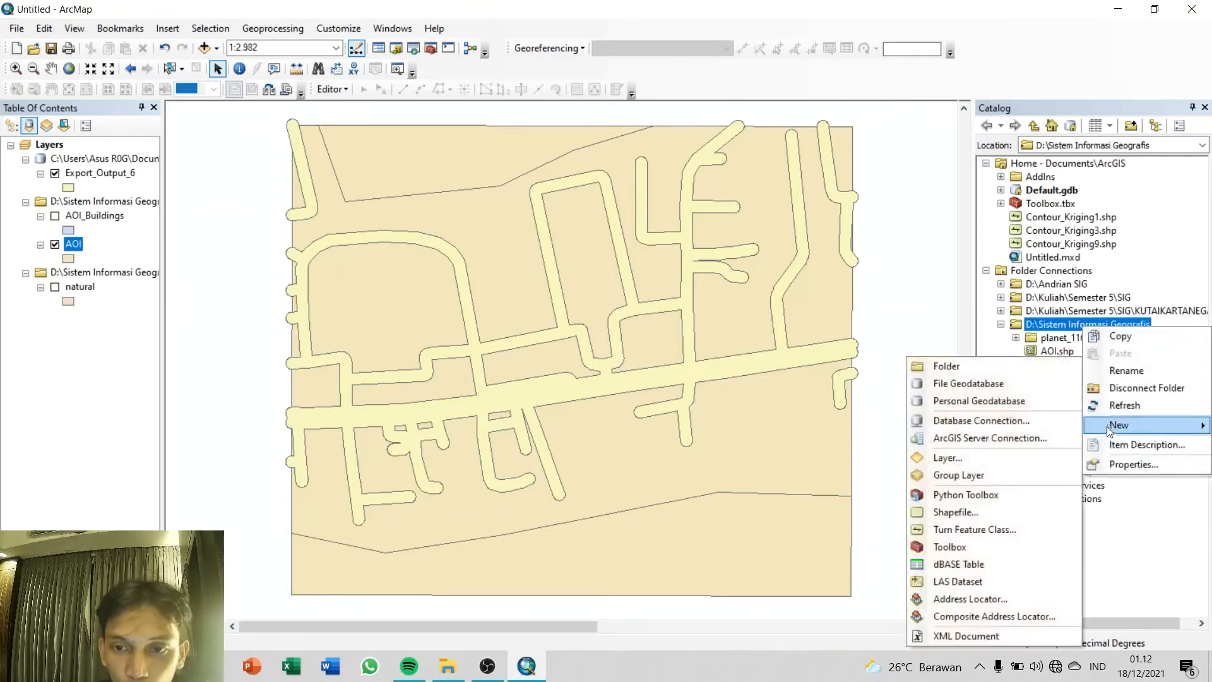
left_click(956, 512)
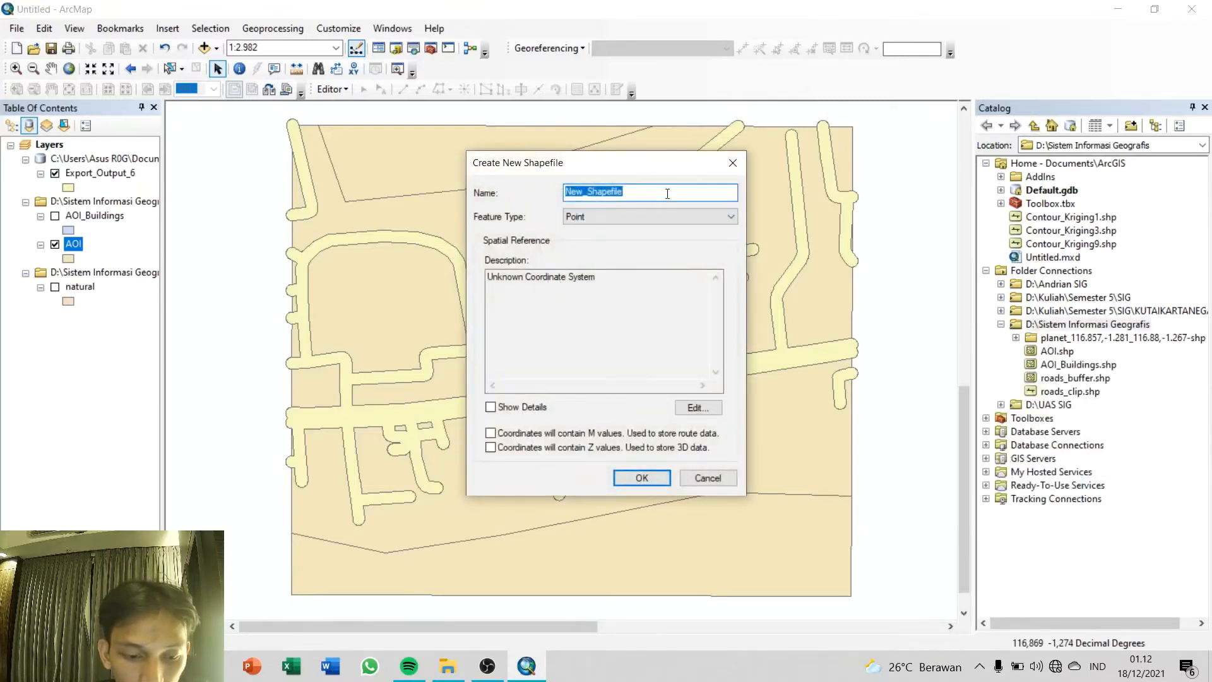
type("P")
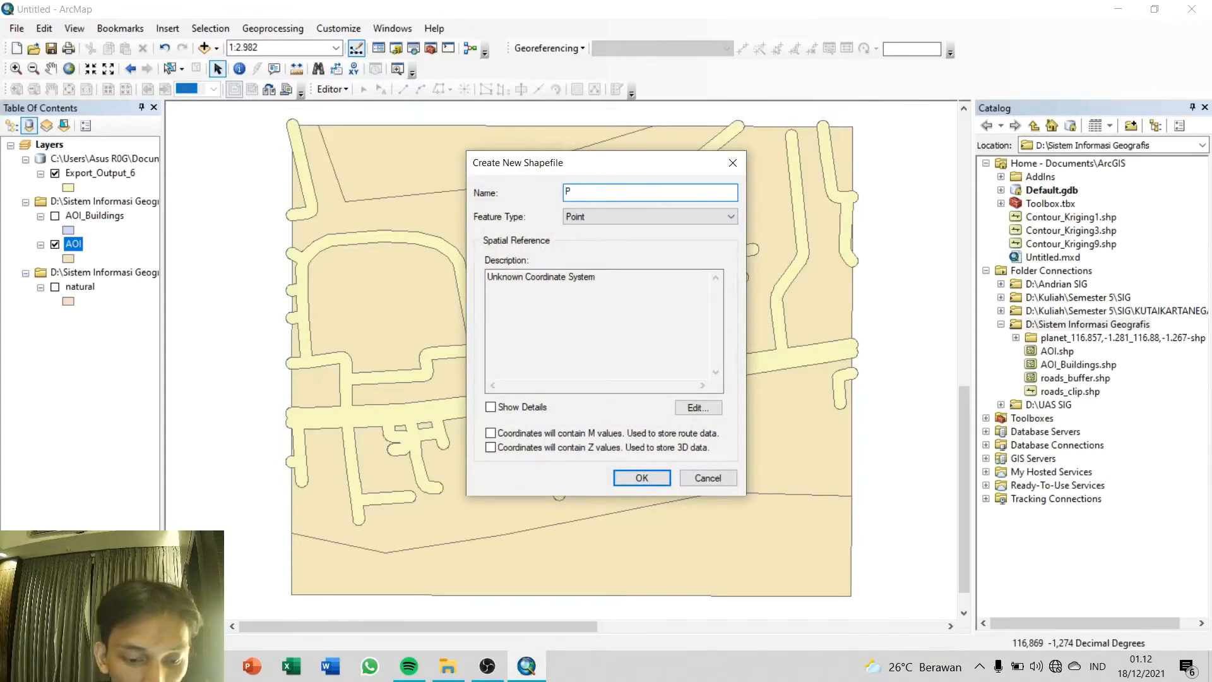
type("ohon")
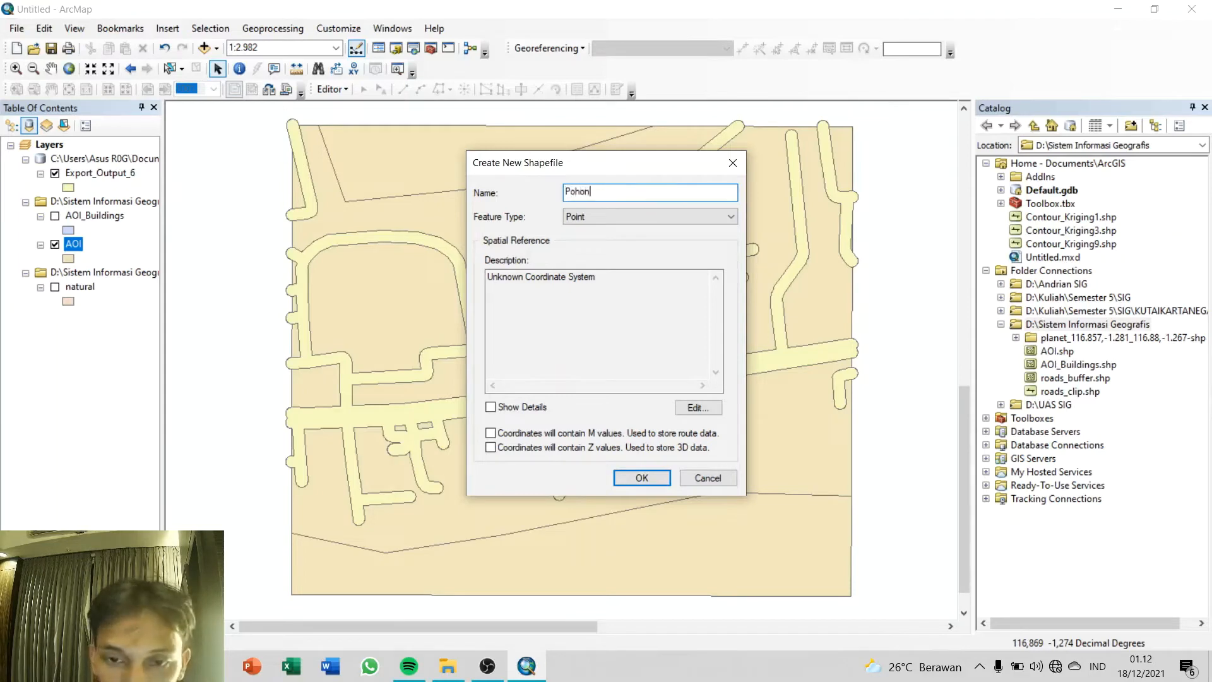
left_click(697, 407)
left_click(544, 210)
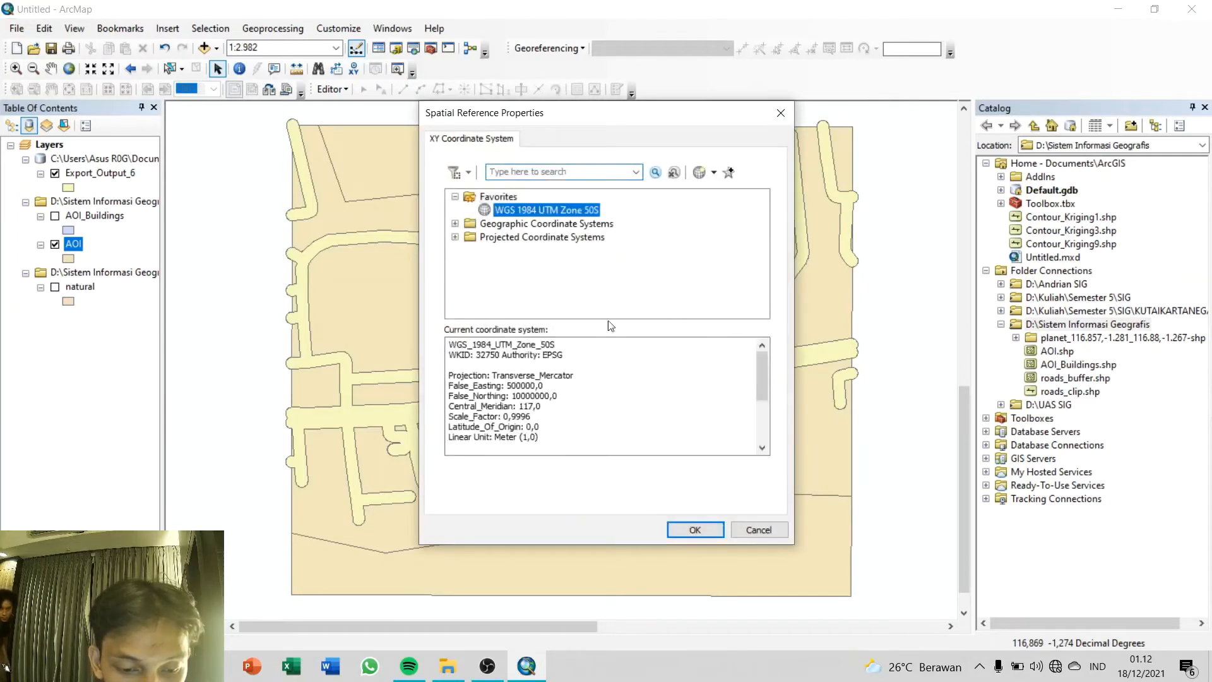
left_click(694, 529)
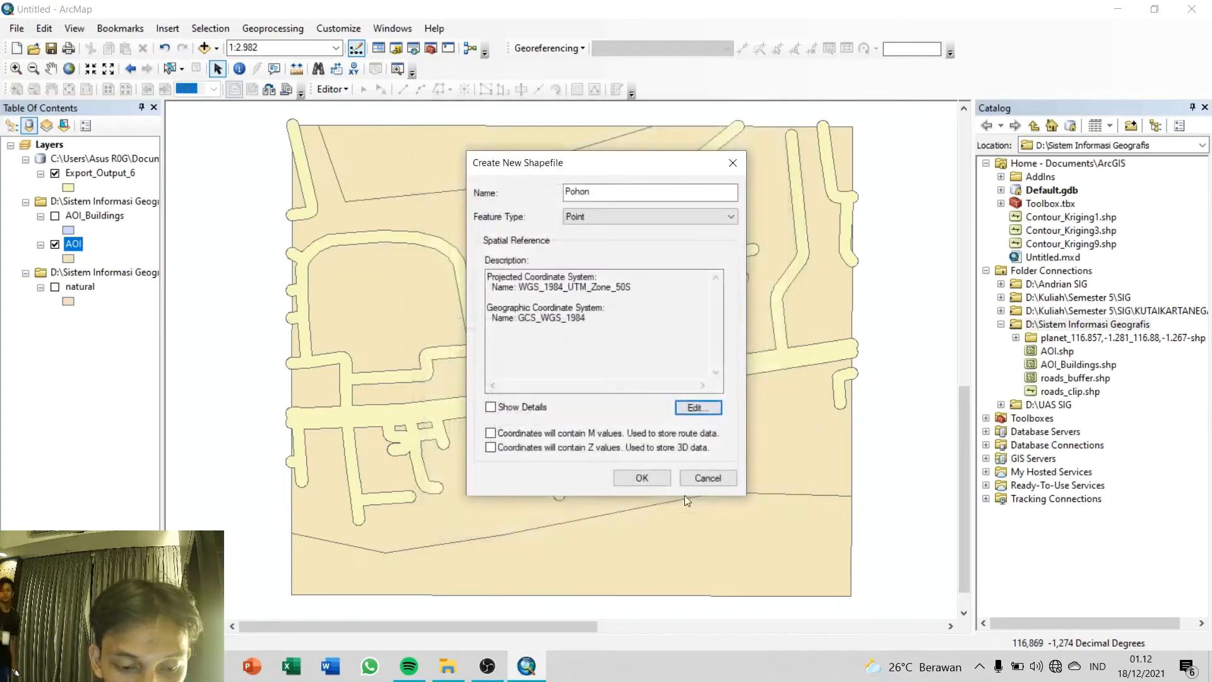
left_click(642, 478)
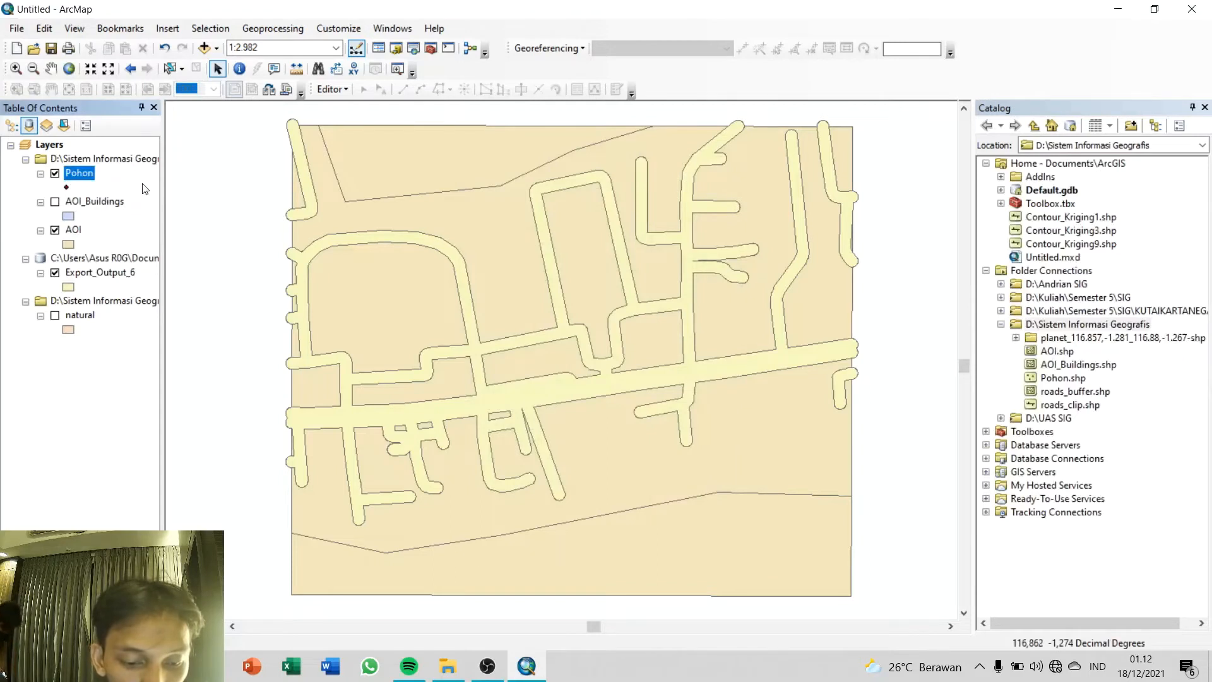
Step: Start editing the Pohon layer past the spatial reference warning, close the Catalog, and choose the Pohon template for new points
right_click(81, 174)
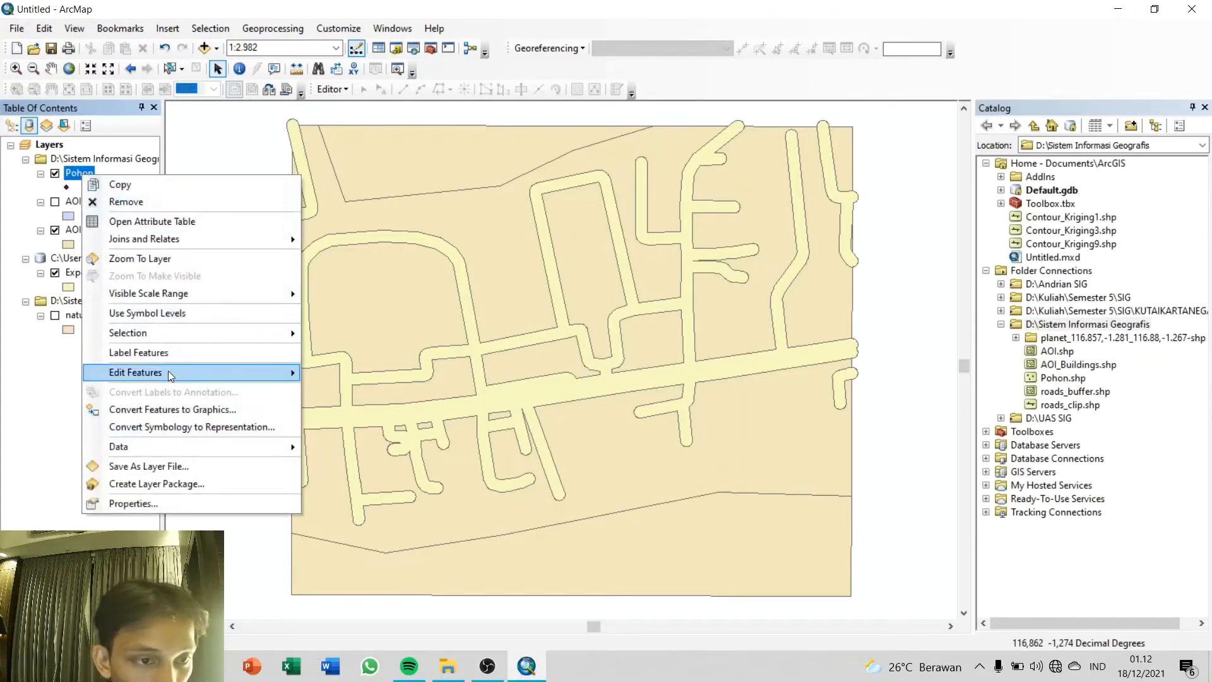
mouse_move(170, 373)
left_click(328, 374)
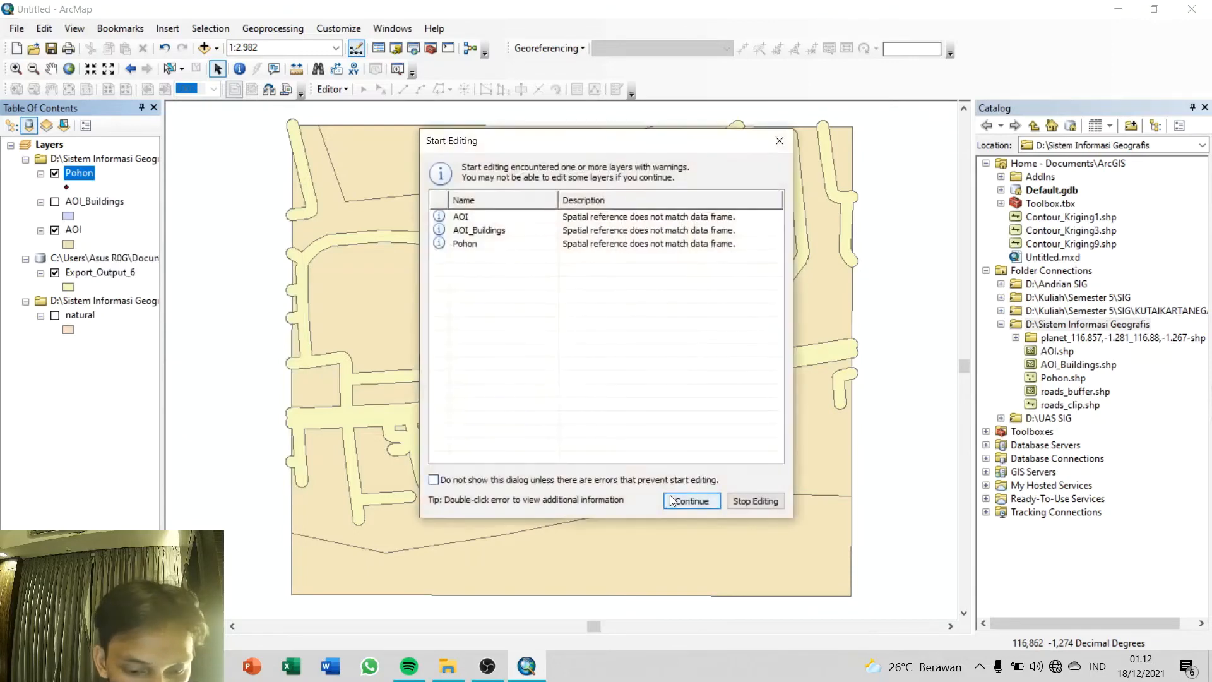
left_click(691, 500)
left_click(618, 89)
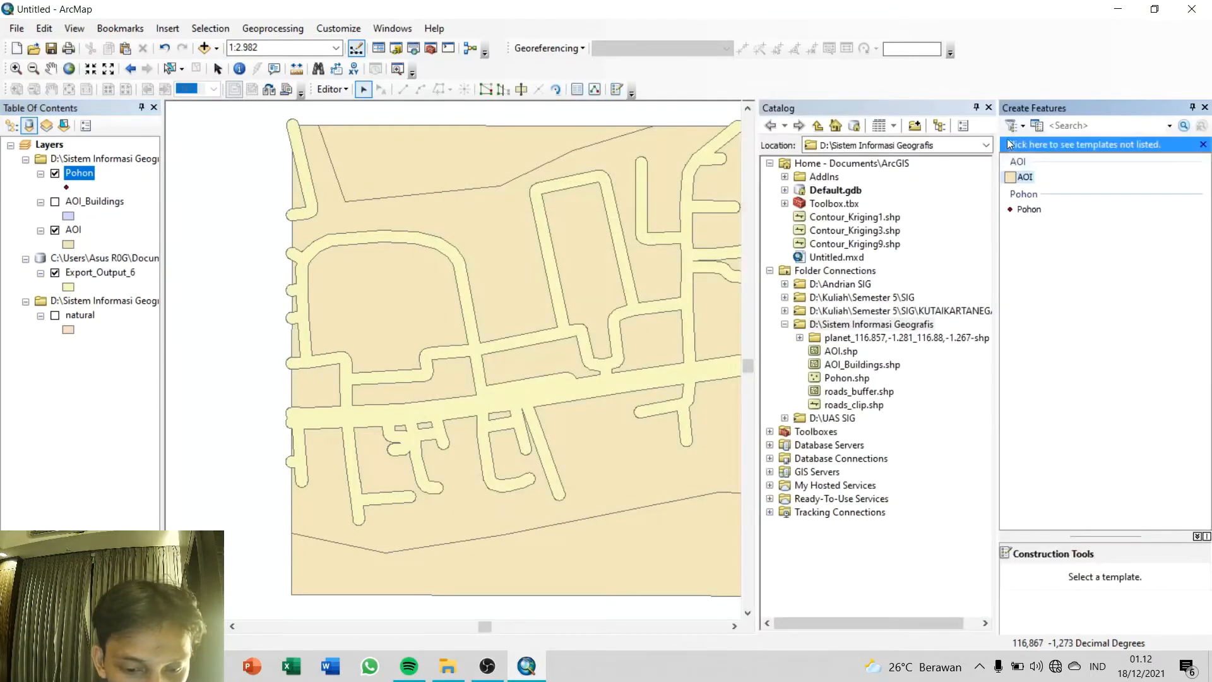
left_click(989, 108)
left_click(1027, 209)
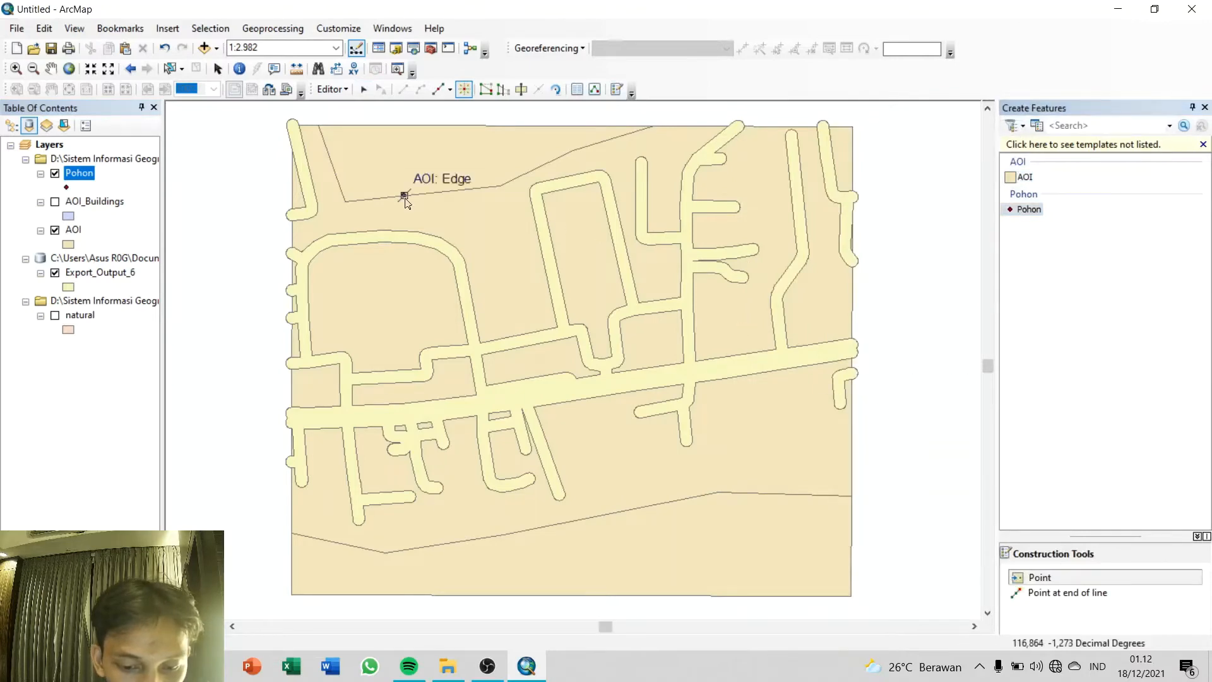
Step: Place a row of 15 Pohon points from west to east along the northern edge of the AOI's northern polygon
scroll(364, 151, "up", 1)
scroll(364, 151, "down", 4)
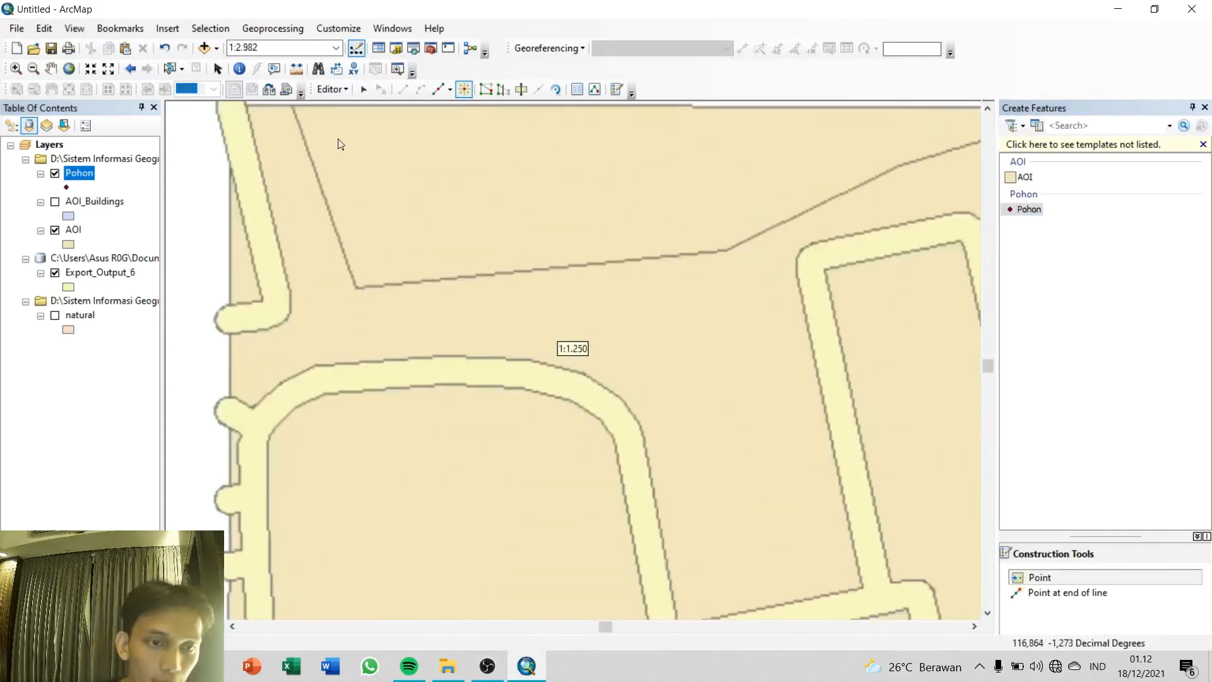
left_click(335, 179)
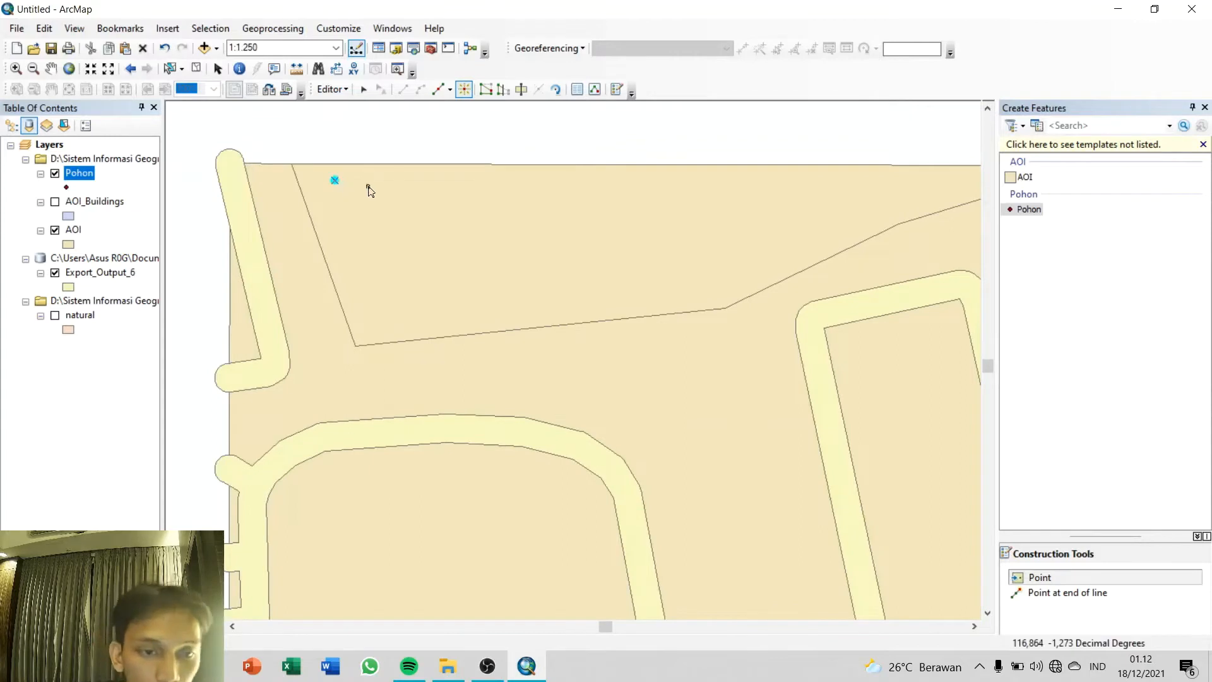
left_click(375, 185)
left_click(427, 180)
left_click(490, 187)
left_click(546, 182)
left_click(600, 183)
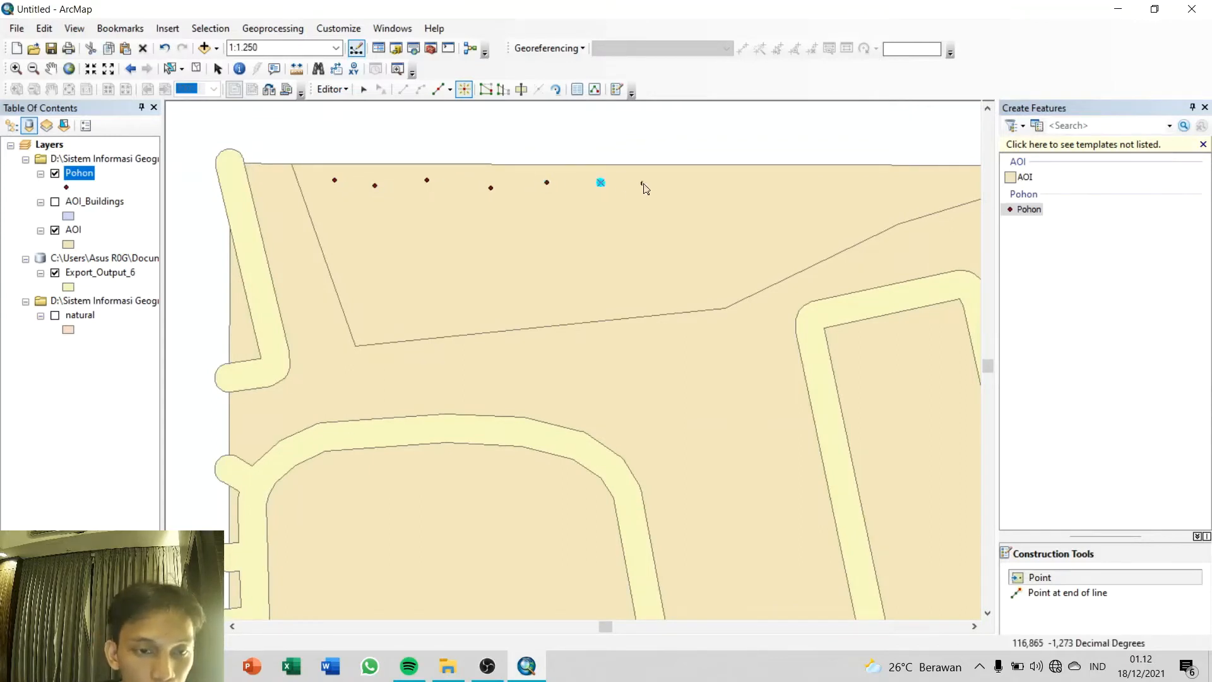
left_click(648, 183)
left_click(686, 180)
left_click(730, 174)
left_click(775, 181)
key("Right")
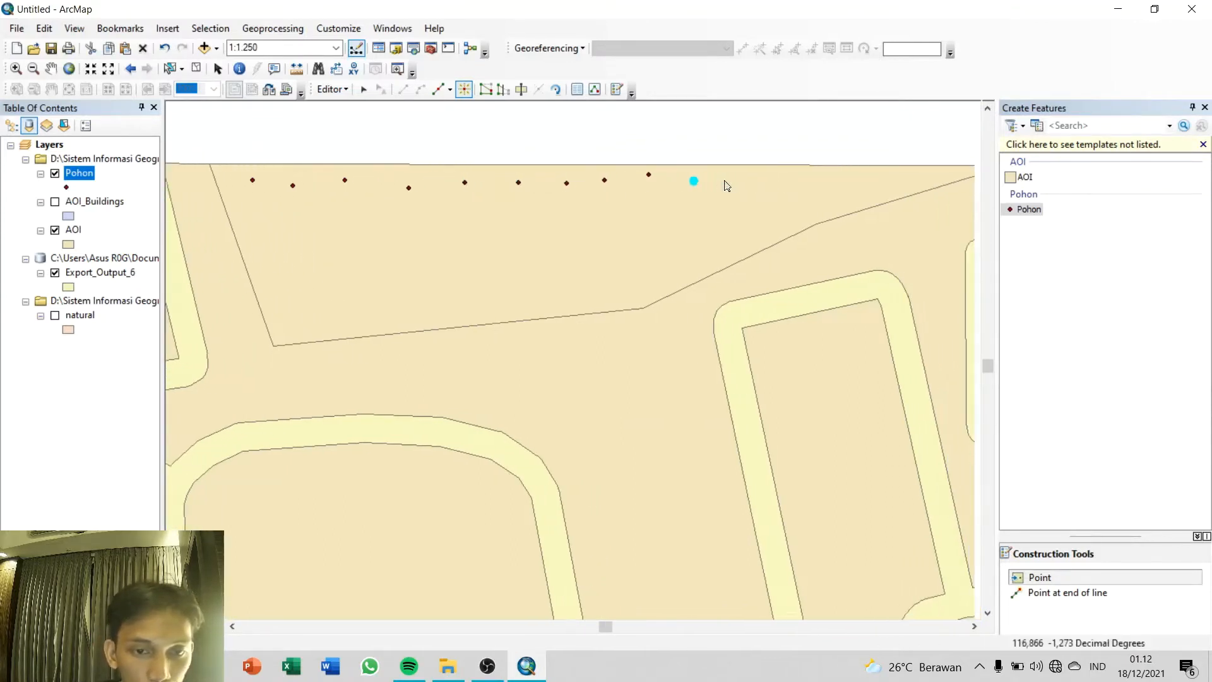
key("Right")
left_click(688, 174)
left_click(729, 181)
left_click(770, 181)
left_click(828, 180)
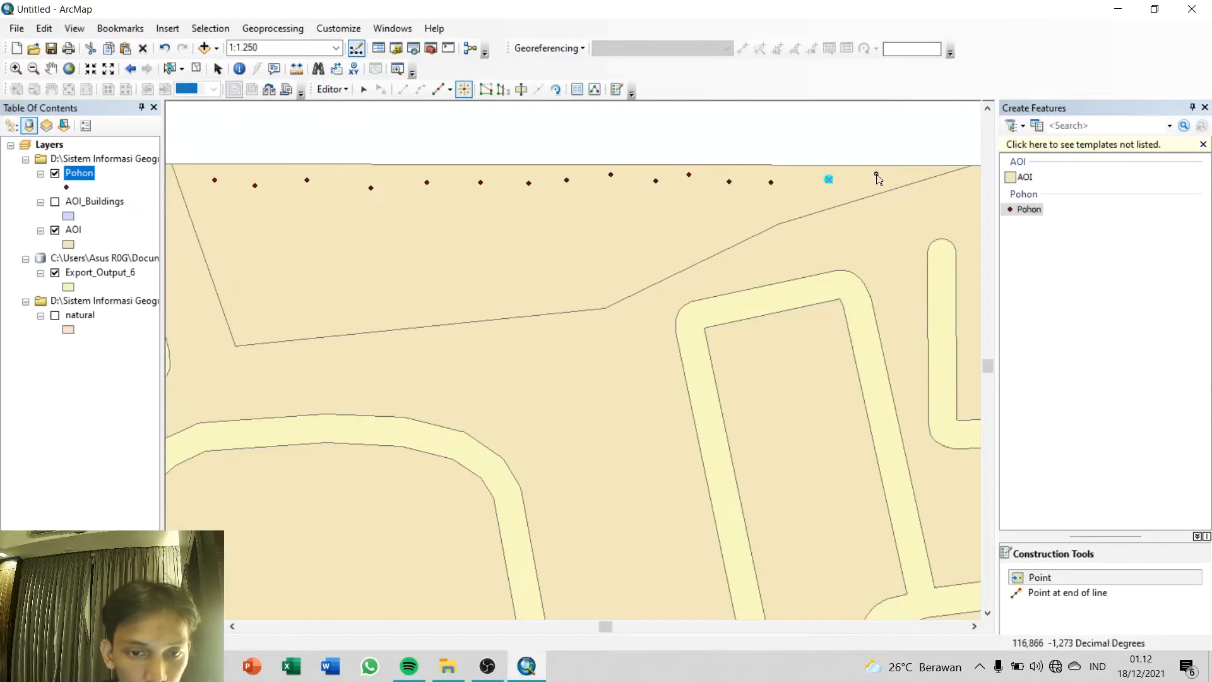
left_click(882, 178)
Step: Scatter Pohon points from east to west through the middle of the northern polygon, below the first row
left_click(767, 207)
left_click(721, 228)
left_click(679, 205)
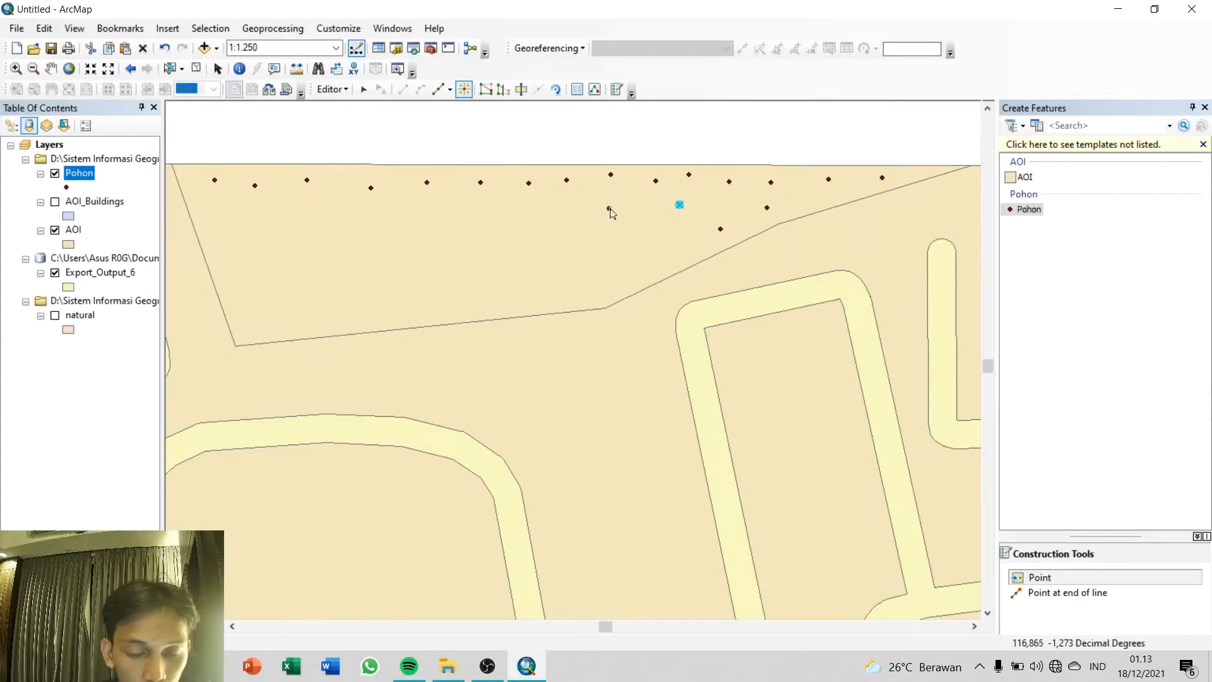
left_click(608, 208)
left_click(564, 218)
left_click(522, 224)
left_click(516, 253)
left_click(567, 253)
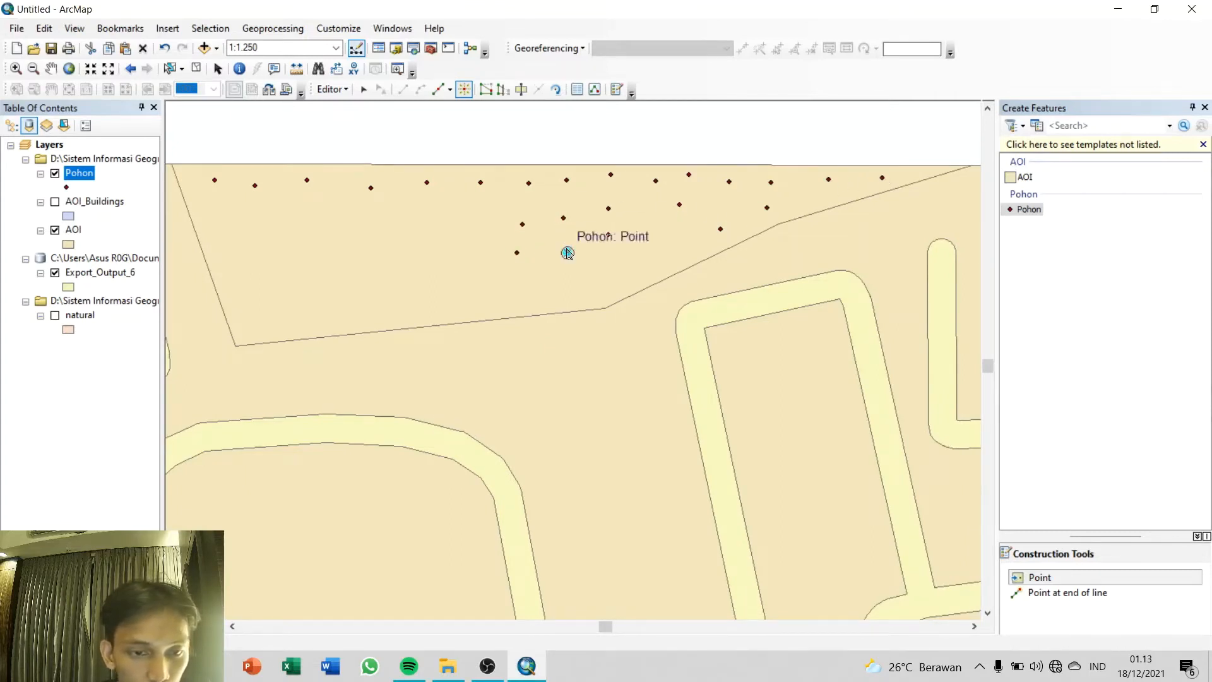
left_click(464, 217)
left_click(470, 252)
left_click(433, 231)
left_click(420, 253)
left_click(405, 224)
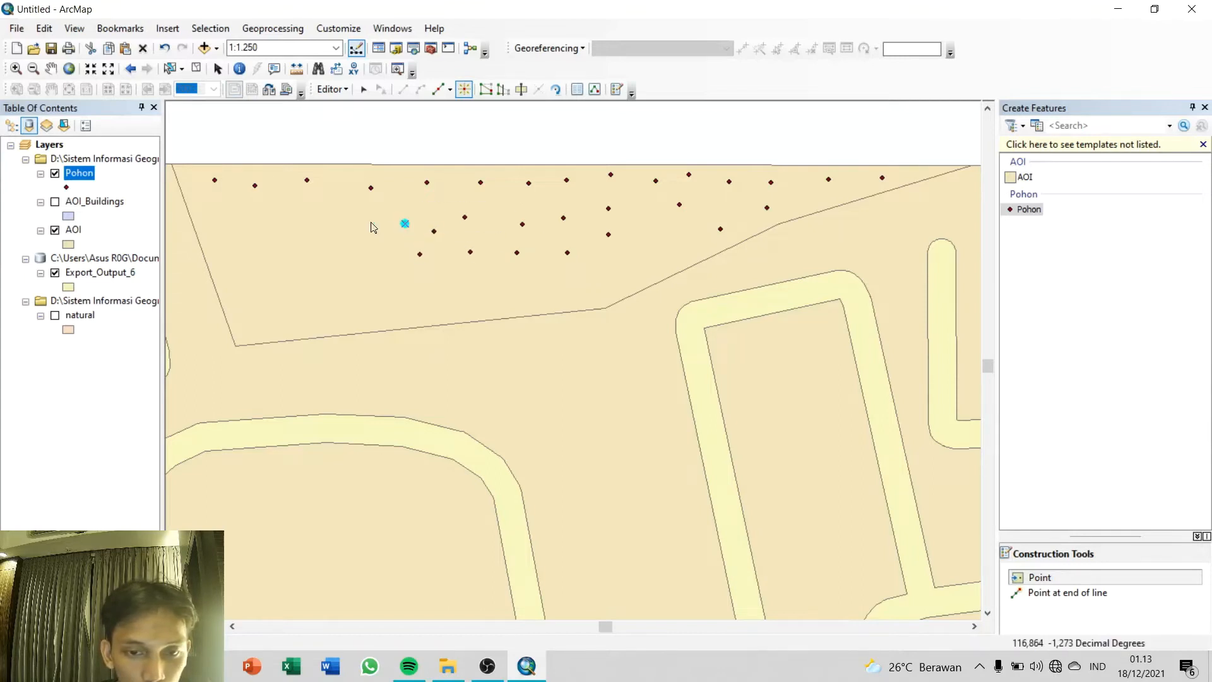
left_click(310, 219)
left_click(361, 241)
left_click(358, 210)
left_click(334, 260)
left_click(278, 249)
left_click(253, 218)
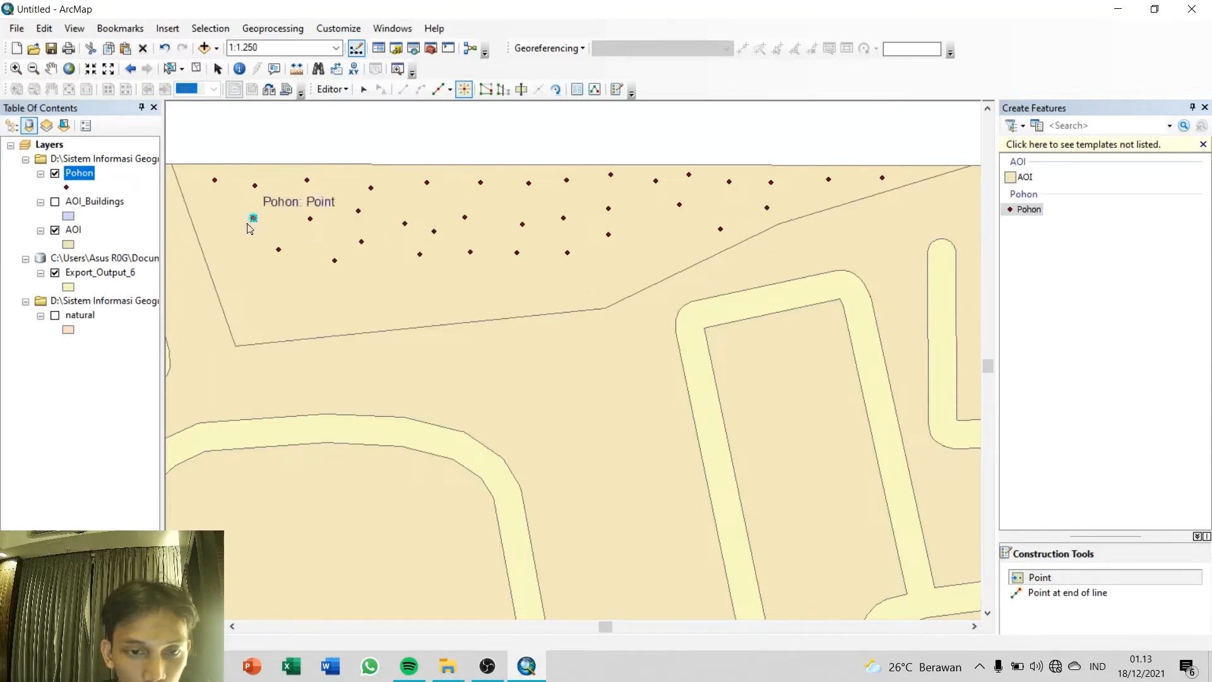
Step: Fill the remaining southern part of the northern polygon with Pohon points, working from its western corner back to the east
left_click(227, 243)
left_click(235, 279)
left_click(250, 323)
left_click(260, 295)
left_click(294, 318)
left_click(296, 281)
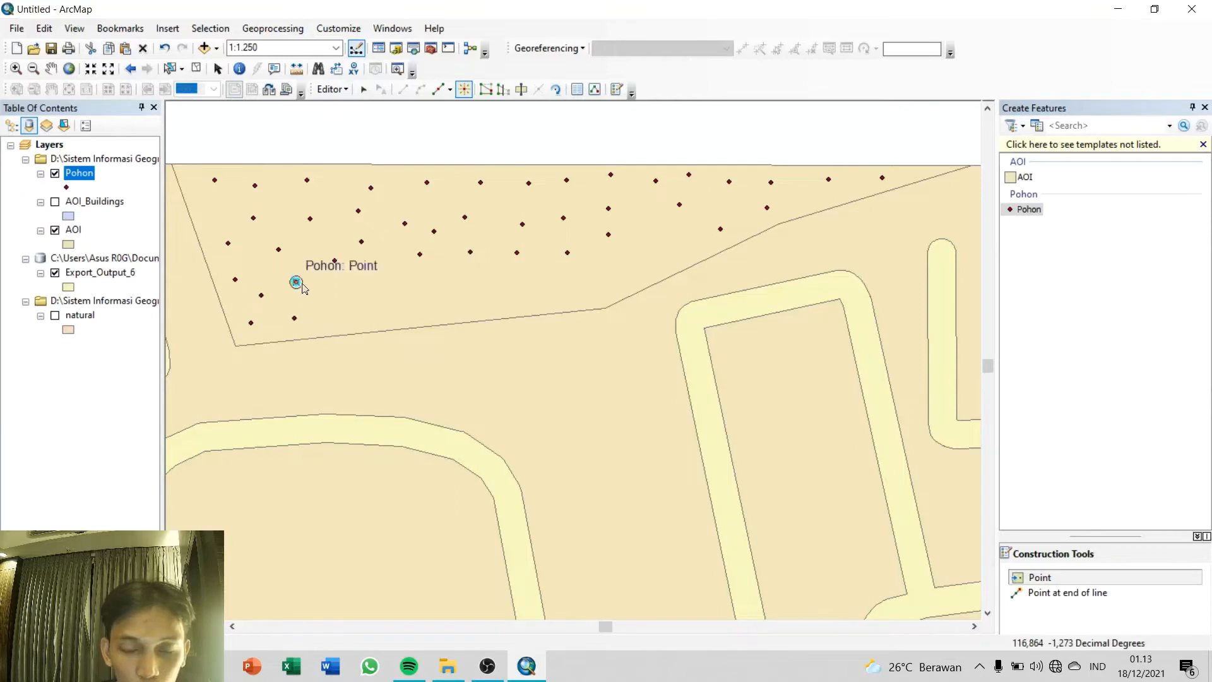
left_click(347, 298)
left_click(369, 284)
left_click(395, 238)
left_click(414, 287)
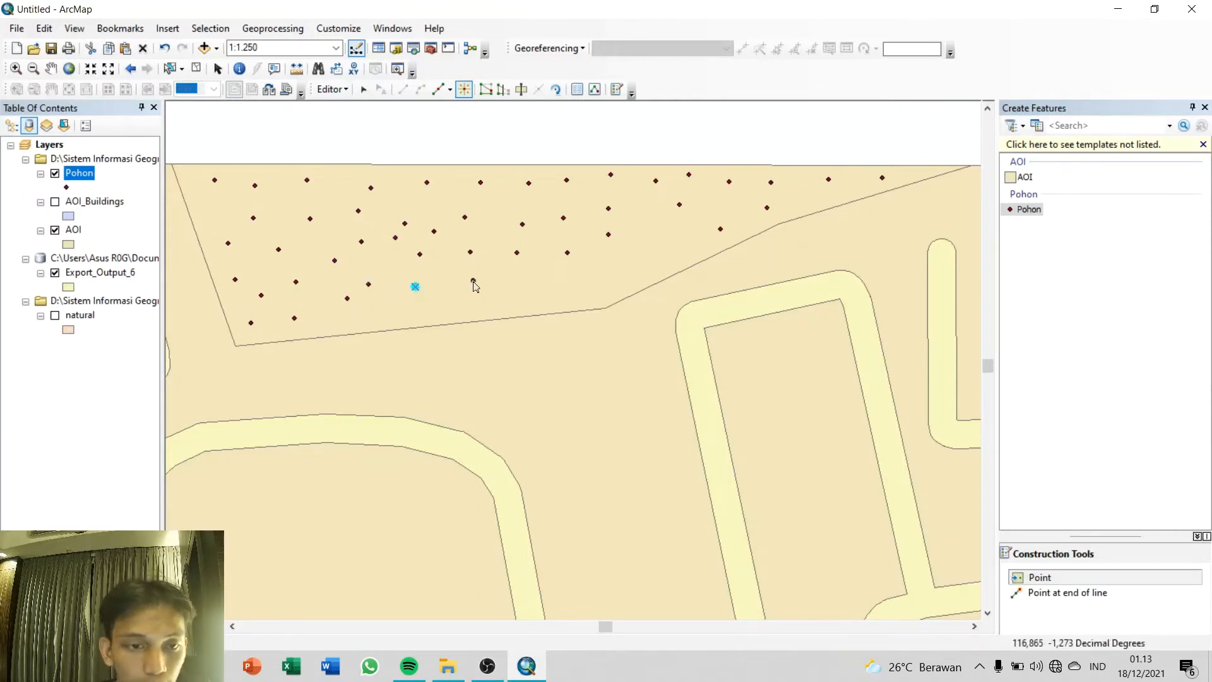
left_click(474, 279)
left_click(374, 315)
left_click(434, 306)
left_click(499, 297)
left_click(543, 274)
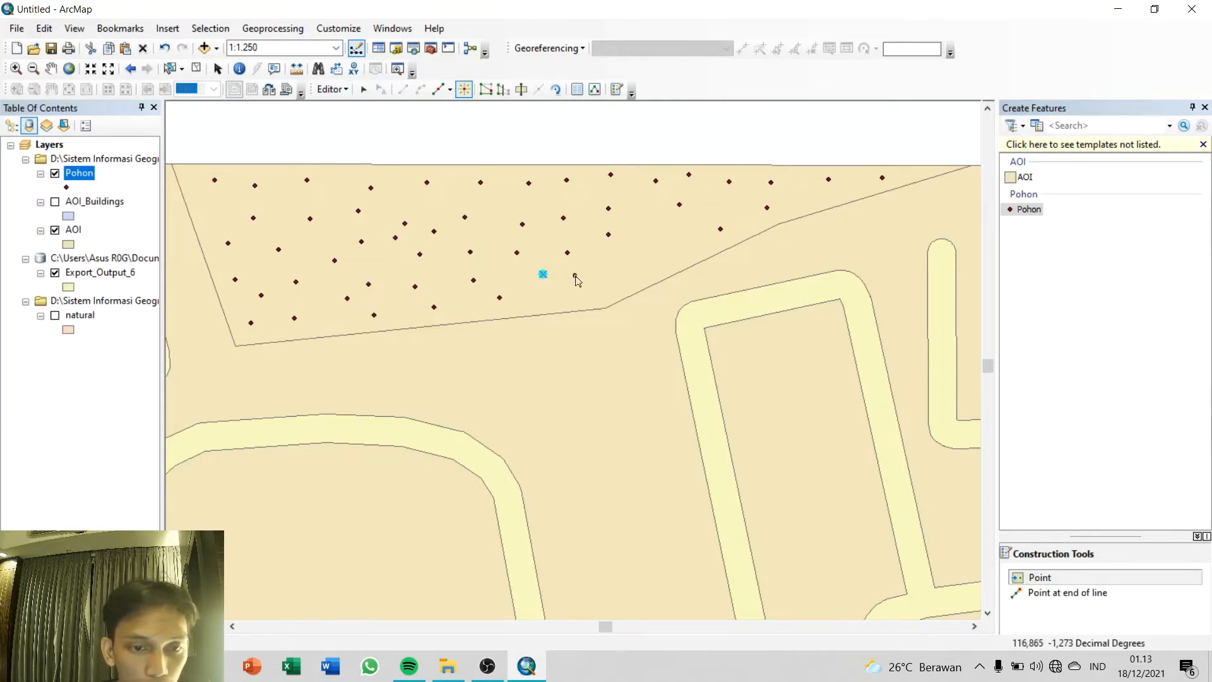
left_click(582, 286)
left_click(630, 259)
left_click(641, 221)
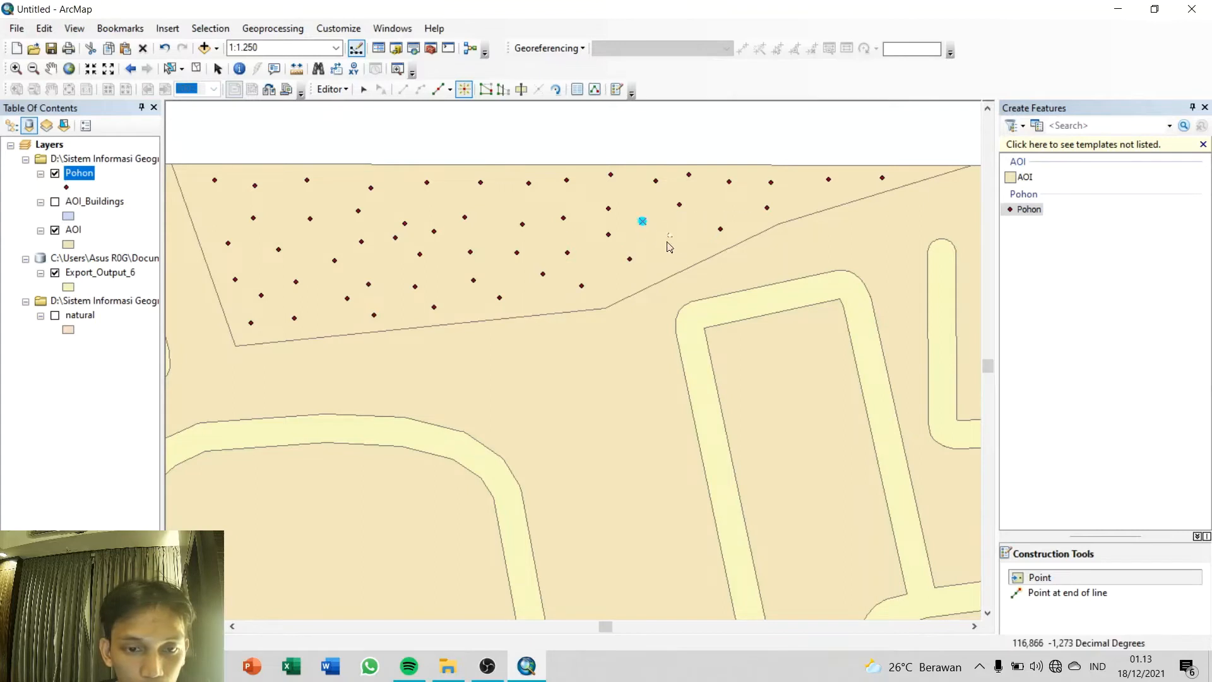
left_click(670, 235)
left_click(697, 246)
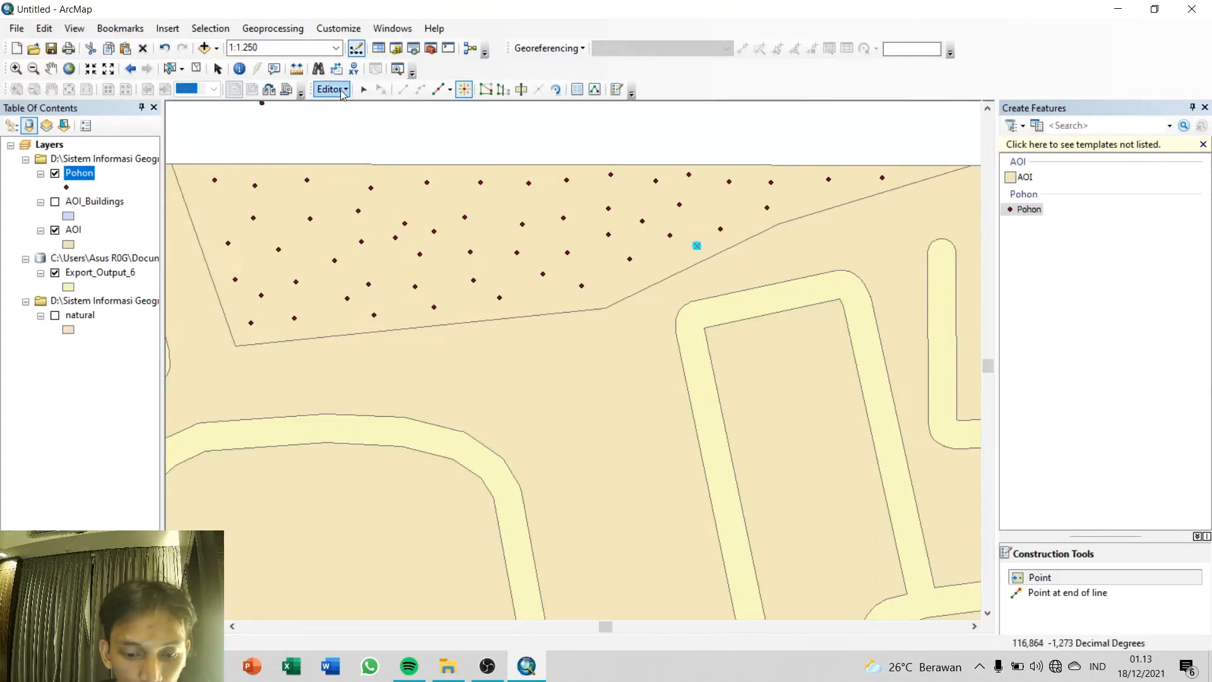
Step: Stop editing and save the new Pohon points
left_click(341, 90)
left_click(354, 124)
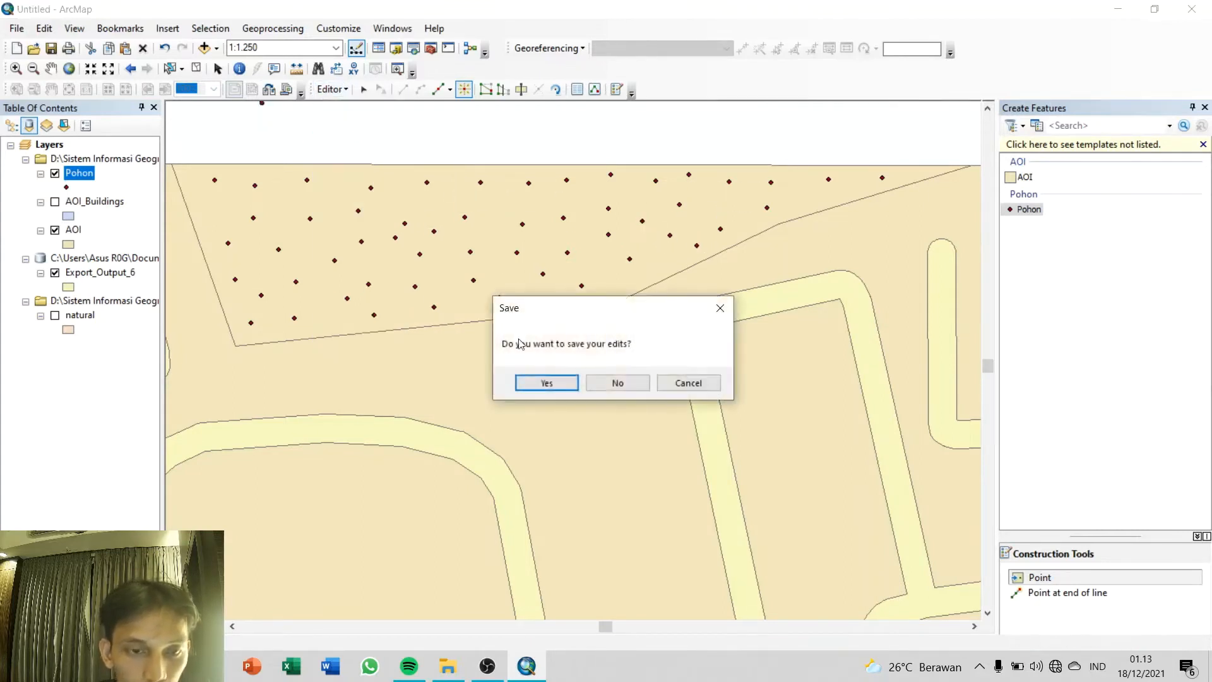
left_click(532, 383)
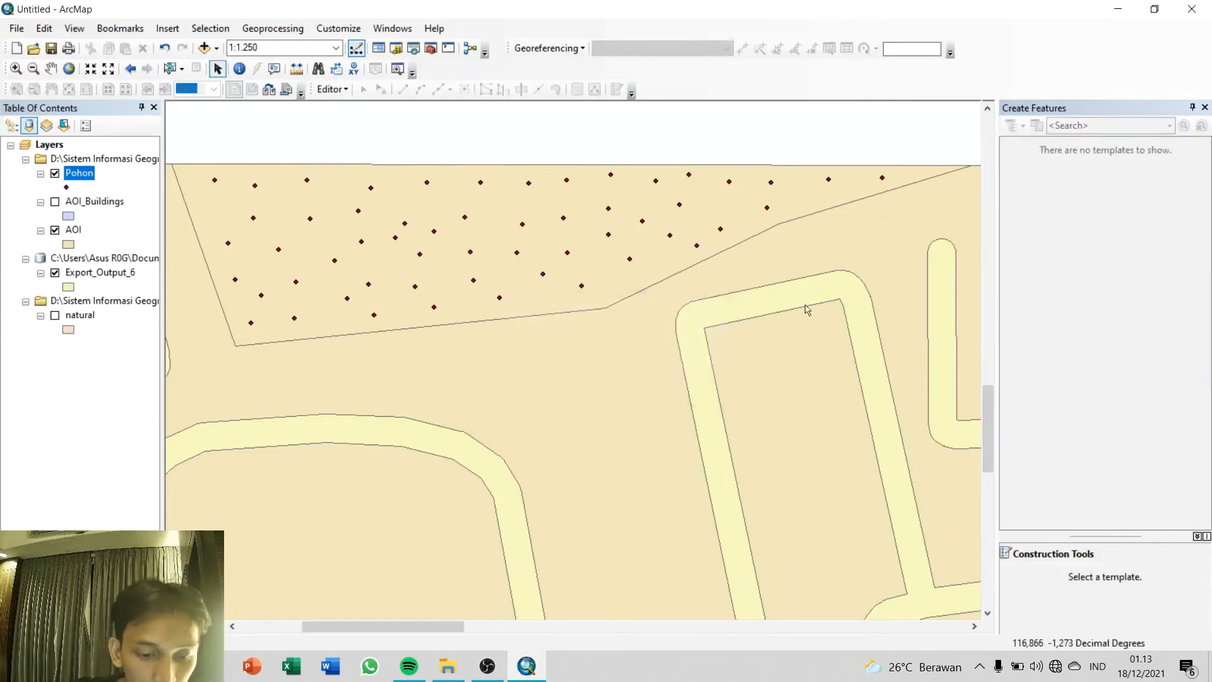
Step: Zoom to the full extent of the AOI layer and make the AOI_Buildings layer visible
scroll(586, 369, "up", 4)
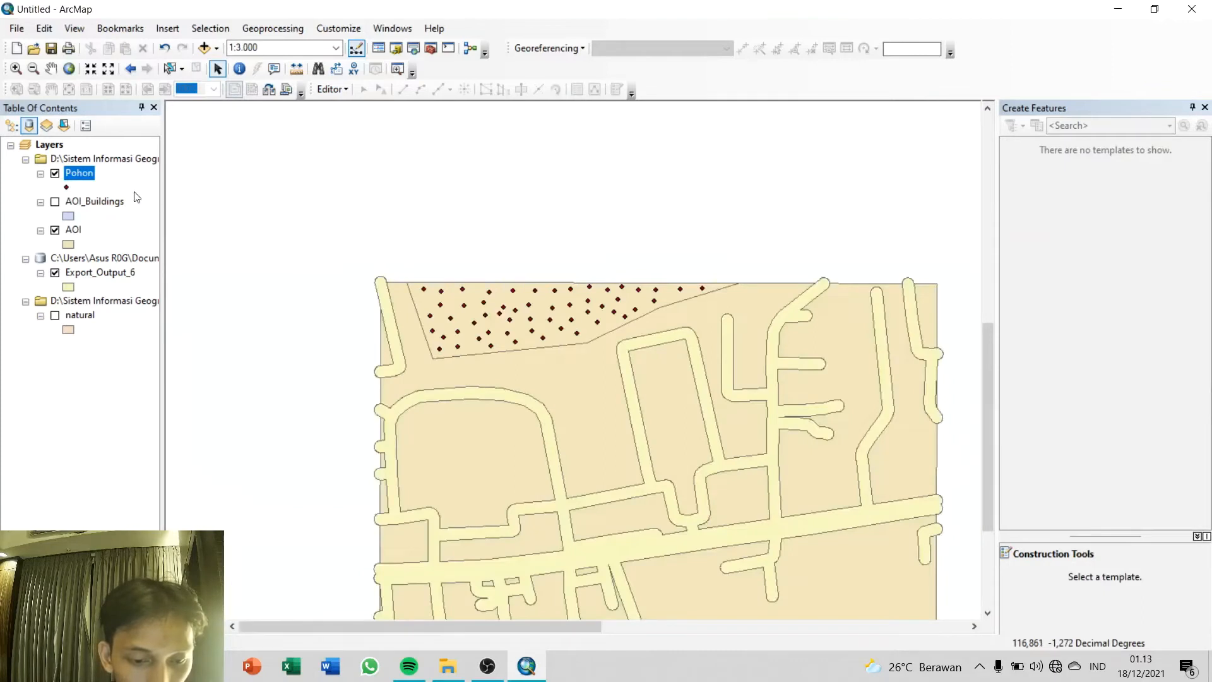
right_click(72, 231)
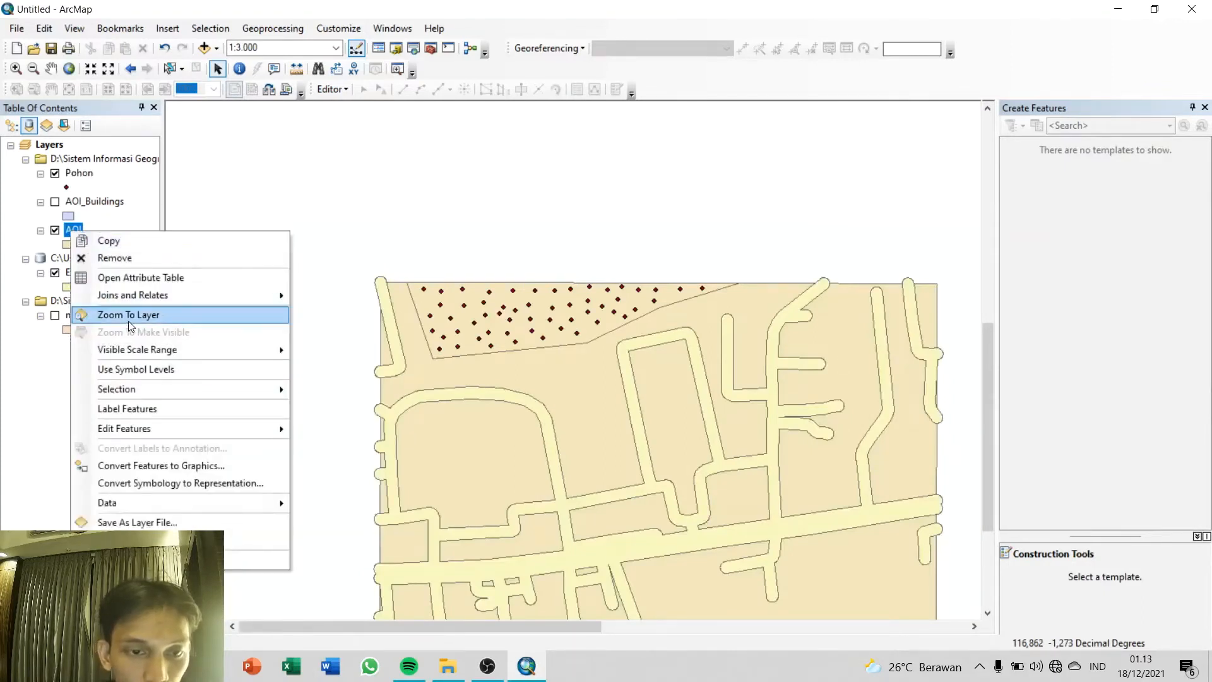
left_click(127, 315)
left_click(55, 202)
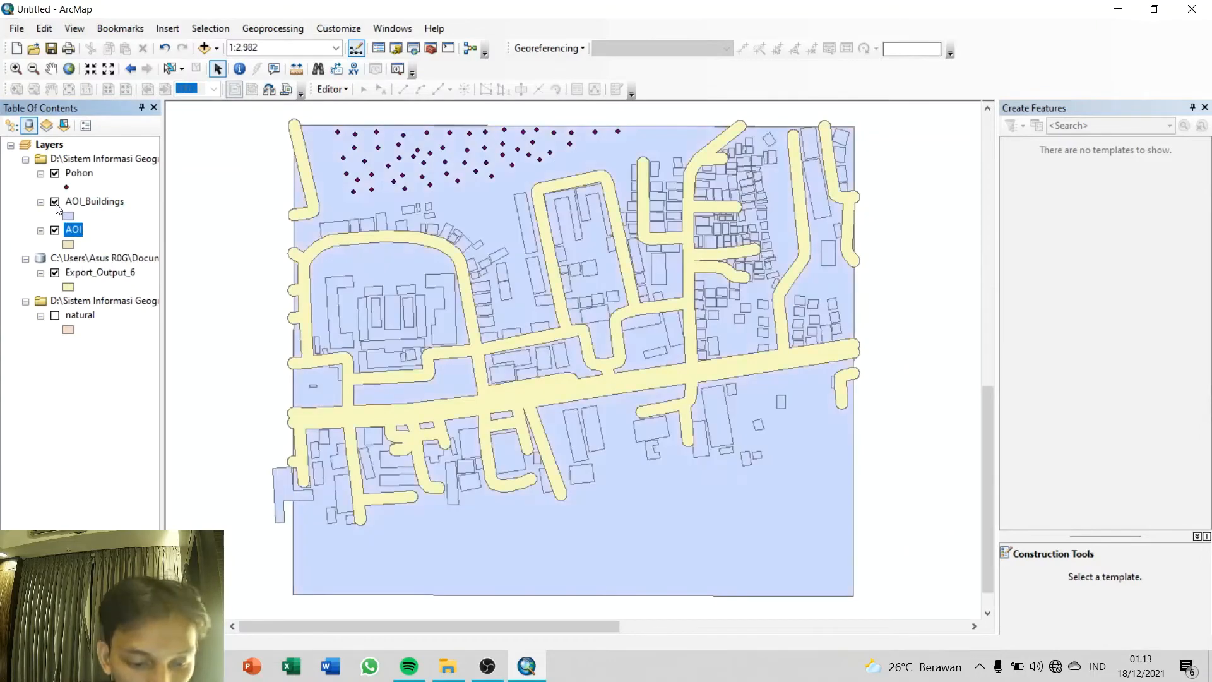
Step: Open the AOI_Buildings attribute table and add a field named Lantai of type Double
right_click(92, 202)
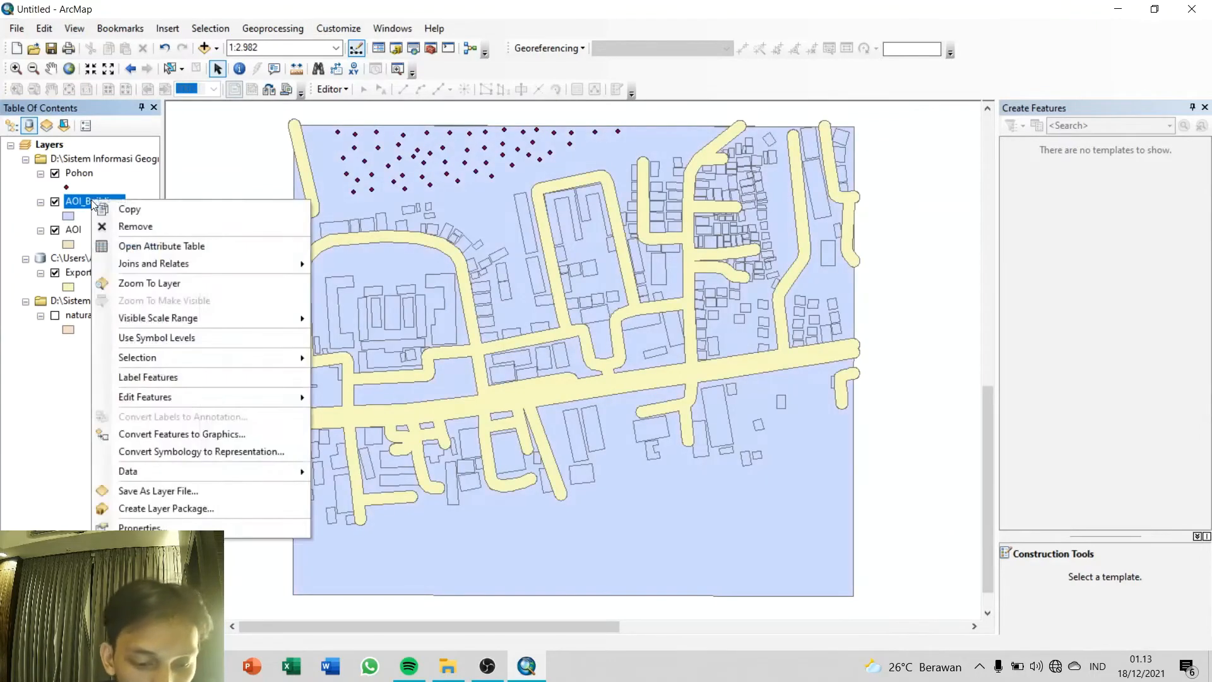
left_click(129, 246)
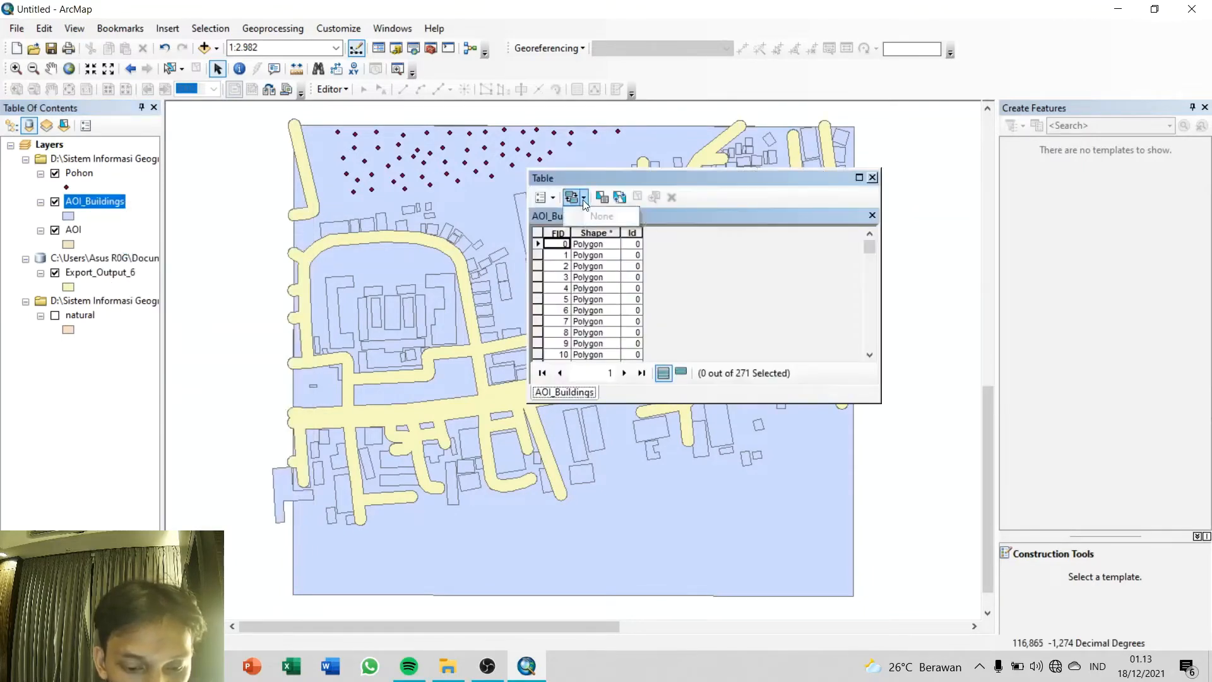
left_click(541, 197)
left_click(589, 307)
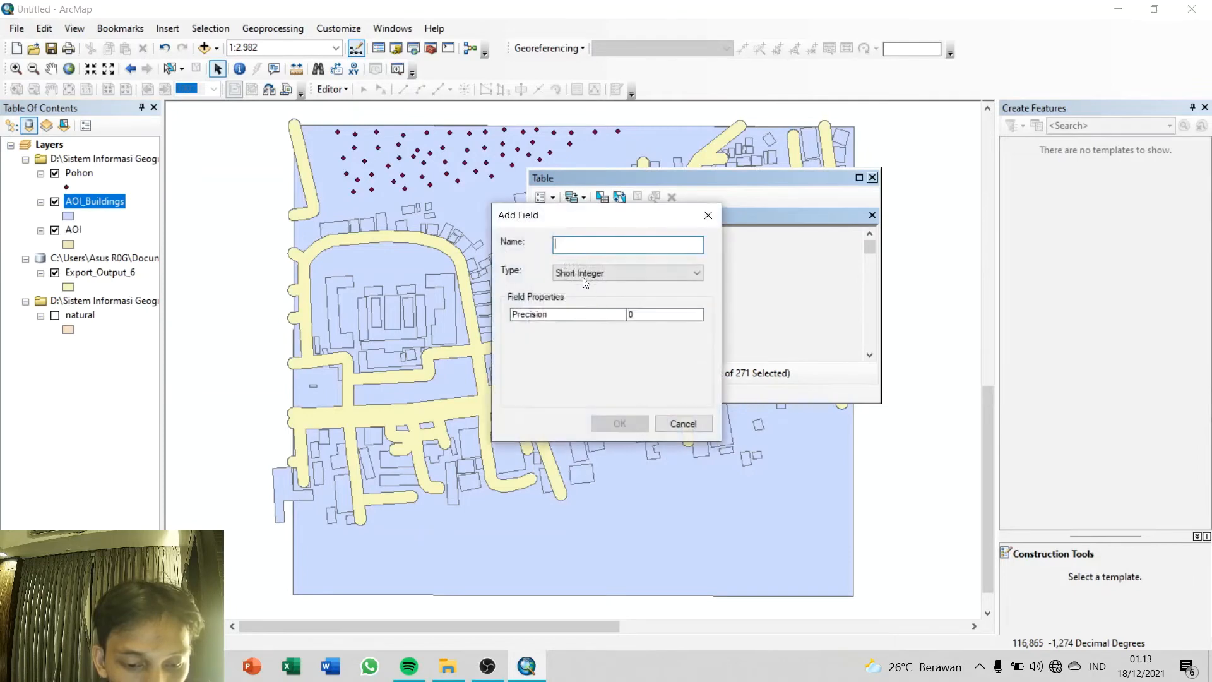
type("Lantai")
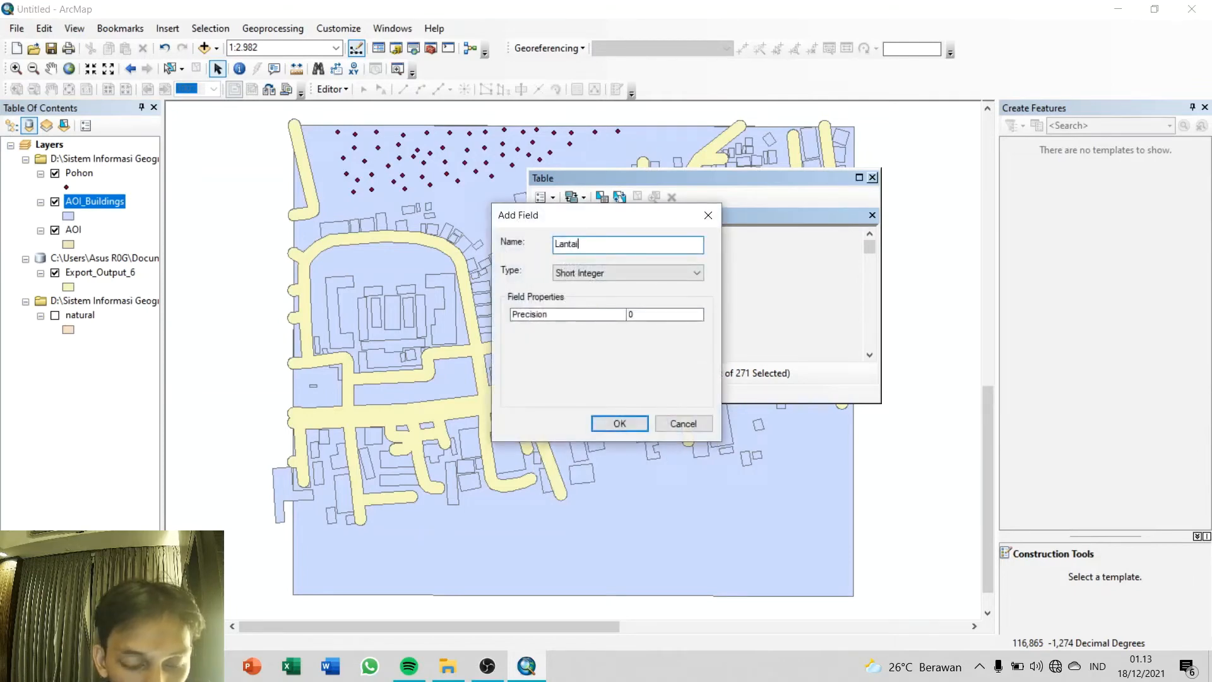
left_click(606, 271)
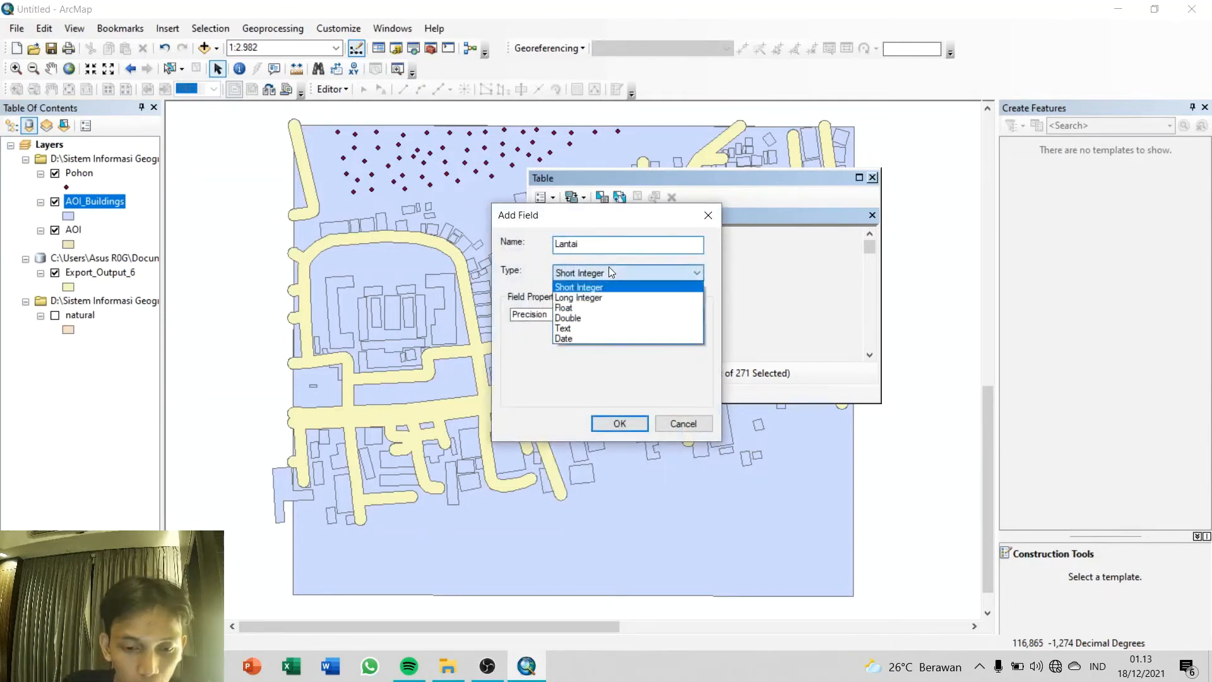
left_click(595, 318)
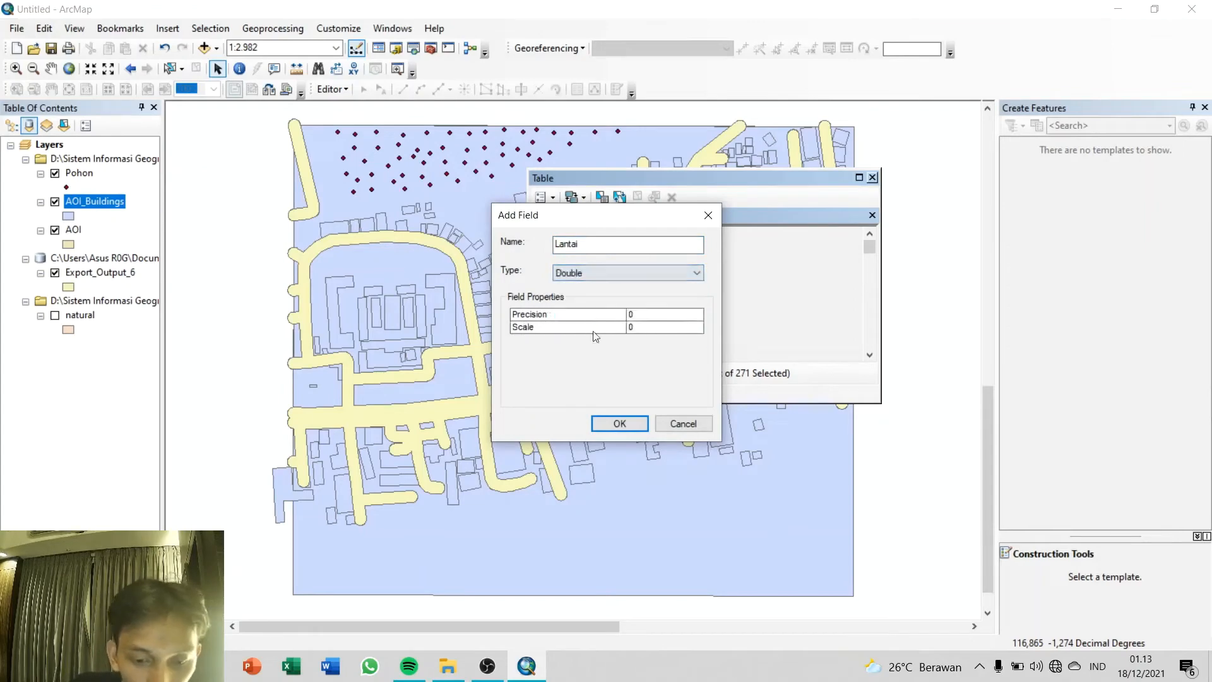
left_click(619, 424)
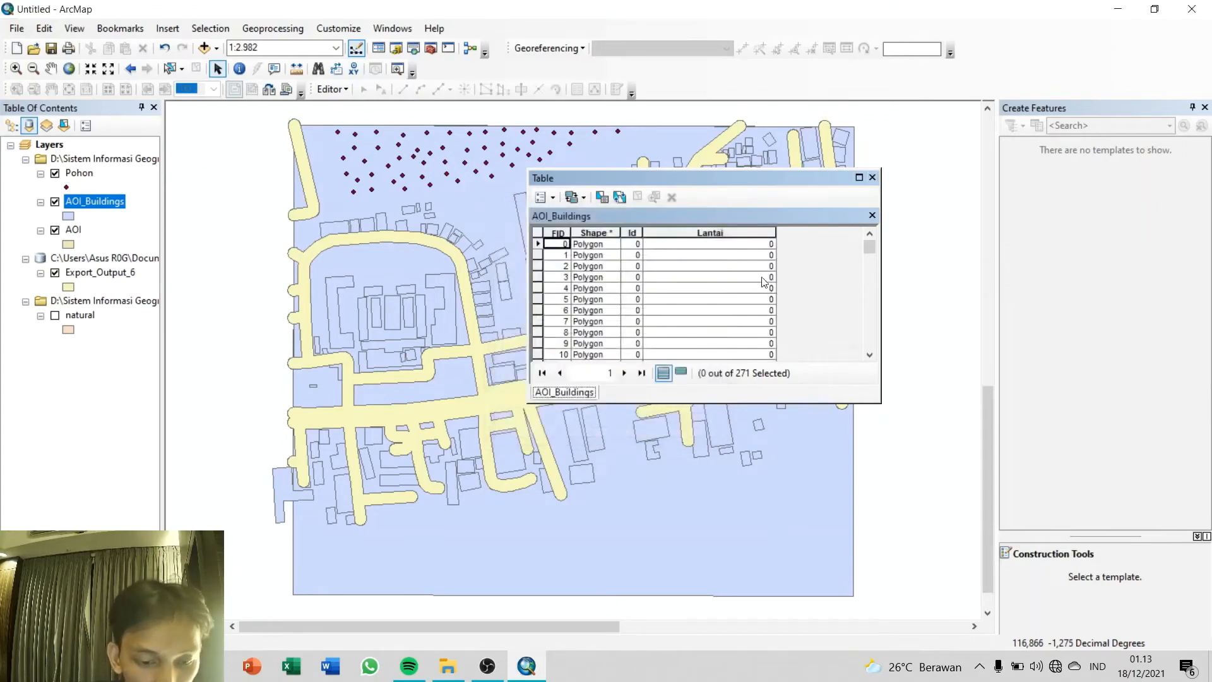
Step: Use the Field Calculator to set Lantai to 1 for all AOI_Buildings records
right_click(758, 232)
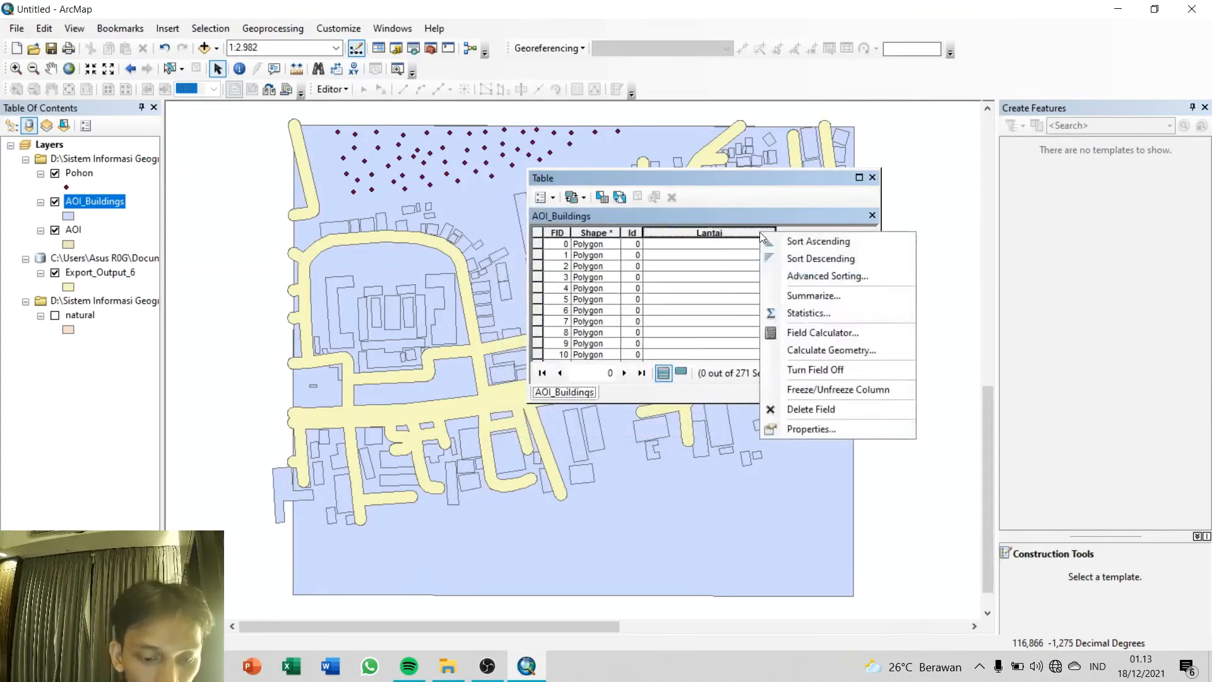
left_click(790, 334)
left_click(450, 231)
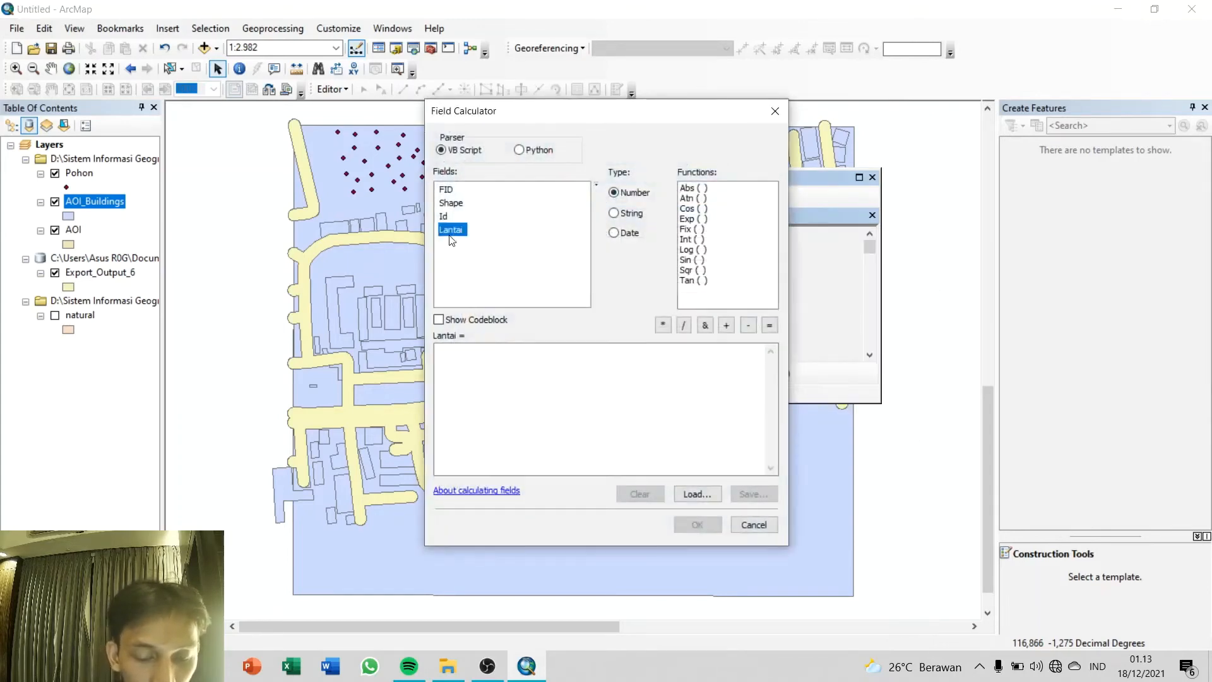
left_click(474, 373)
type("1")
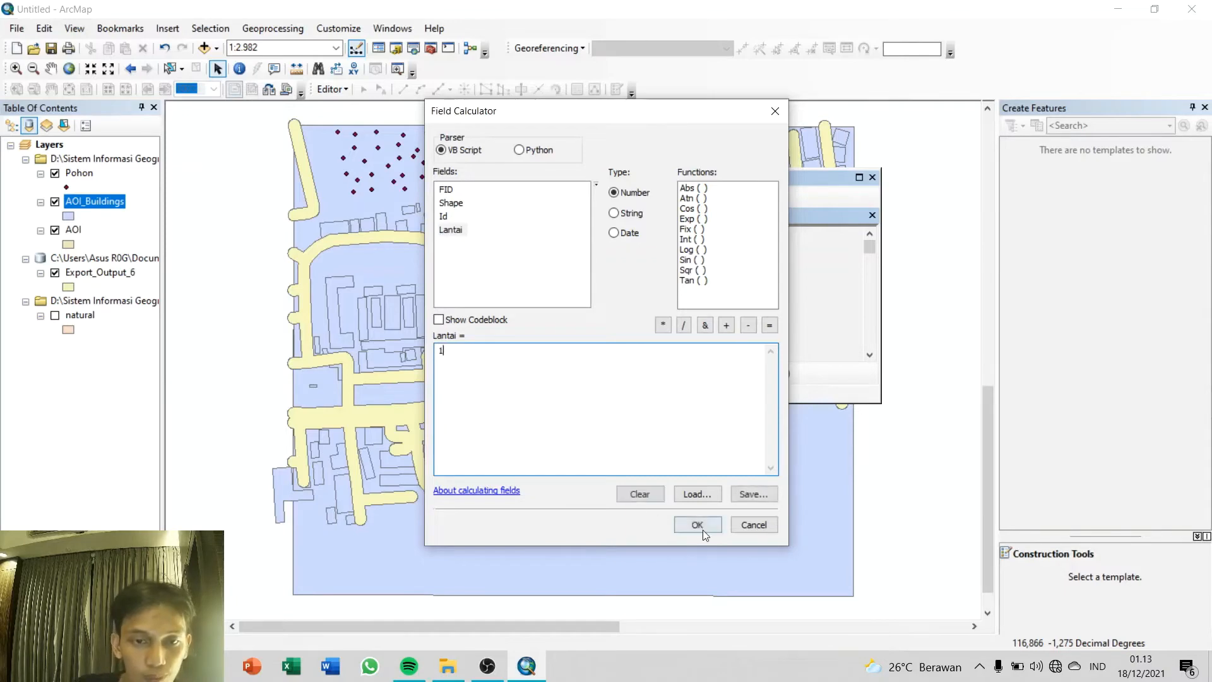
left_click(700, 527)
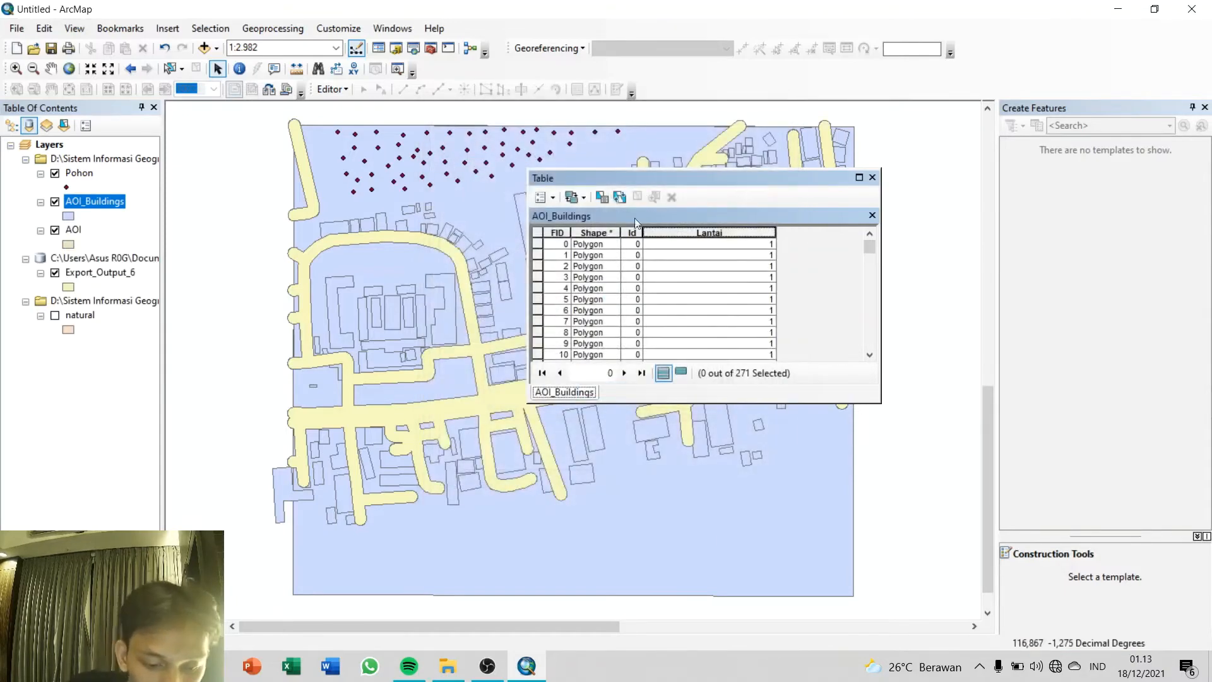
Step: Start an edit session on the AOI_Buildings layer and continue past the spatial reference warnings
left_click(331, 89)
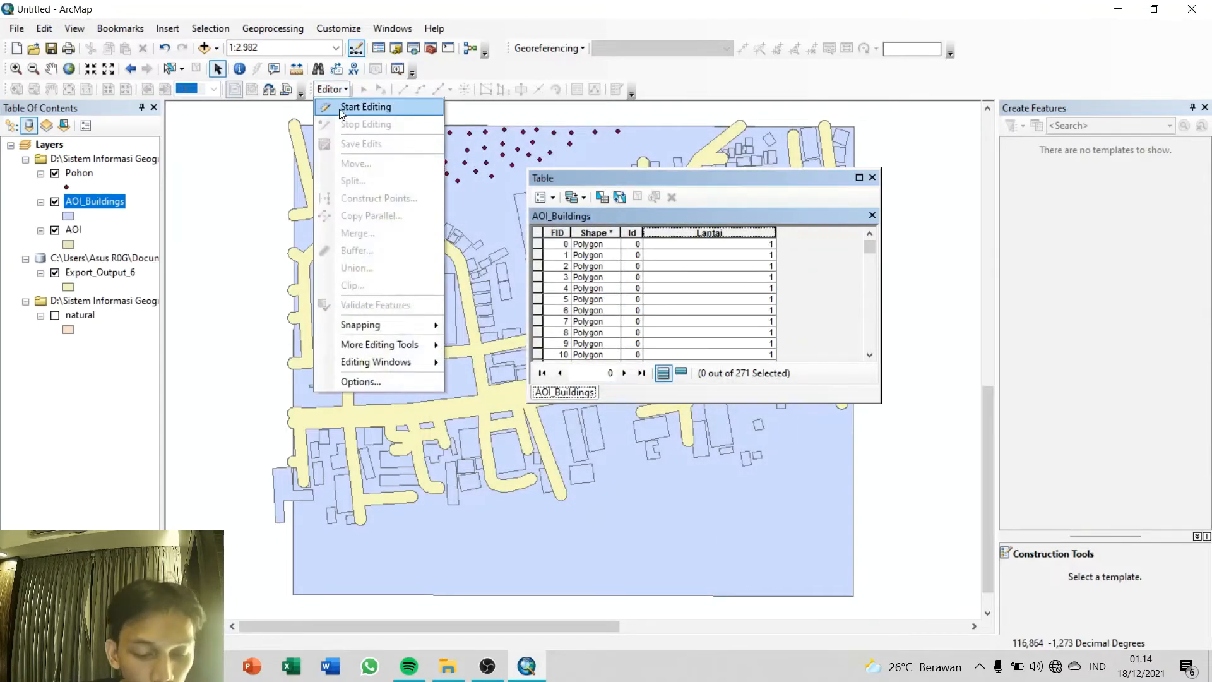
left_click(339, 108)
left_click(485, 212)
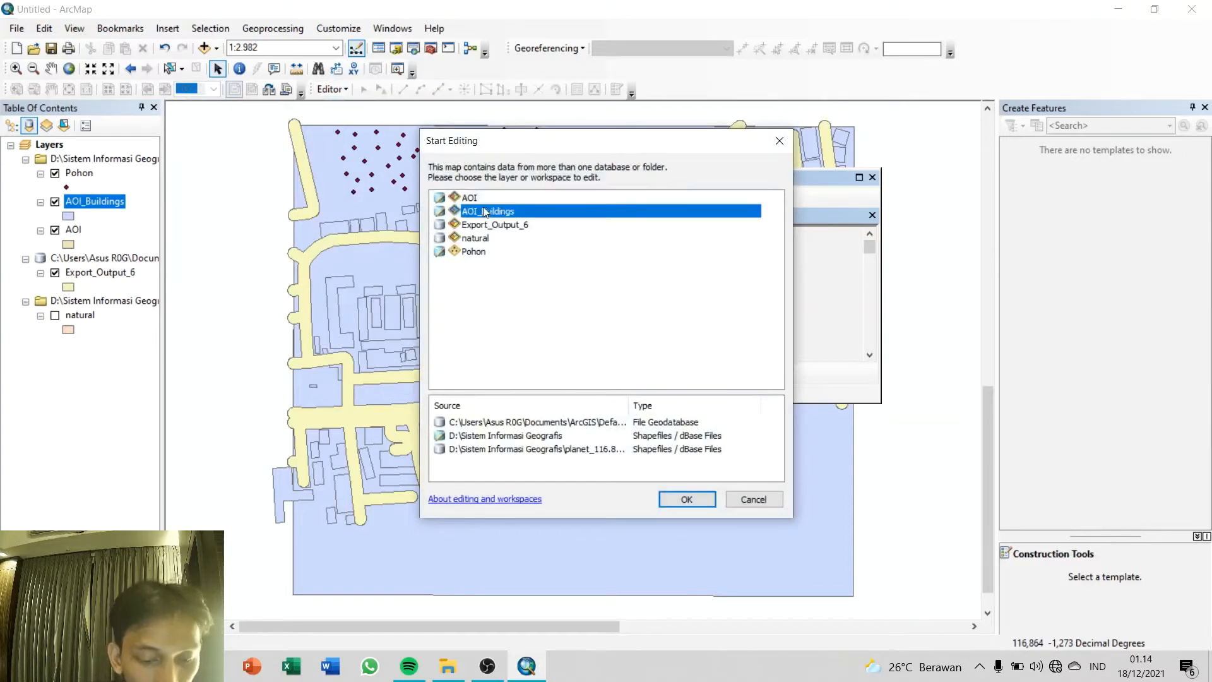
left_click(688, 500)
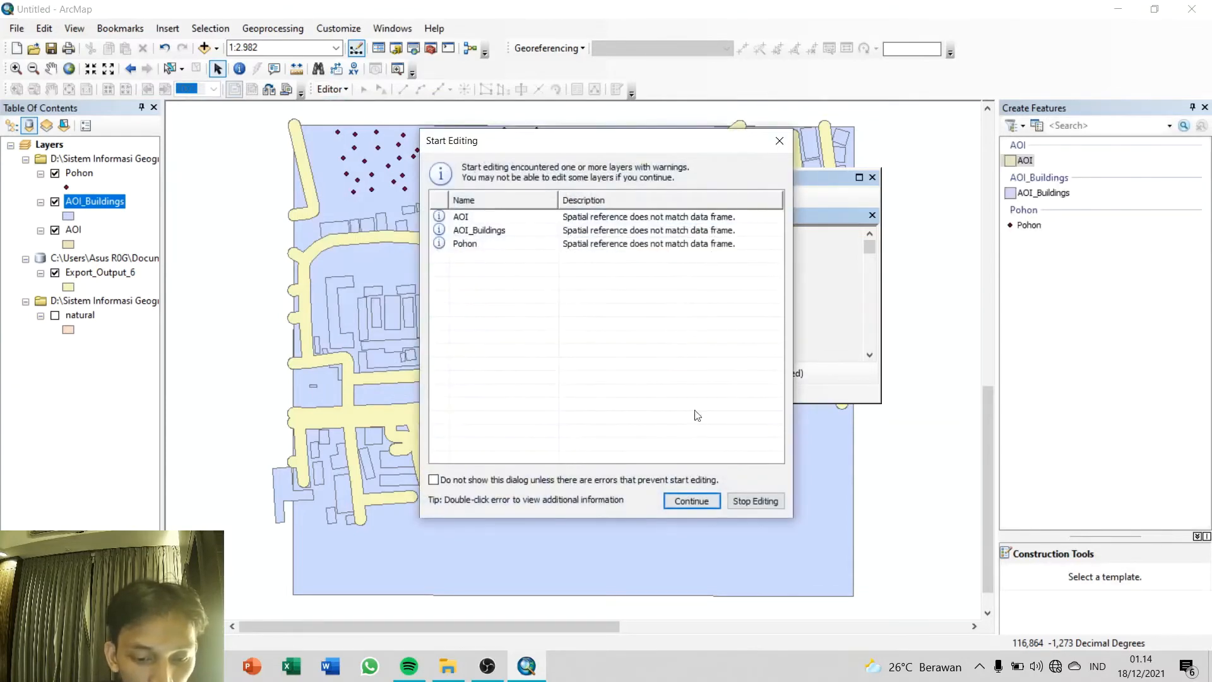
left_click(691, 500)
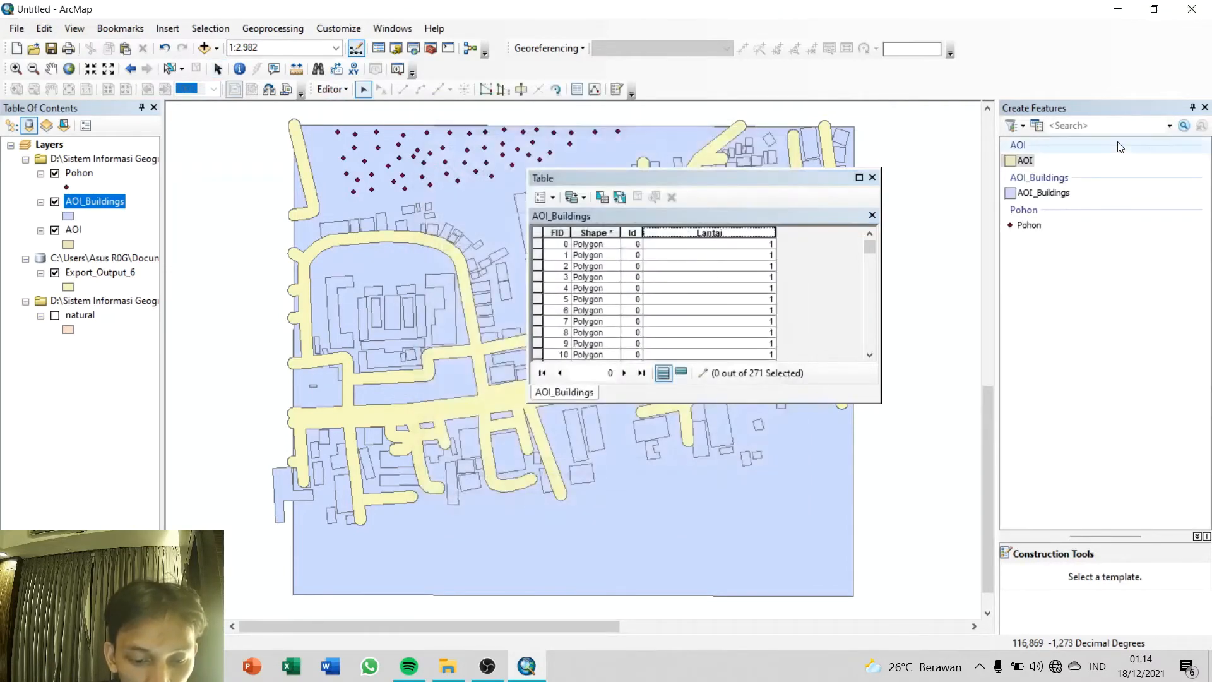
Step: Set Lantai to 0 for the AOI_Buildings record with FID 0
left_click(770, 245)
type("1")
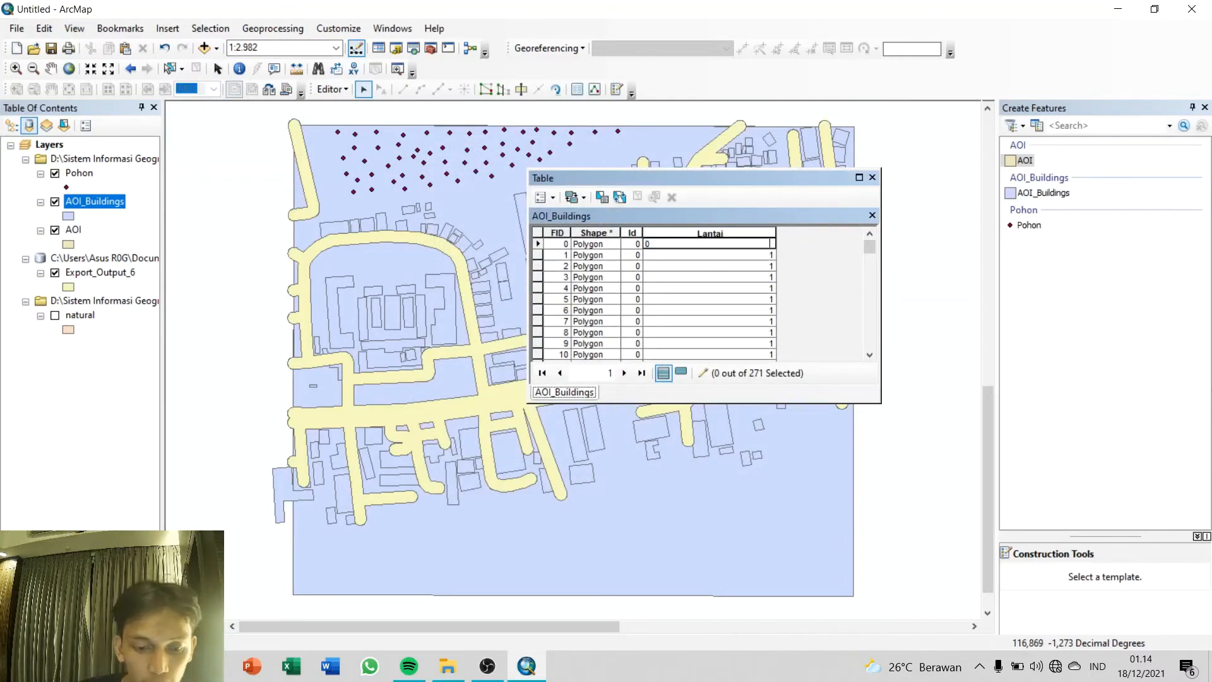
left_click(761, 255)
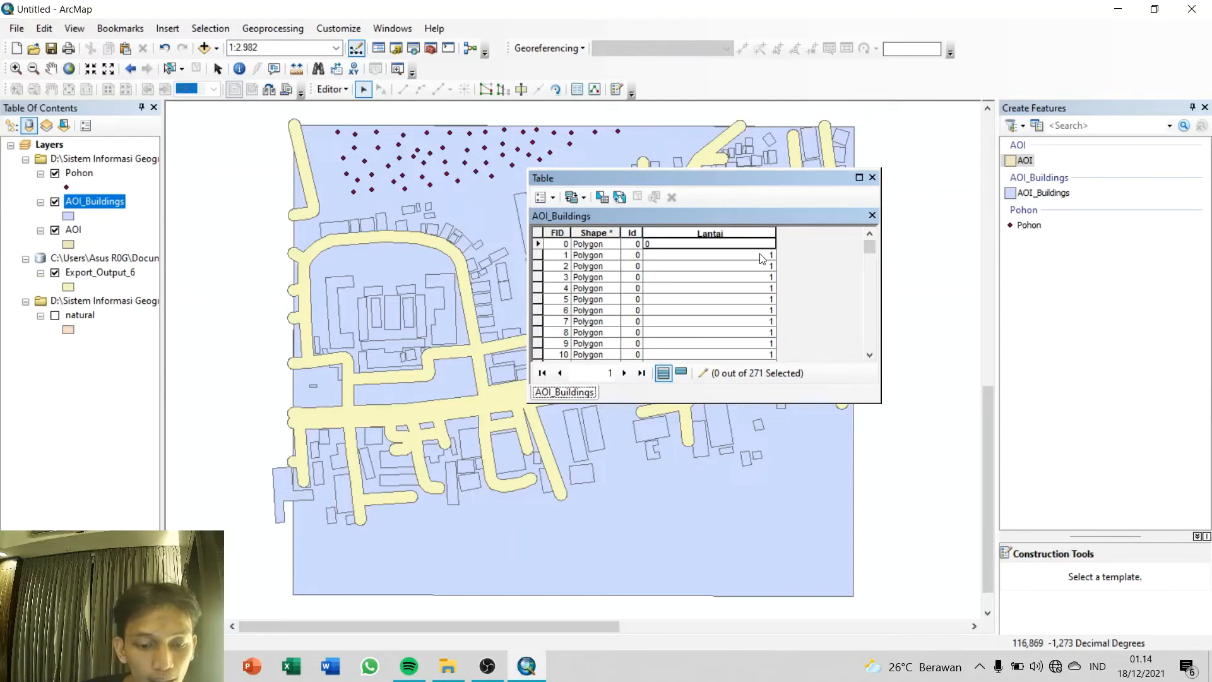
left_click(761, 245)
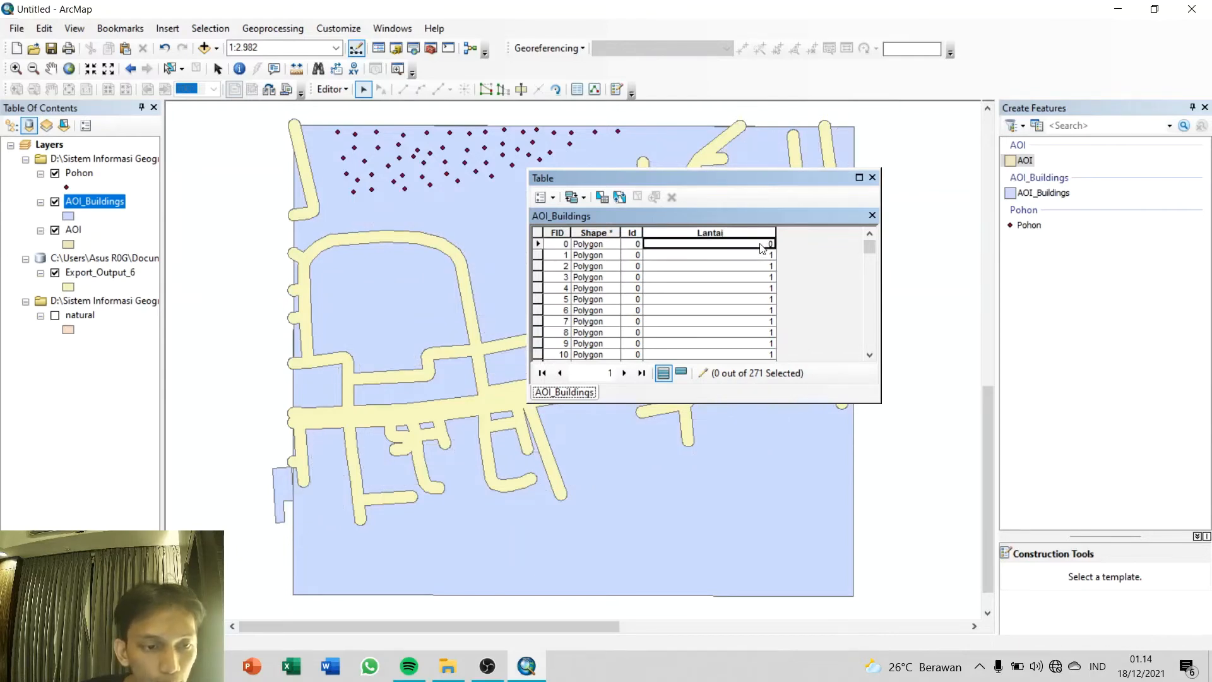
left_click(752, 256)
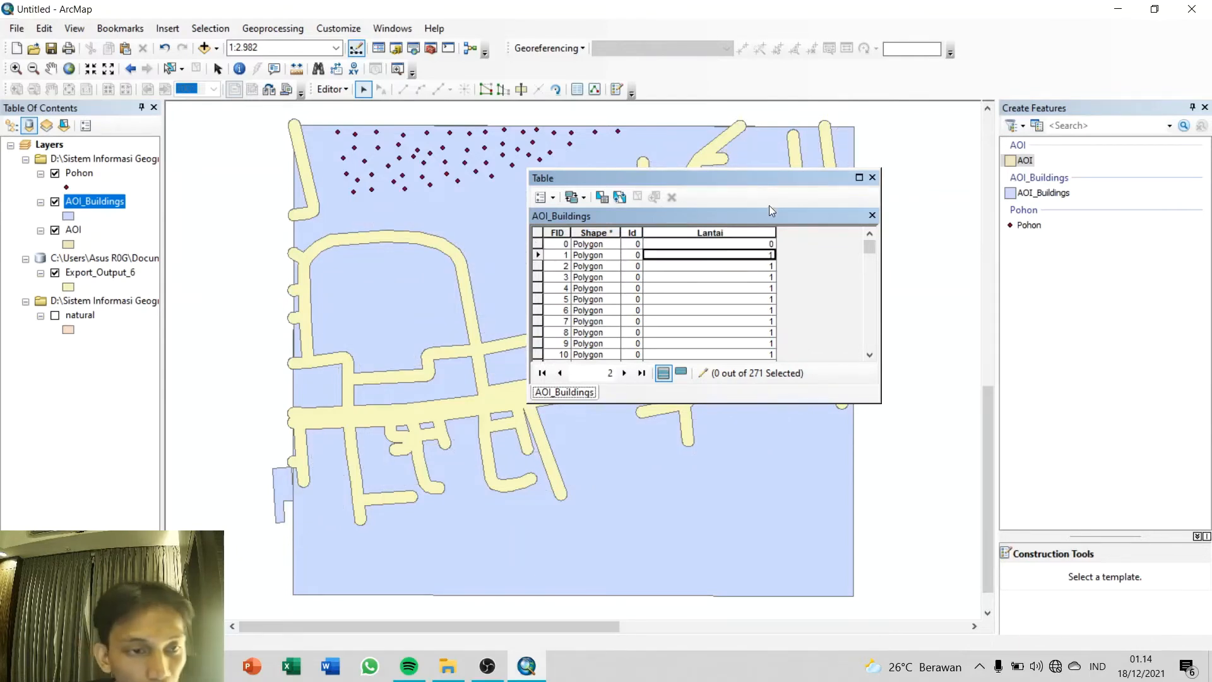
Step: Select the tall rectangular building south of the eastern main road (FID 33) and set its Lantai to 3
left_click_drag(770, 177, 998, 186)
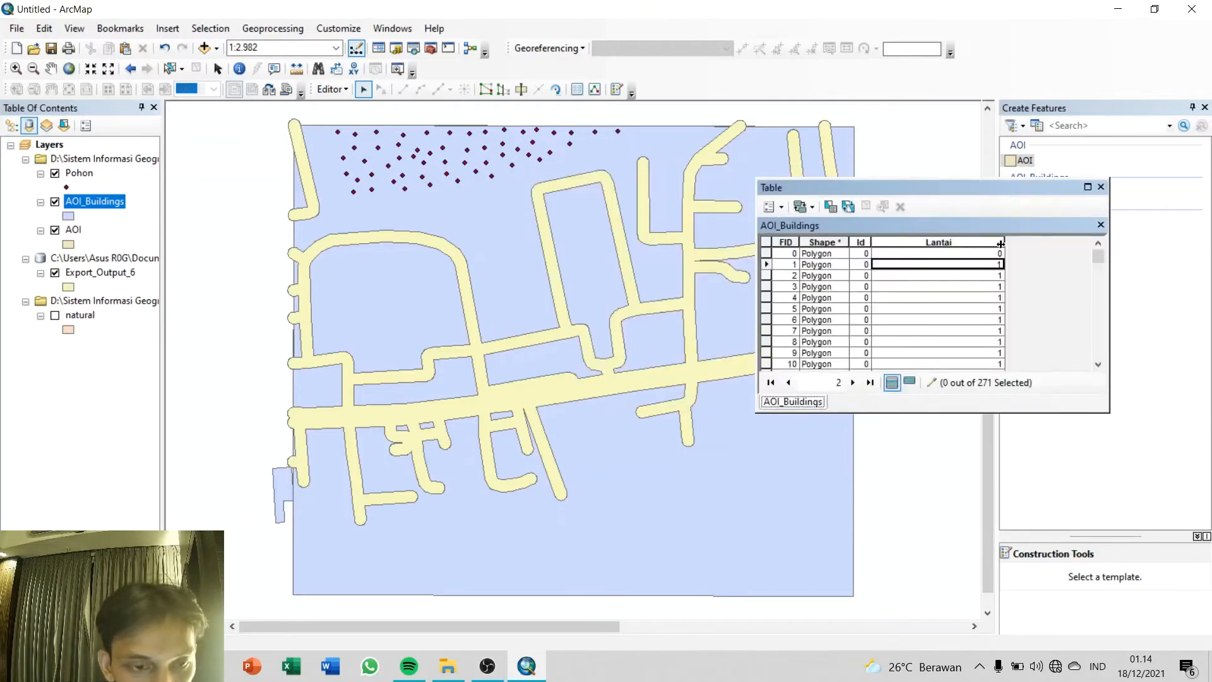
key("ctrl+a")
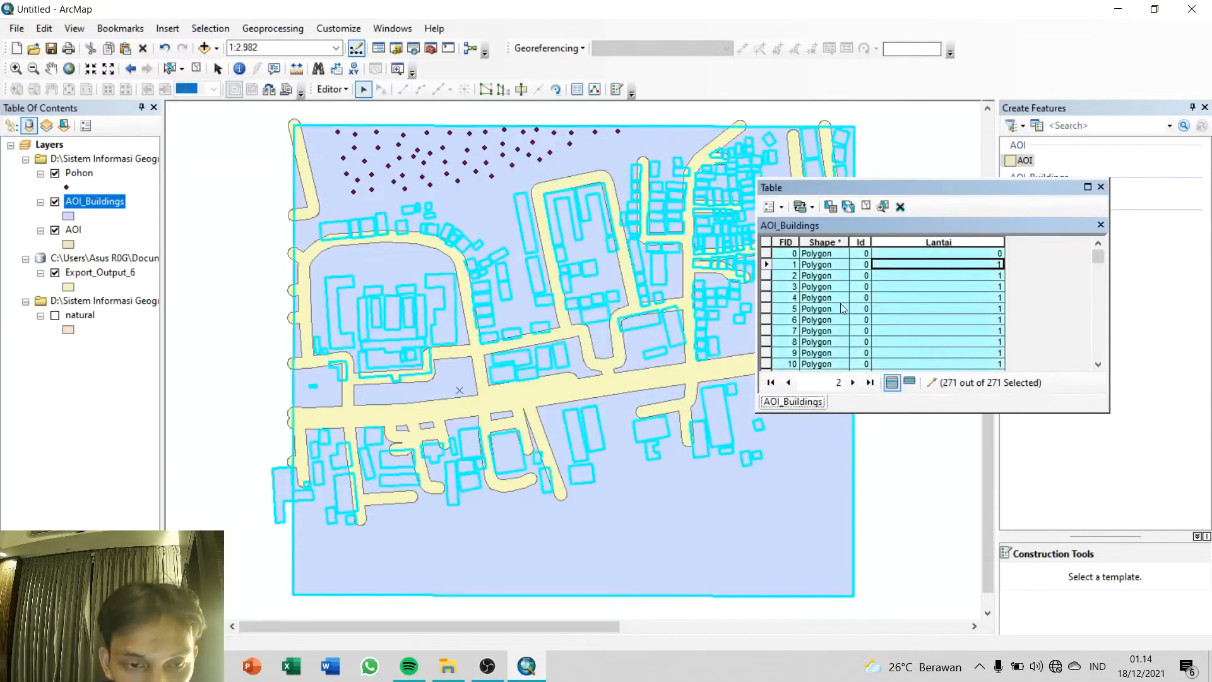
left_click(720, 416)
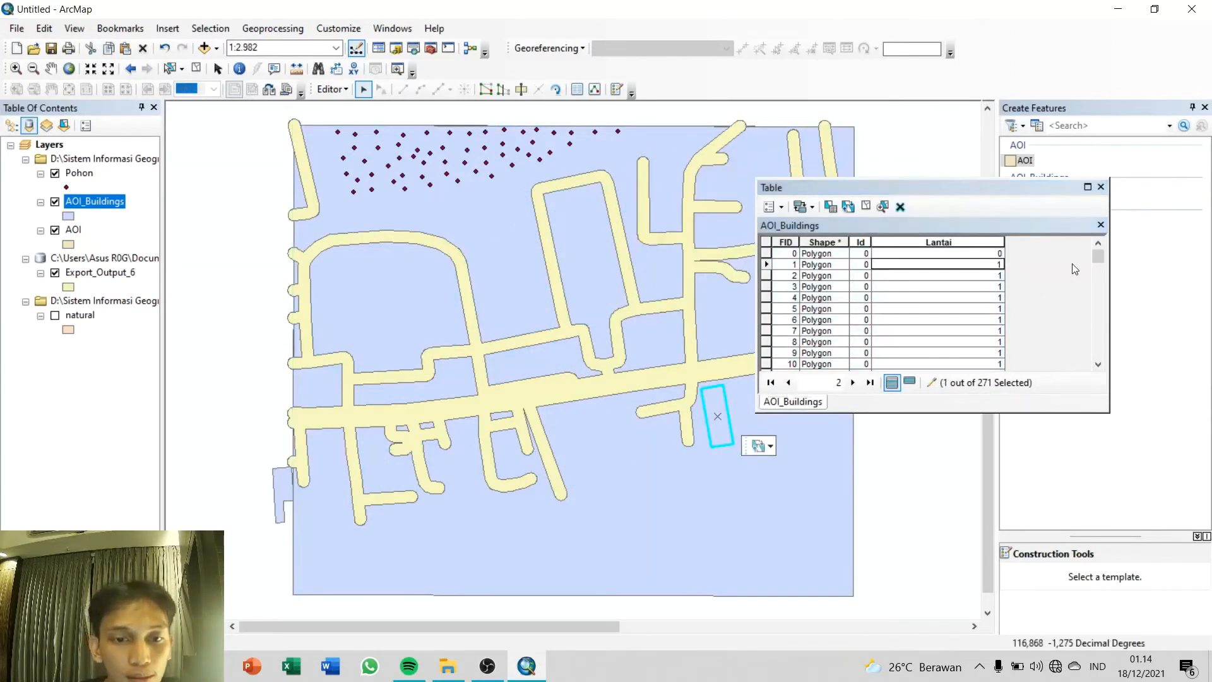
left_click_drag(1097, 259, 1097, 269)
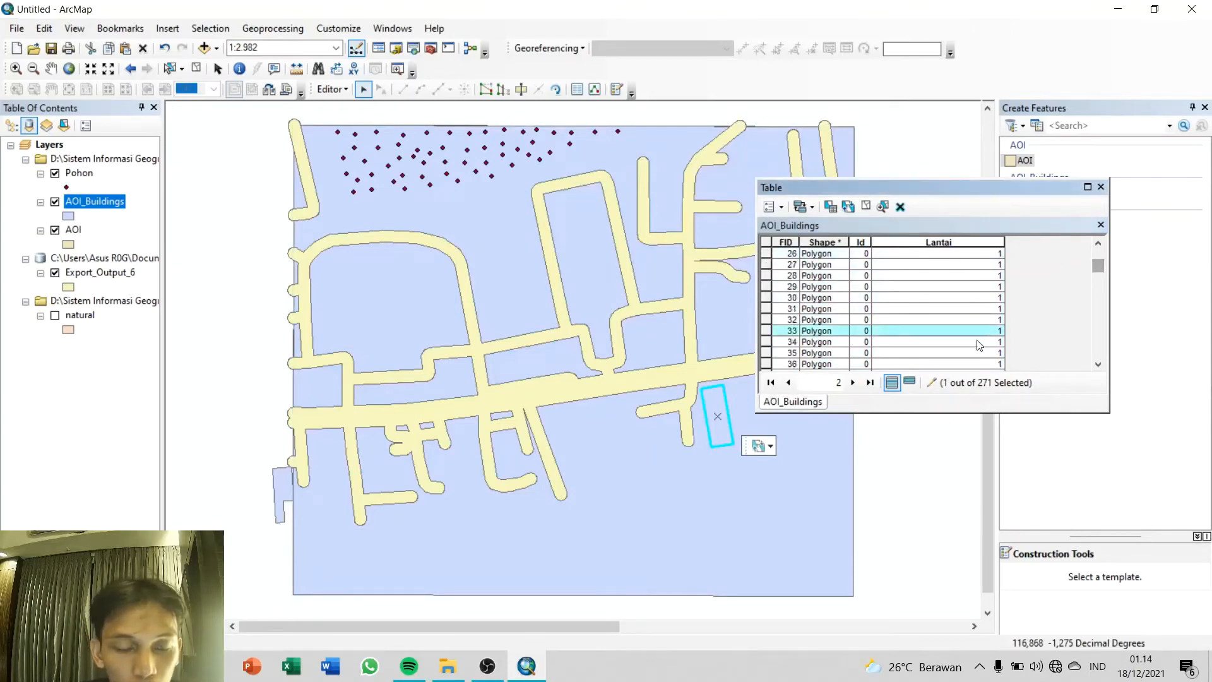
left_click(996, 330)
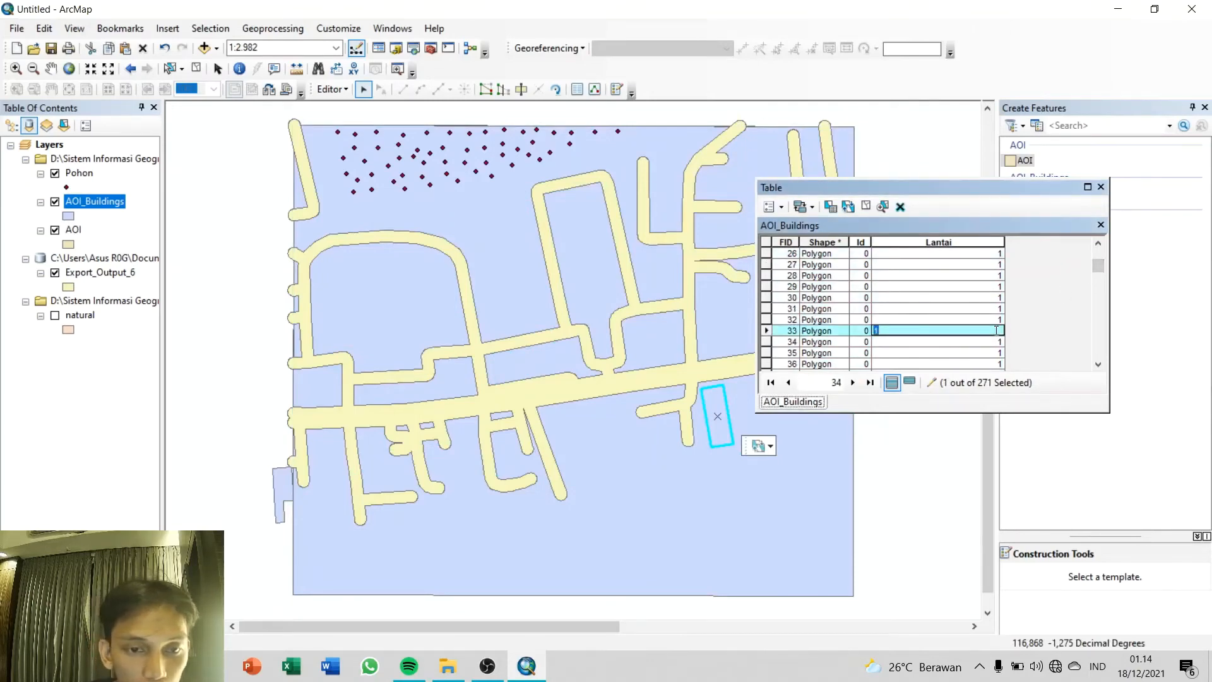
left_click(942, 322)
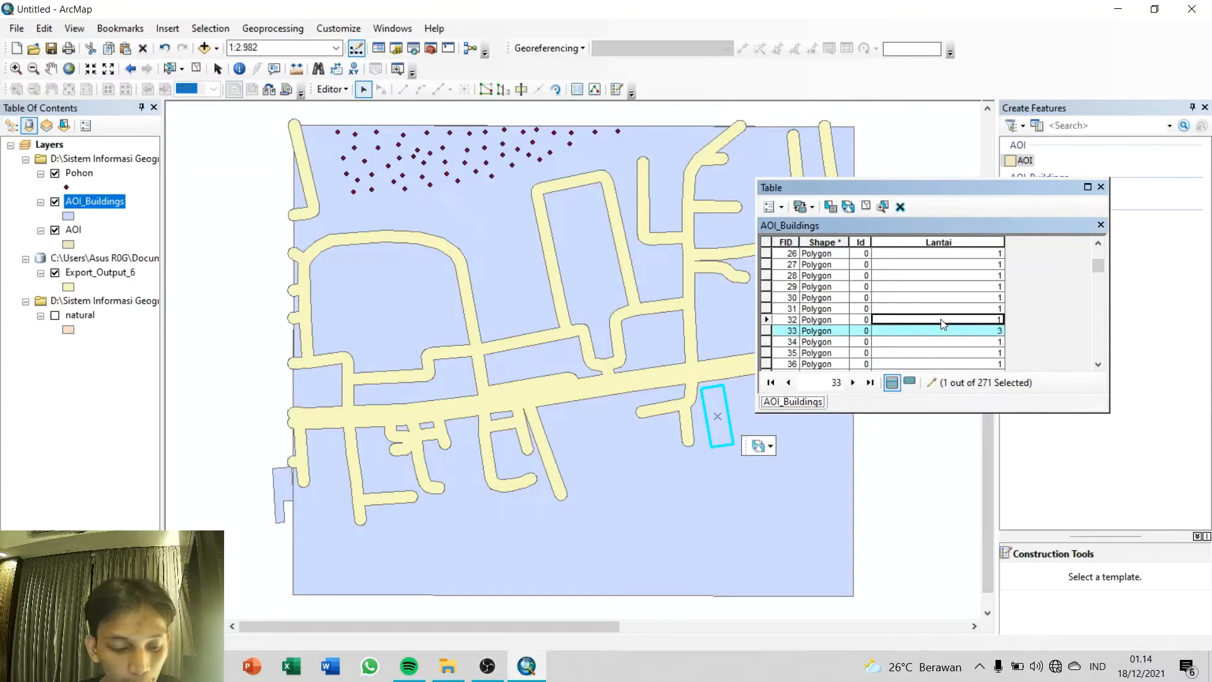
Step: Select the smaller building just west of building FID 33 (FID 35) and set its Lantai to 3
key("ctrl+a")
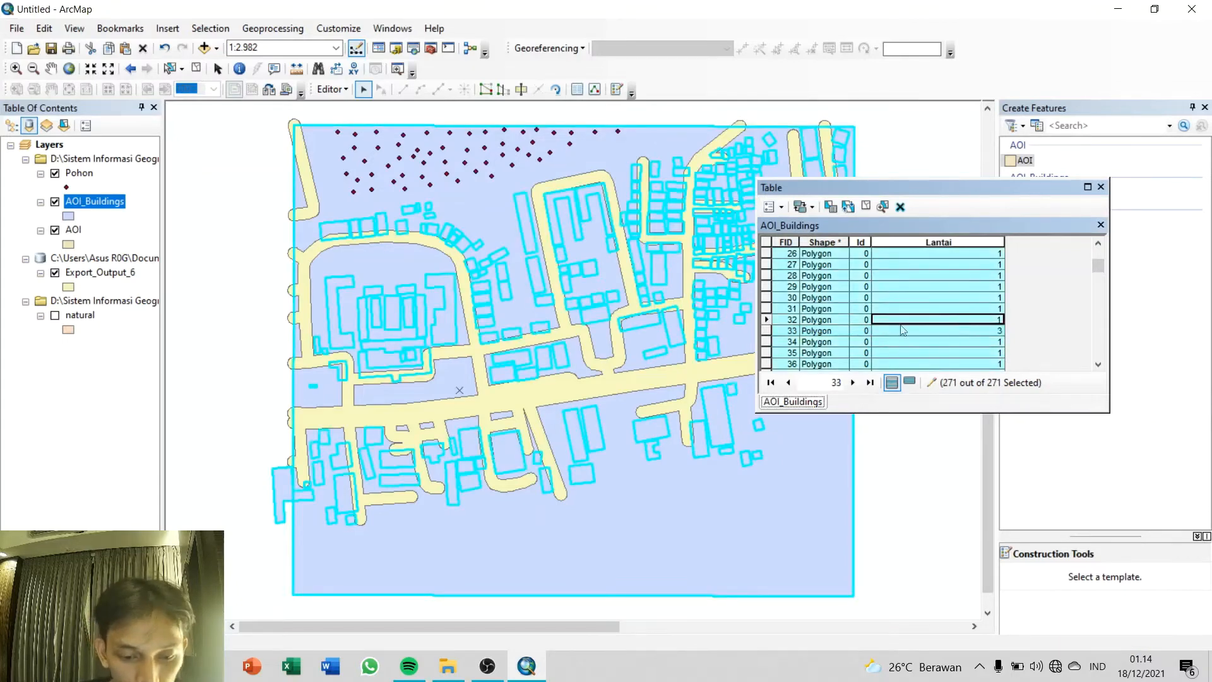
left_click(654, 436)
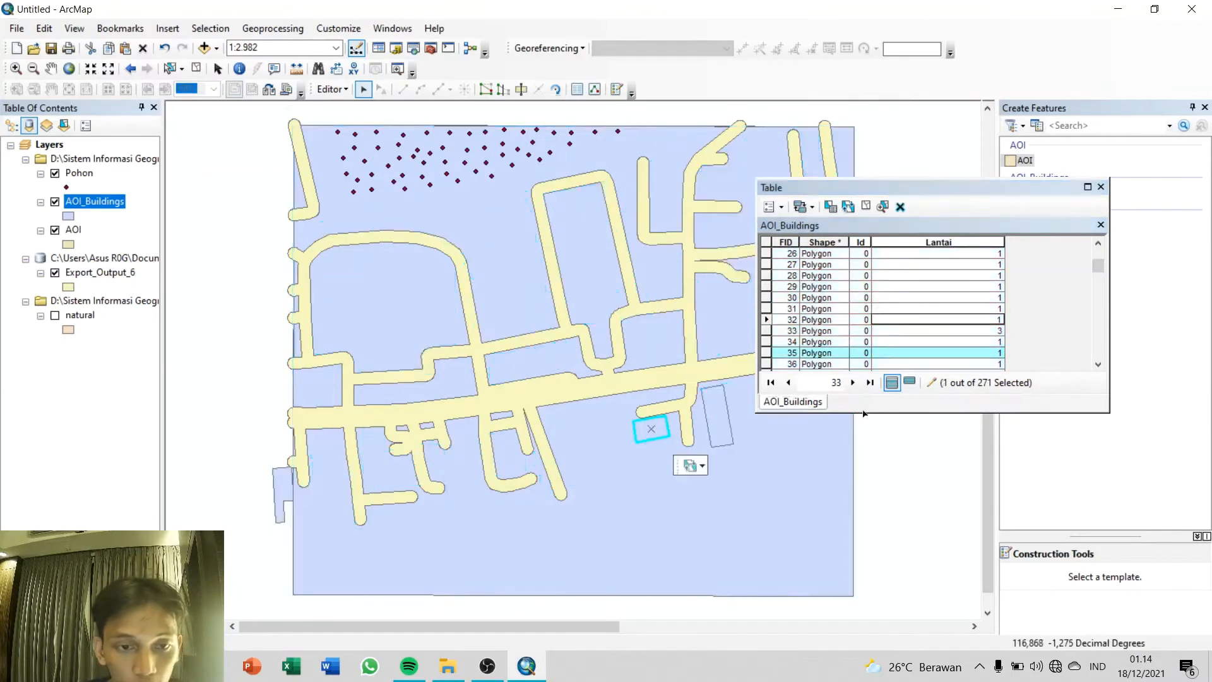
double_click(997, 355)
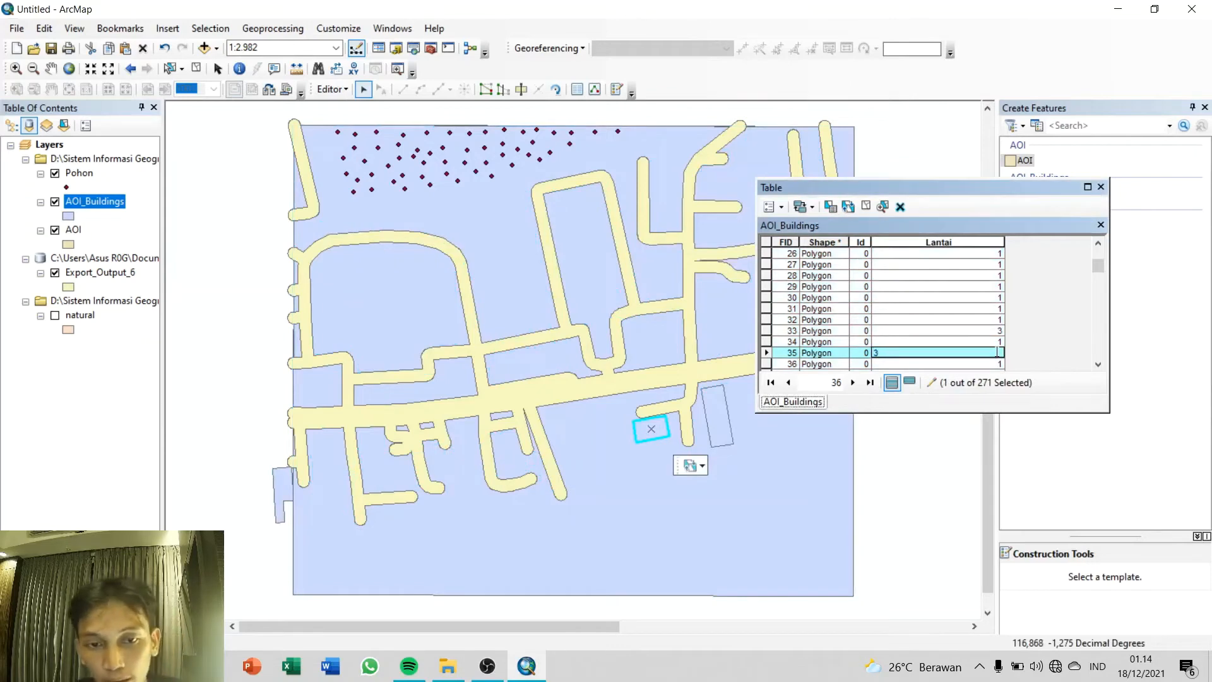
left_click(1003, 330)
Step: Select the eastern U-shaped building inside the northern road loop (FID 167) and set its Lantai to 2
key("ctrl+a")
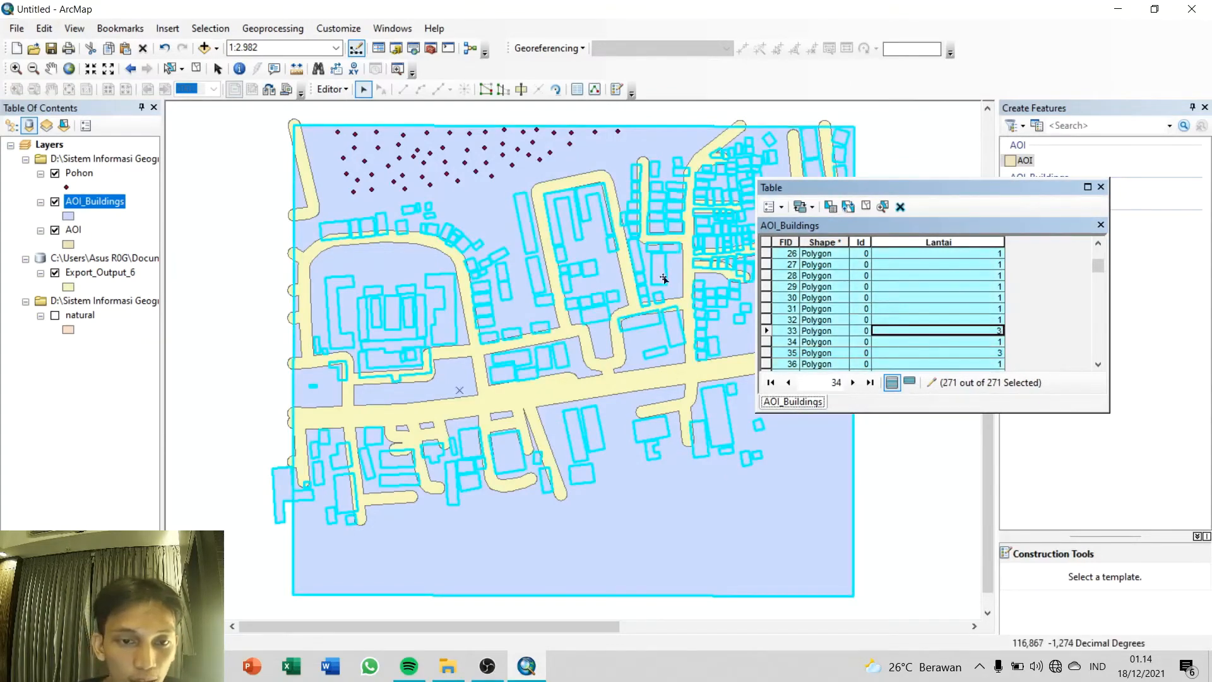
left_click(581, 193)
left_click_drag(1096, 270, 1093, 321)
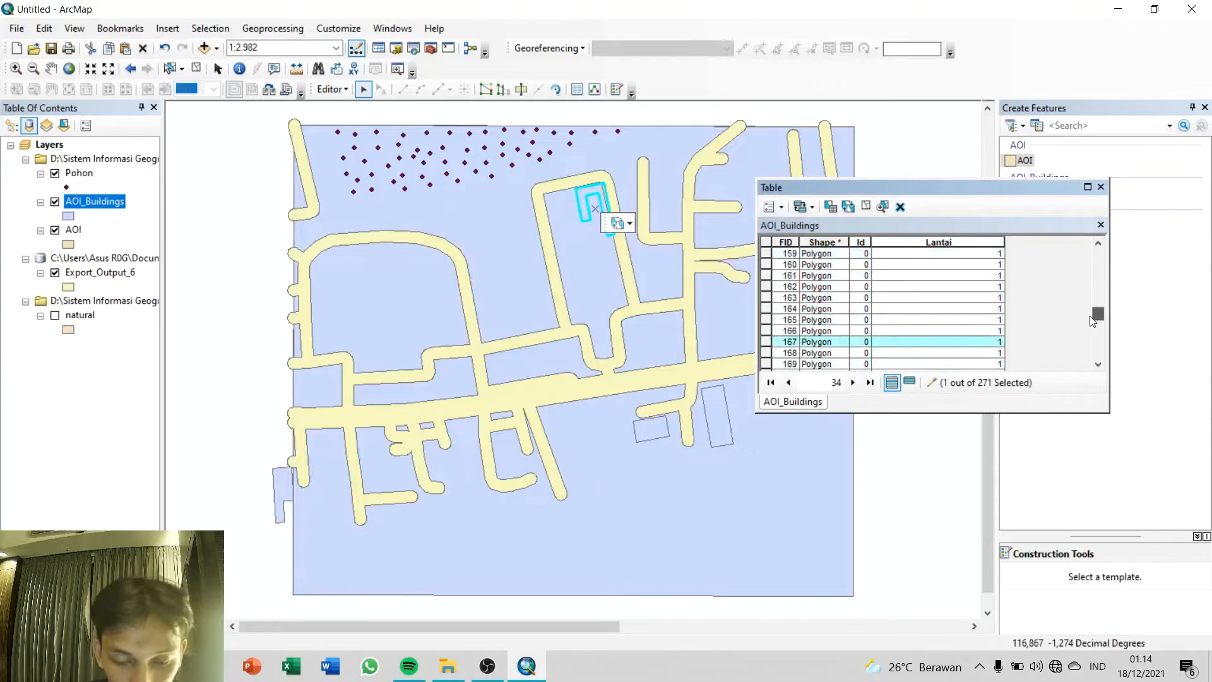
left_click(994, 341)
double_click(994, 341)
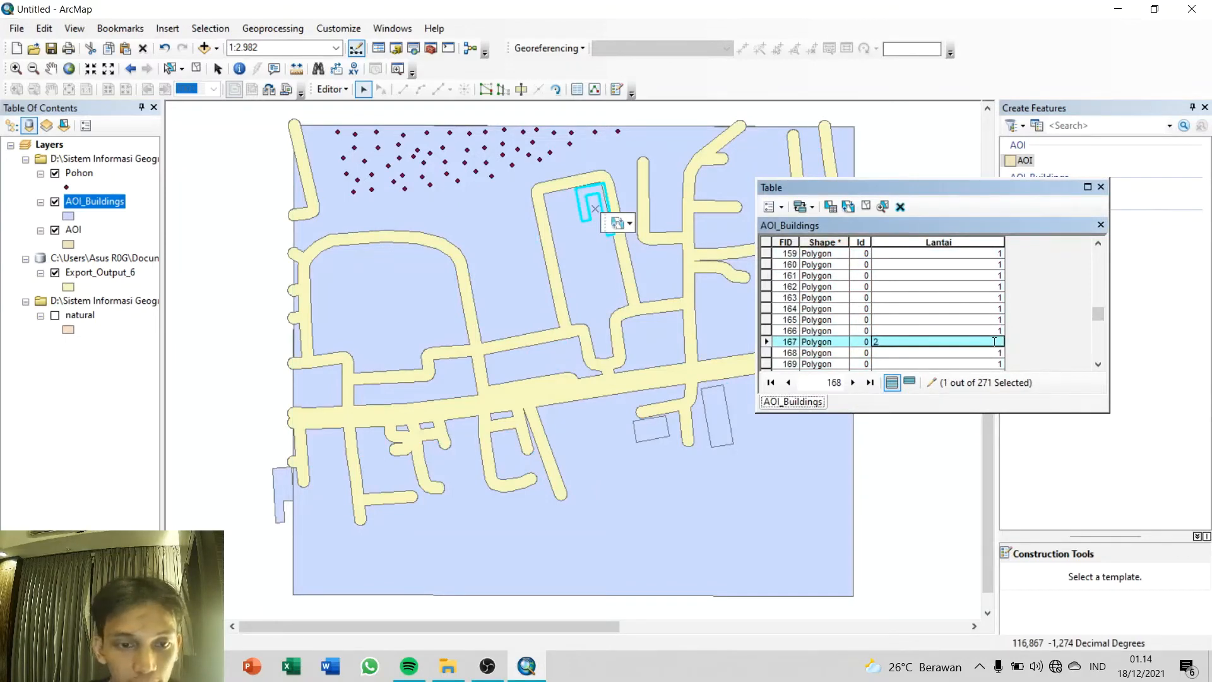
left_click(953, 330)
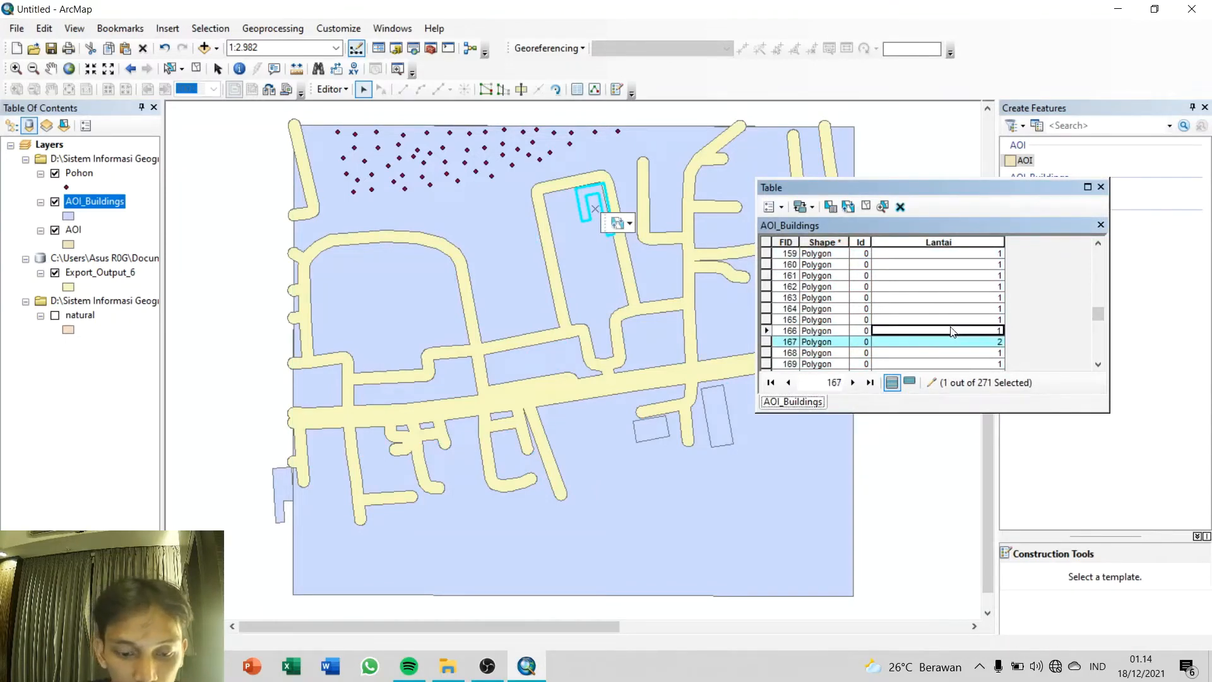
Step: Select the western U-shaped building inside the northern road loop (FID 168) and set its Lantai to 2
key("ctrl+a")
left_click(568, 200)
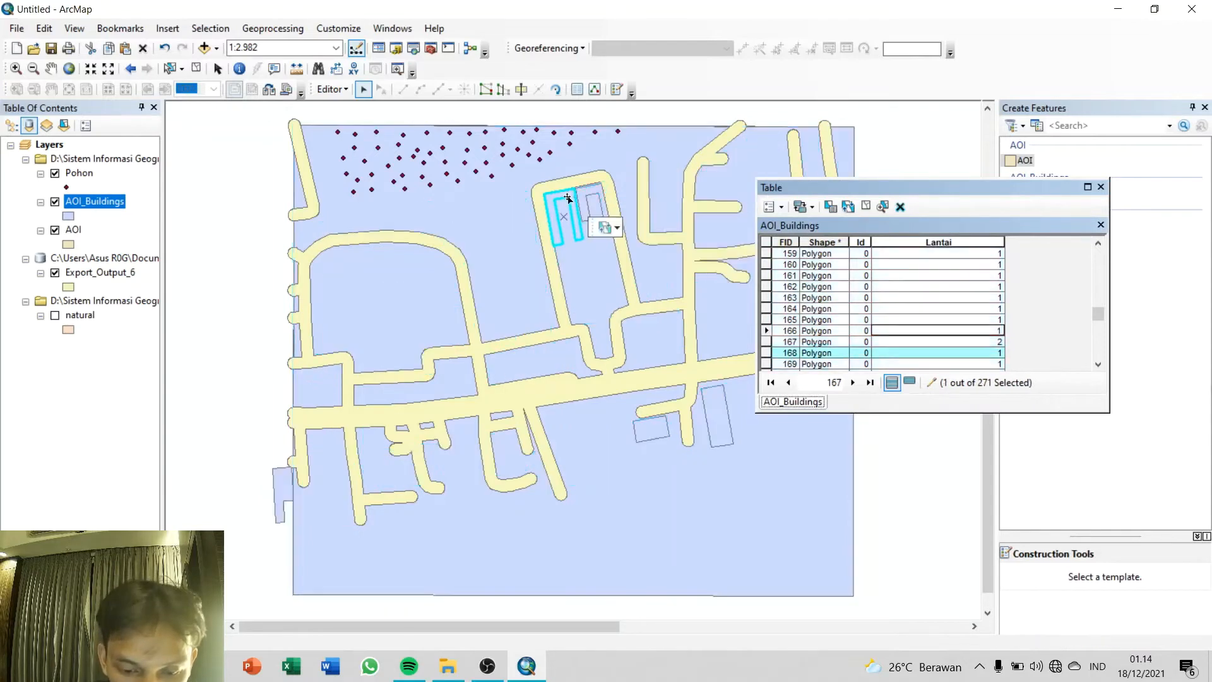
left_click(970, 353)
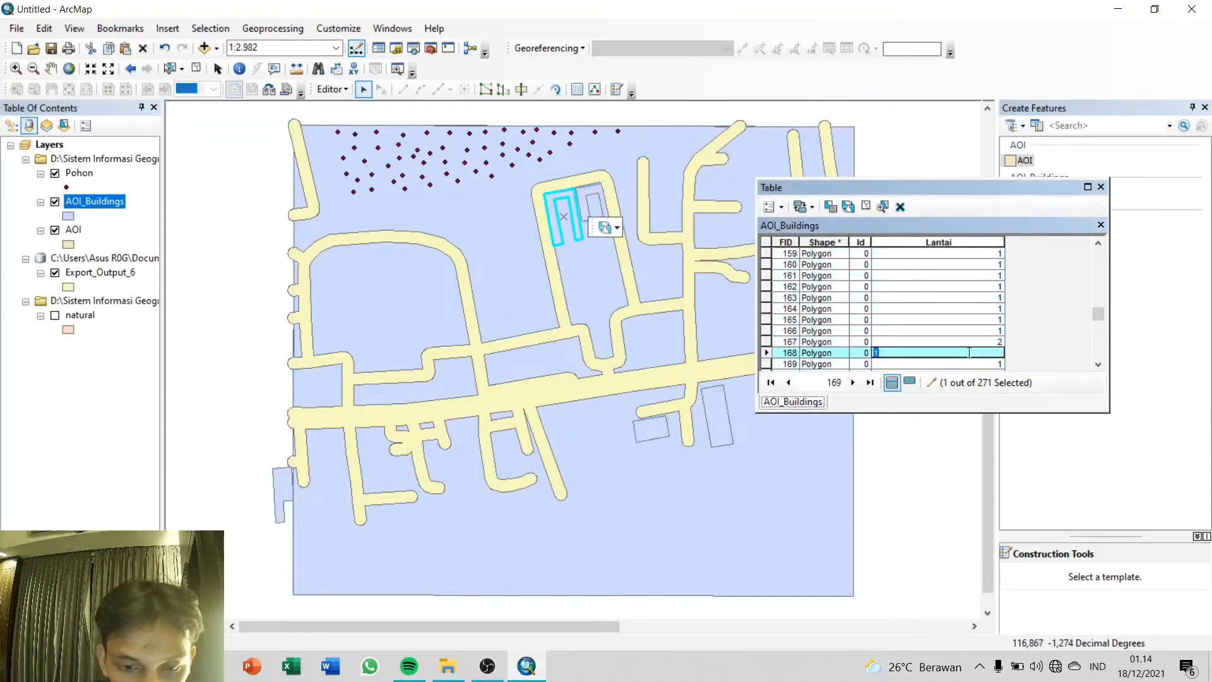
left_click(986, 289)
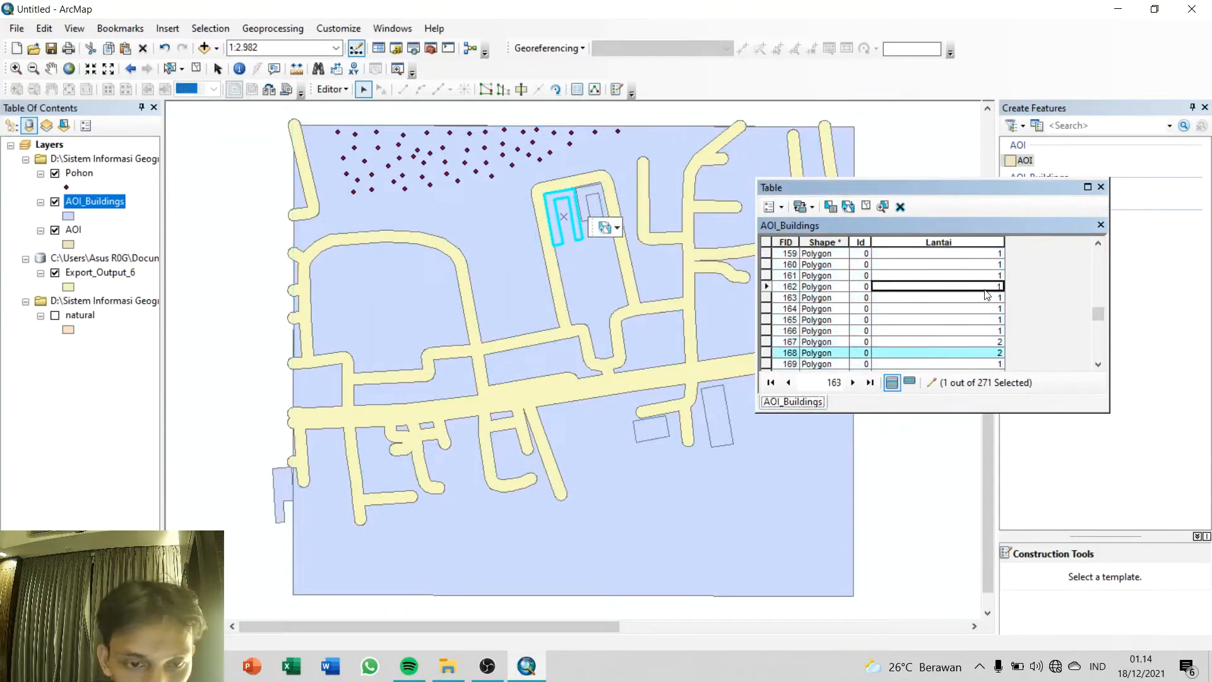
Step: Select the building inside the U-shaped road south of the main road (FID 265) and set its Lantai to 3
left_click(509, 453)
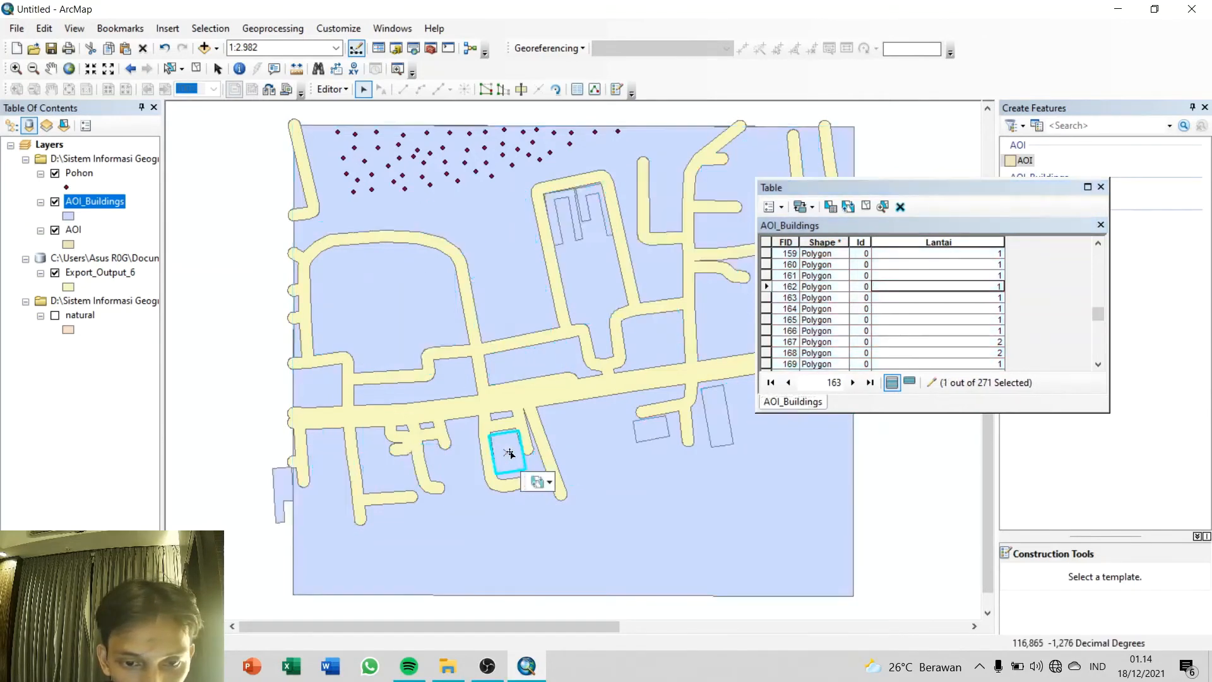
left_click_drag(1098, 314, 1098, 350)
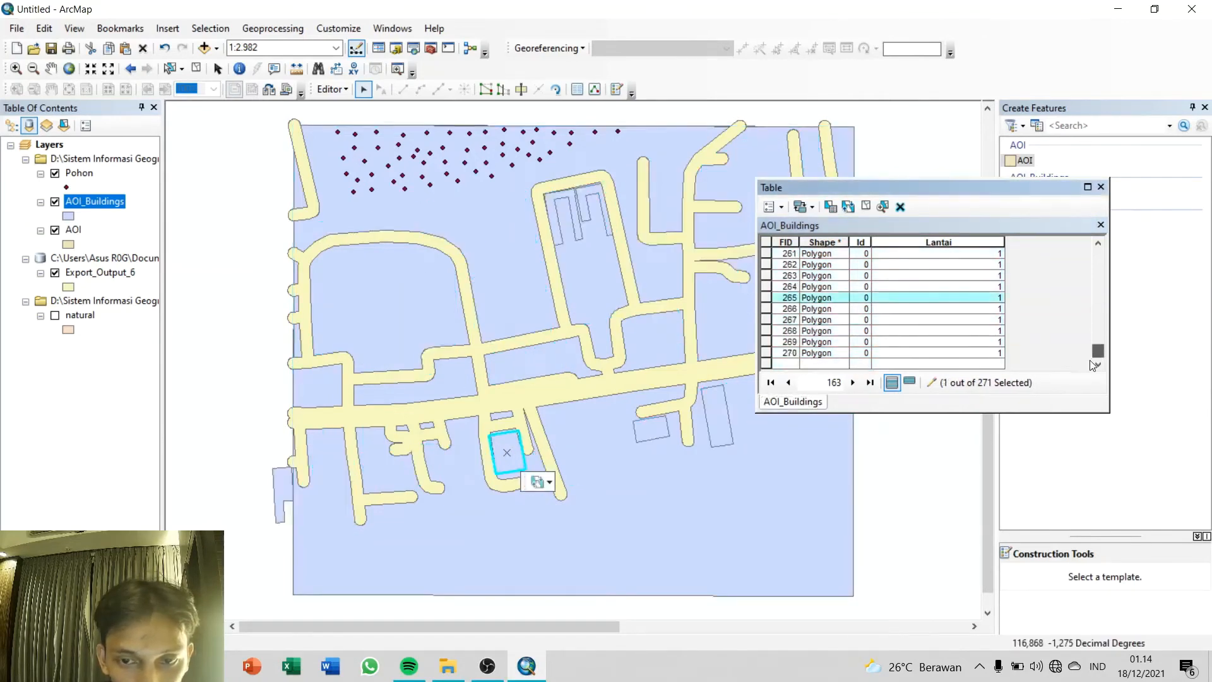
left_click(995, 297)
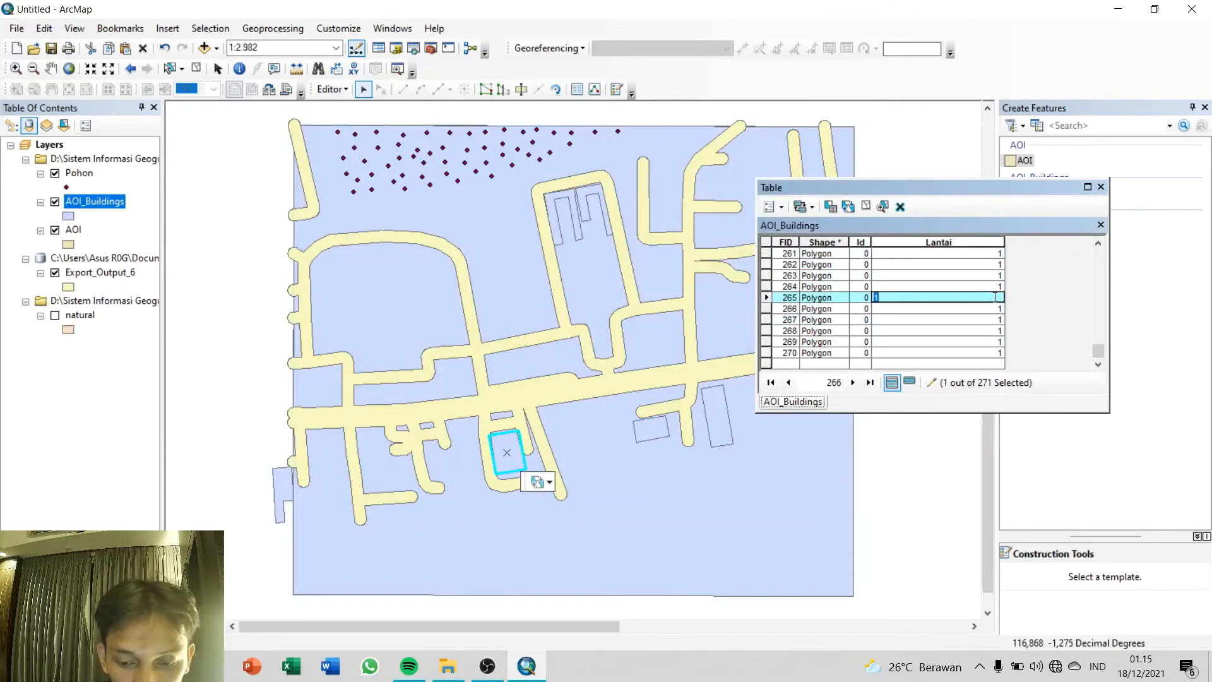
key("Return")
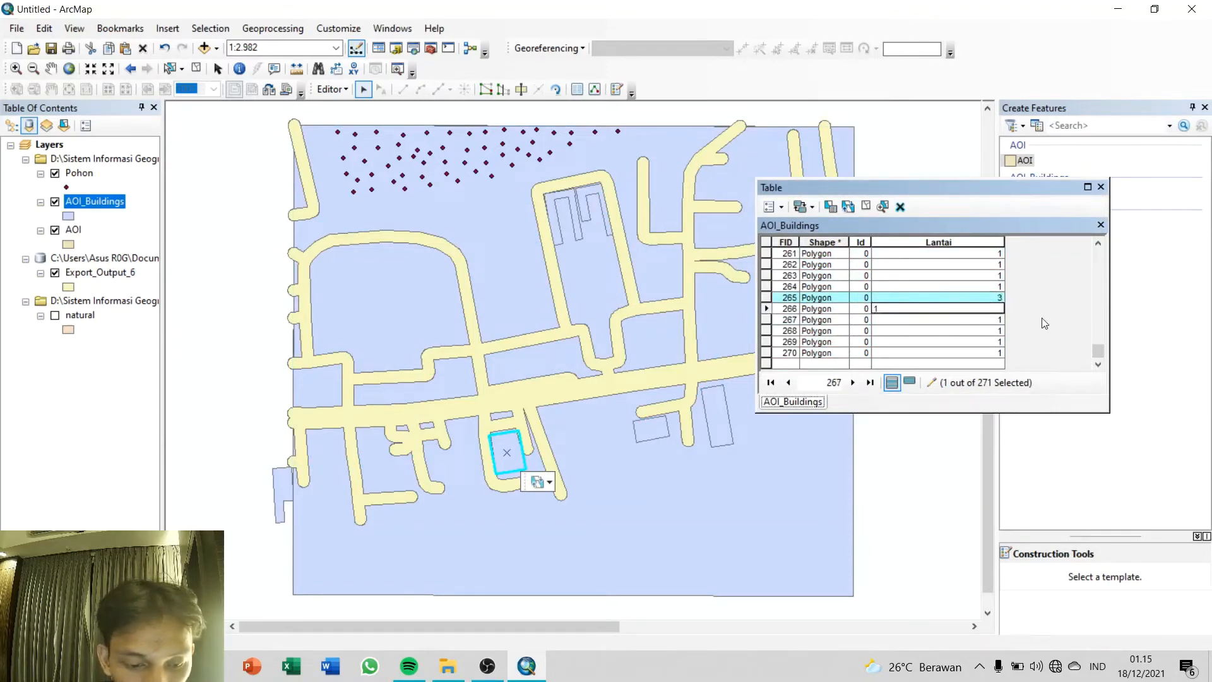
left_click(988, 331)
Step: Select the C-shaped building on the east side of the western road loop (FID 259) and set its Lantai to 3
key("ctrl+a")
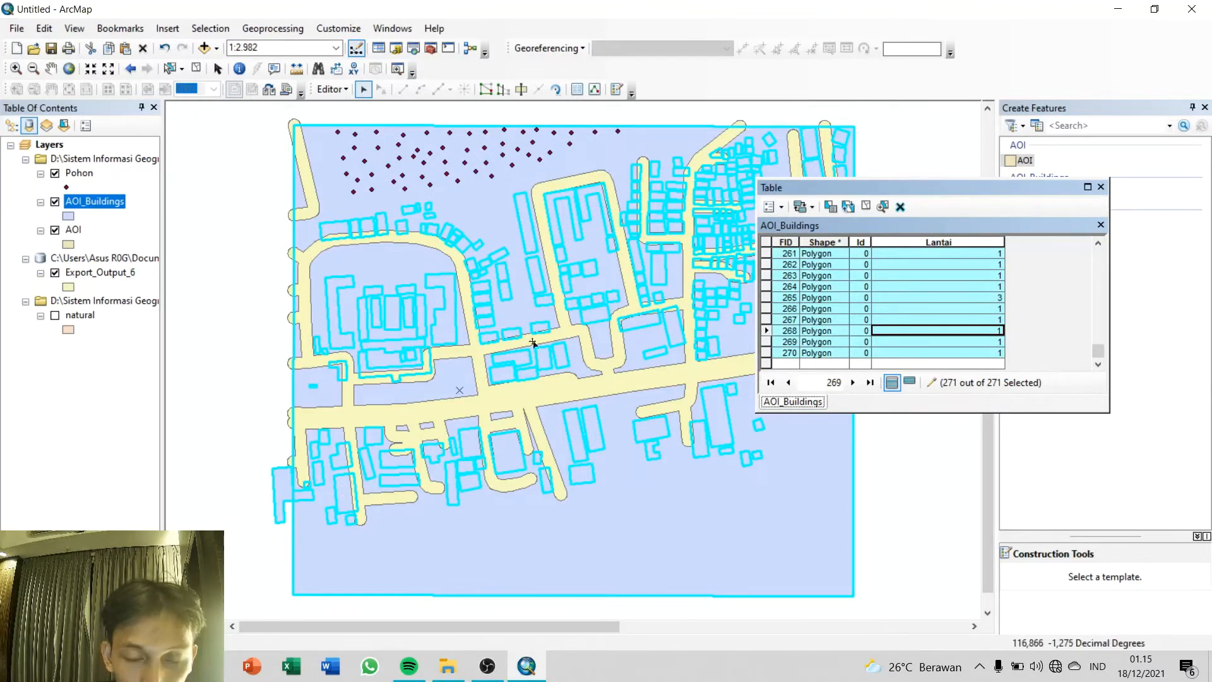
left_click(437, 328)
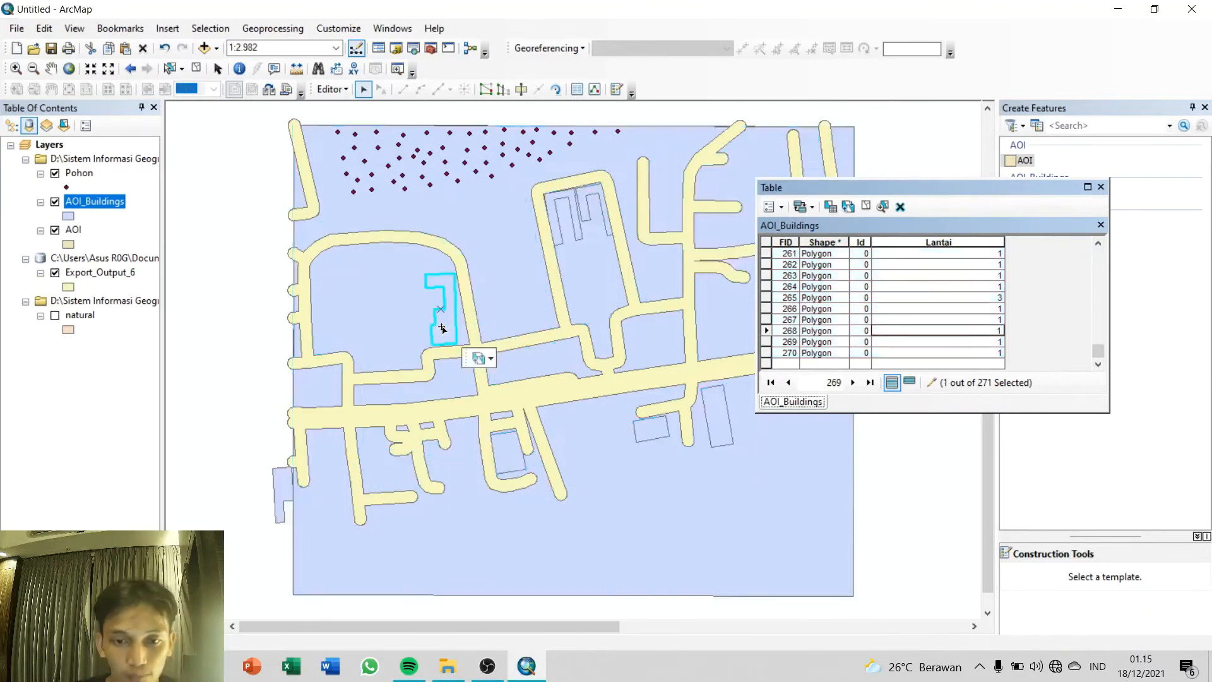
left_click_drag(1098, 351, 1099, 346)
left_click(997, 330)
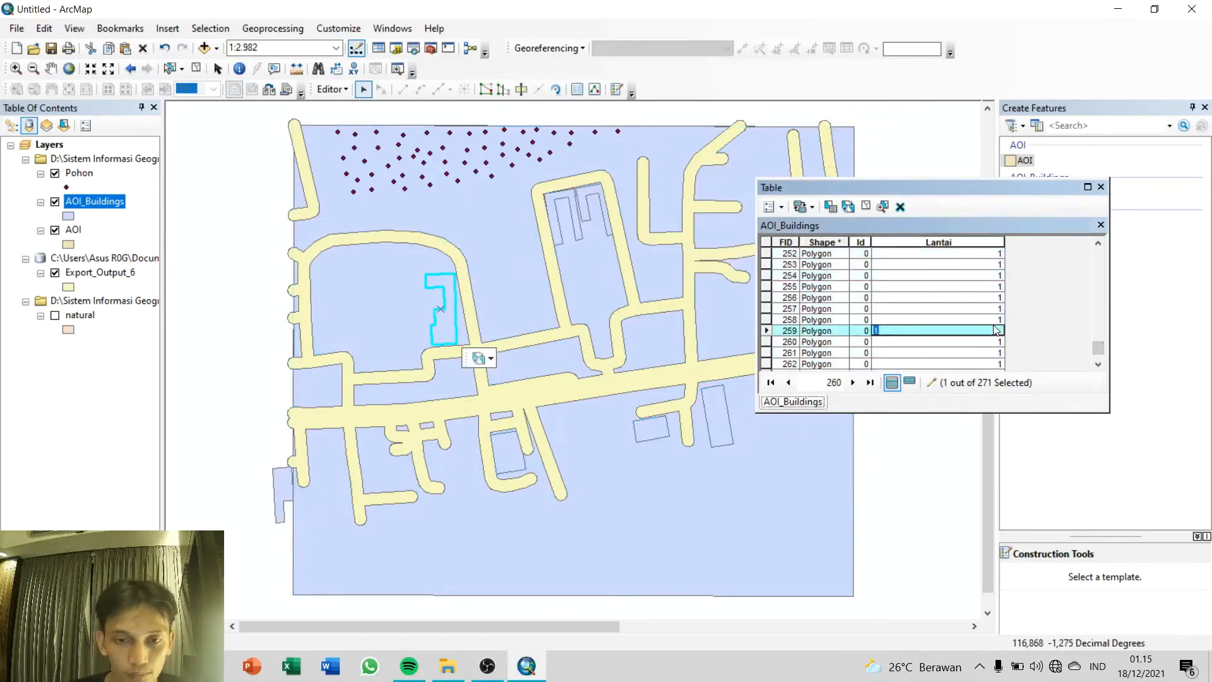
type("3")
key("Return")
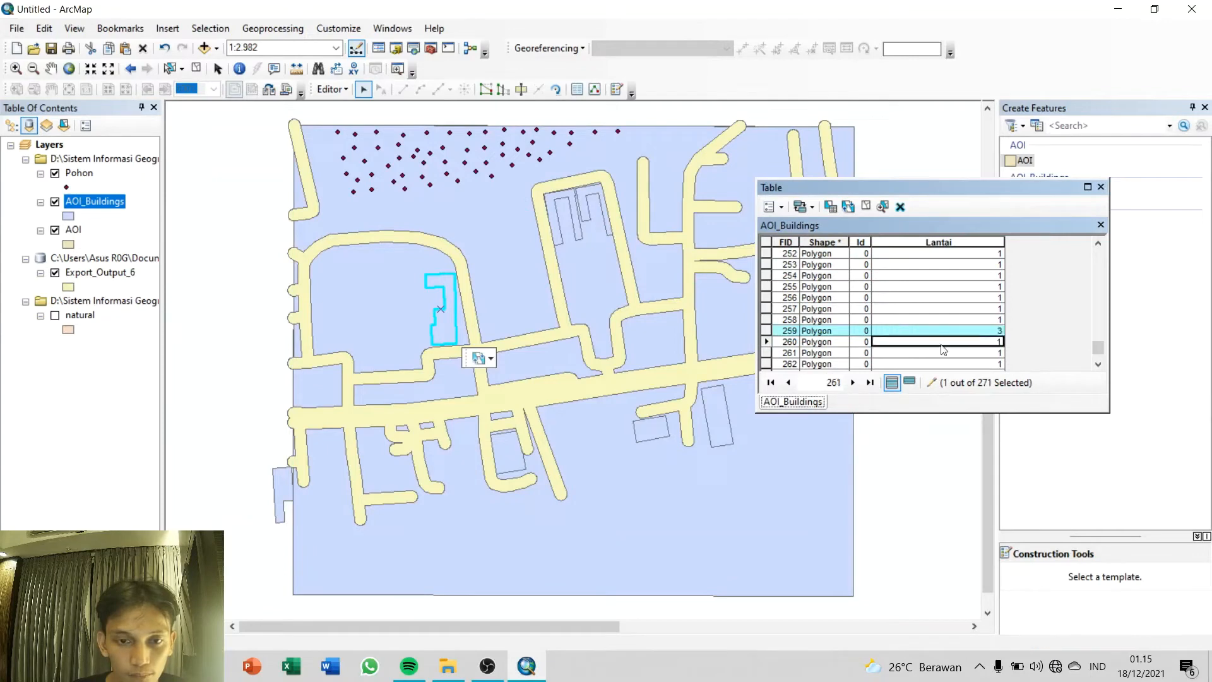
Step: Select the C-shaped building on the west side of the western road loop (FID 4) and set its Lantai to 3
key("ctrl+a")
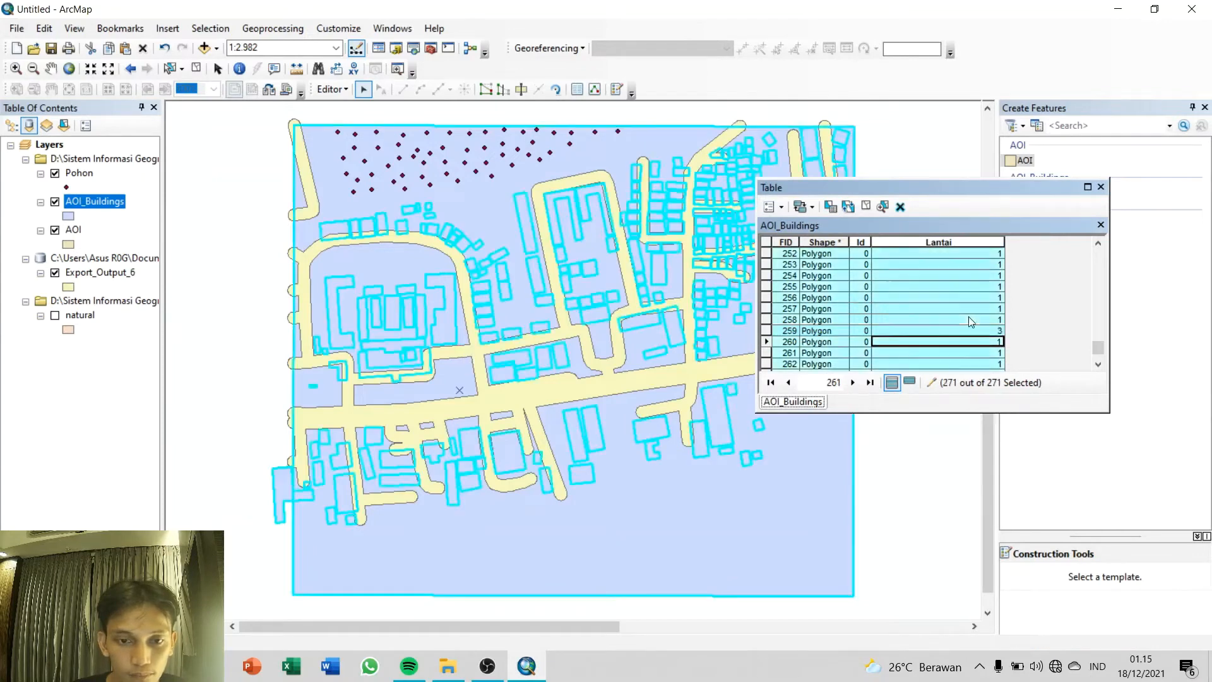
left_click(331, 324)
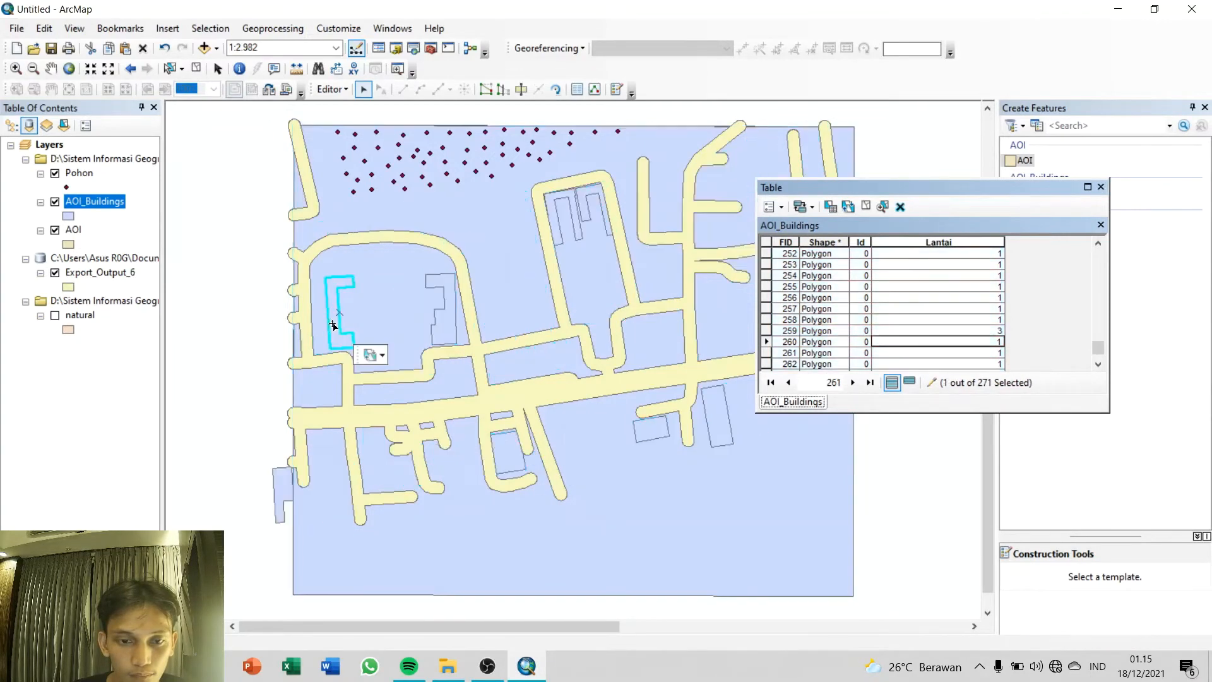
left_click_drag(1108, 354, 1108, 257)
left_click(975, 298)
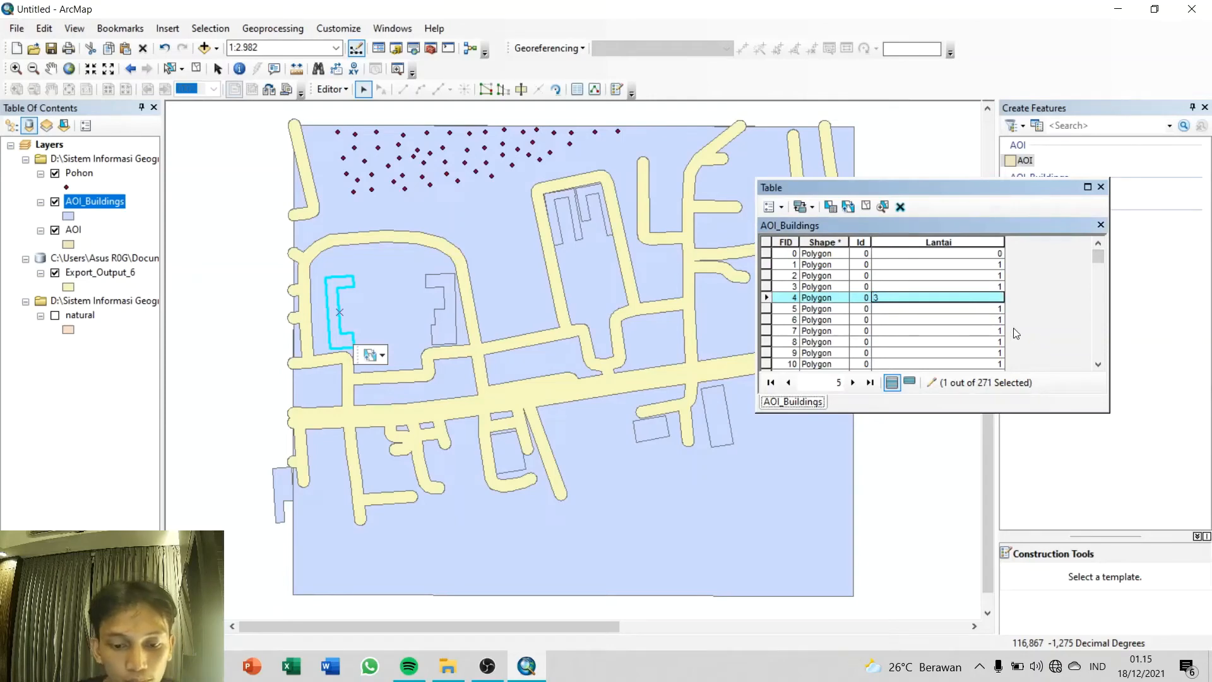
left_click(969, 331)
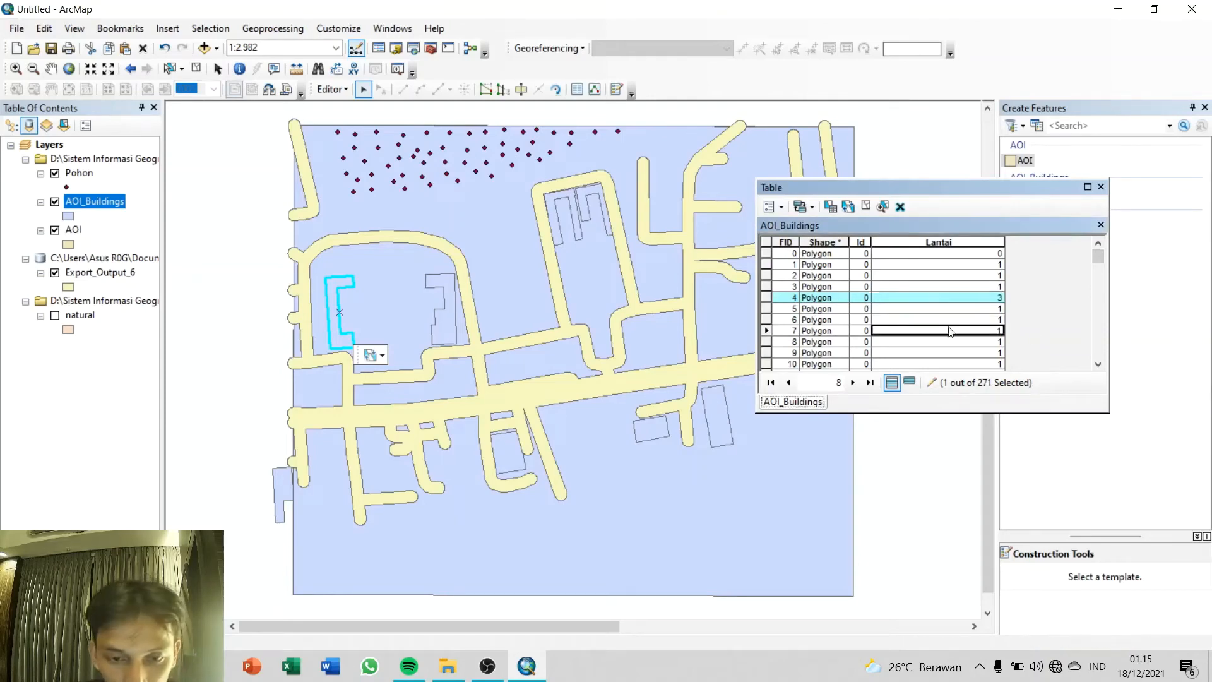
Step: Select the long narrow building between the two northeastern roads (FID 133) and set its Lantai to 2
left_click_drag(955, 183, 1016, 229)
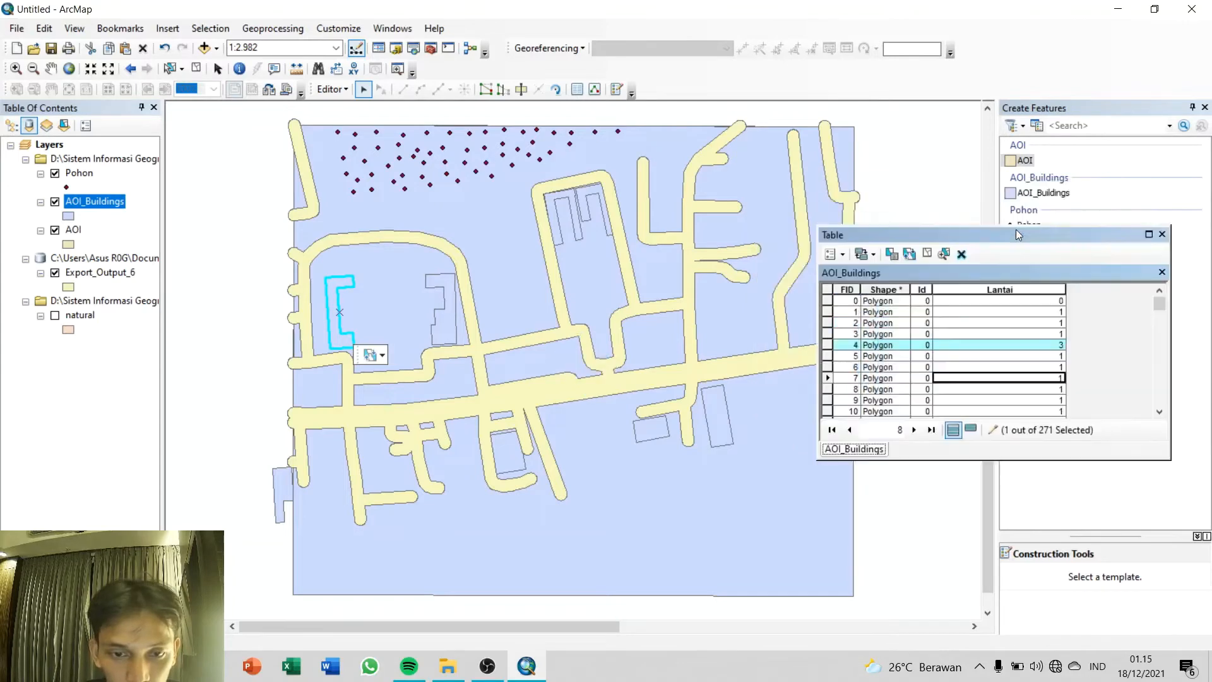
left_click(973, 326)
key("ctrl+a")
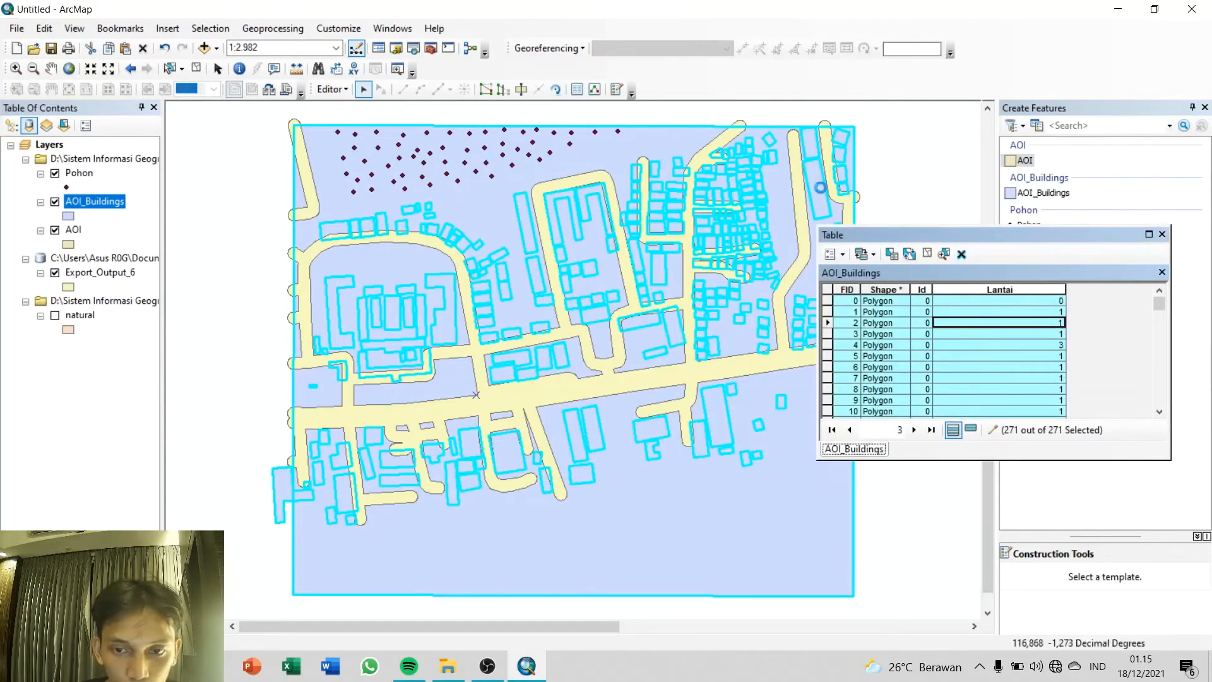
left_click(820, 187)
left_click_drag(1159, 304, 1157, 349)
left_click(1054, 378)
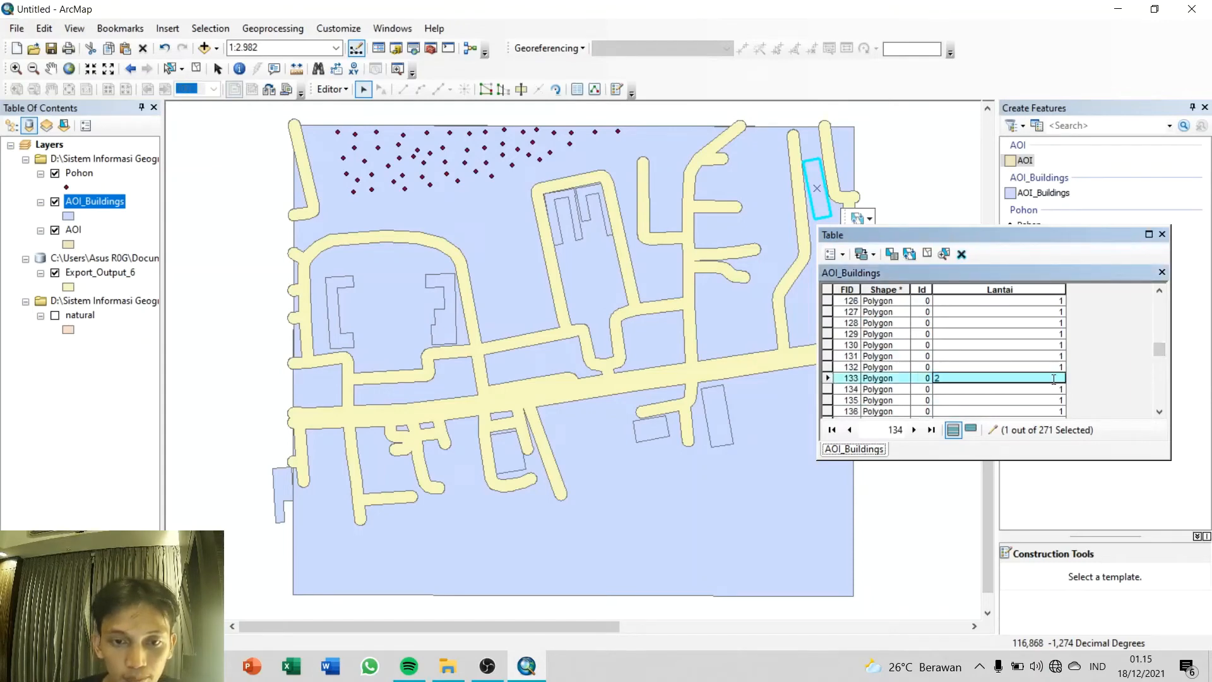
key("Return")
key("ctrl+a")
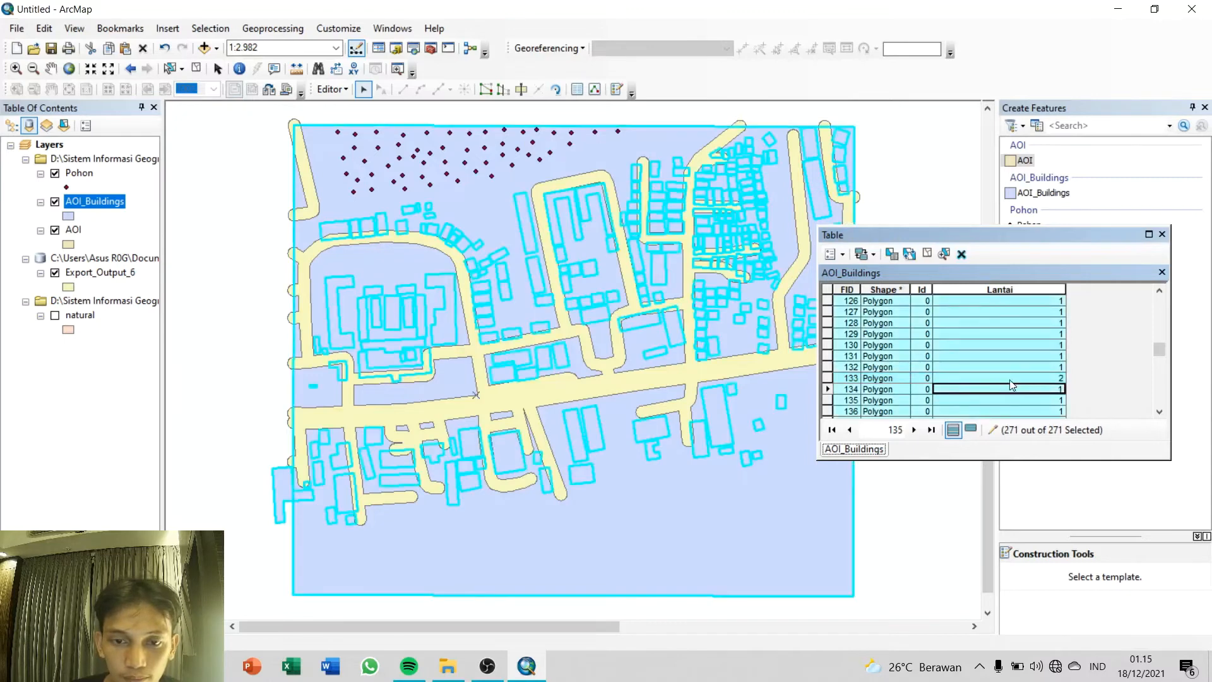
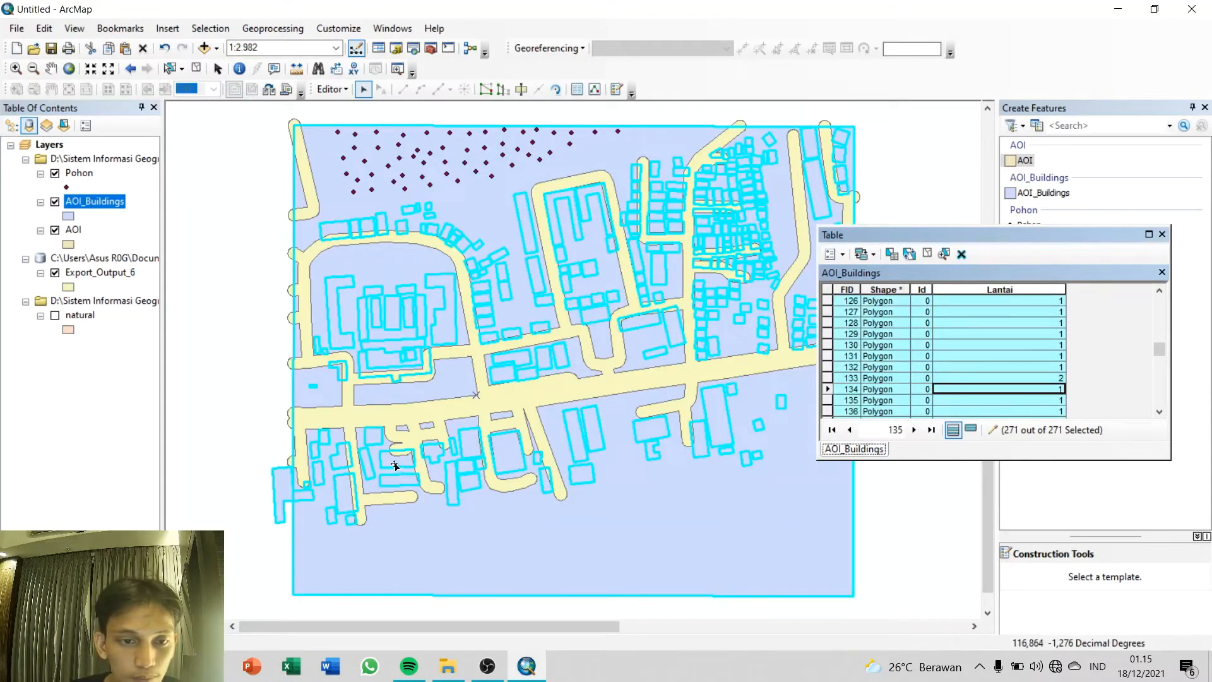
Step: Select the rectangular building beside the southwestern side road (FID 28) and set its Lantai to 2
double_click(346, 501)
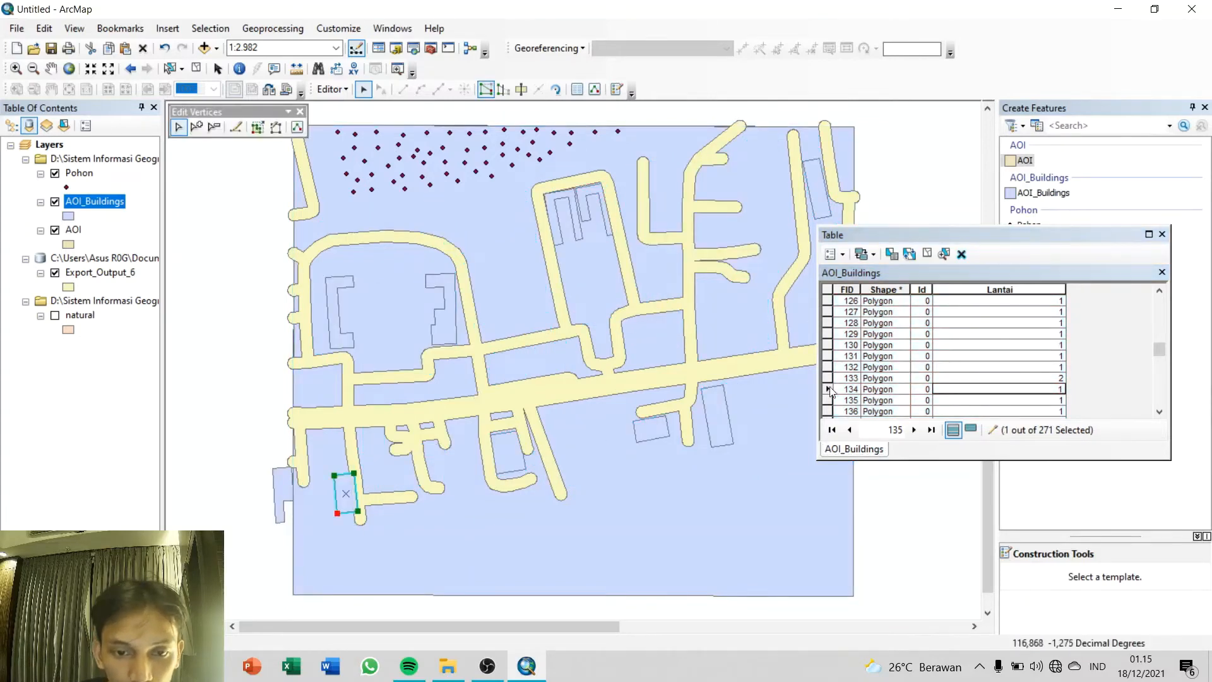
left_click(1057, 345)
key("ctrl+a")
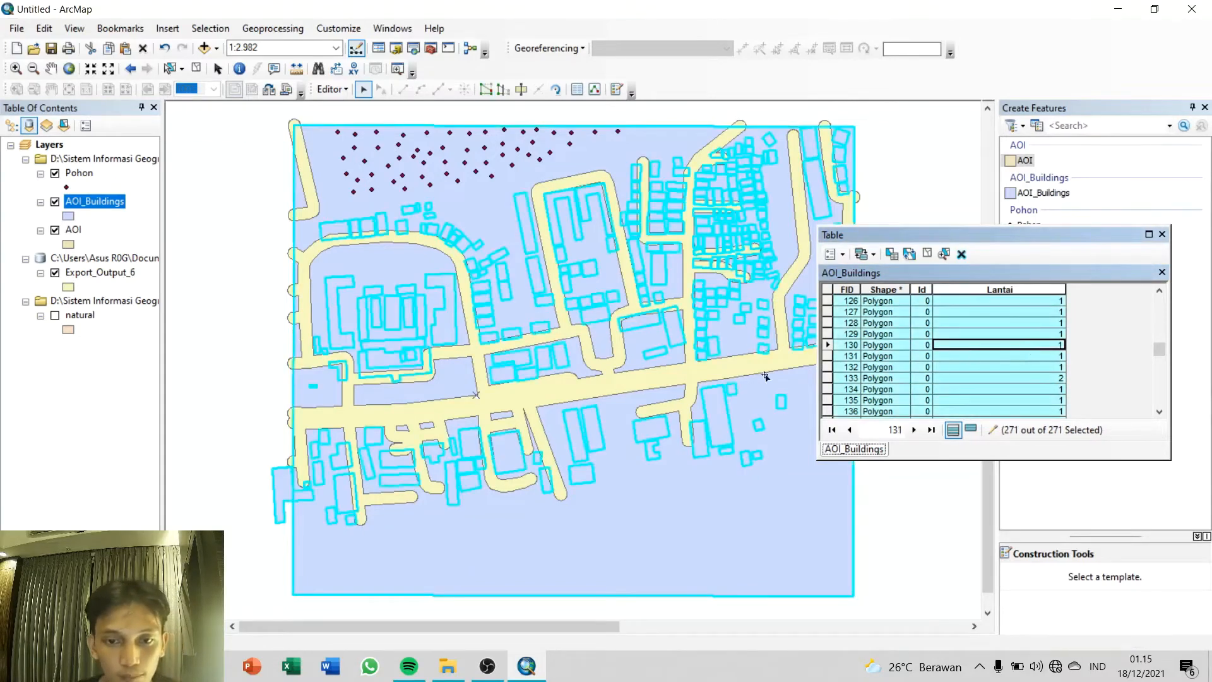
left_click(334, 490)
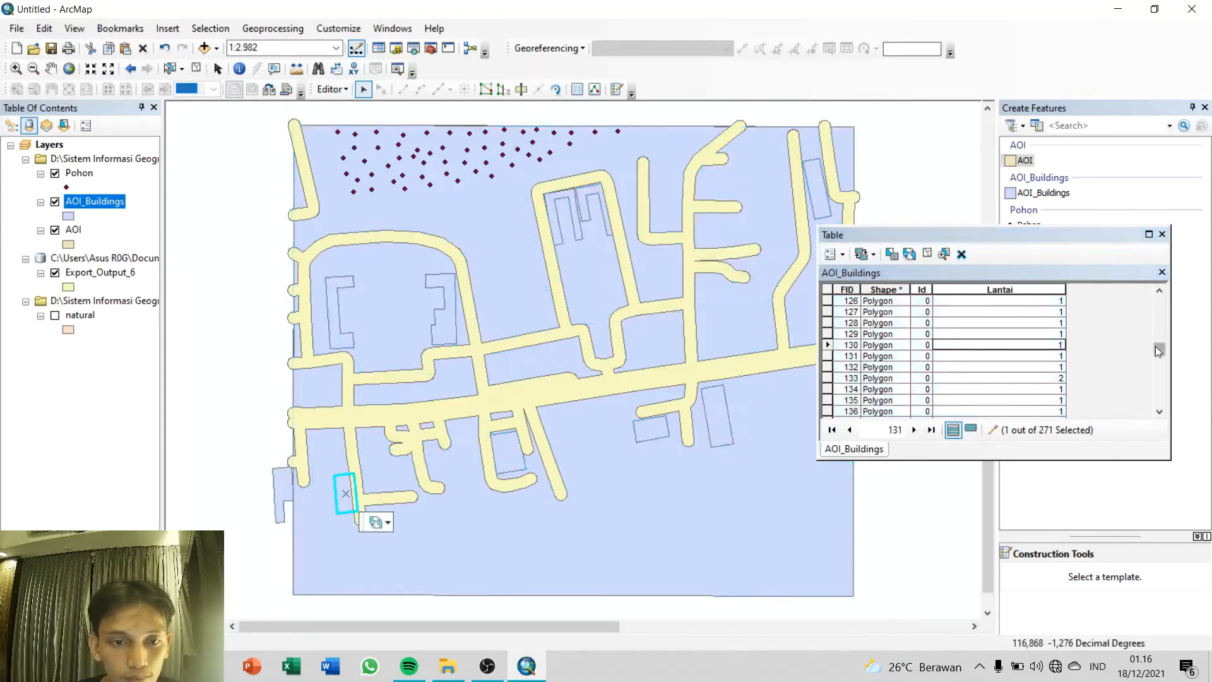
left_click_drag(1158, 347, 1161, 316)
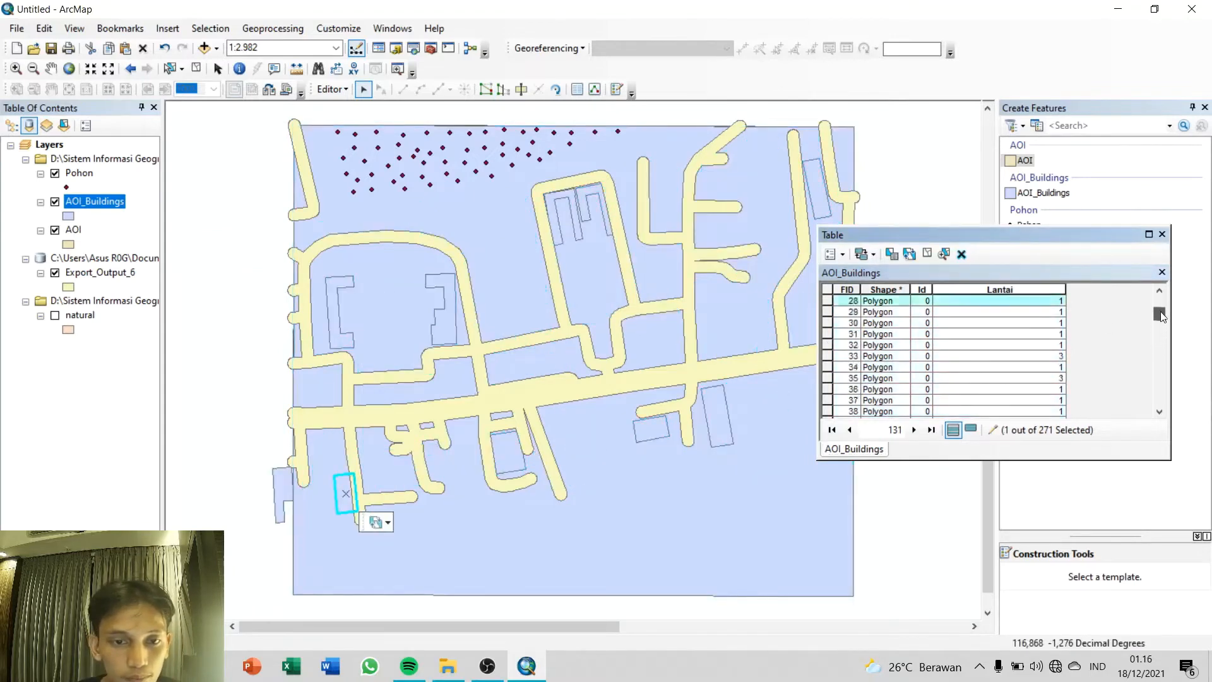
left_click(1053, 301)
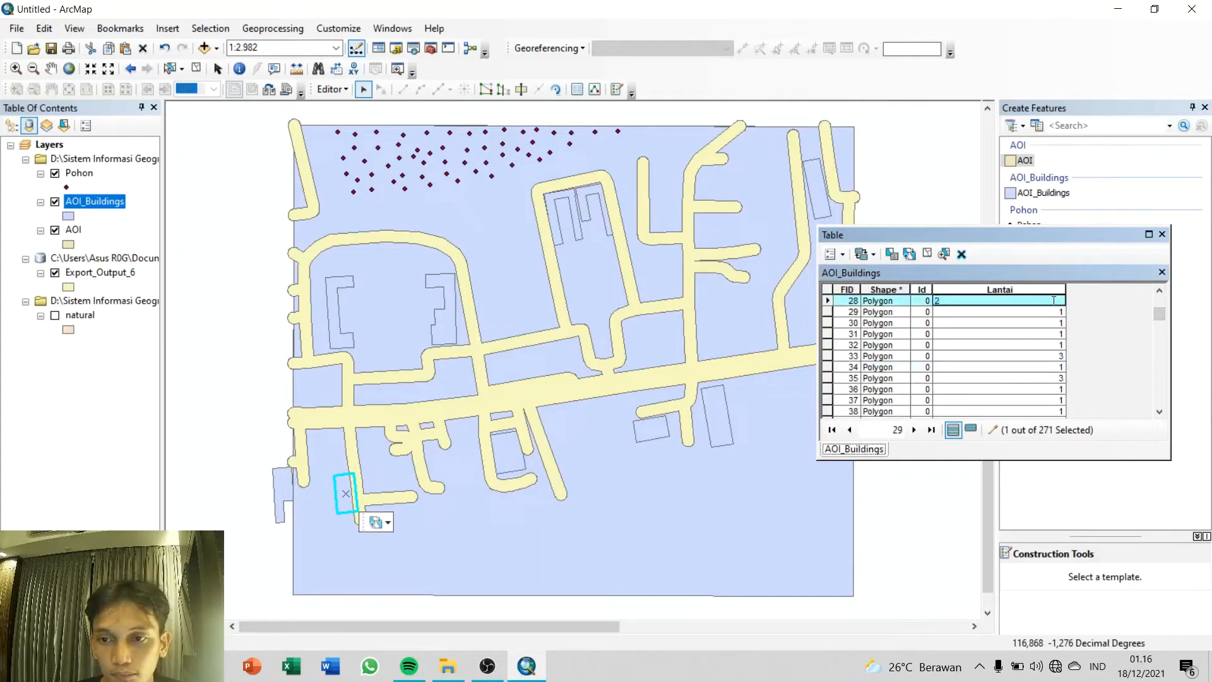
Step: Stop editing, save the edits and close the AOI_Buildings attribute table
left_click(328, 89)
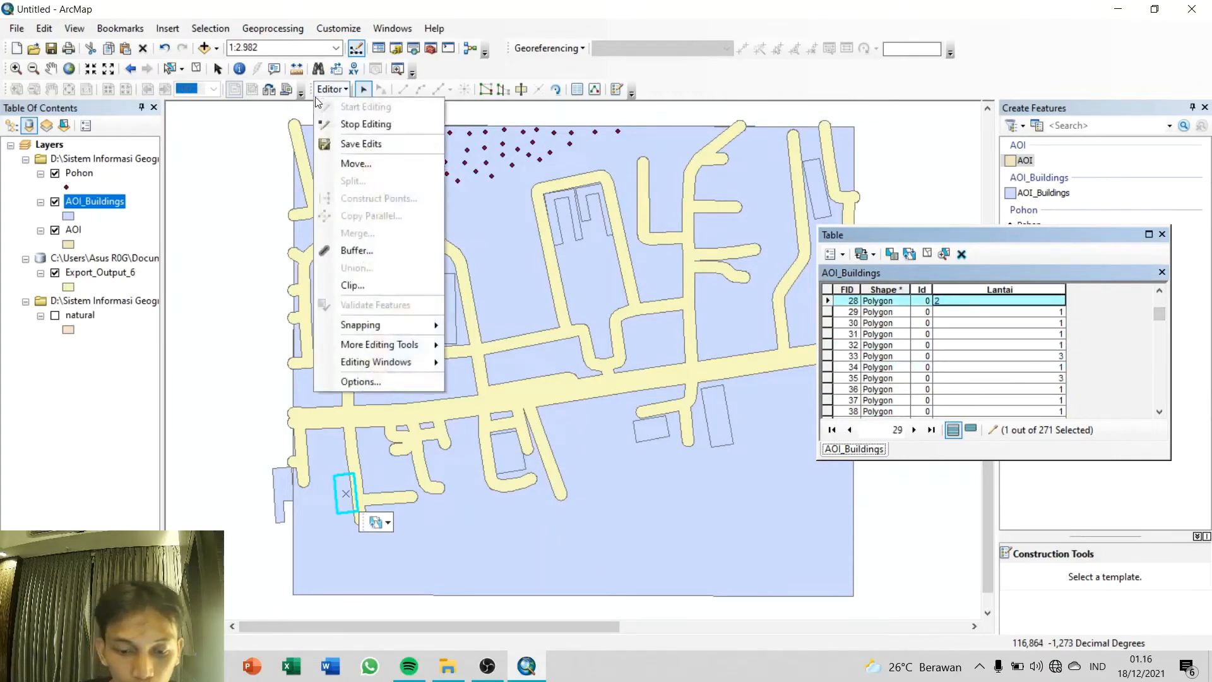
left_click(328, 90)
left_click(327, 89)
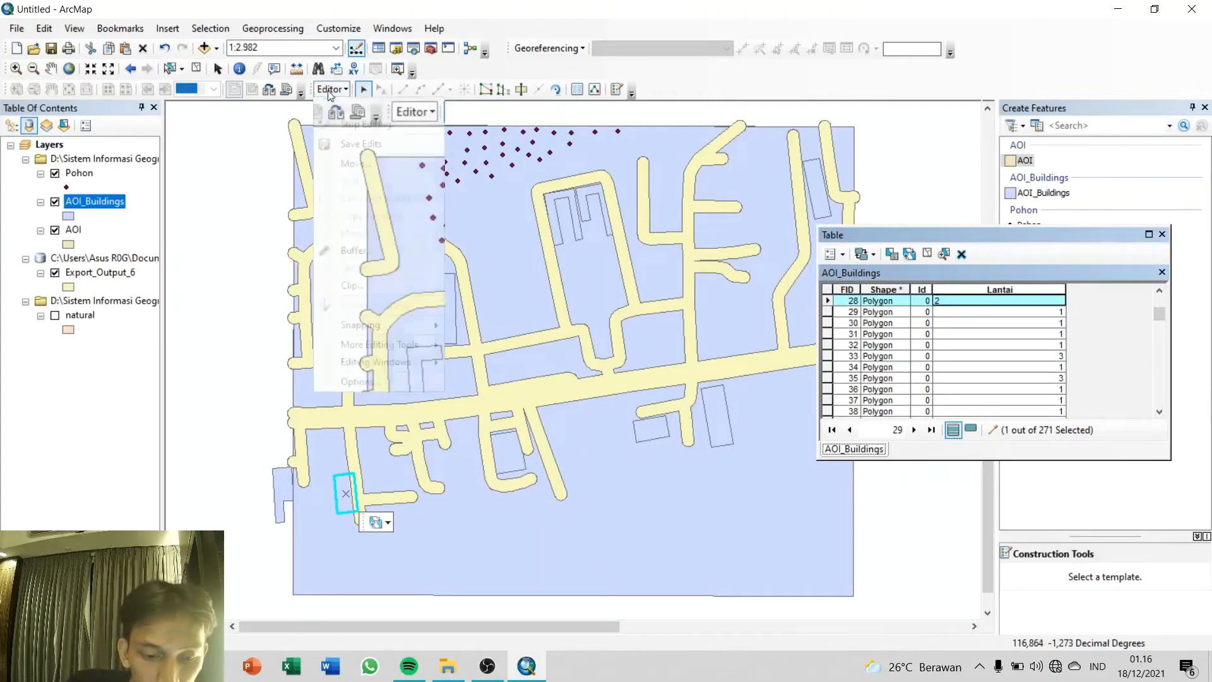
left_click(361, 124)
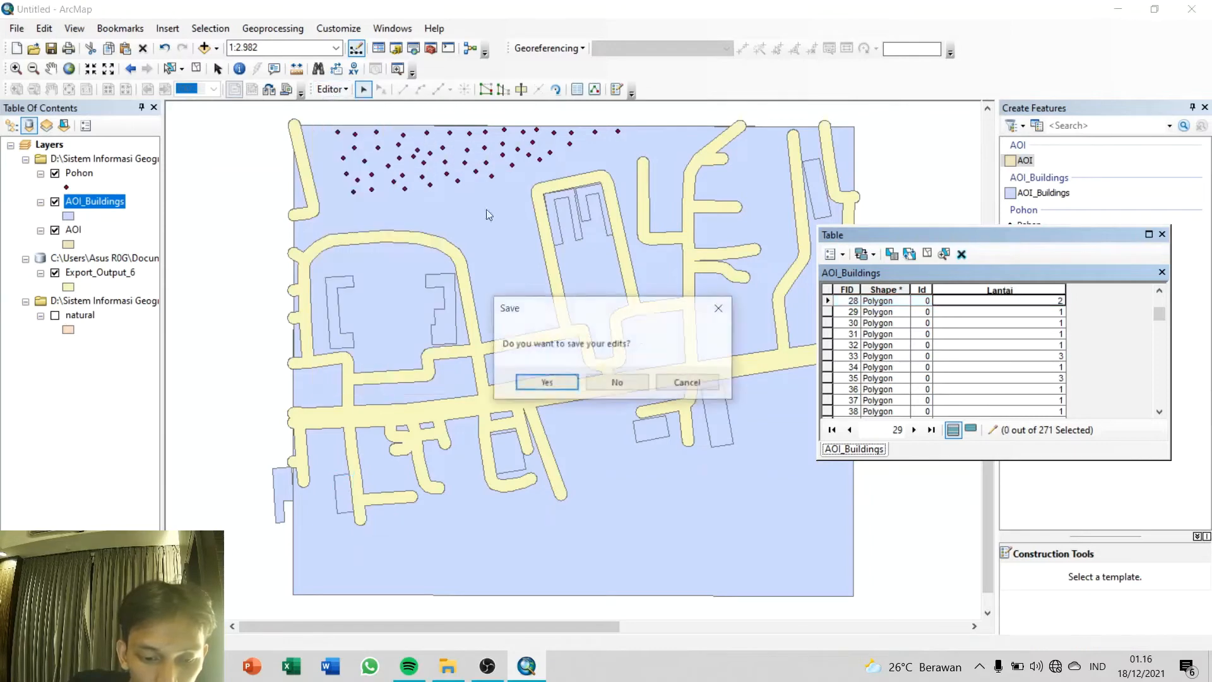
left_click(559, 385)
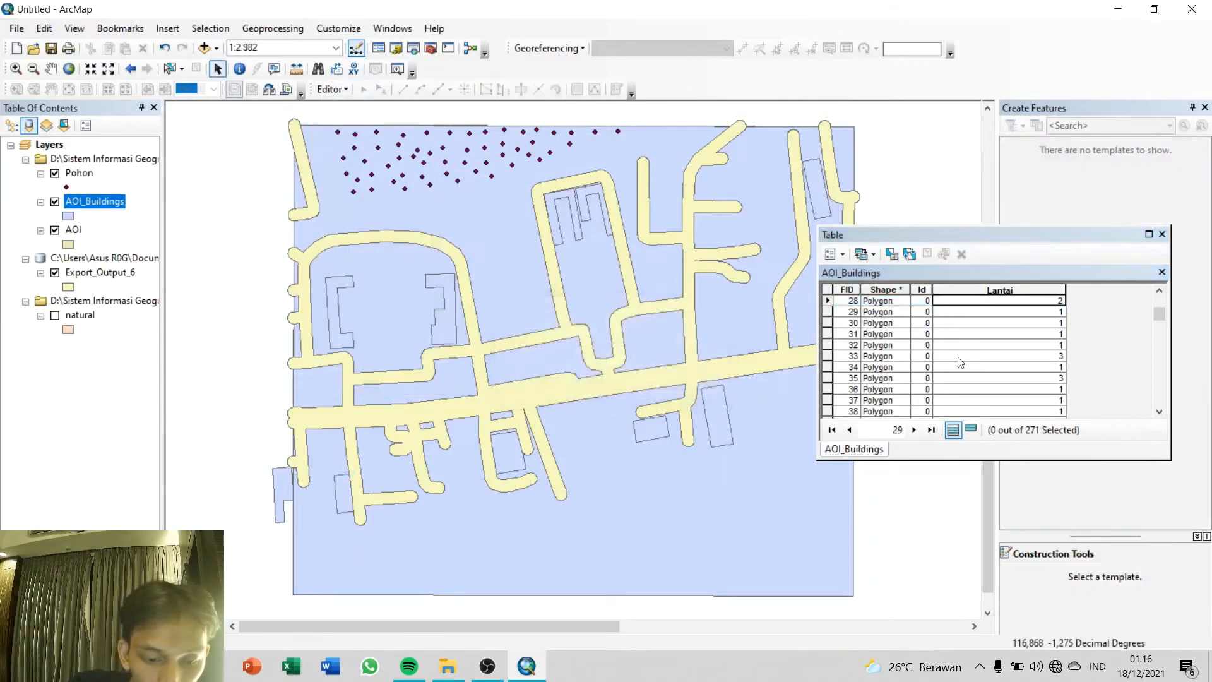
left_click(1162, 234)
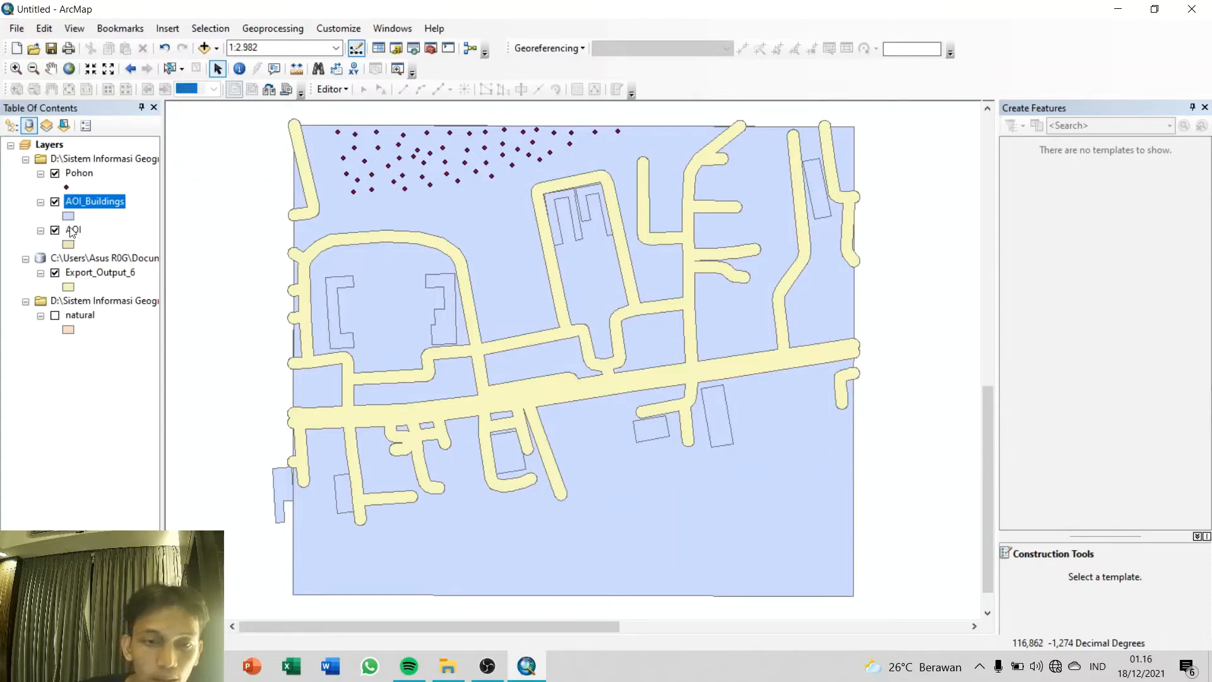
Step: Symbolize AOI_Buildings by unique values of the Lantai field and add all its values
left_click(95, 203)
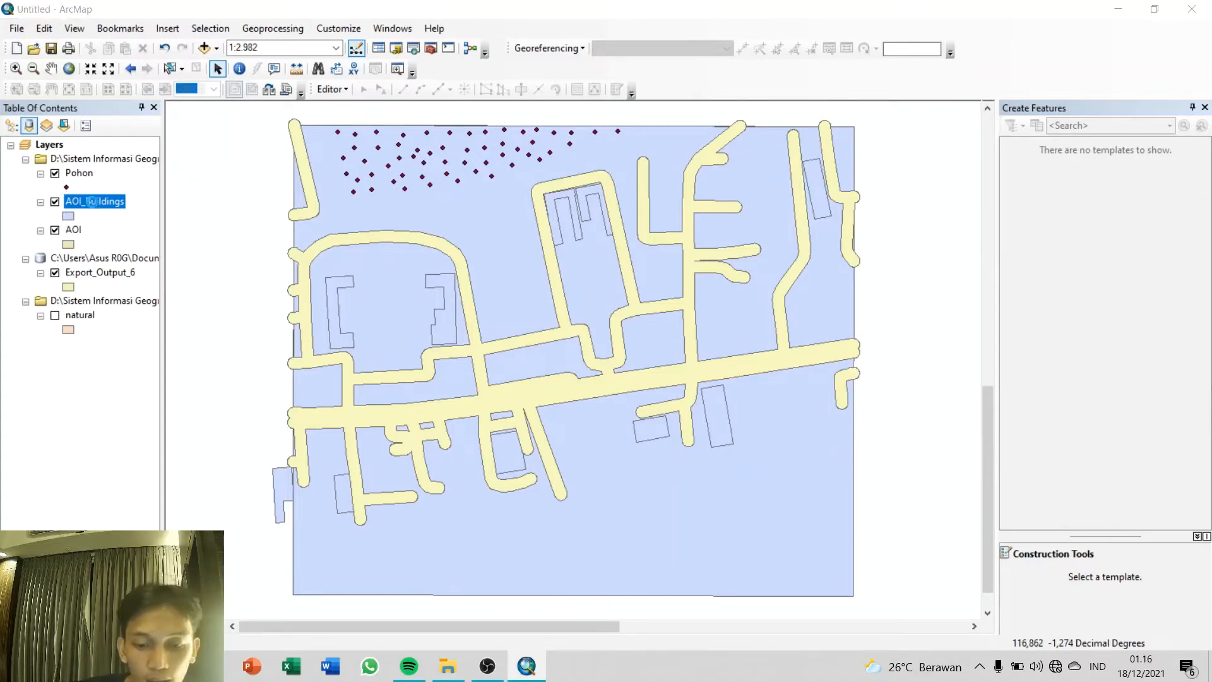
double_click(93, 202)
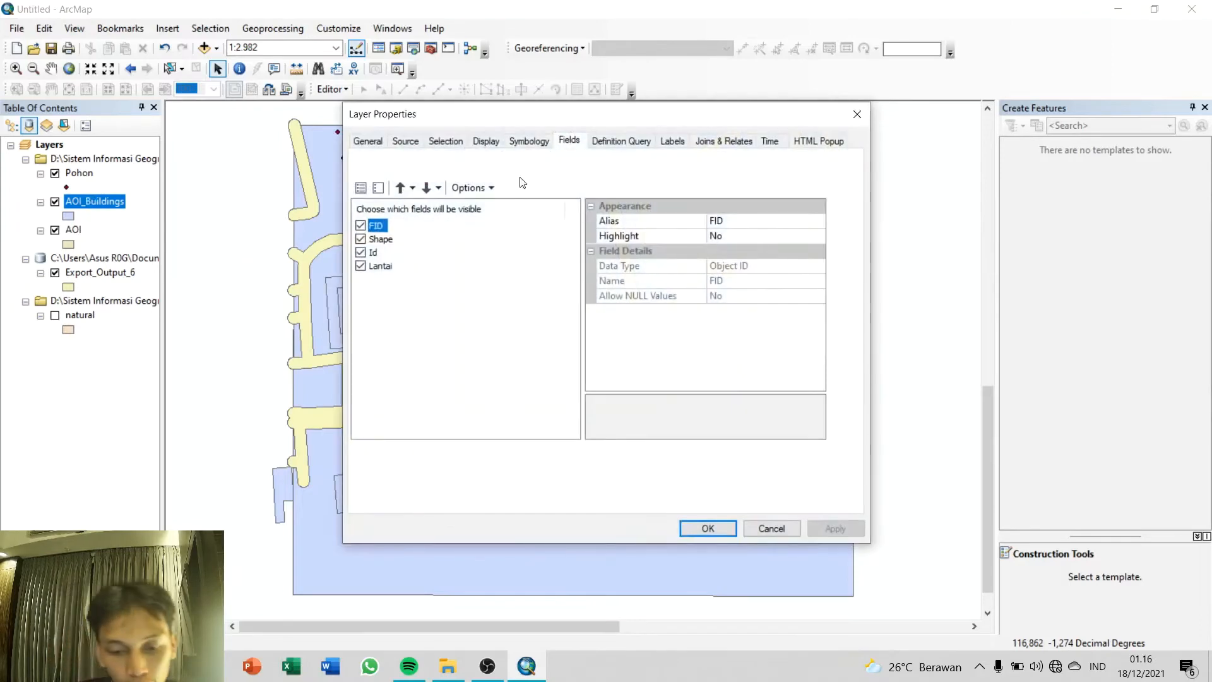
left_click(537, 139)
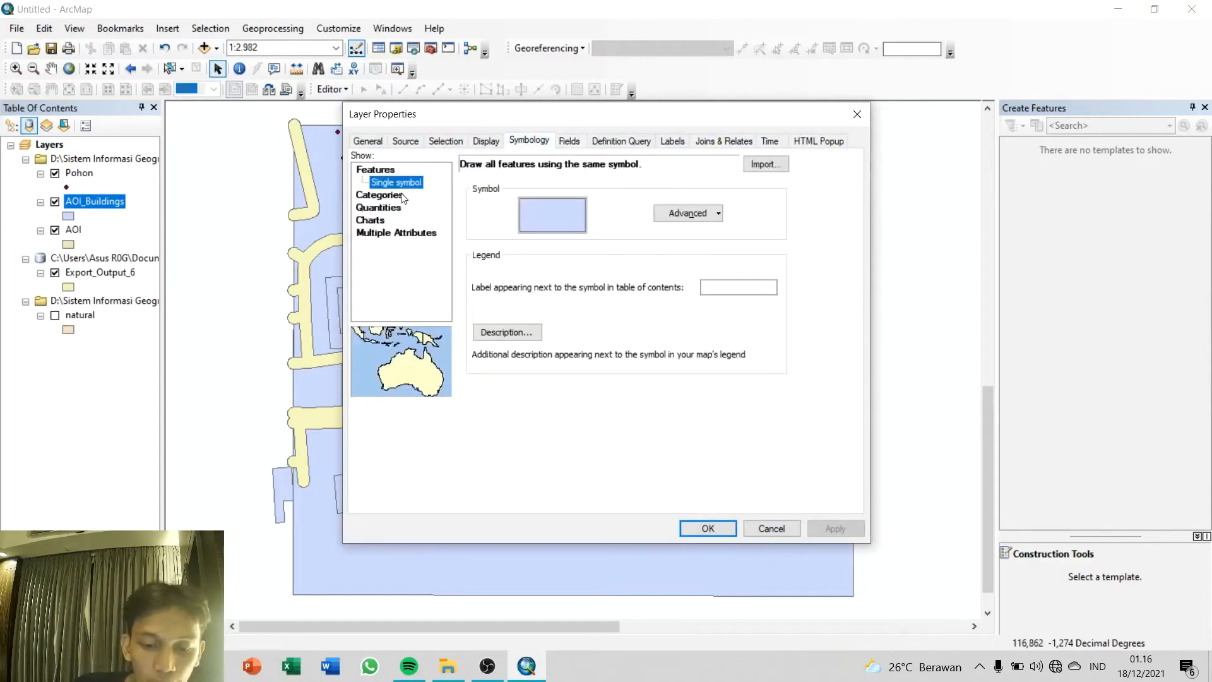
left_click(395, 195)
left_click(499, 196)
left_click(526, 214)
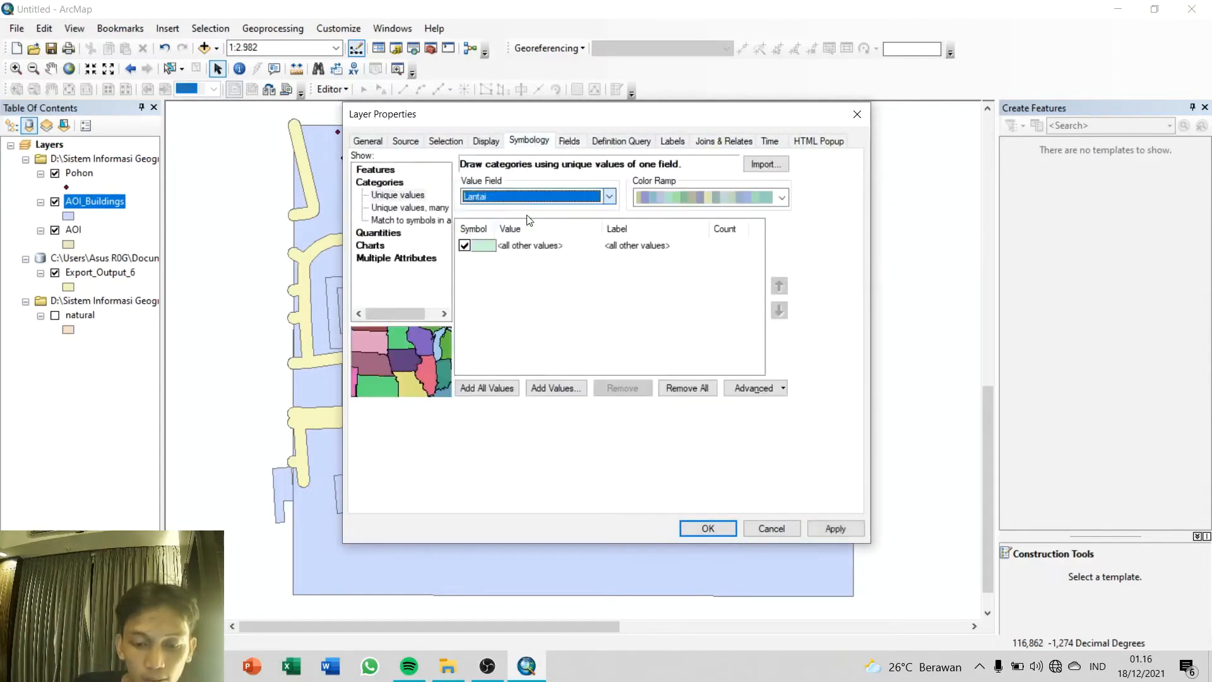
left_click(509, 389)
Step: Set the fill of the Lantai 0 class to No Color
double_click(491, 270)
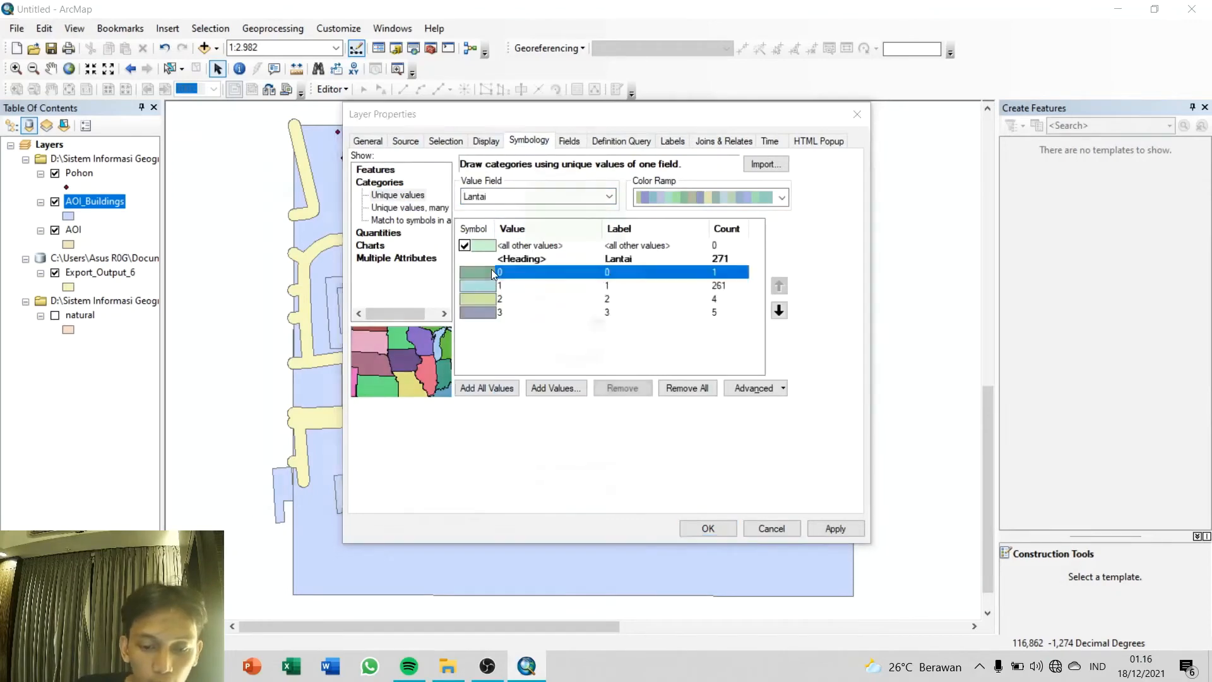
left_click(621, 274)
left_click(637, 297)
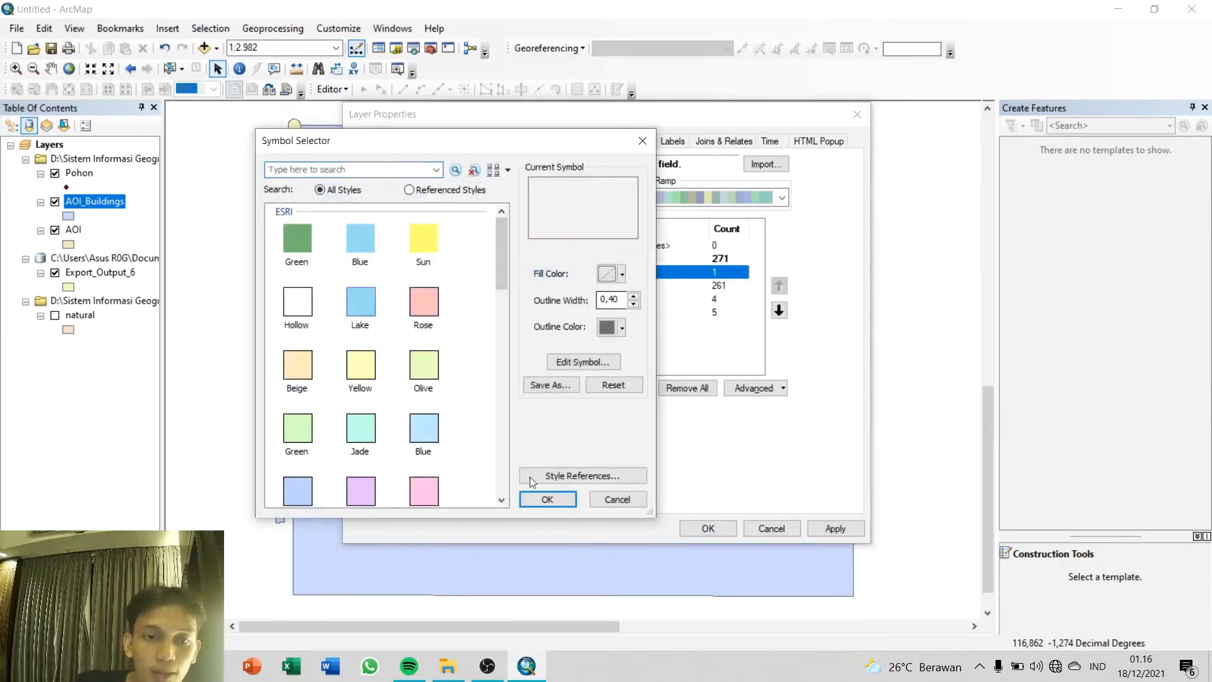
key("Return")
Step: Set the outline colour of the Lantai 1 class to bright yellow
double_click(486, 285)
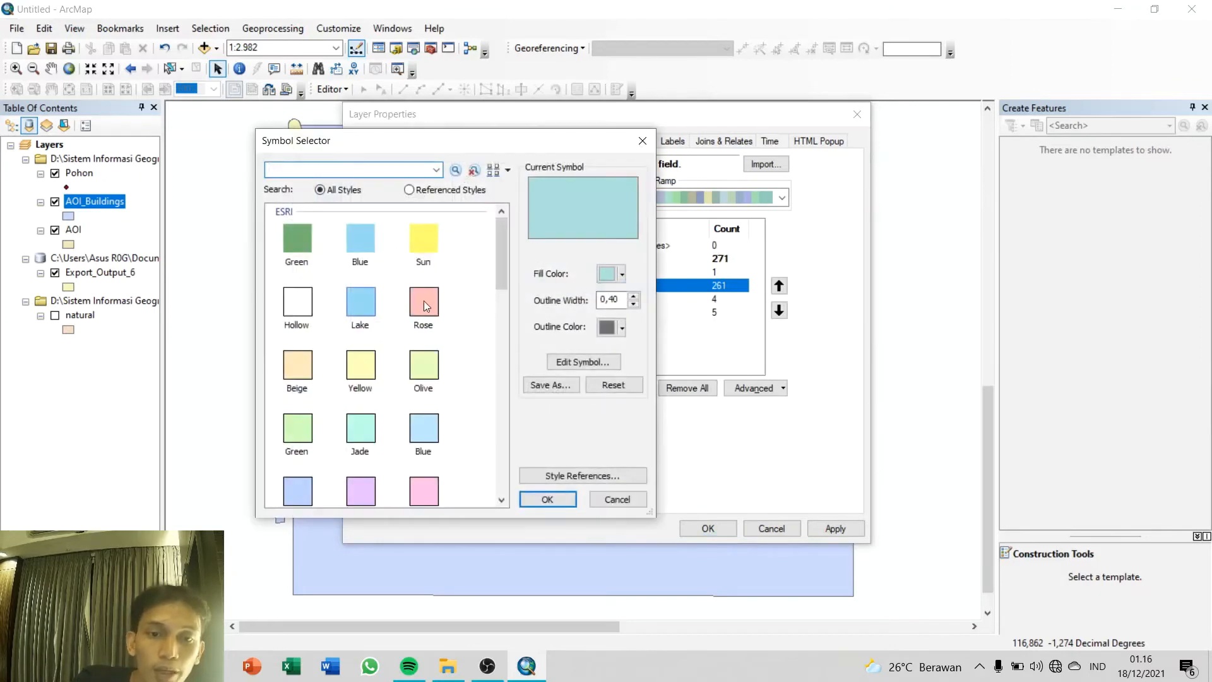
left_click(622, 327)
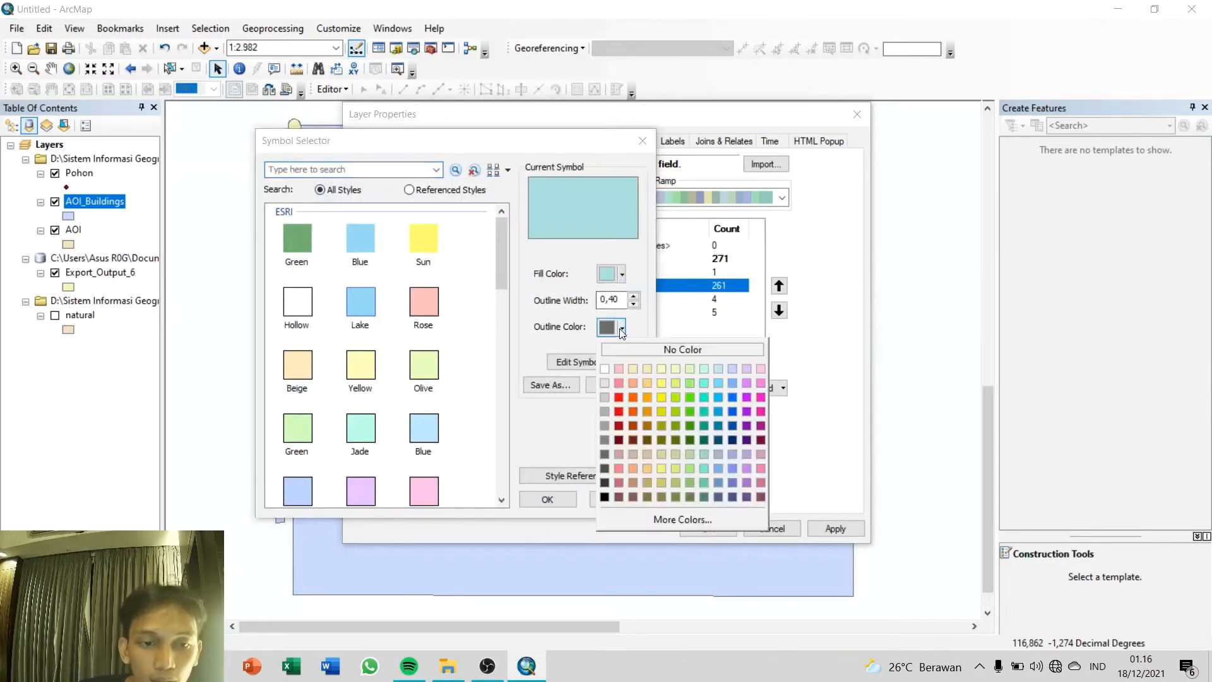
left_click(660, 397)
left_click(547, 499)
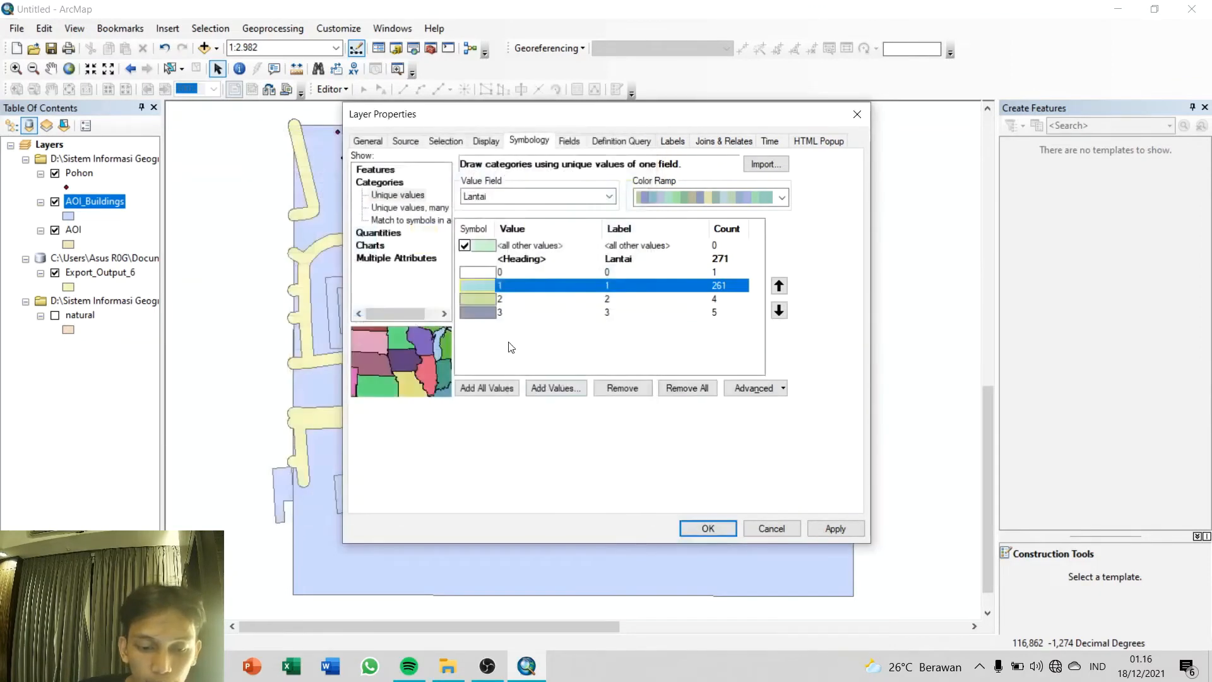
Step: Set both the outline and fill colours of the Lantai 3 class to bright red
double_click(491, 313)
left_click(622, 327)
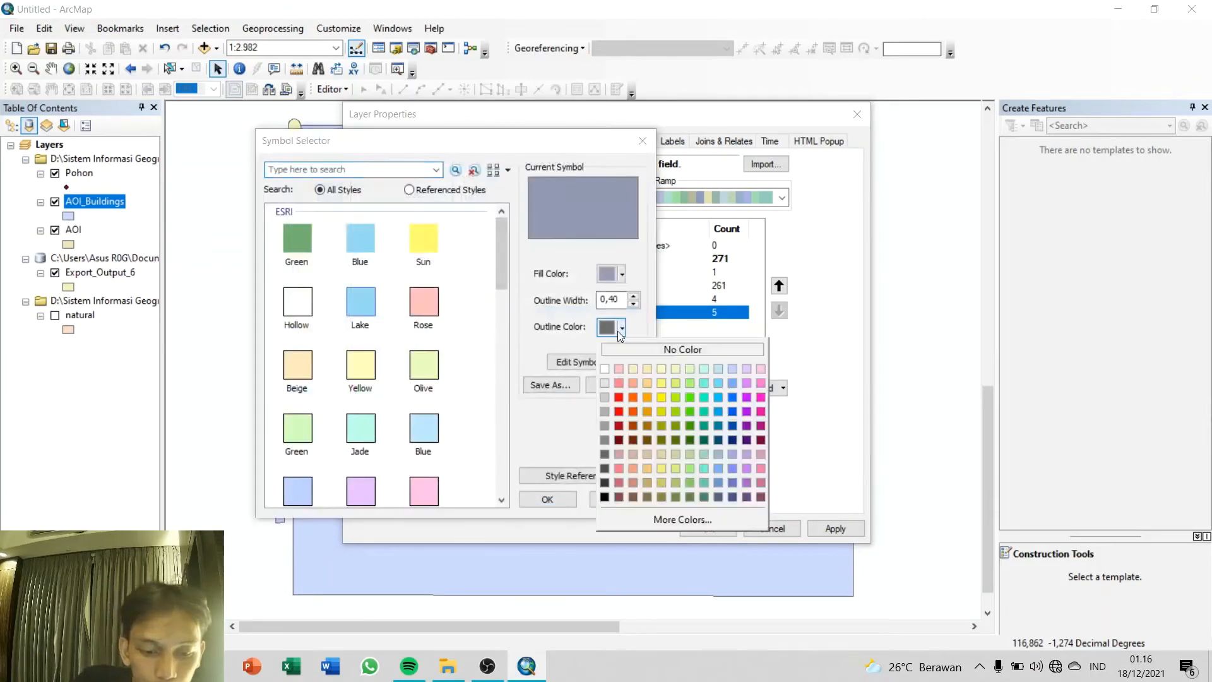
left_click(621, 399)
left_click(547, 502)
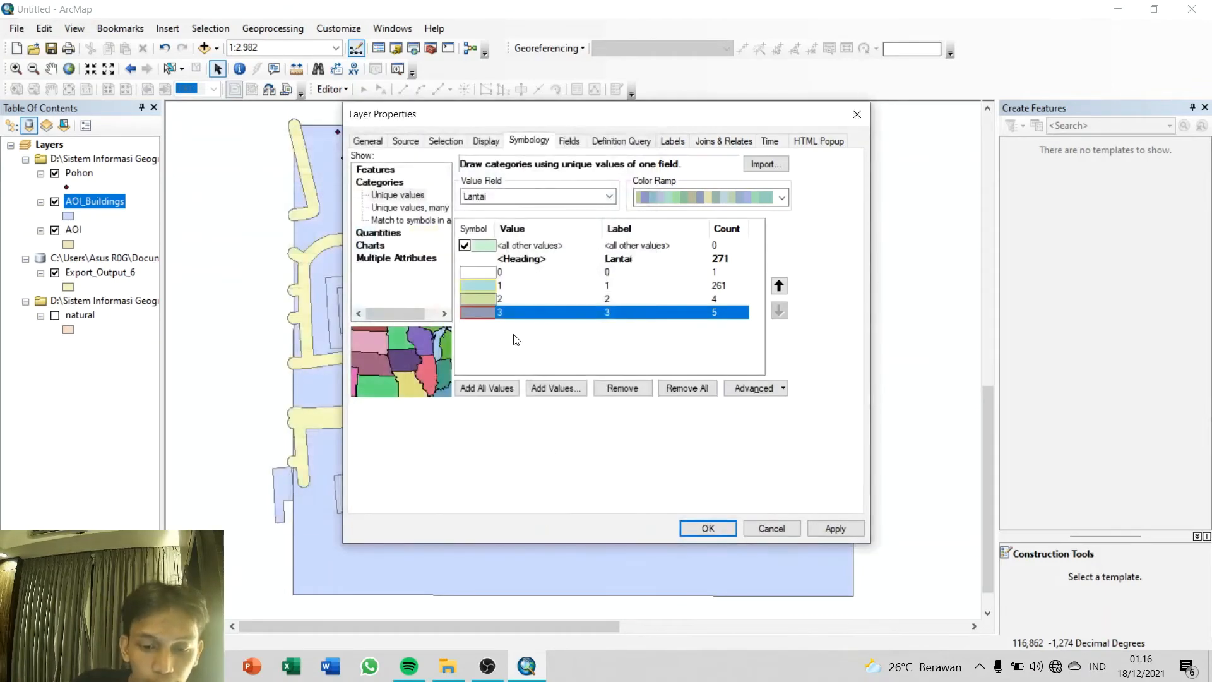
double_click(480, 312)
left_click(609, 274)
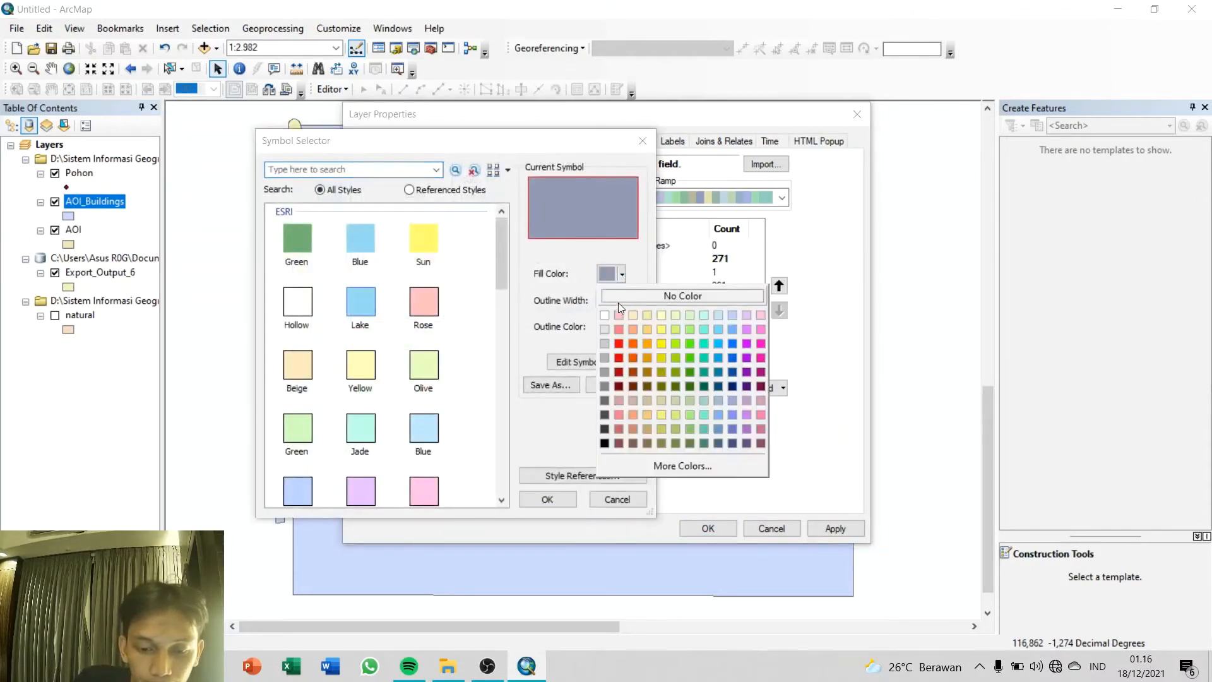
left_click(618, 343)
left_click(547, 498)
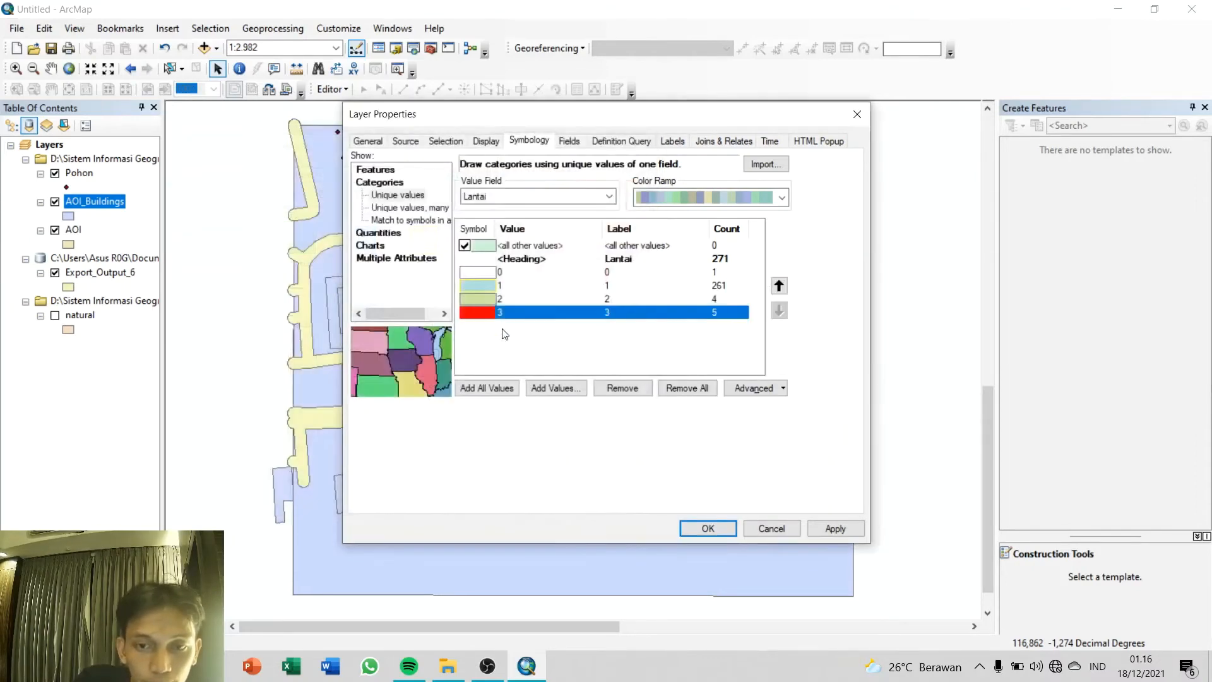
Step: Set the fill colour of the Lantai 1 class to bright yellow and apply the symbology to AOI_Buildings
double_click(478, 288)
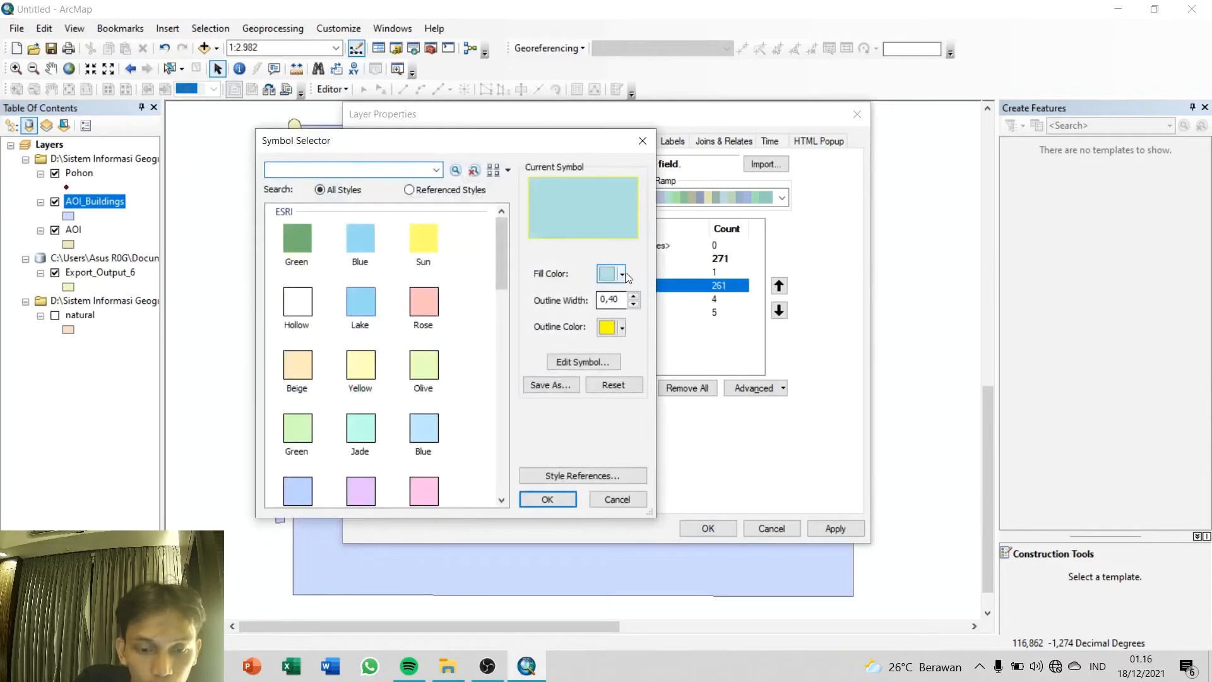
left_click(623, 275)
left_click(661, 343)
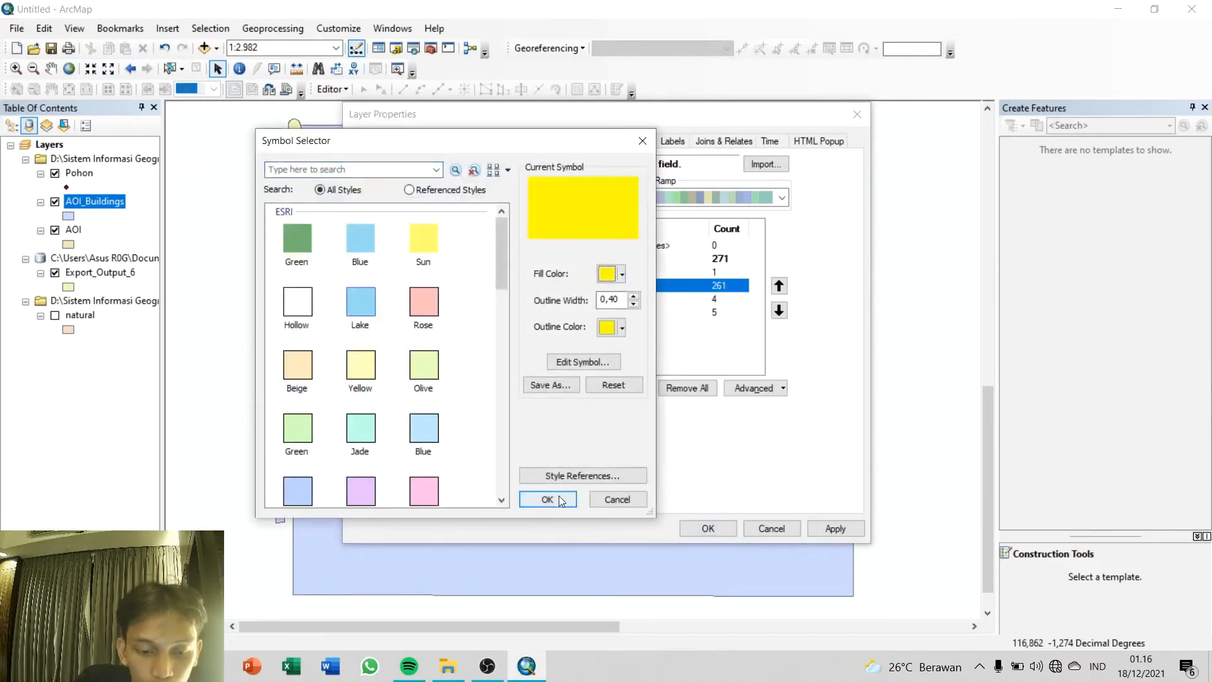
left_click(559, 496)
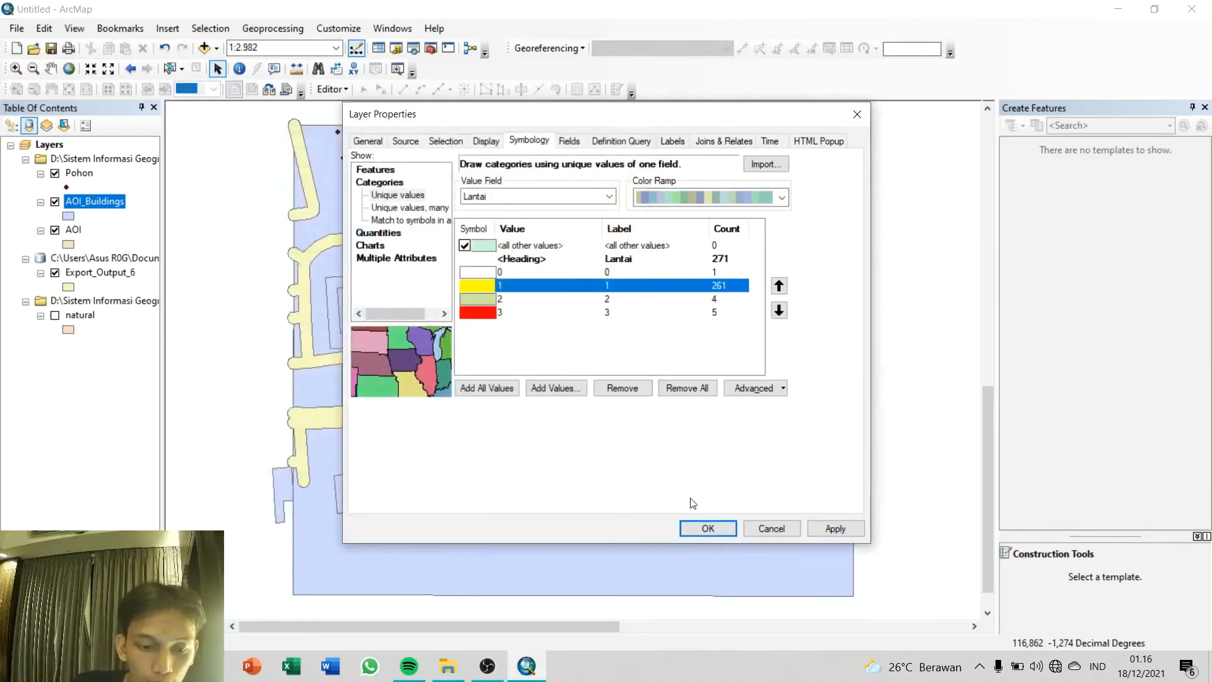
left_click(700, 533)
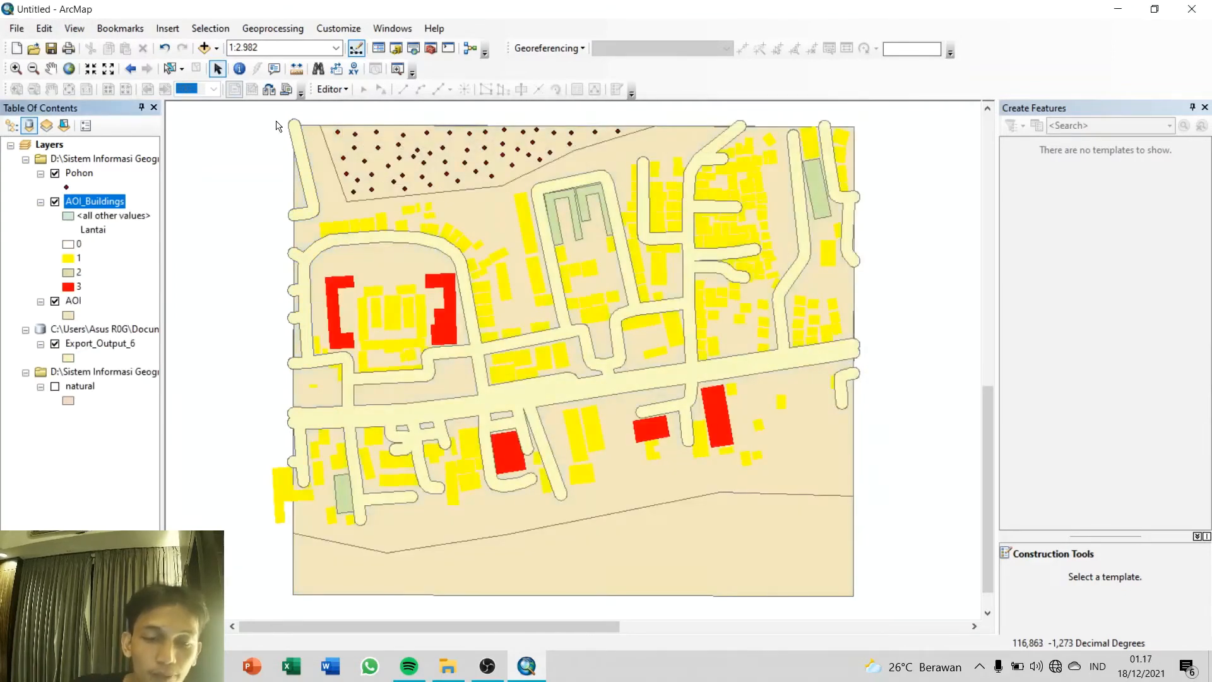
left_click(331, 89)
left_click(337, 112)
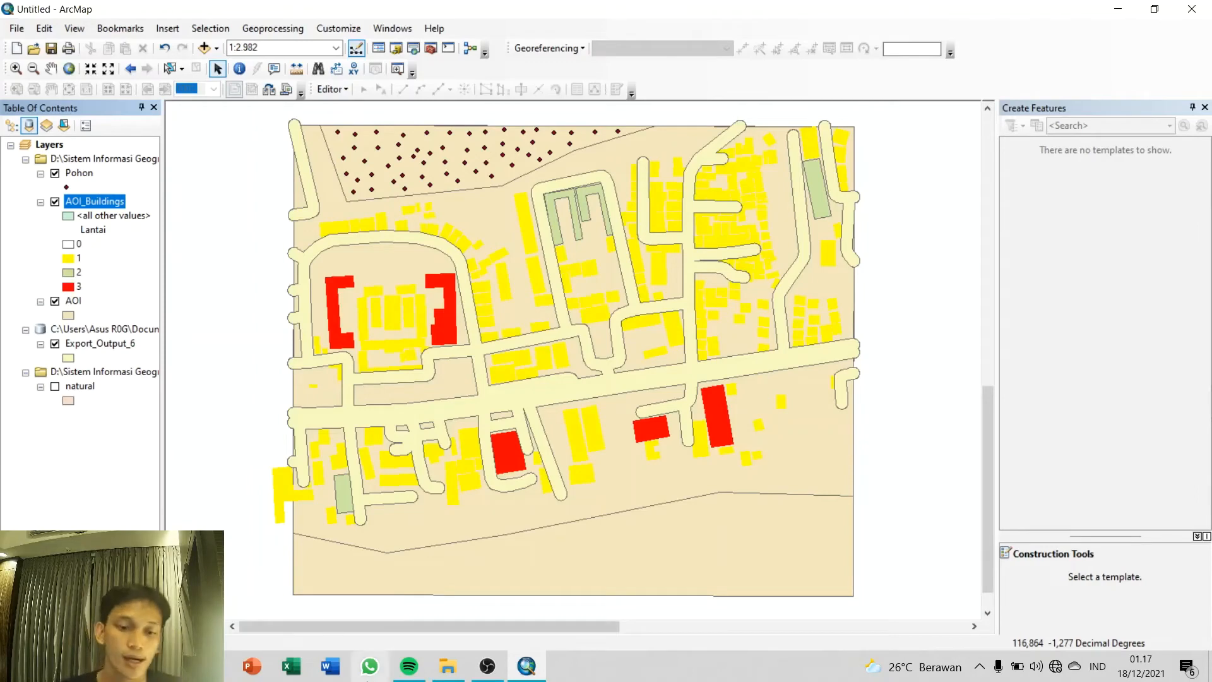
Step: Launch ArcScene 10.8 and dismiss its Getting Started dialog to work in an empty scene
key("super")
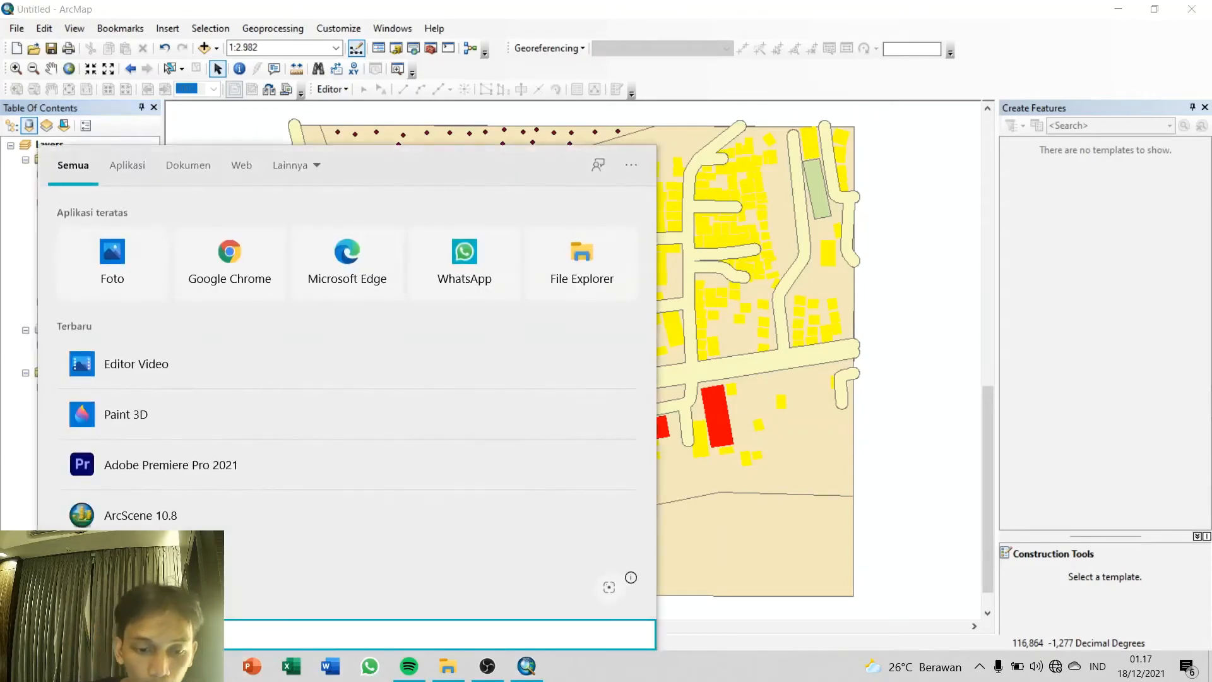
type("arc")
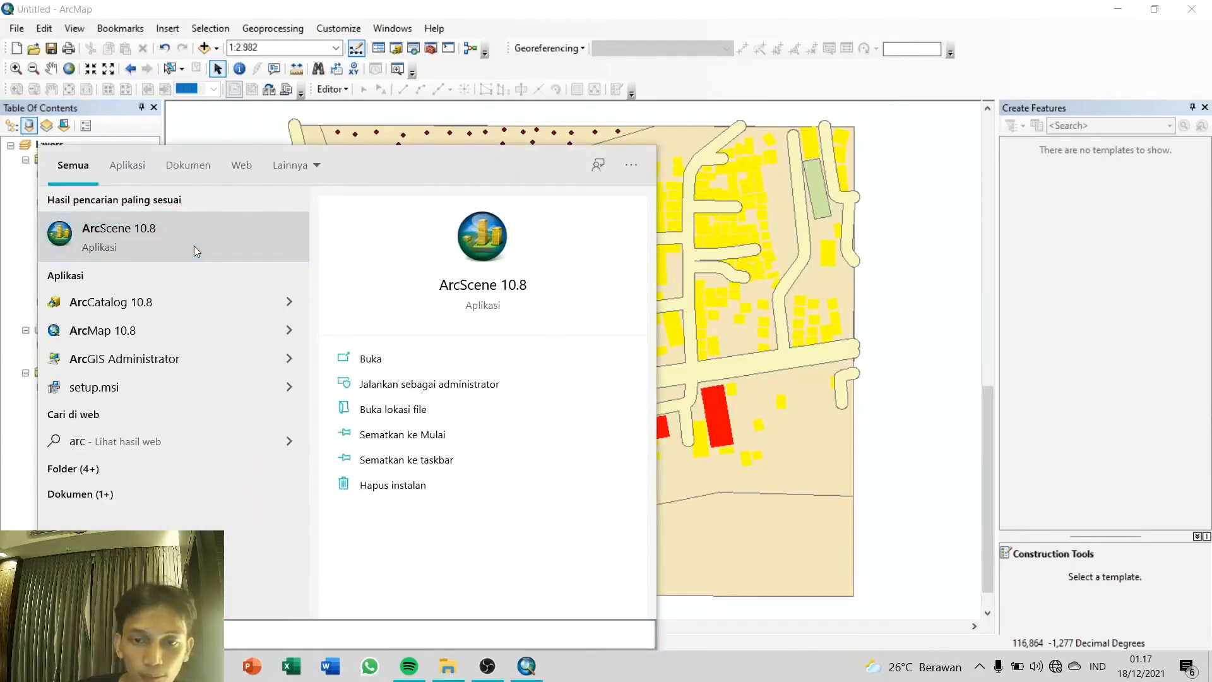
left_click(194, 245)
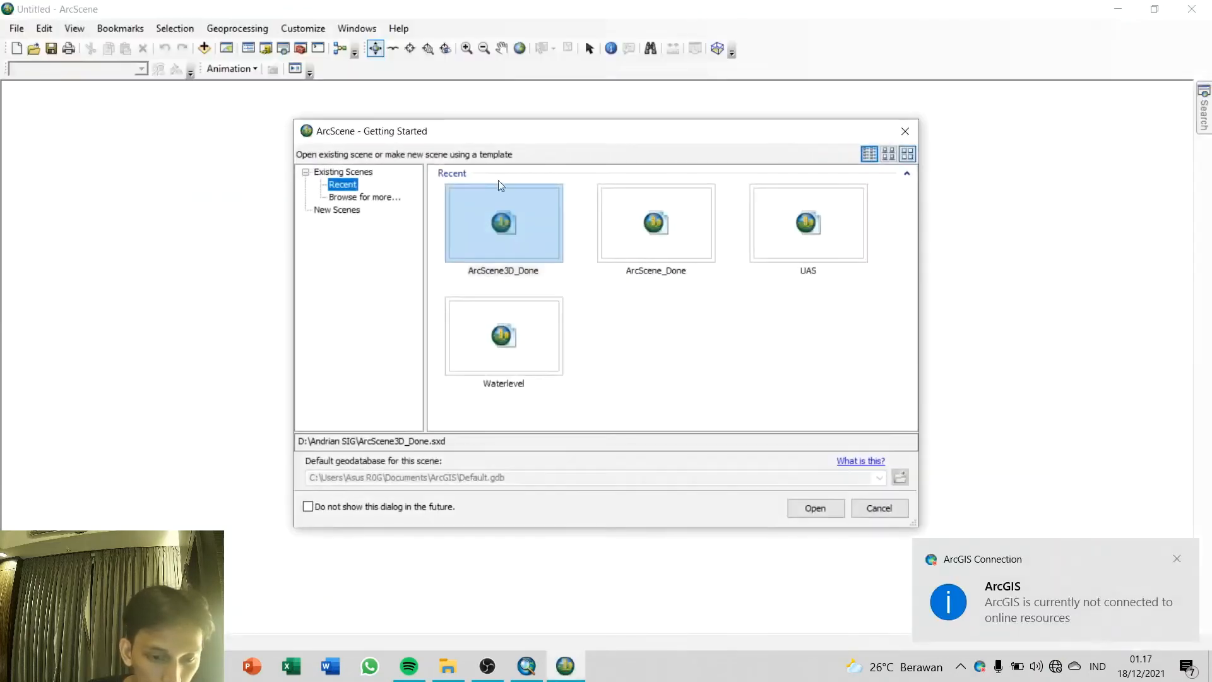
left_click(905, 131)
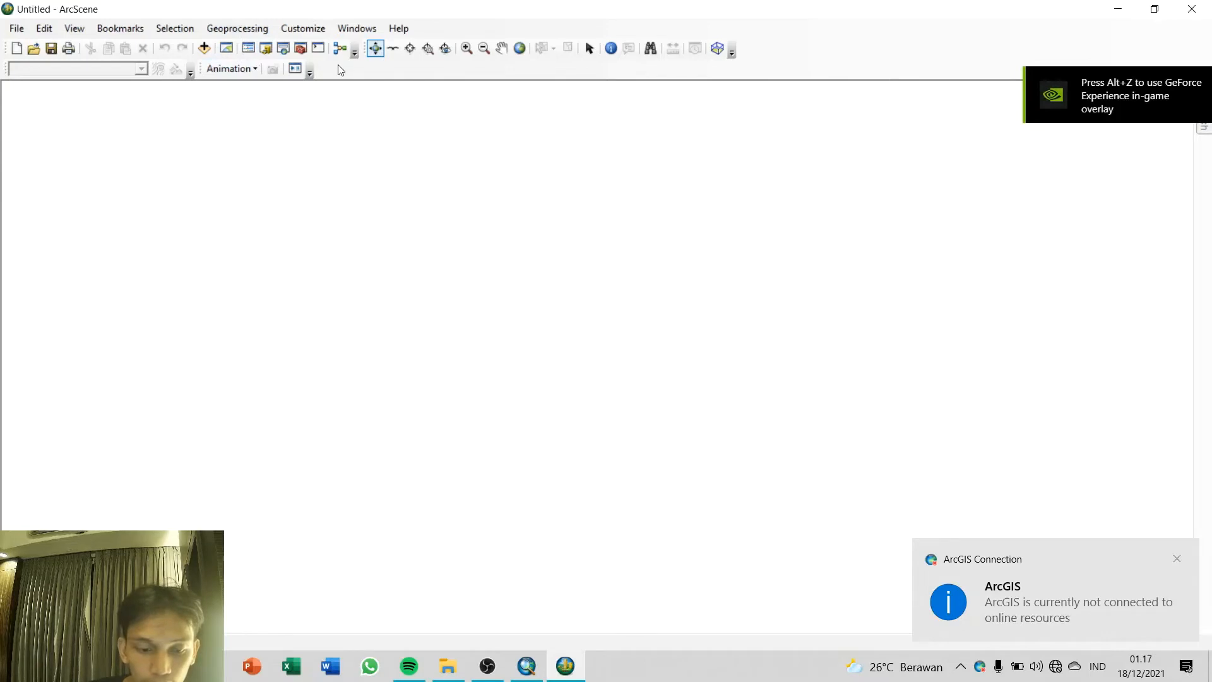
Step: Show the Catalog and Table of Contents, and add AOI.shp from D:\Sistem Informasi Geografis to the scene
left_click(264, 49)
left_click(250, 50)
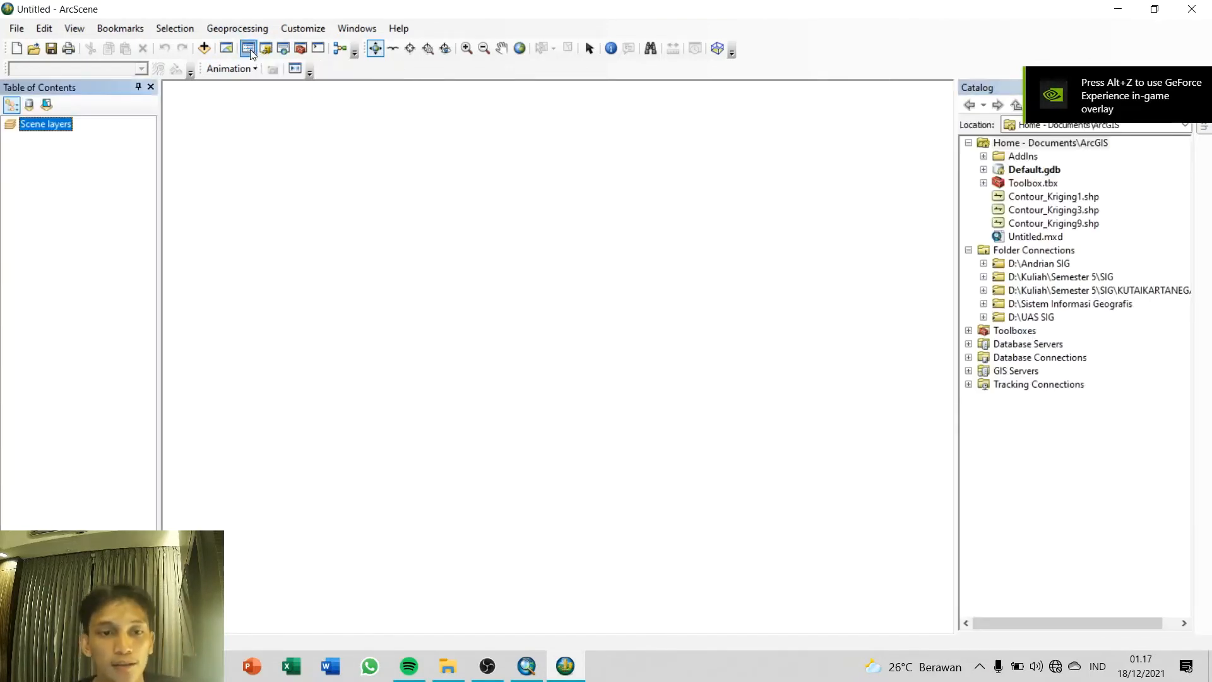
left_click(984, 304)
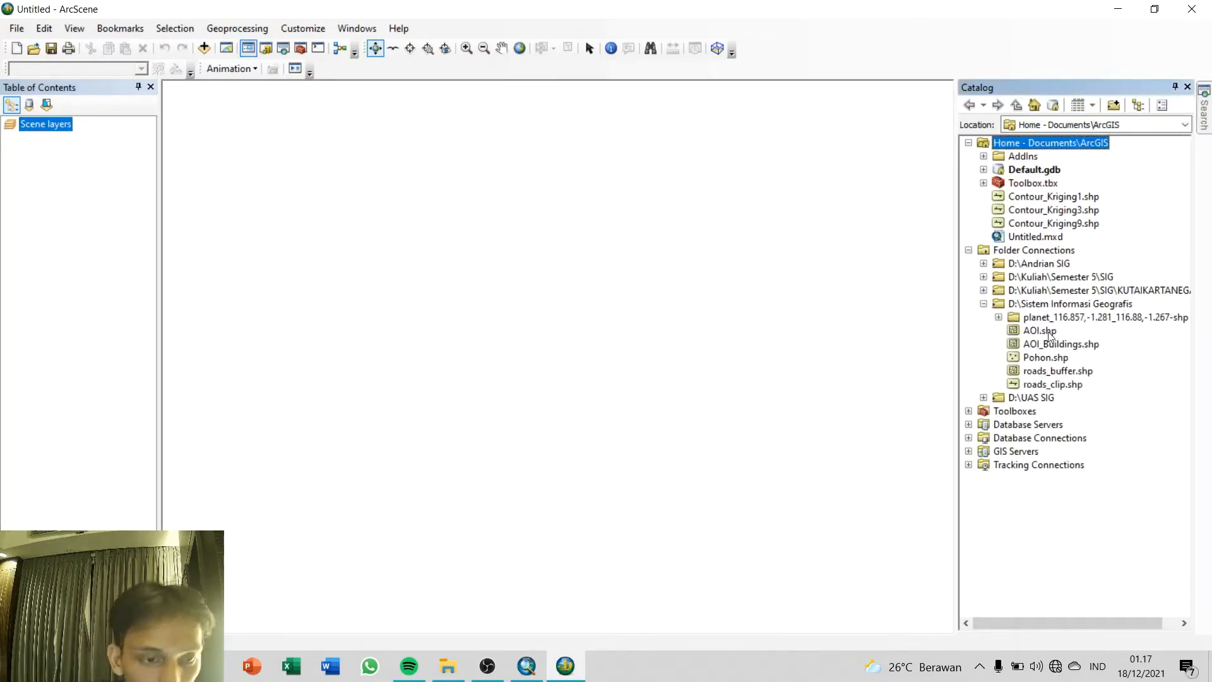
left_click_drag(1049, 334, 731, 298)
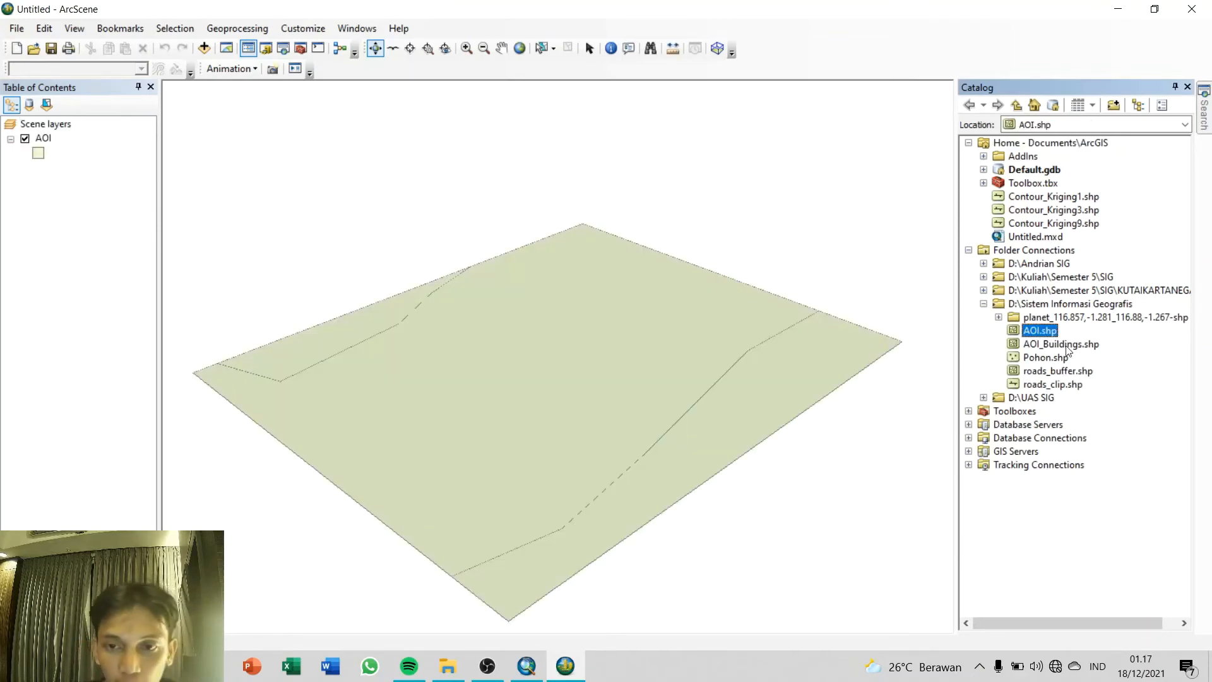
Step: Add AOI_Buildings.shp and Pohon.shp from D:\Sistem Informasi Geografis, plus Export_Output_6 from Default.gdb, to the scene
mouse_move(1067, 351)
left_mouse_down()
mouse_move(722, 338)
mouse_move(703, 324)
left_mouse_up()
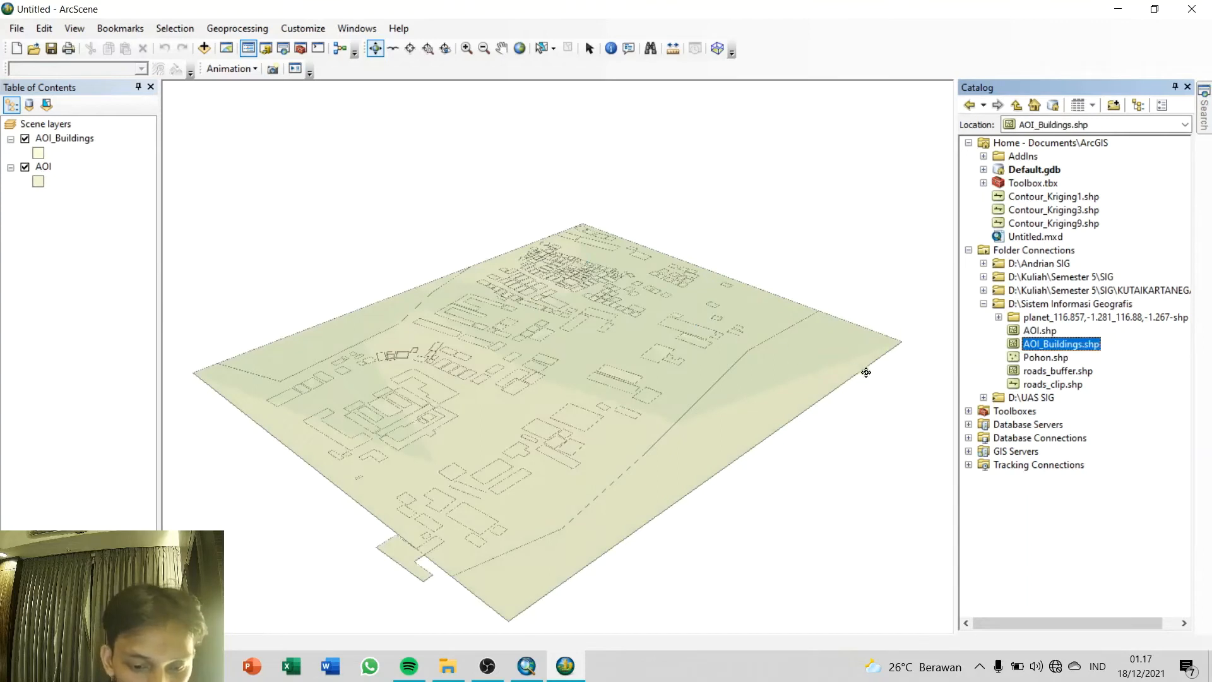
mouse_move(1044, 357)
left_mouse_down()
mouse_move(991, 357)
mouse_move(929, 384)
left_mouse_up()
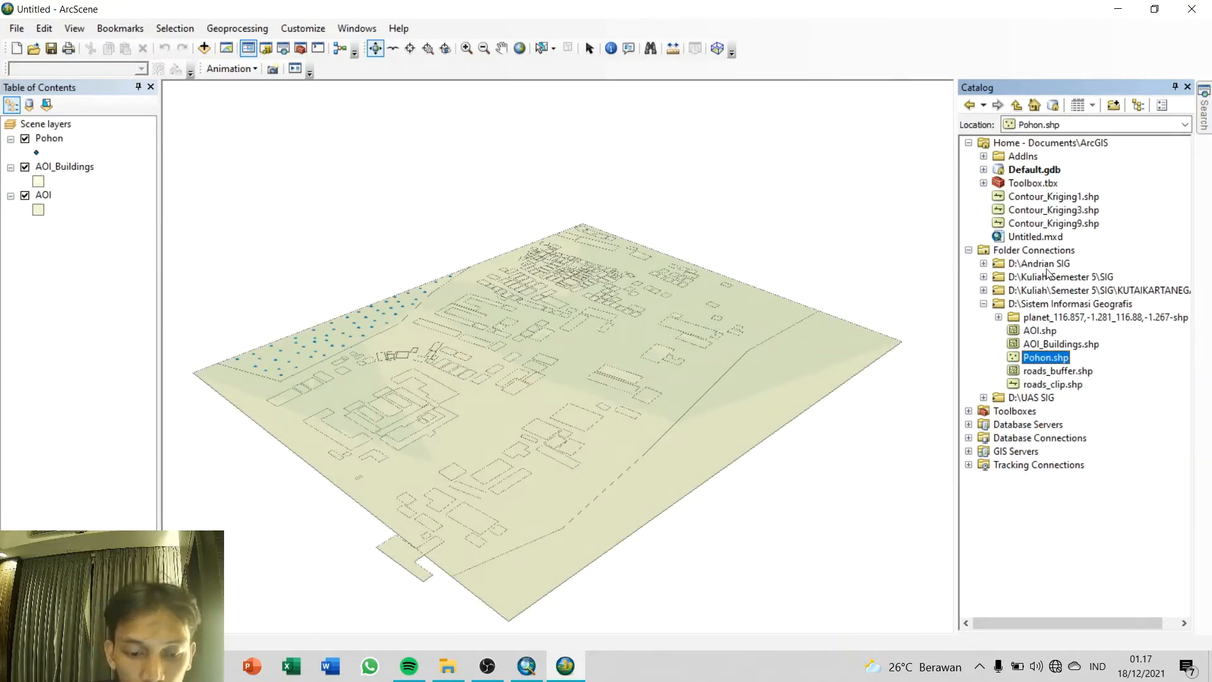
left_click(983, 169)
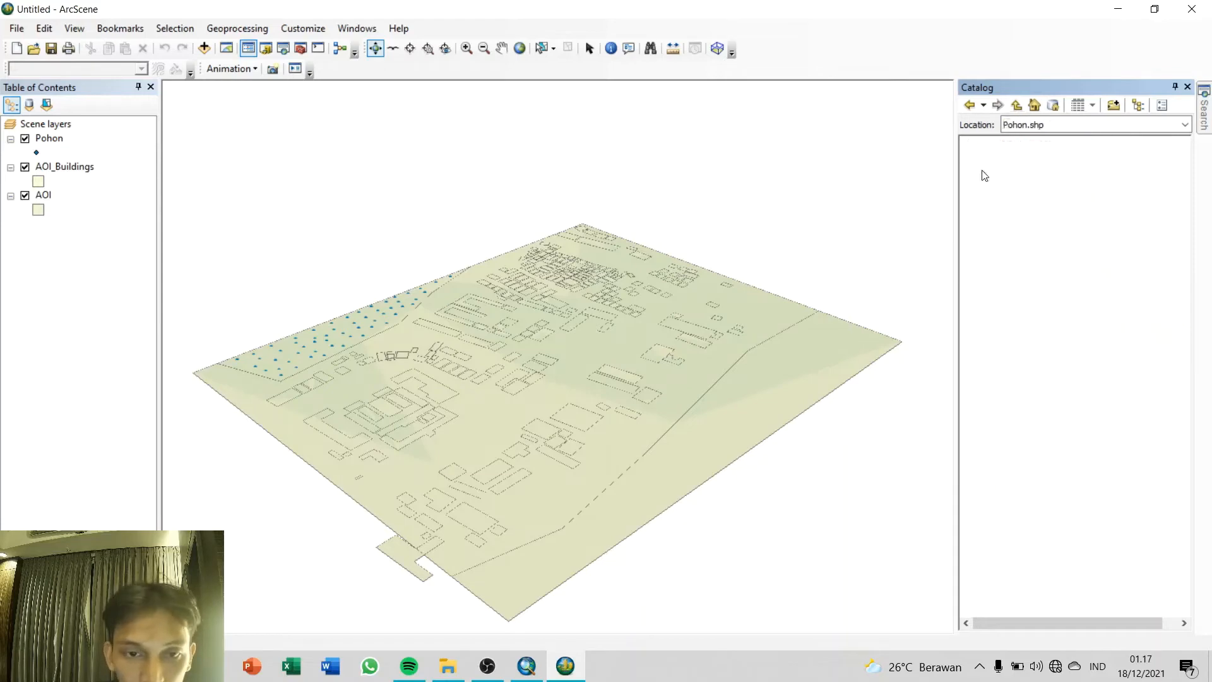
left_click_drag(1076, 291, 571, 305)
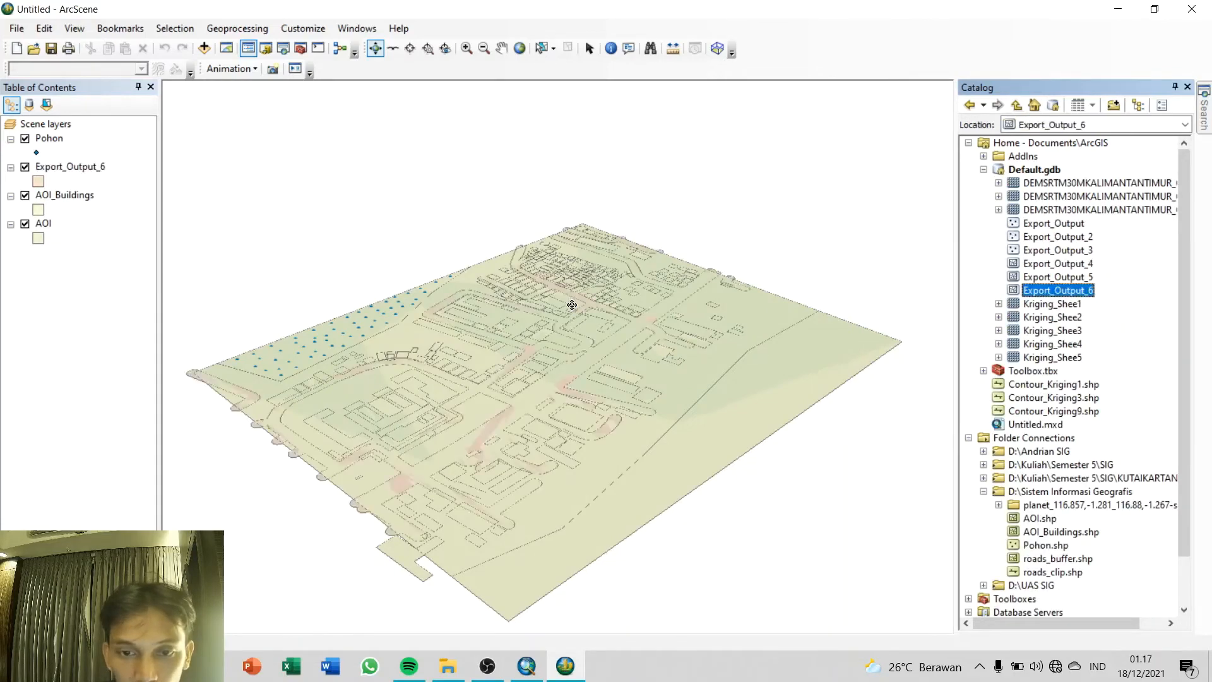
Step: Symbolize the AOI layer by unique values of the Deskripsi field and add all its values
left_click_drag(758, 269, 558, 404)
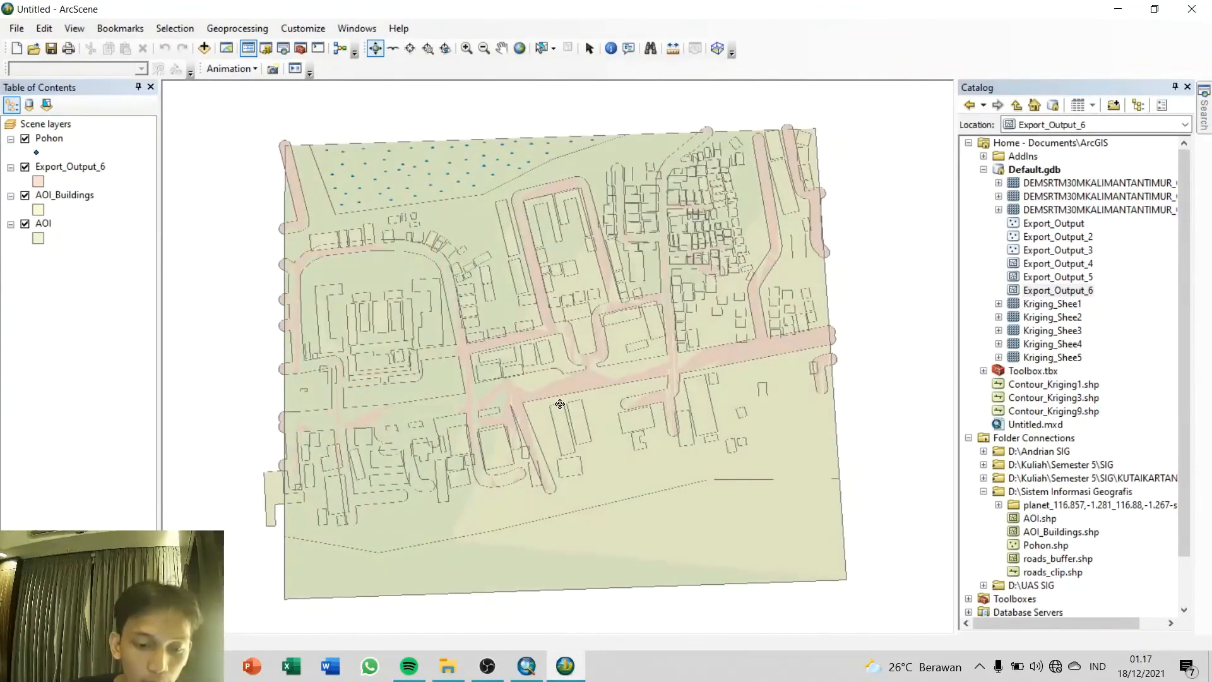
right_click(40, 224)
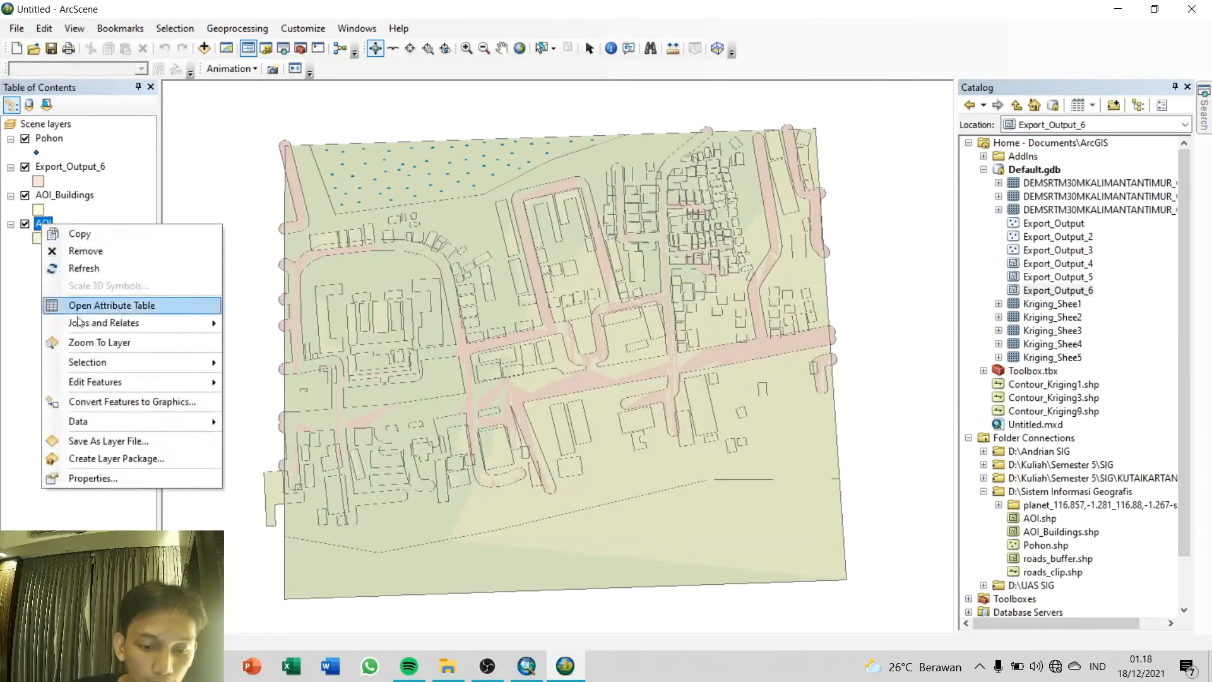
left_click(114, 478)
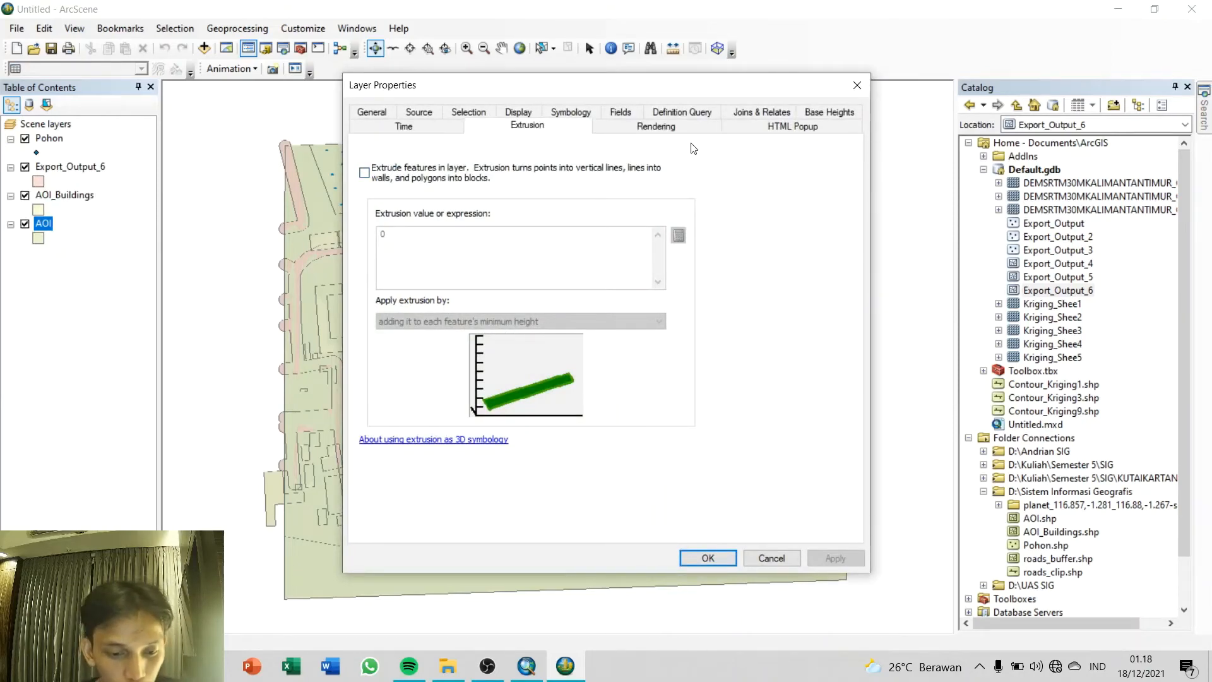
left_click(570, 112)
left_click(400, 182)
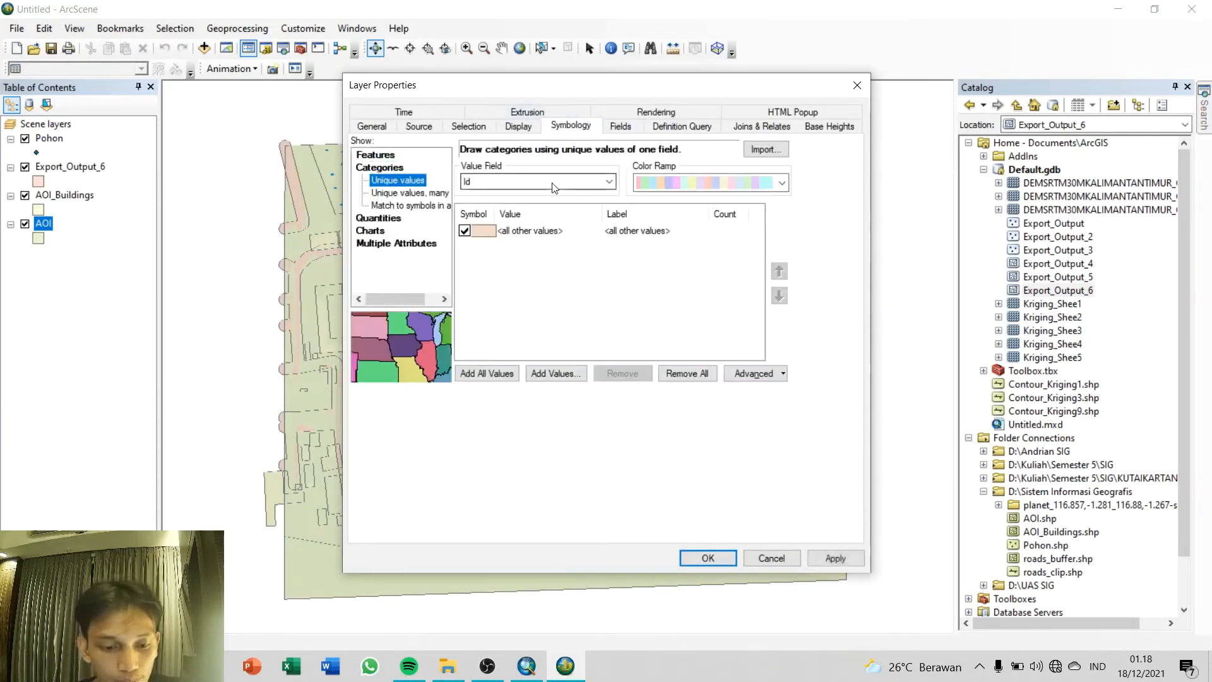
left_click(554, 182)
left_click(531, 199)
left_click(487, 373)
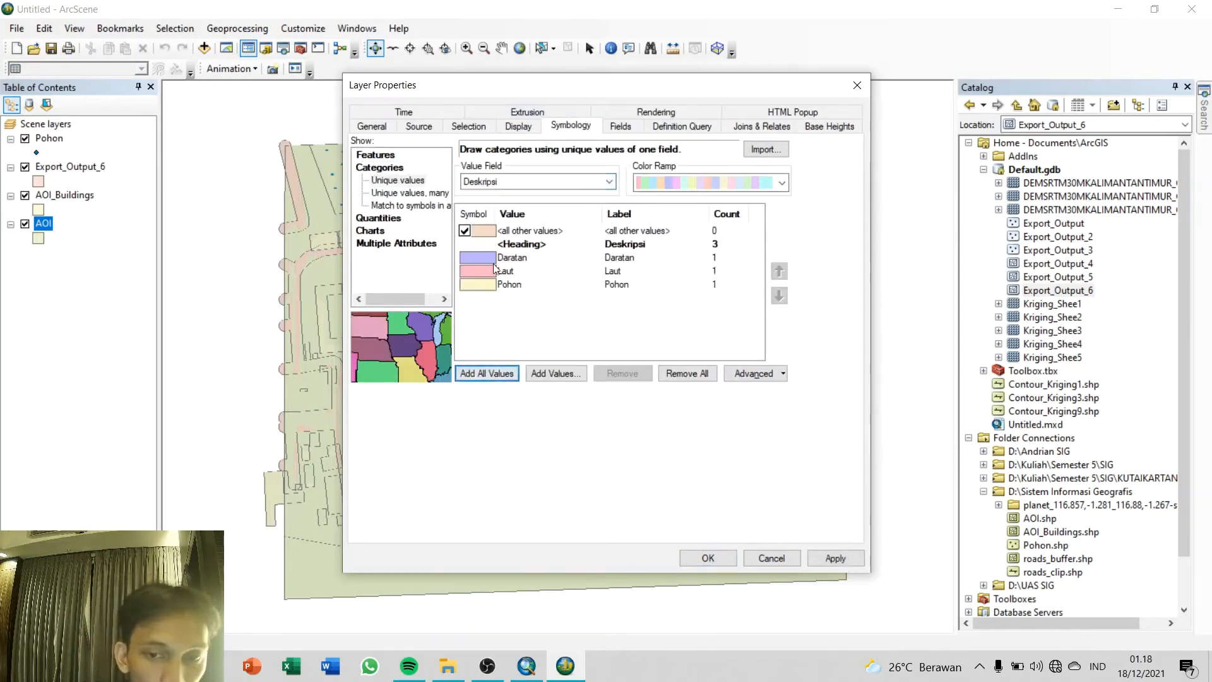
Step: Assign the Early Desert Tan symbol to the Daratan class of the AOI layer
double_click(489, 256)
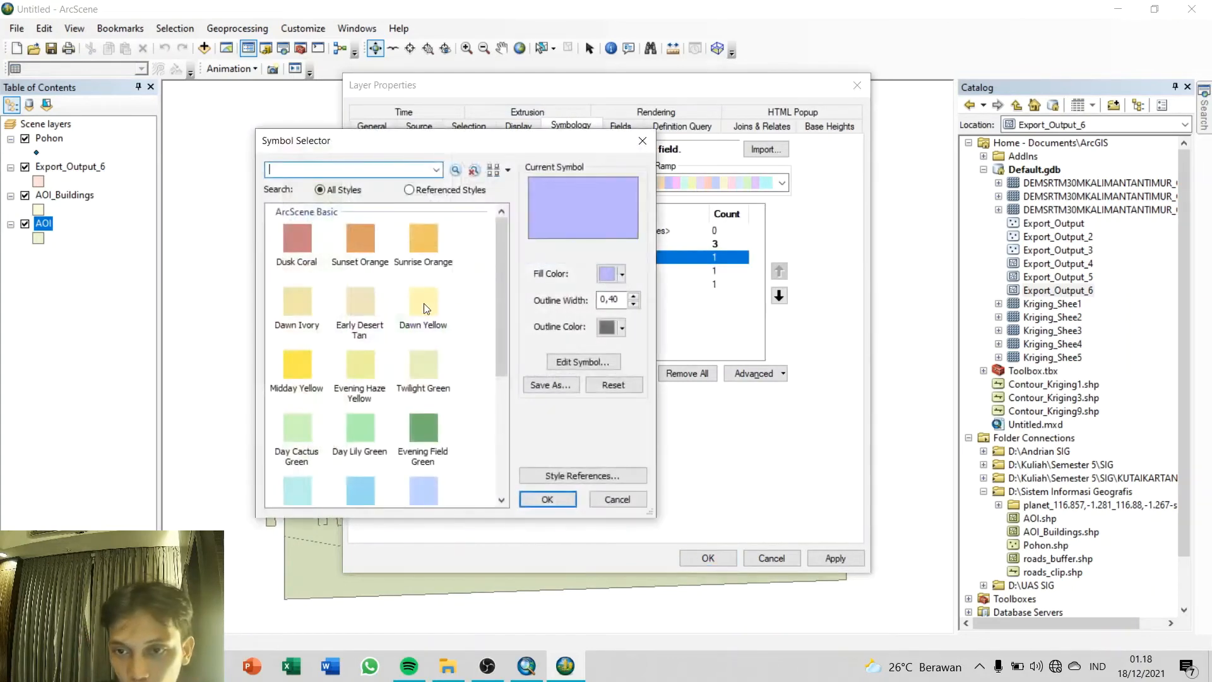
left_click(423, 303)
left_click(366, 302)
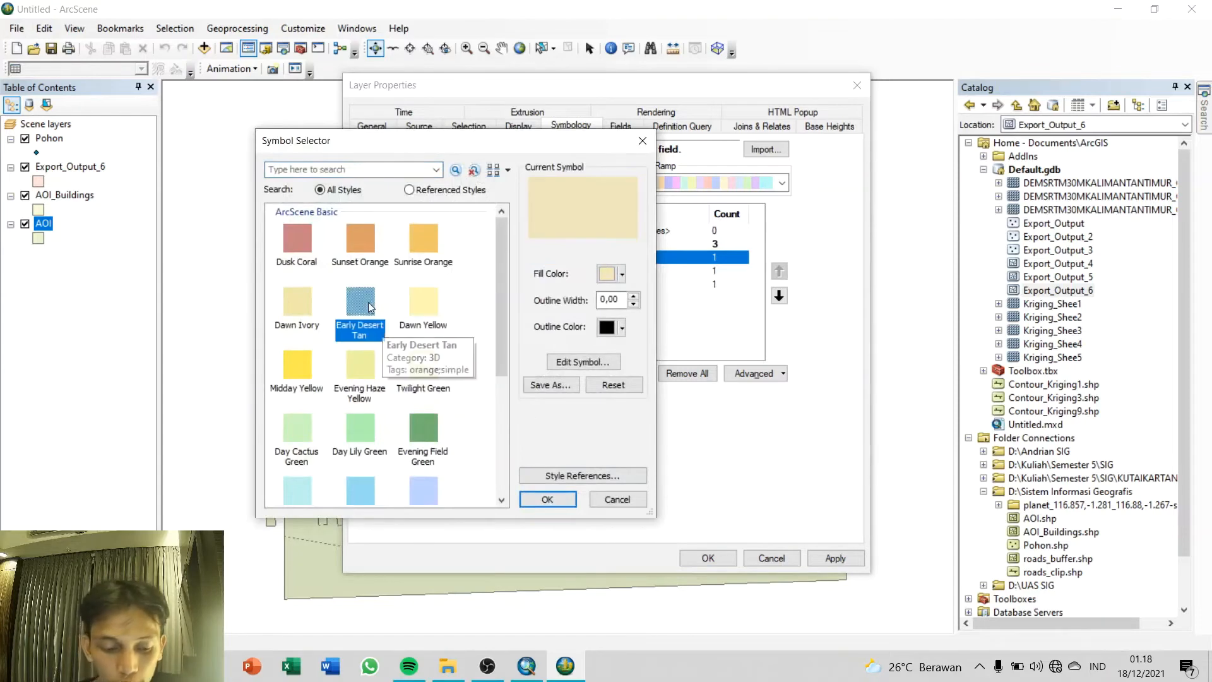
left_click(556, 498)
Step: Assign the Water Body symbol to the Laut class of the AOI layer
left_click(491, 271)
double_click(490, 267)
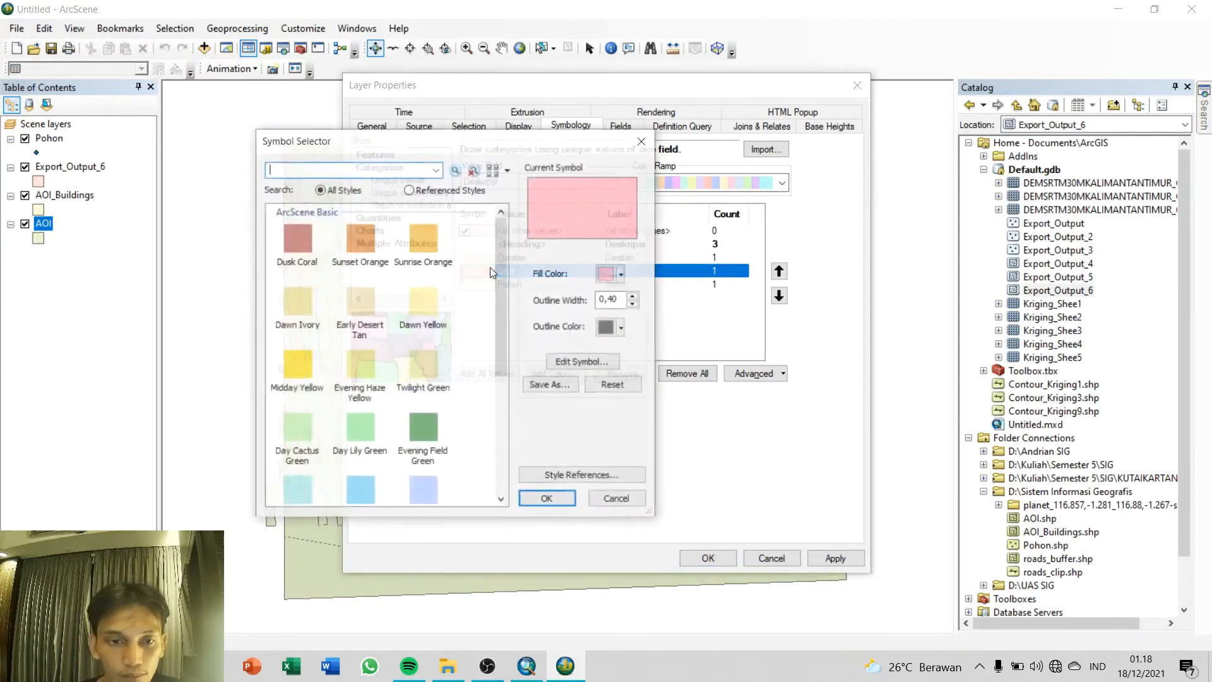
scroll(365, 357, "down", 5)
left_click(357, 322)
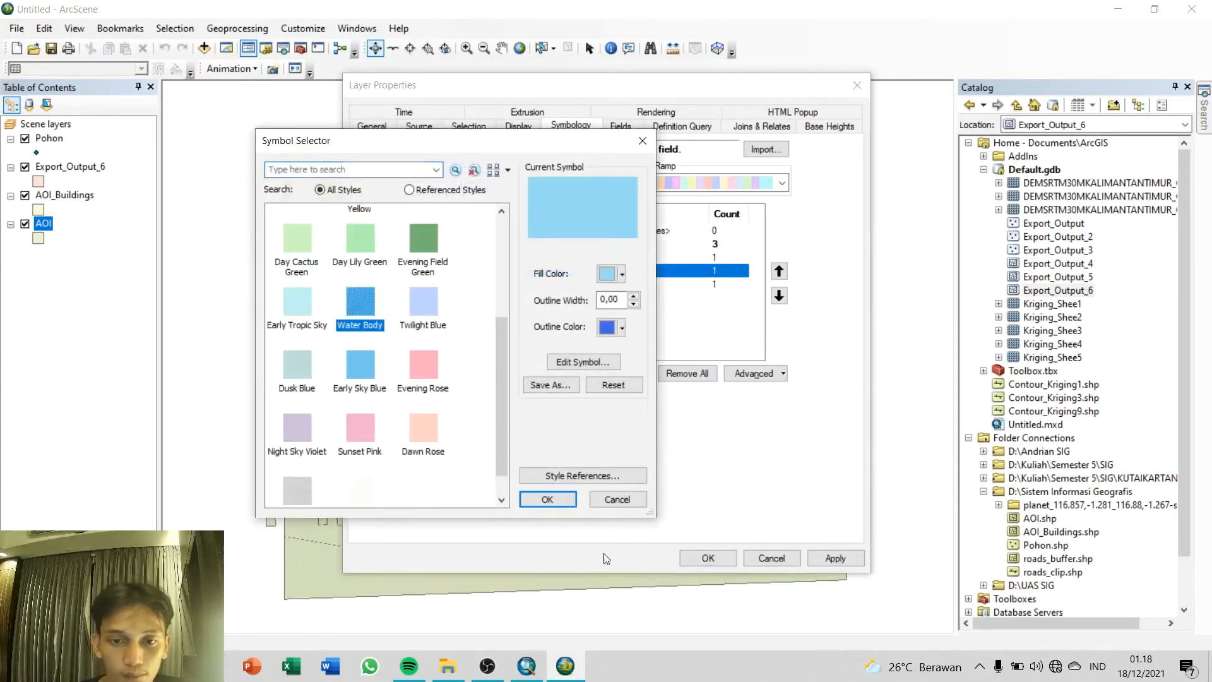
left_click(549, 498)
Step: Give the Pohon class a light green preset symbol and apply the symbology to the AOI layer
left_click(484, 288)
double_click(484, 288)
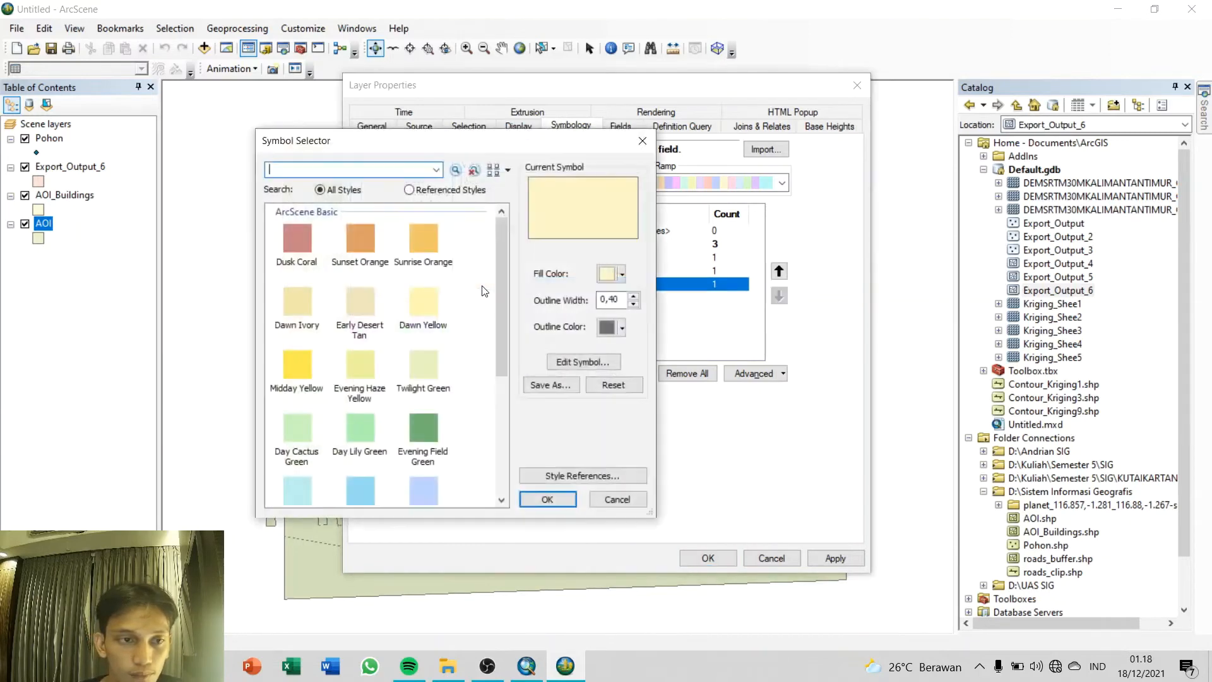
left_click(548, 500)
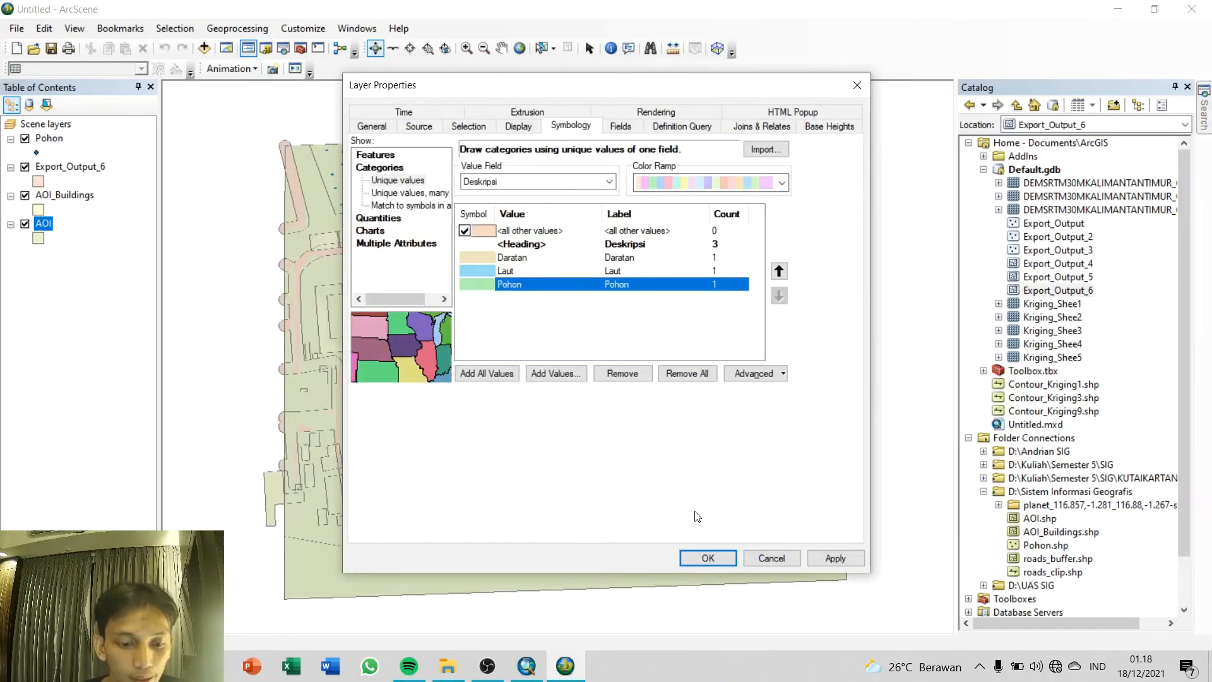
left_click(833, 558)
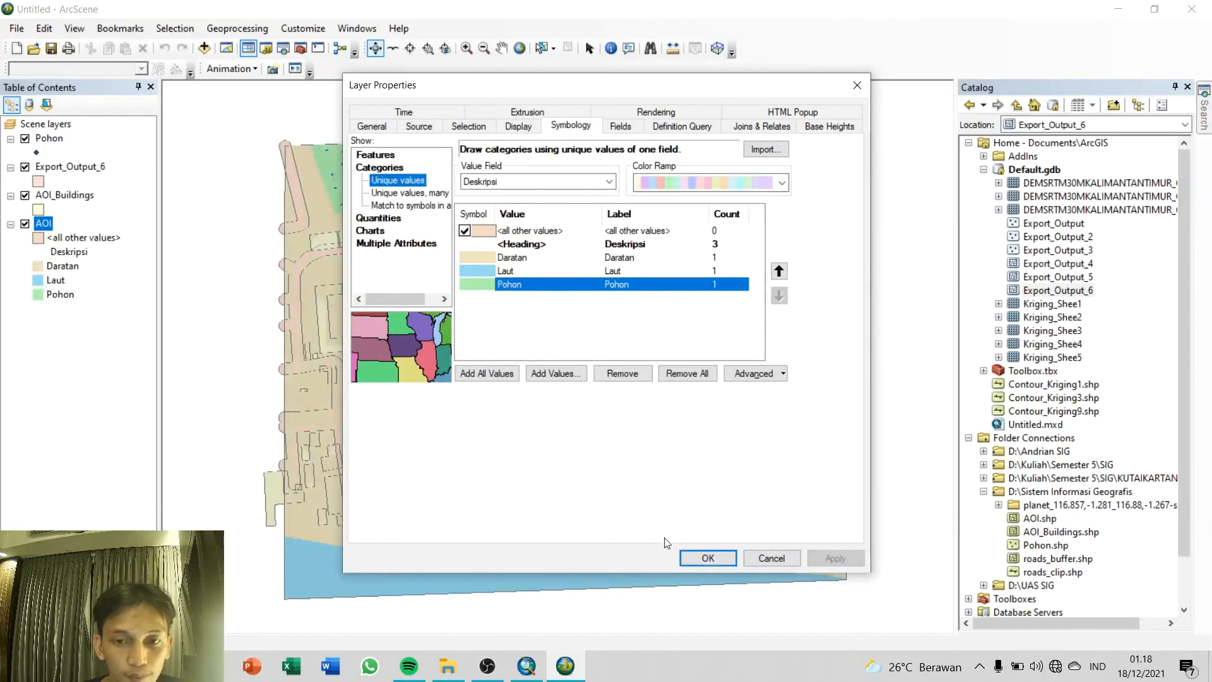
left_click(707, 558)
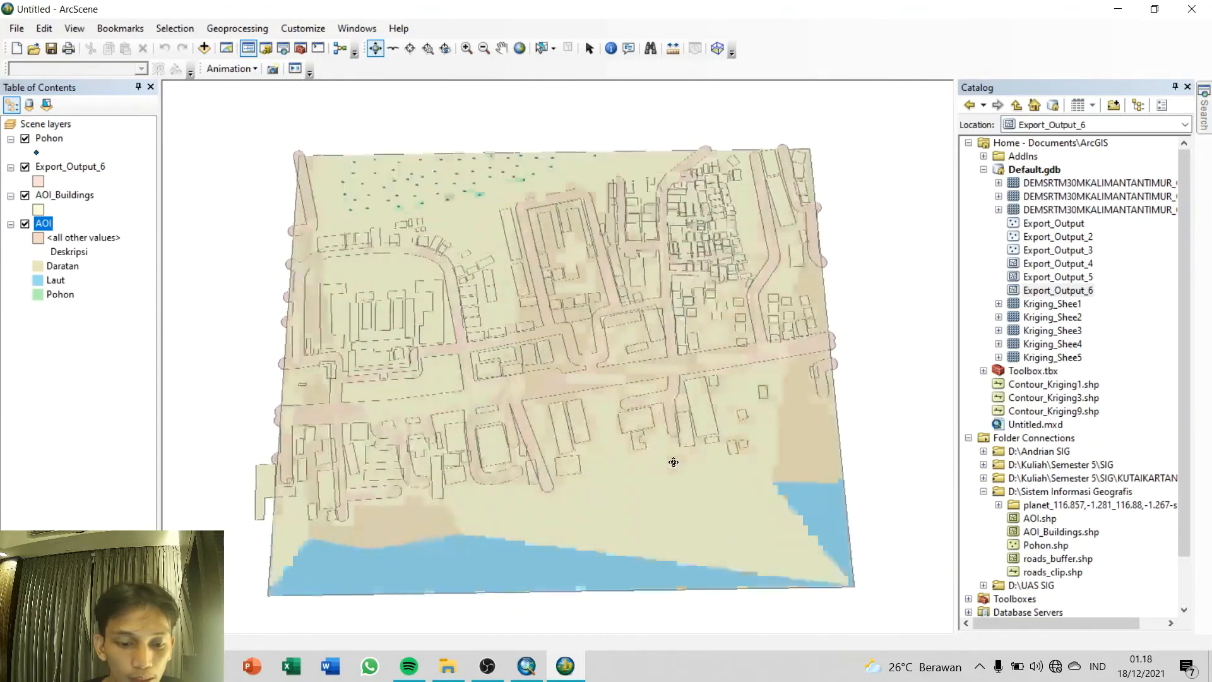
Step: Switch to ArcMap and save the map document as Done_3D_ArcMap in the Sistem Informasi Geografis folder on drive D
left_click(526, 665)
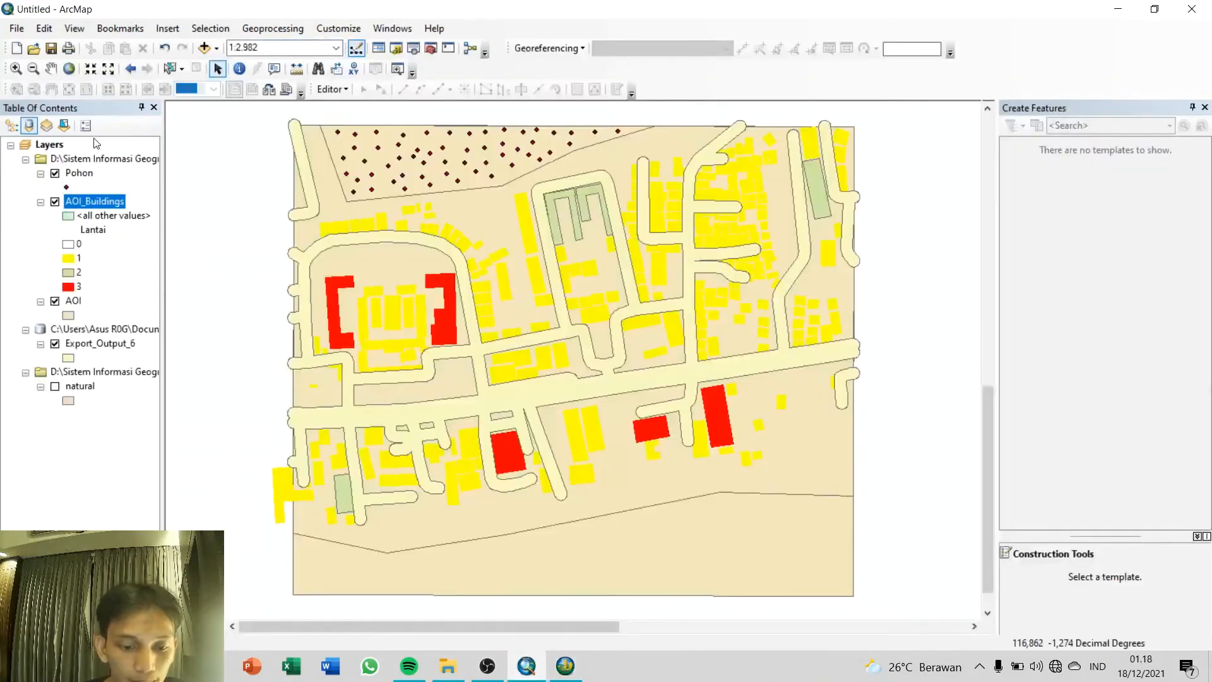
left_click(17, 29)
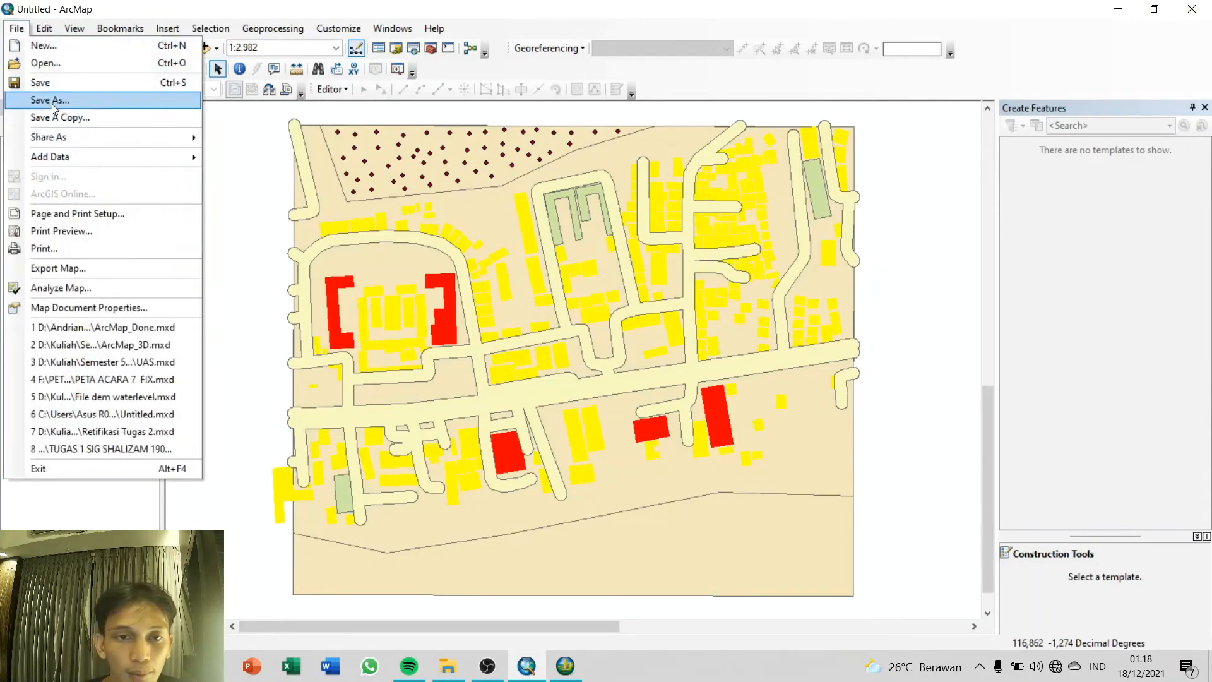
left_click(44, 100)
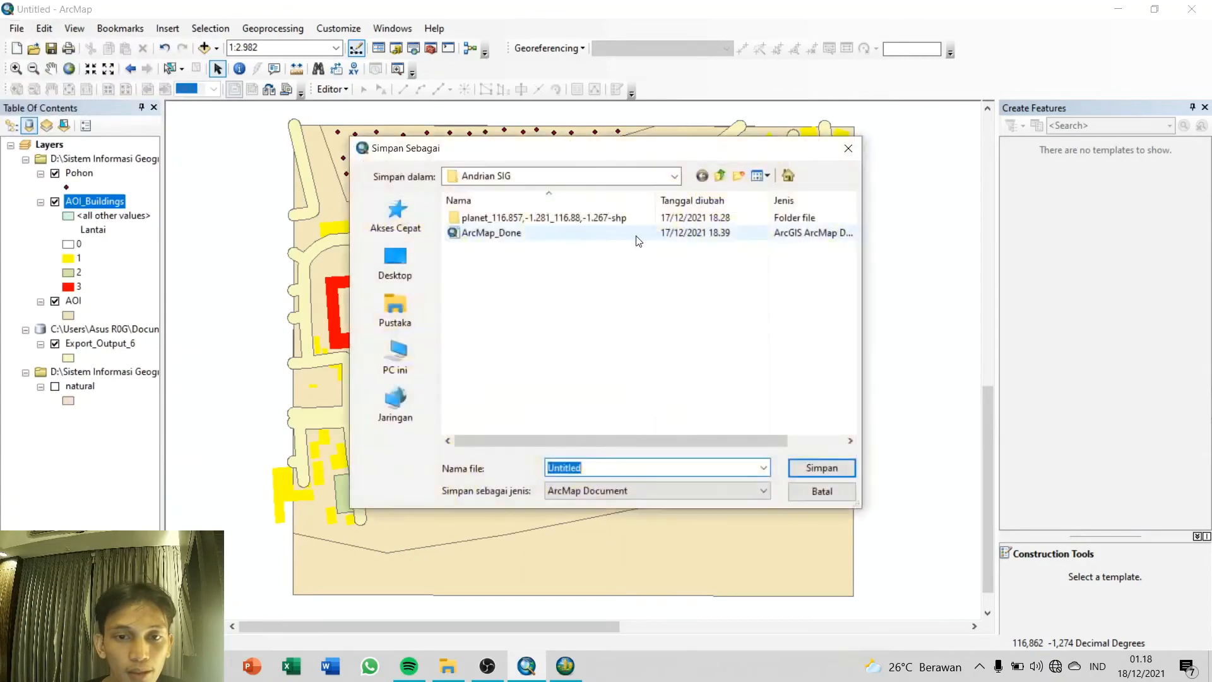
left_click(674, 176)
left_click(492, 403)
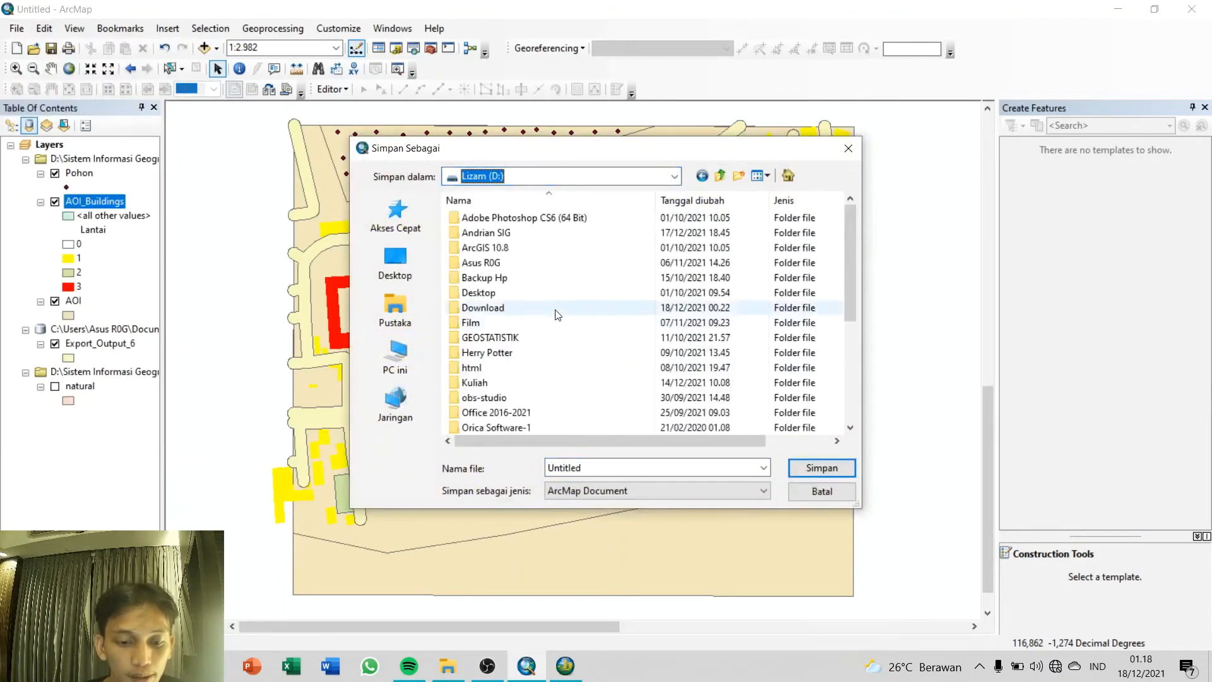
scroll(534, 341, "down", 2)
double_click(537, 382)
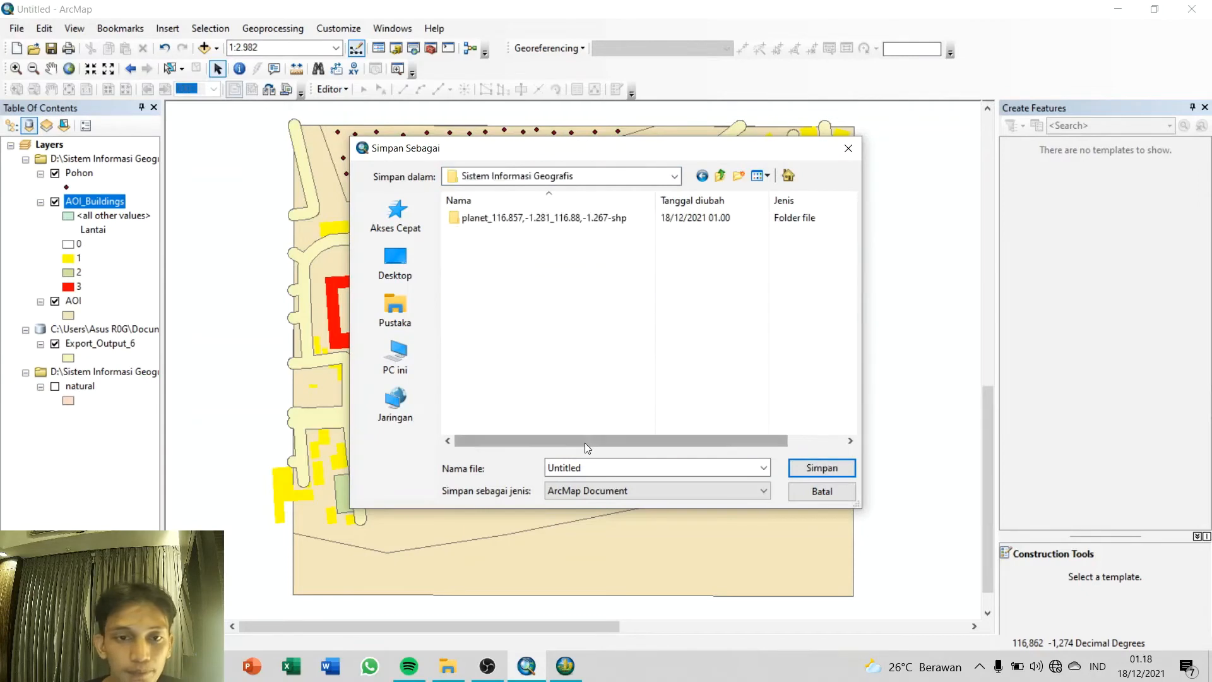
double_click(610, 466)
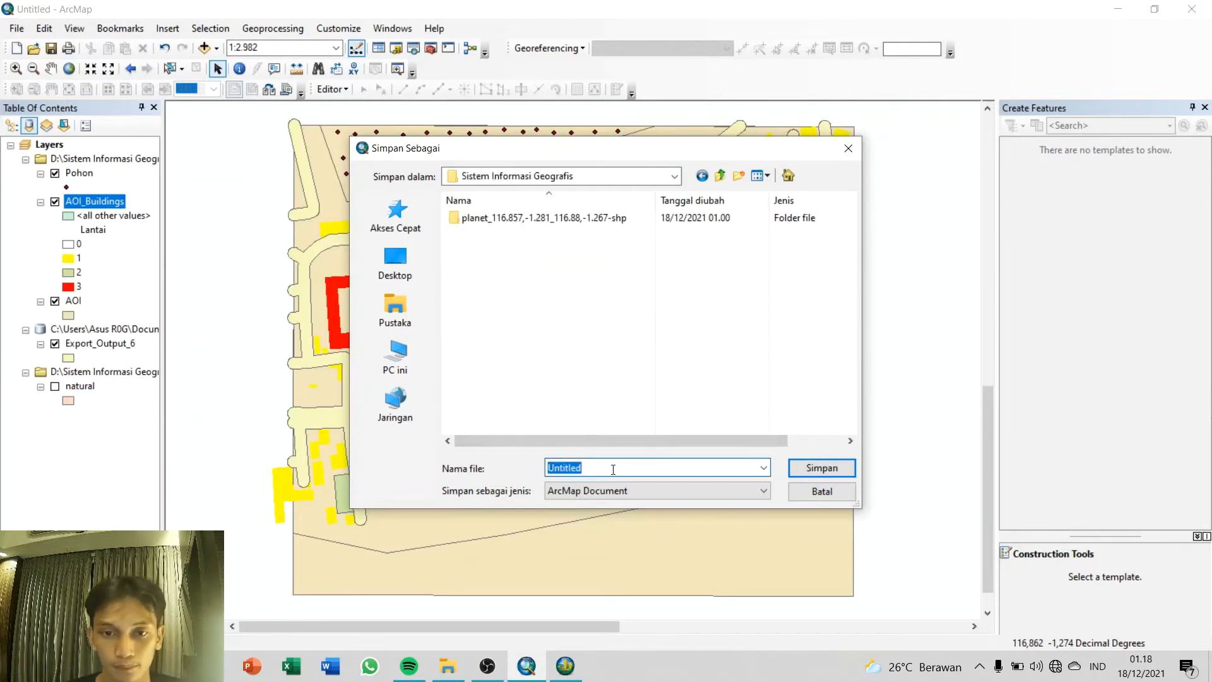
type("Done_3D_ArcMap")
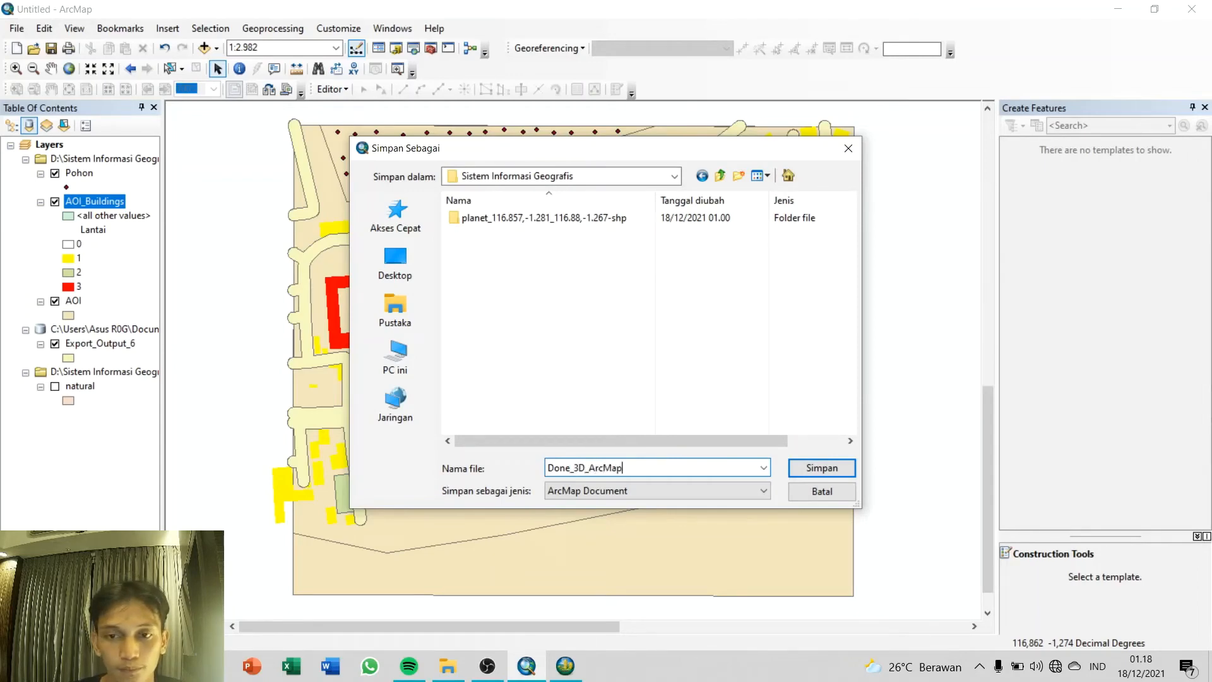
key("Return")
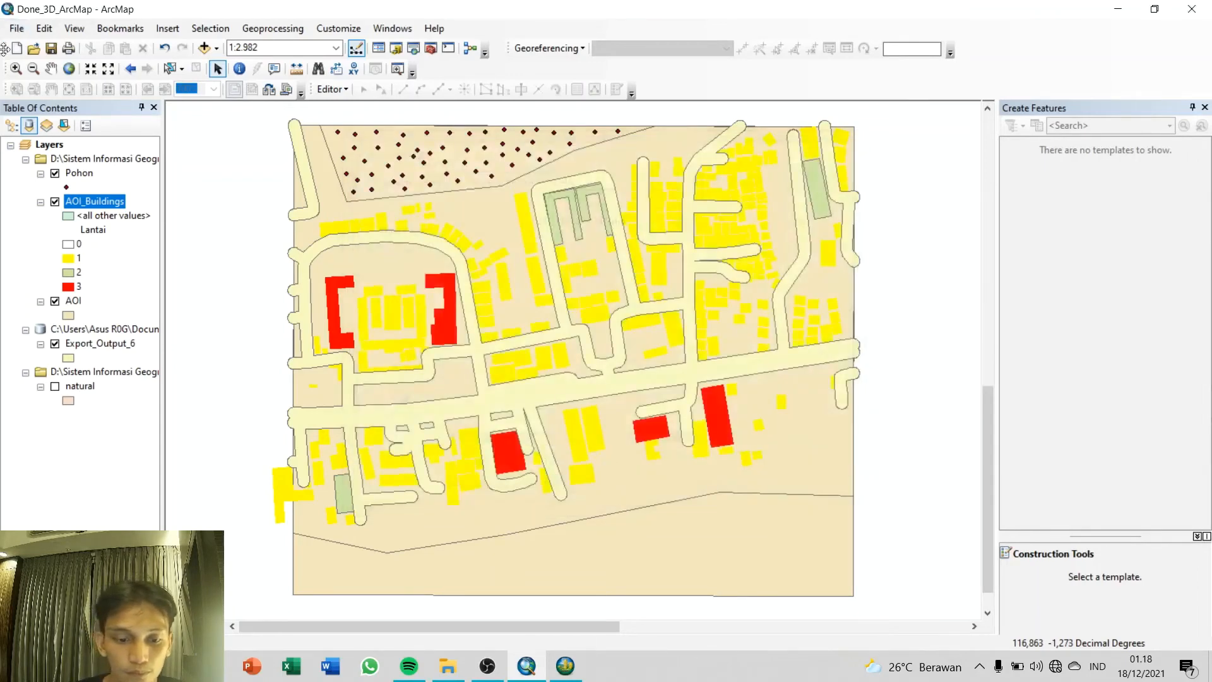
Step: Create a new map document from the Blank Map template
left_click(22, 29)
left_click(30, 43)
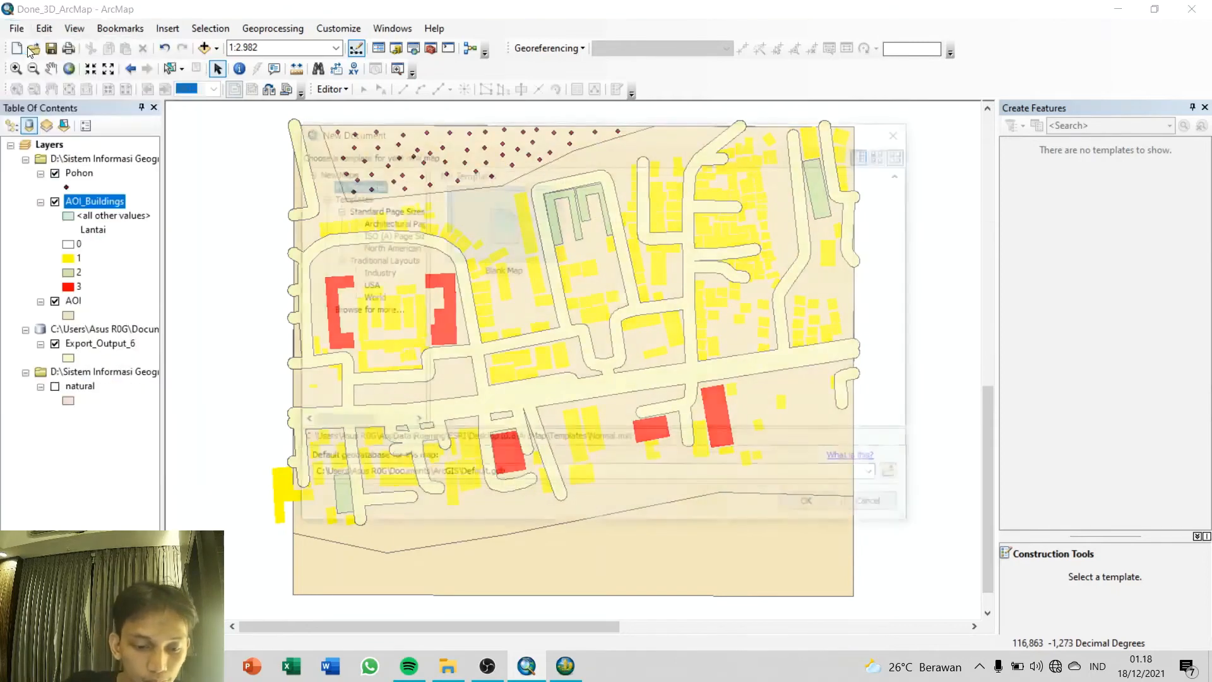
double_click(560, 239)
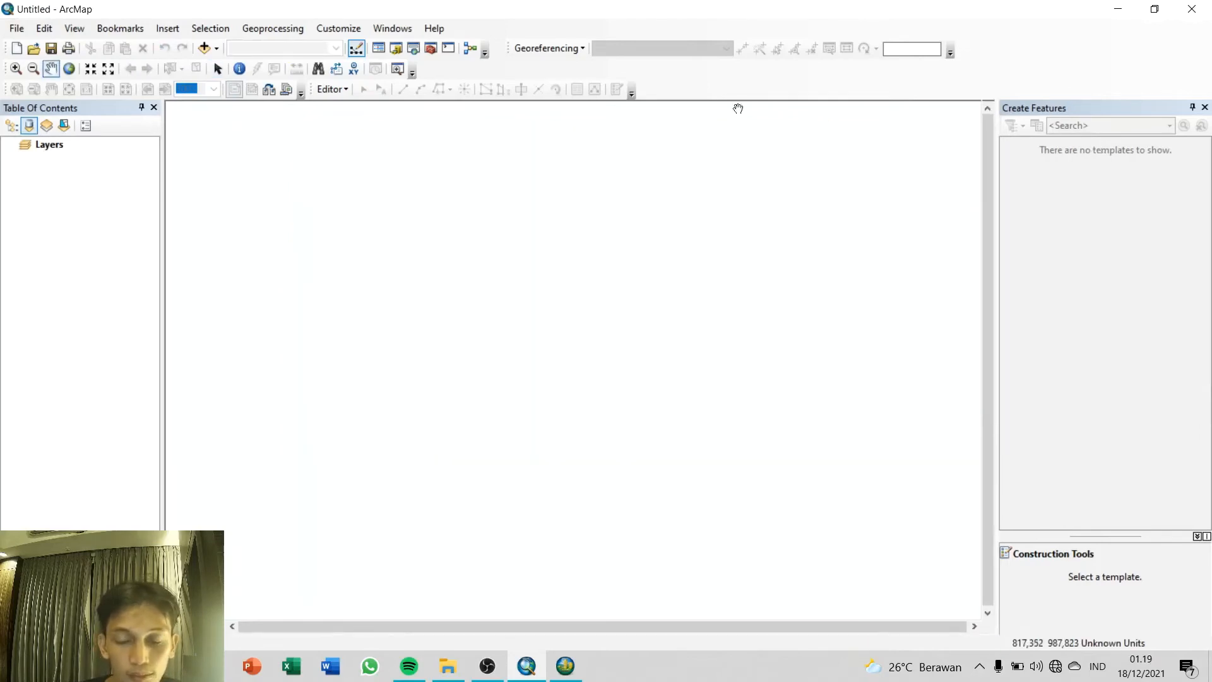
Step: Add DEM SRTM 30M KALIMANTAN TIMUR.tif from D:\Kuliah\Semester 5\SIG and AOI.shp from D:\Sistem Informasi Geografis to the map
left_click(411, 50)
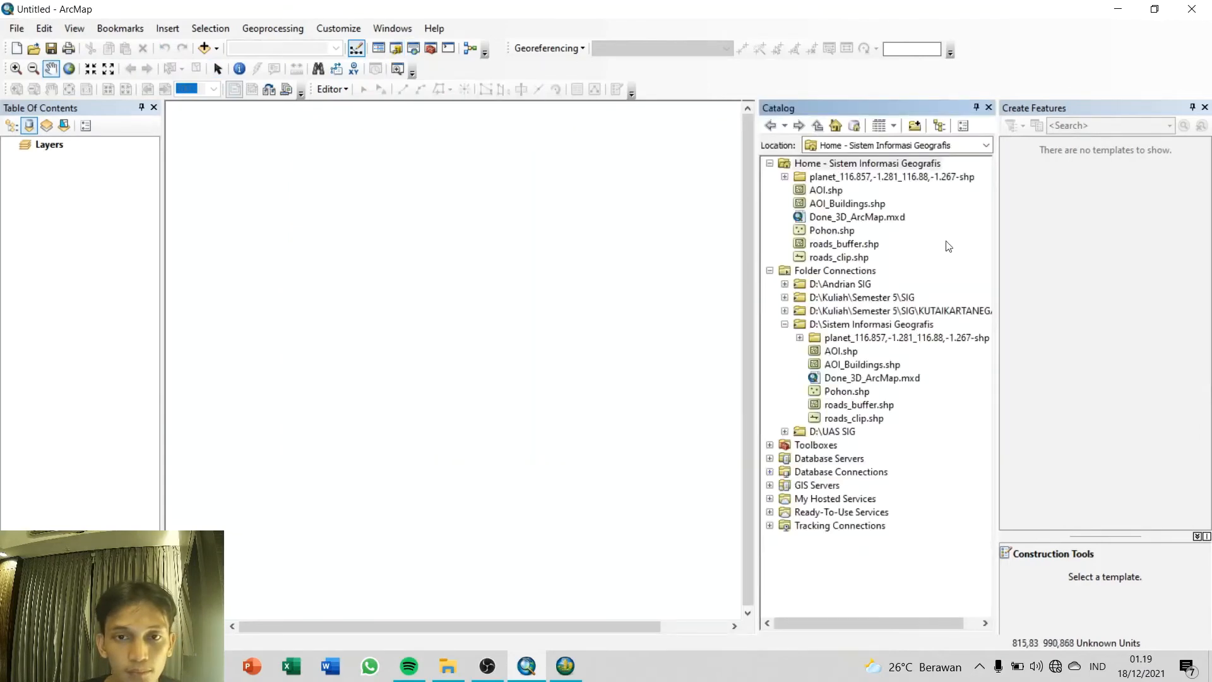
left_click(784, 298)
left_click(800, 311)
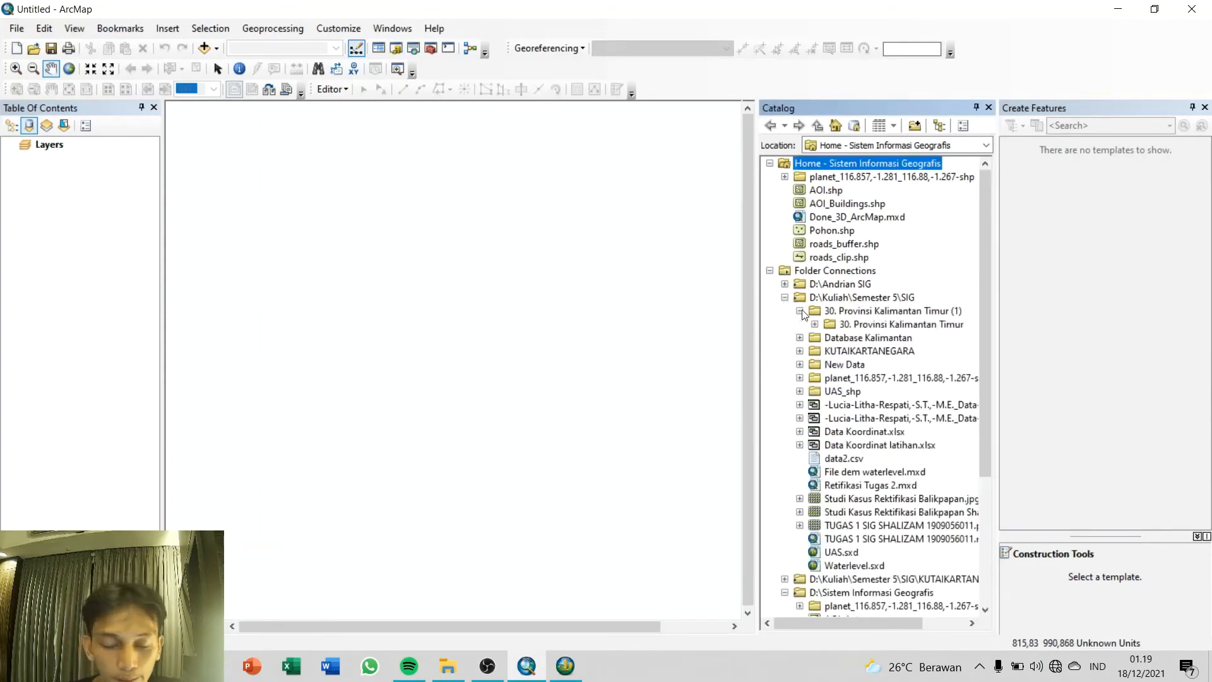
left_click(814, 324)
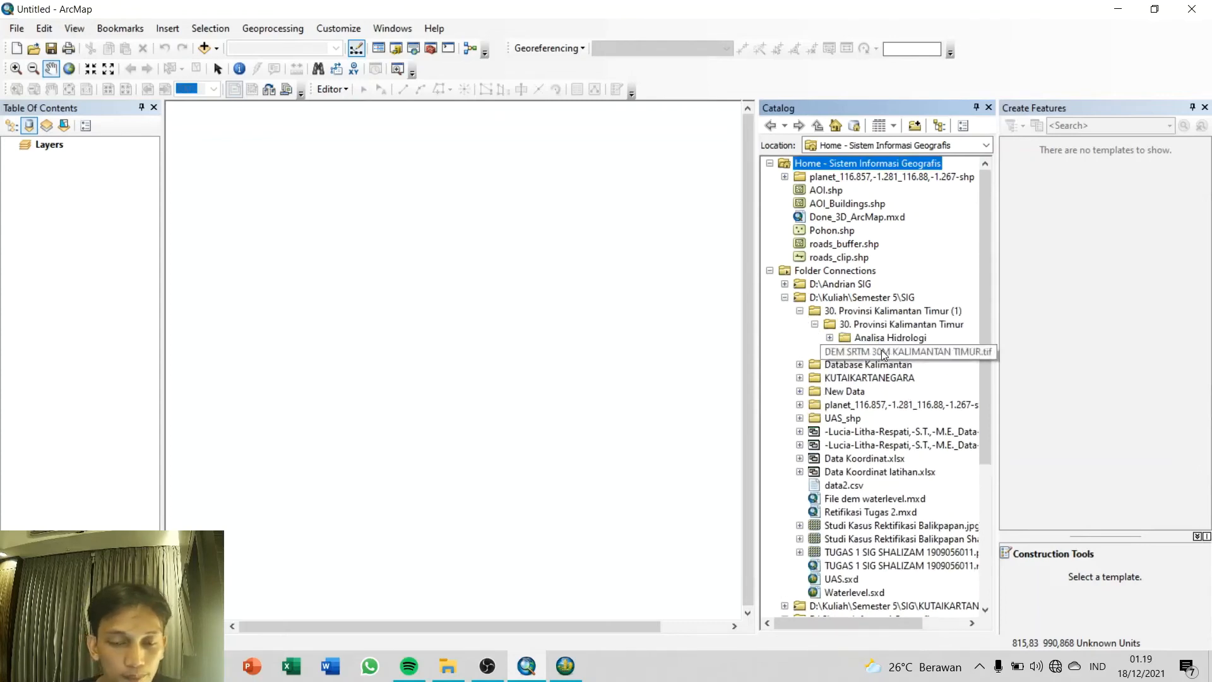
left_click_drag(881, 351, 530, 292)
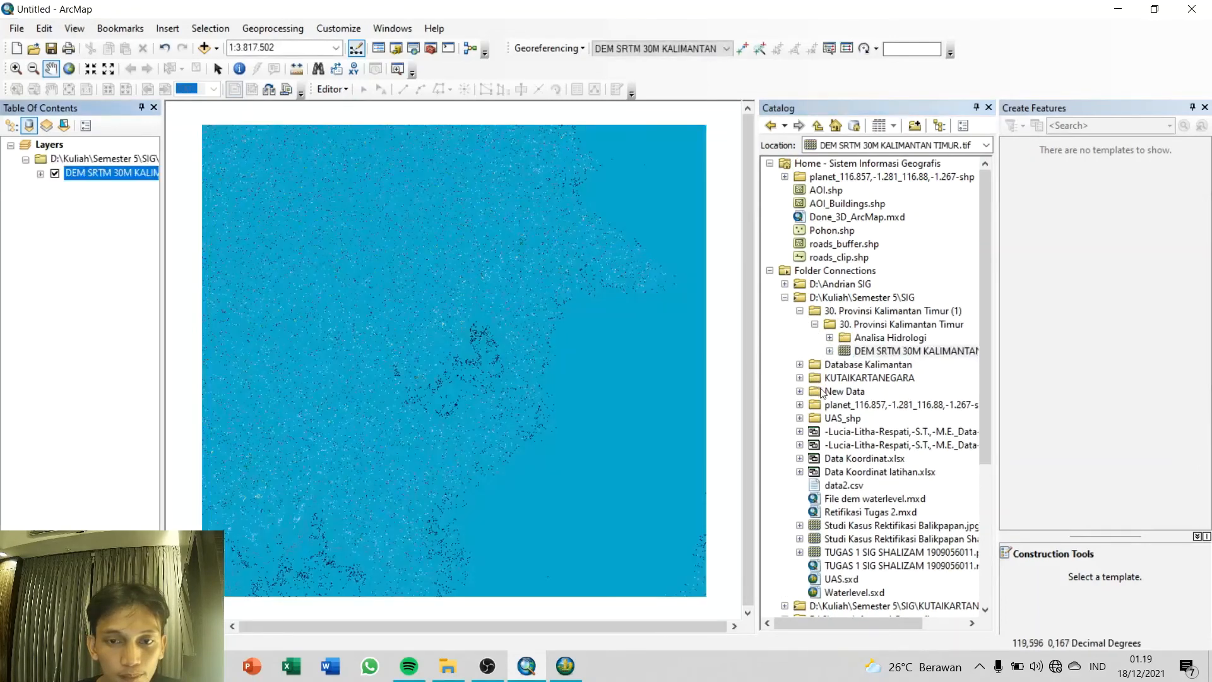
left_click(785, 297)
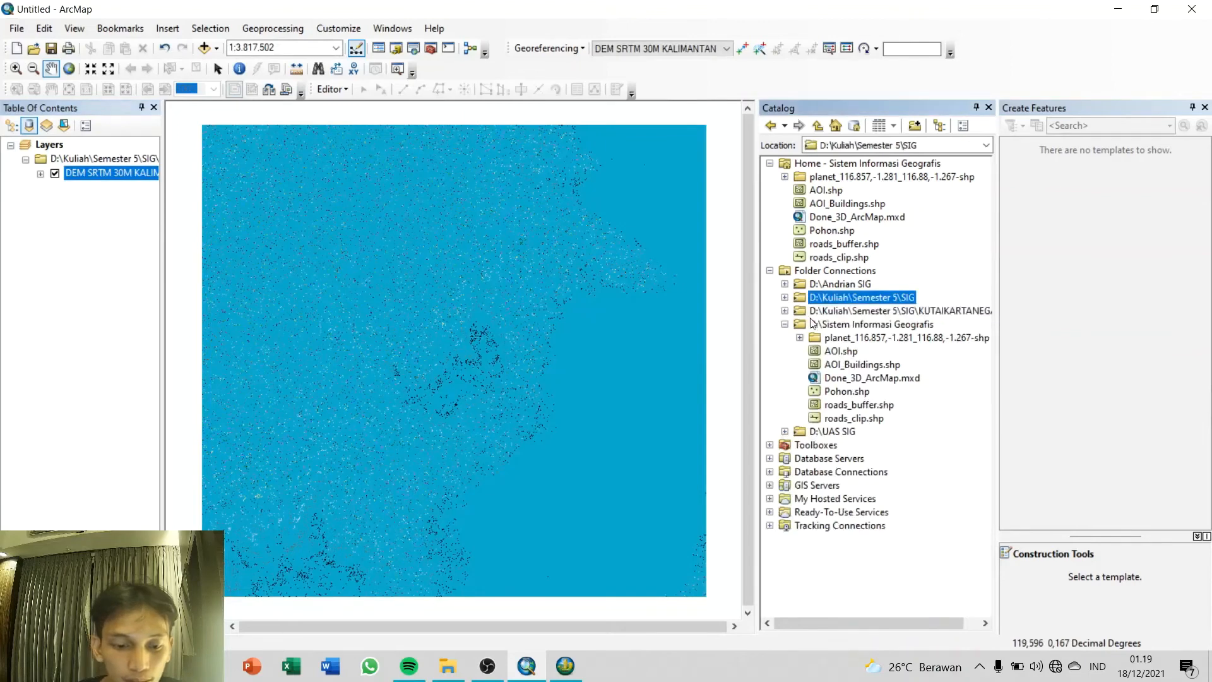
left_click_drag(839, 351, 81, 311)
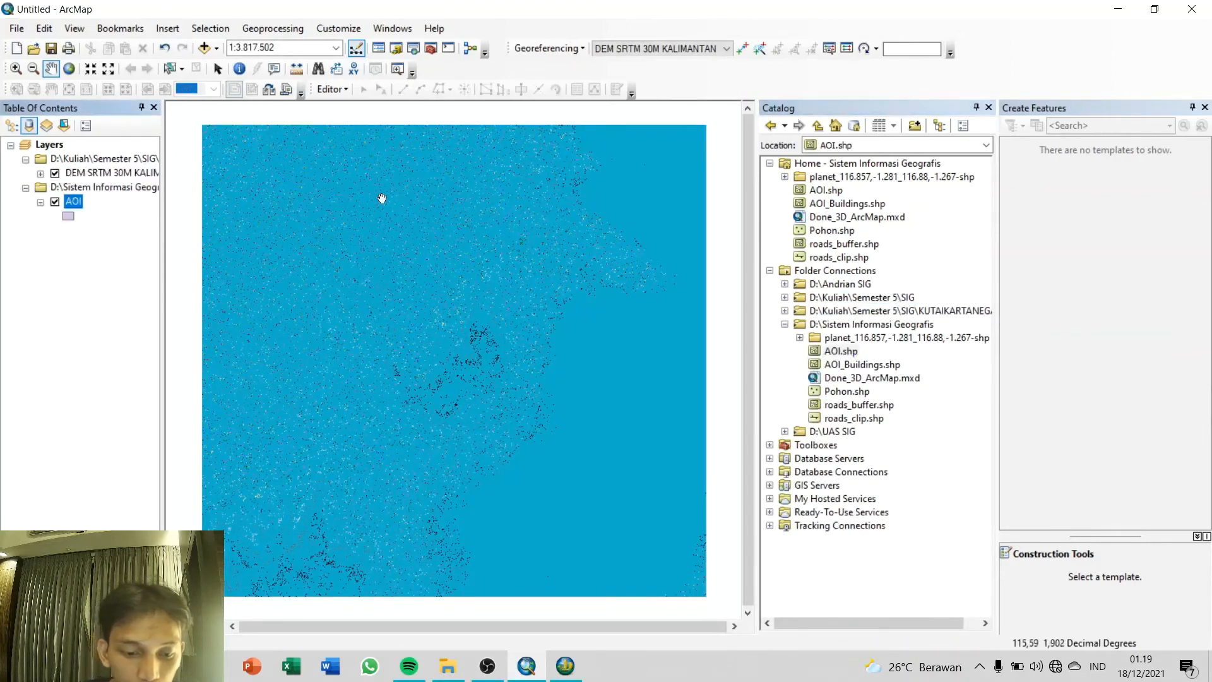
Step: Open the raster Clip tool from the Raster Processing toolset of the Data Management Tools
left_click(432, 50)
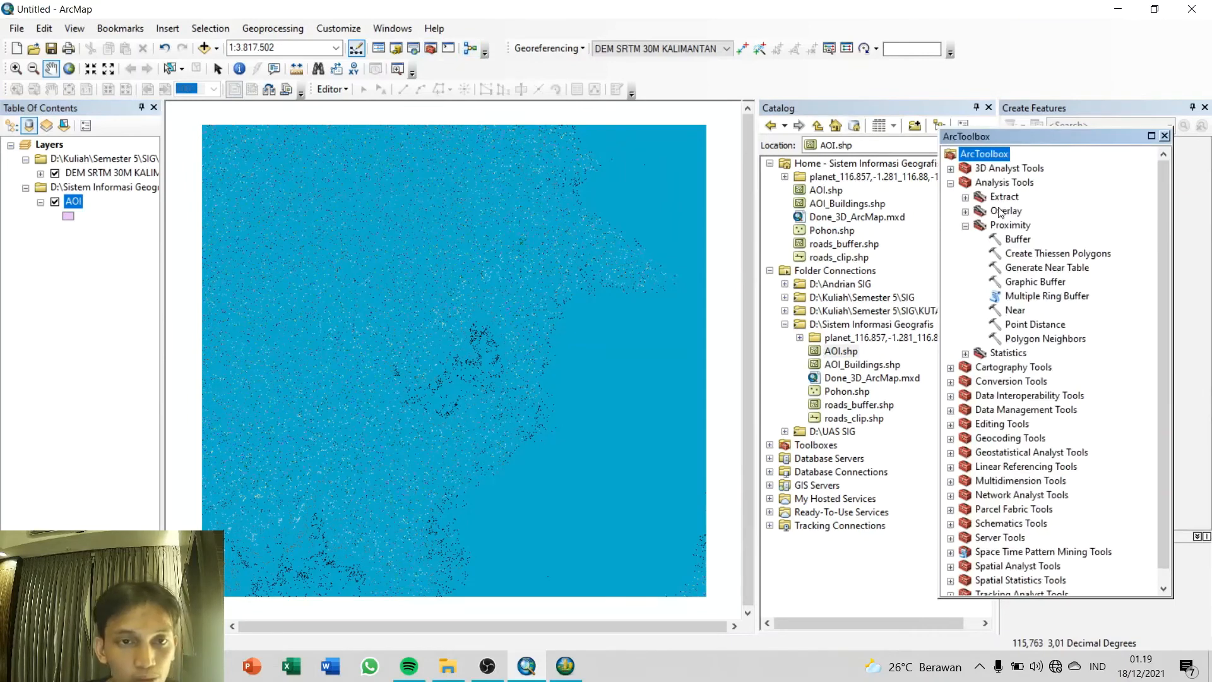
left_click(950, 183)
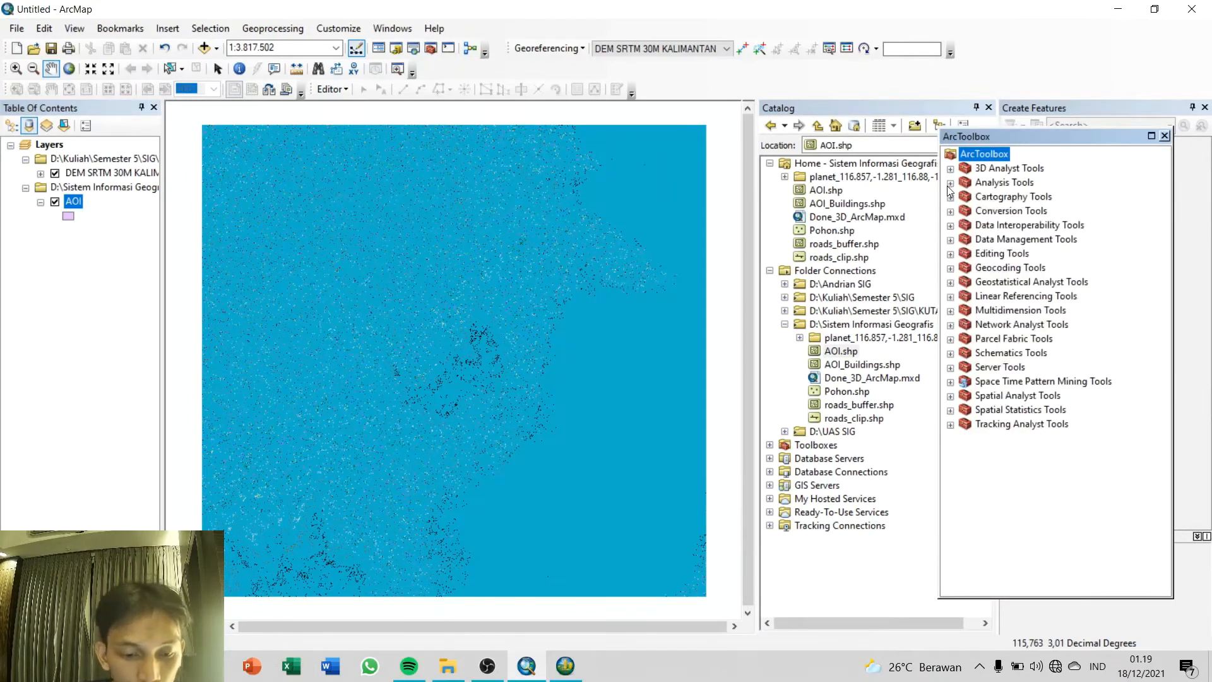
left_click(950, 240)
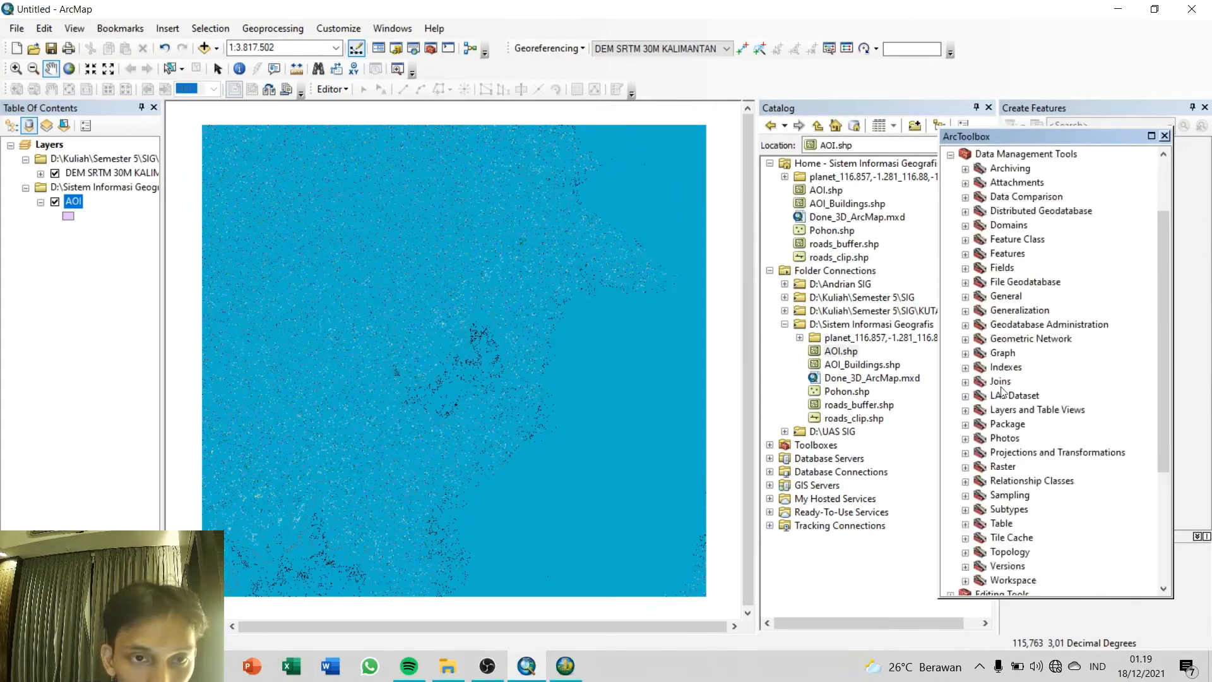
left_click(965, 467)
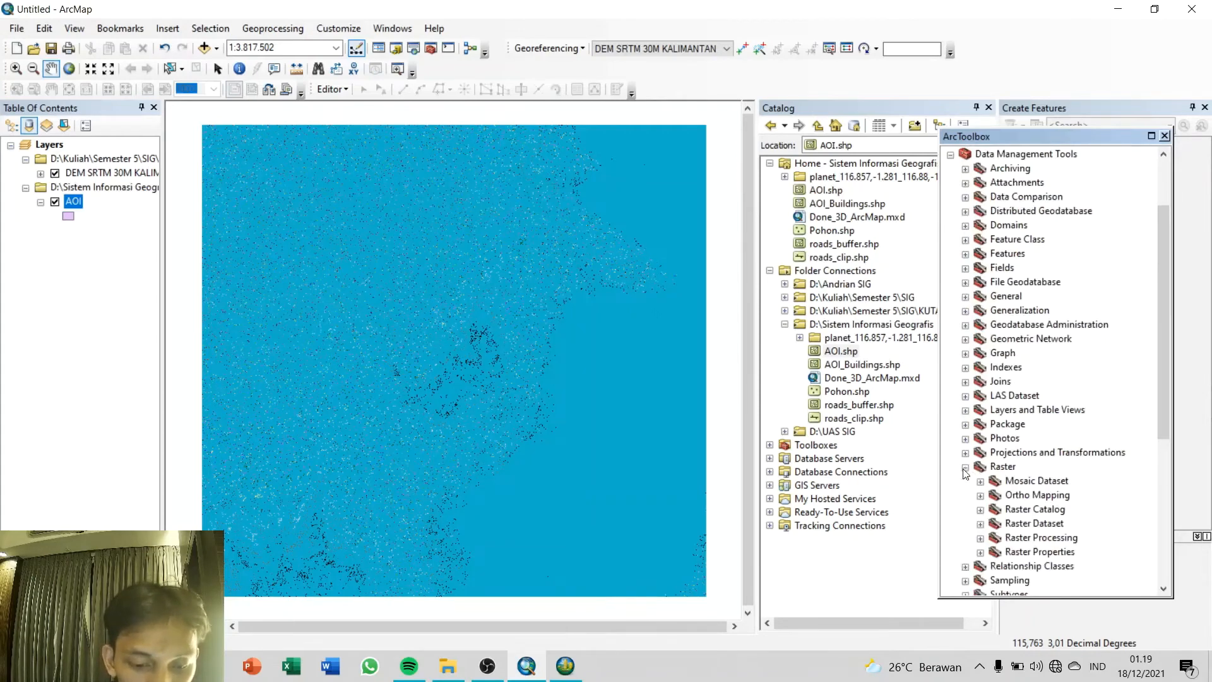
left_click(980, 538)
double_click(1029, 439)
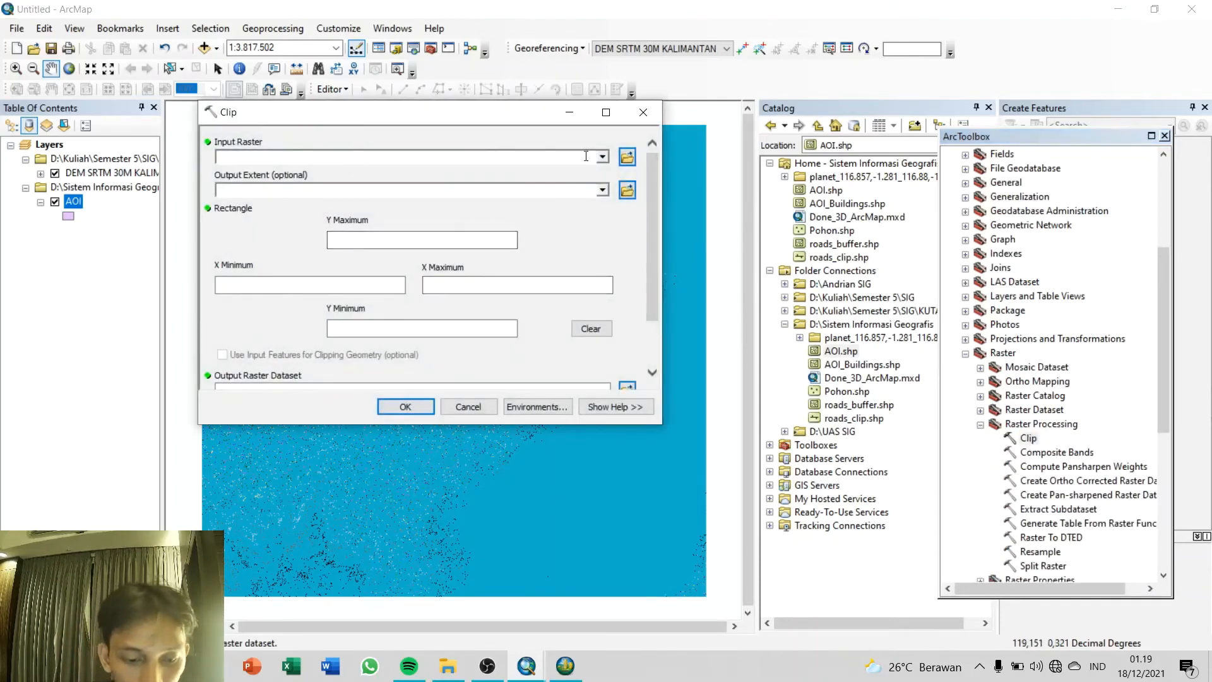
Step: Clip DEM SRTM 30M KALIMANTAN TIMUR.tif to the AOI extent, using the input features for clipping geometry and the default output dataset
left_click(602, 157)
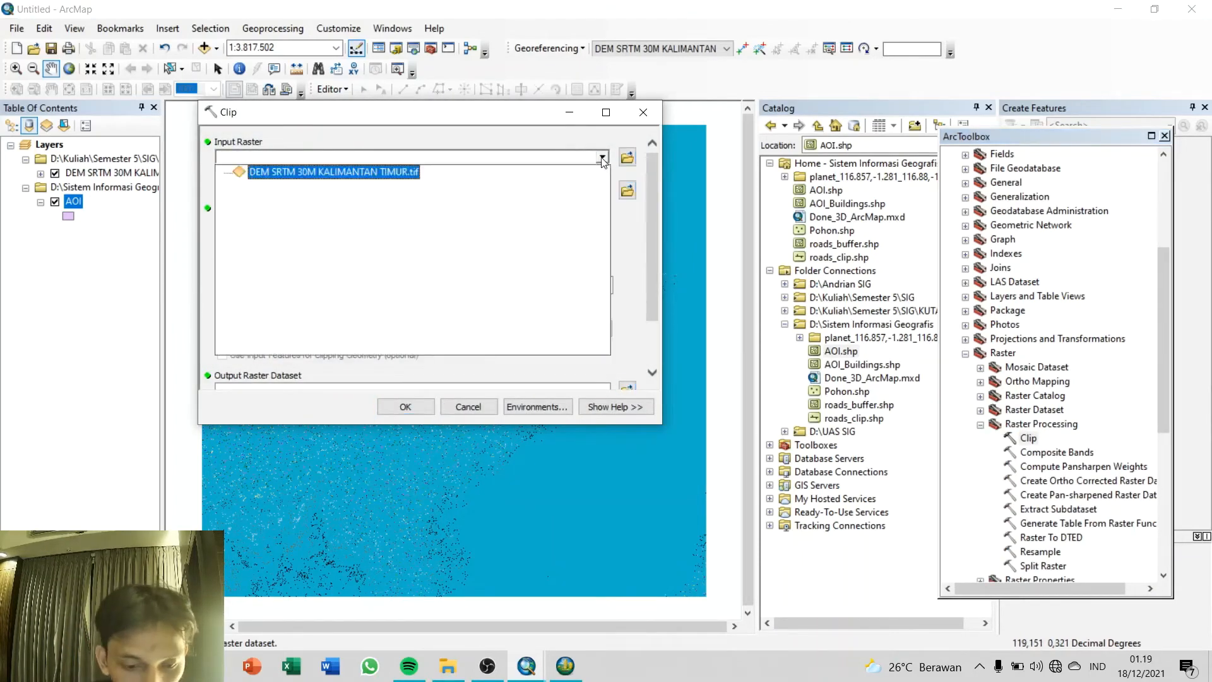
left_click(291, 177)
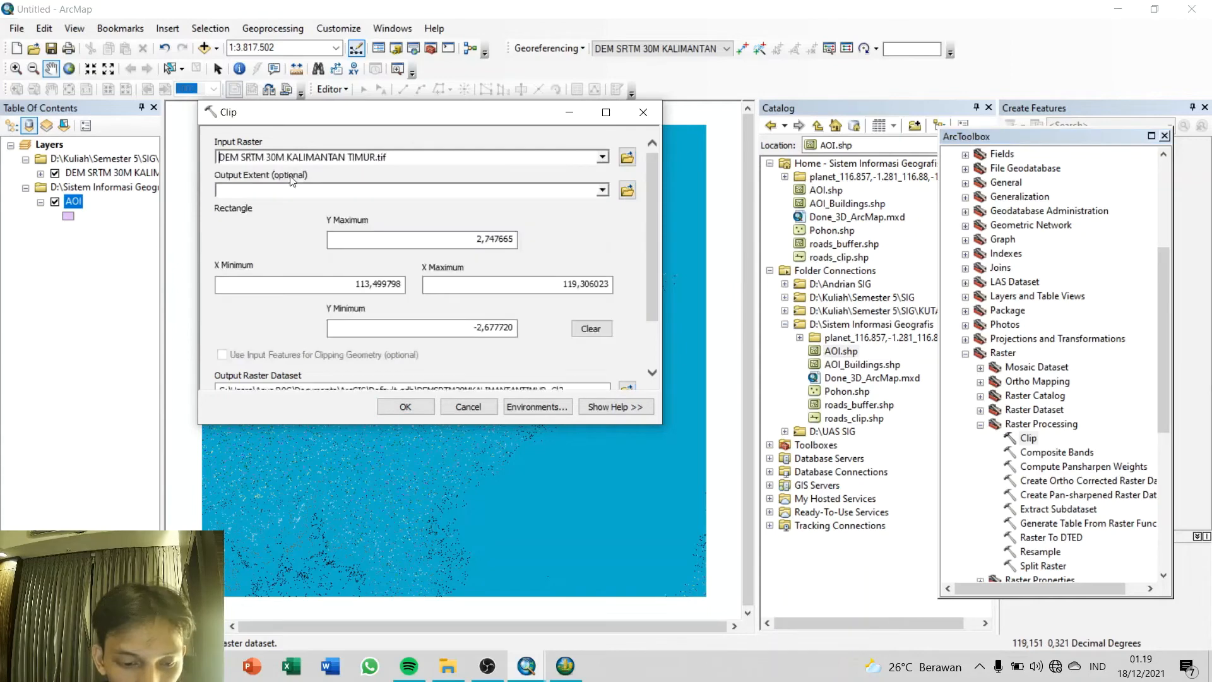
left_click(603, 190)
left_click(264, 216)
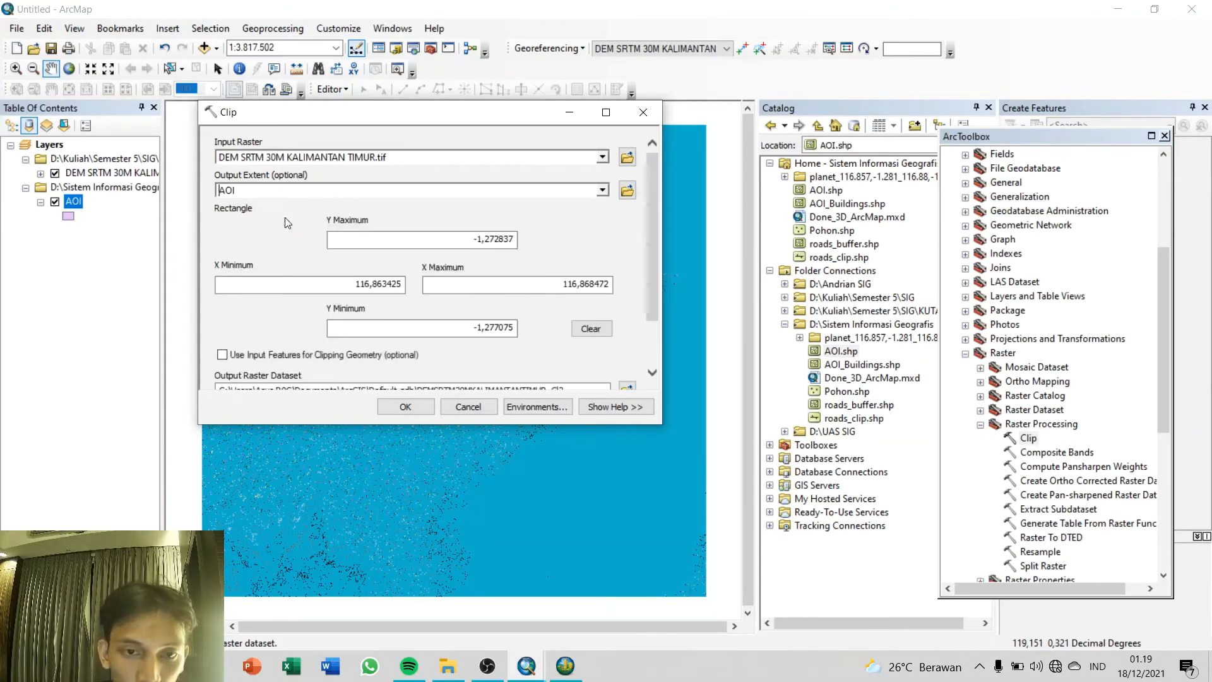
left_click(222, 355)
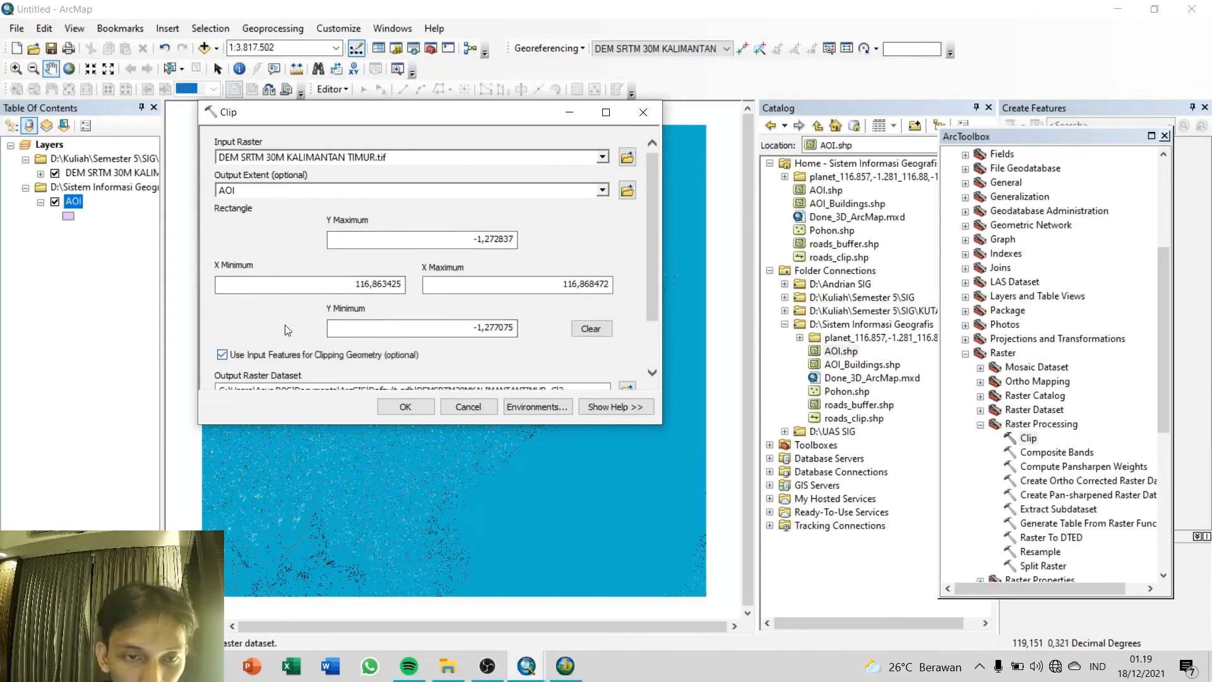
scroll(288, 330, "down", 1)
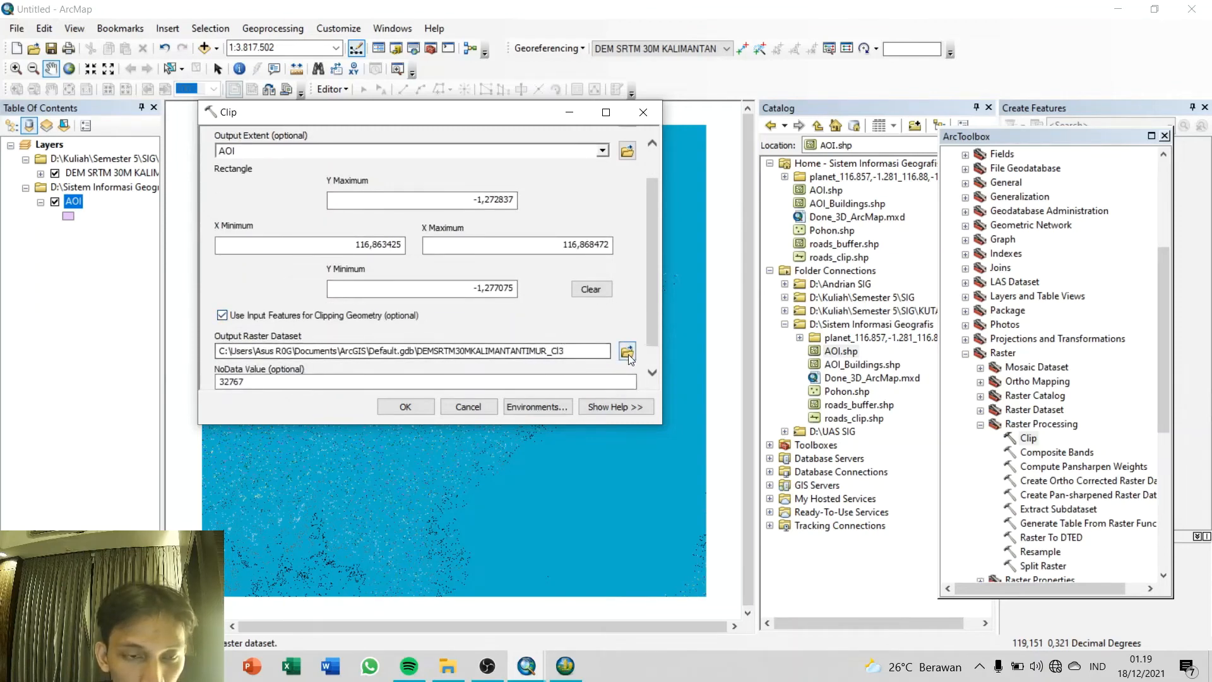
left_click(406, 408)
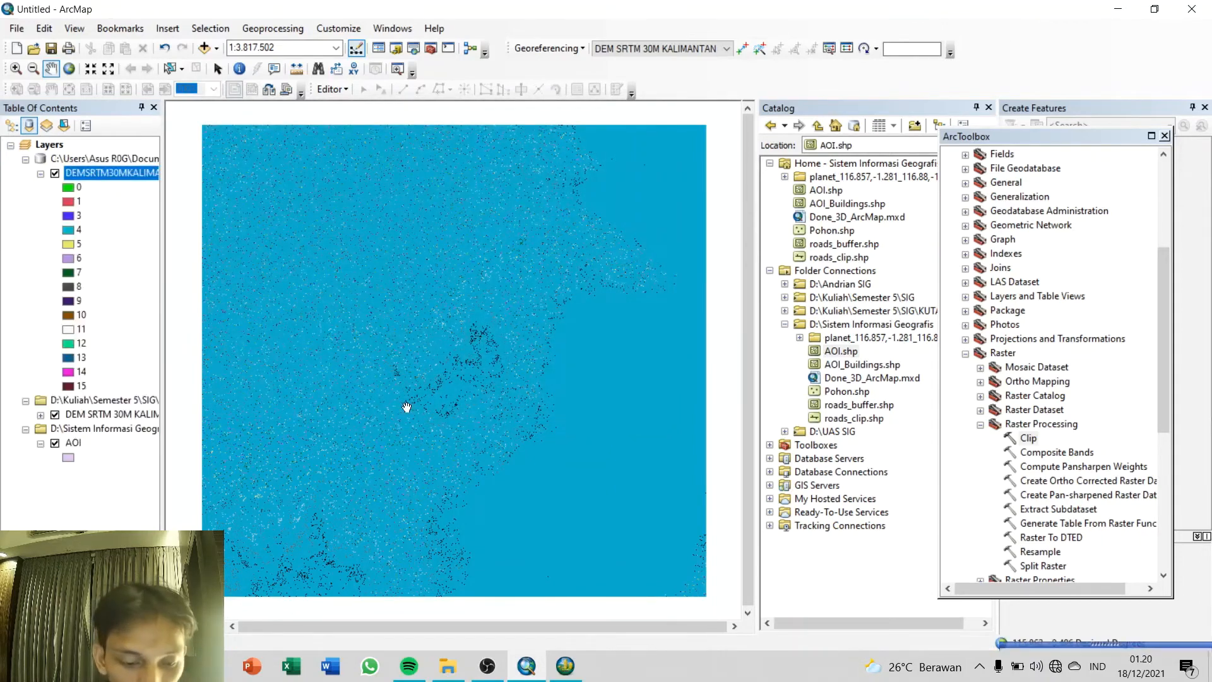
Step: Switch to ArcScene and refresh Default.gdb in the catalog
left_click(558, 675)
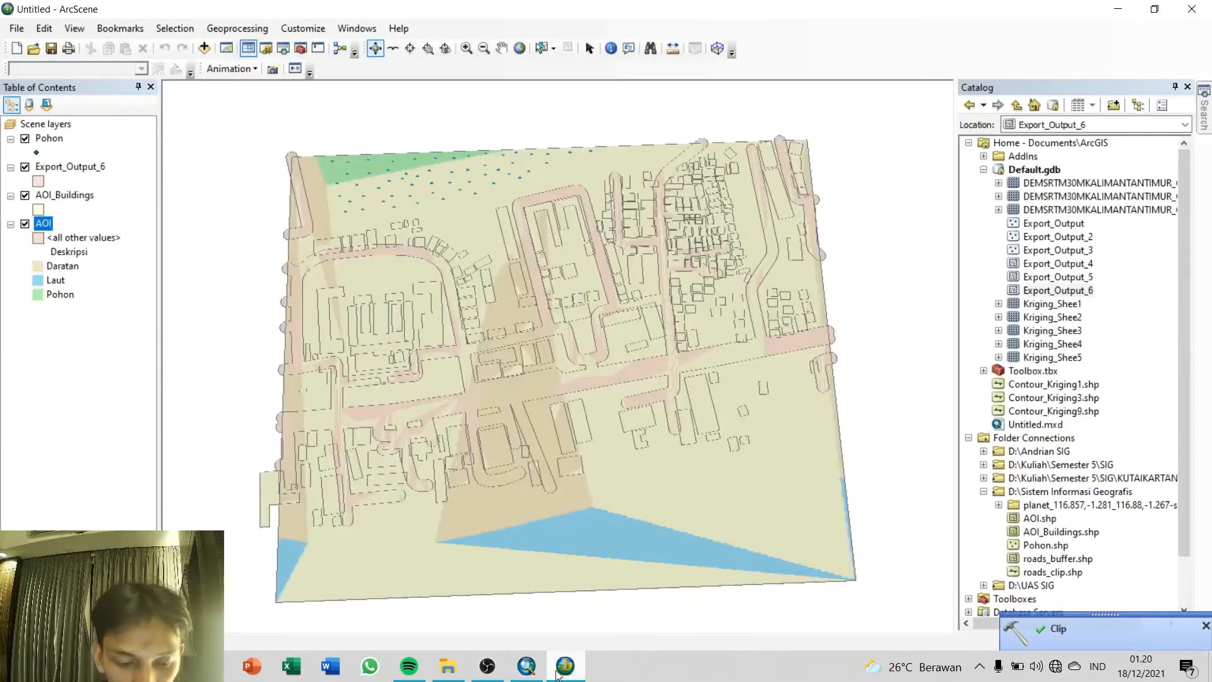
left_click(1035, 169)
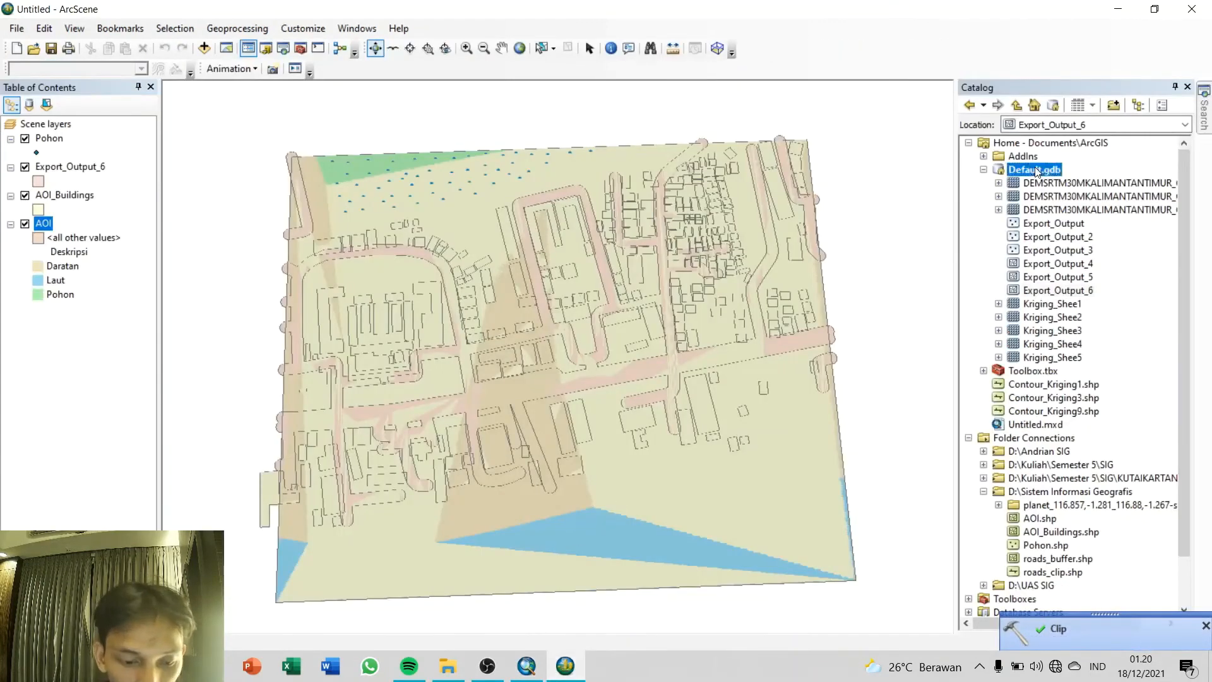
right_click(1038, 170)
left_click(1066, 243)
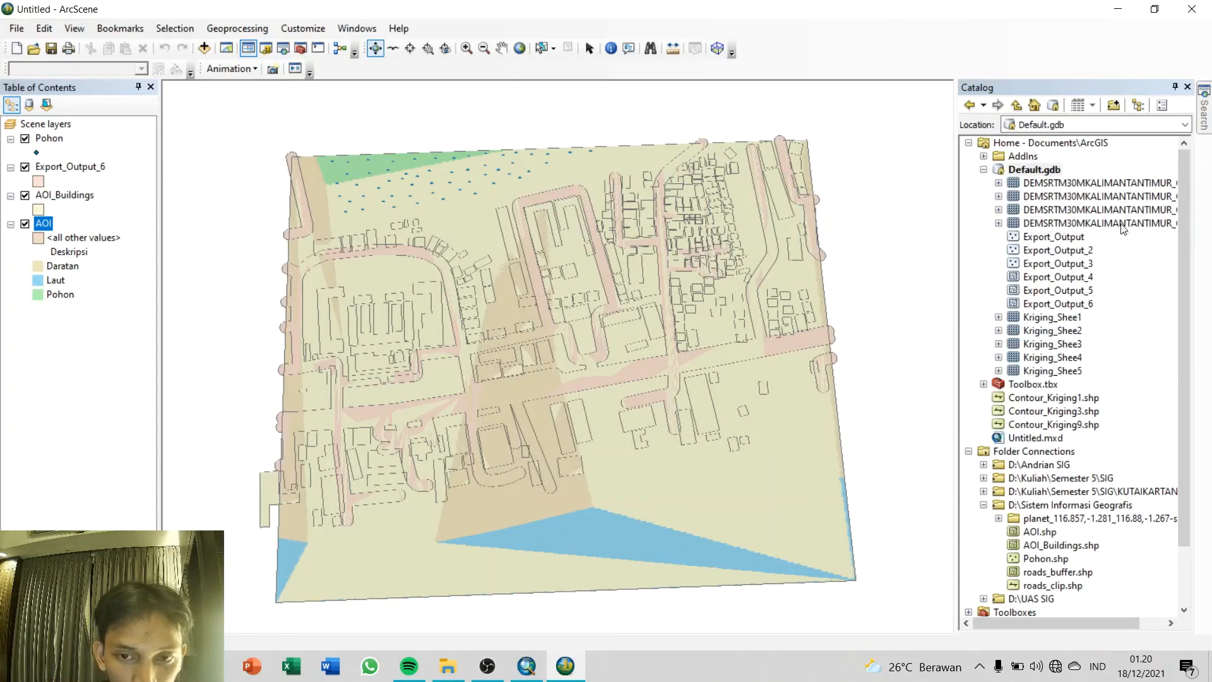
Step: Add the clipped raster DEMSRTM30MKALIMANTANTIMUR_Cl3 to the scene and turn off its visibility
mouse_move(1106, 227)
left_mouse_down()
mouse_move(96, 365)
mouse_move(102, 374)
left_mouse_up()
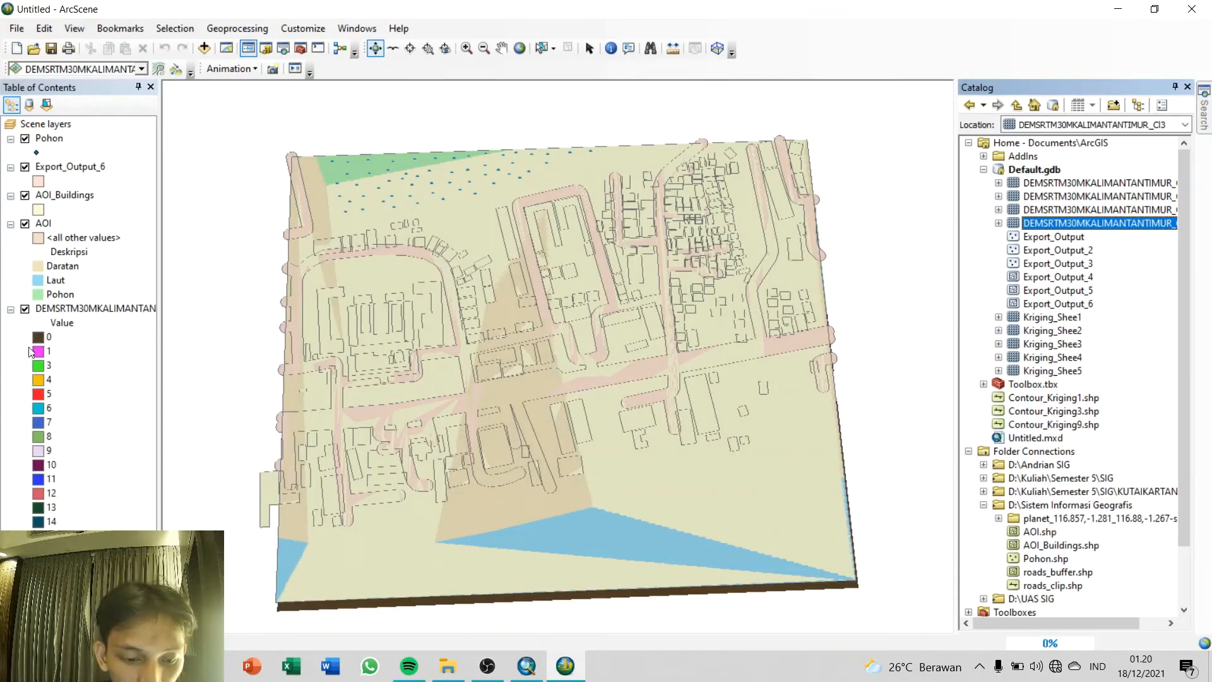
left_click(25, 309)
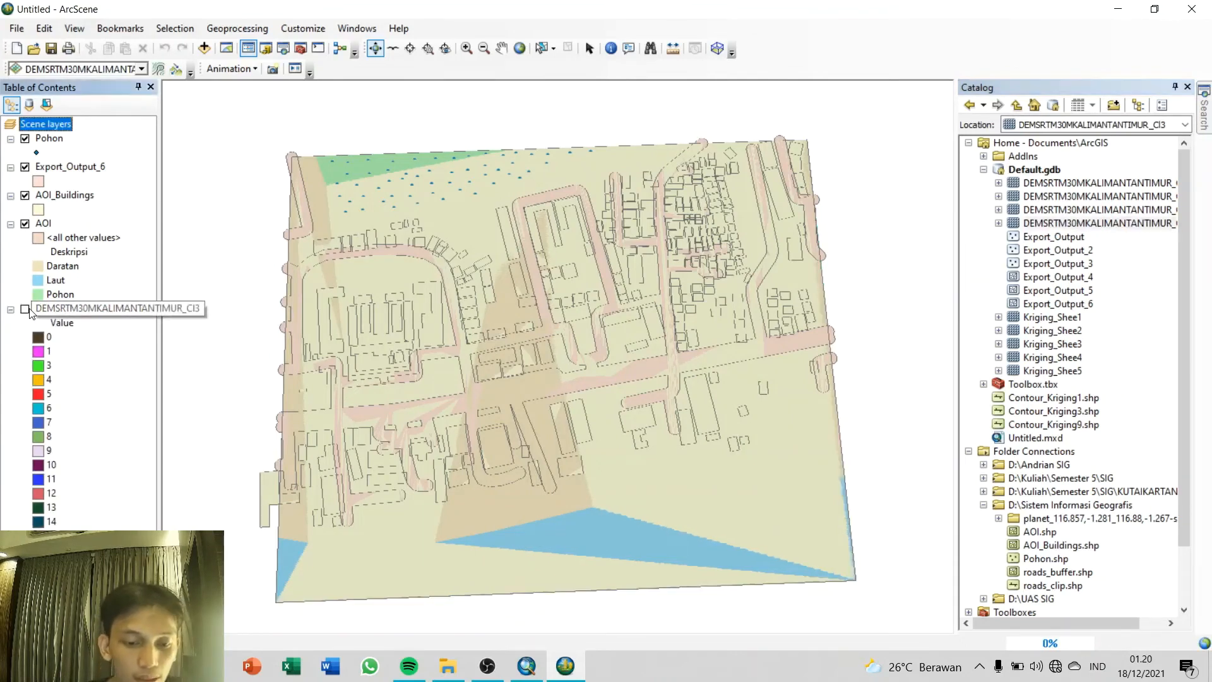
mouse_move(638, 406)
left_mouse_down()
mouse_move(641, 229)
mouse_move(642, 410)
left_mouse_up()
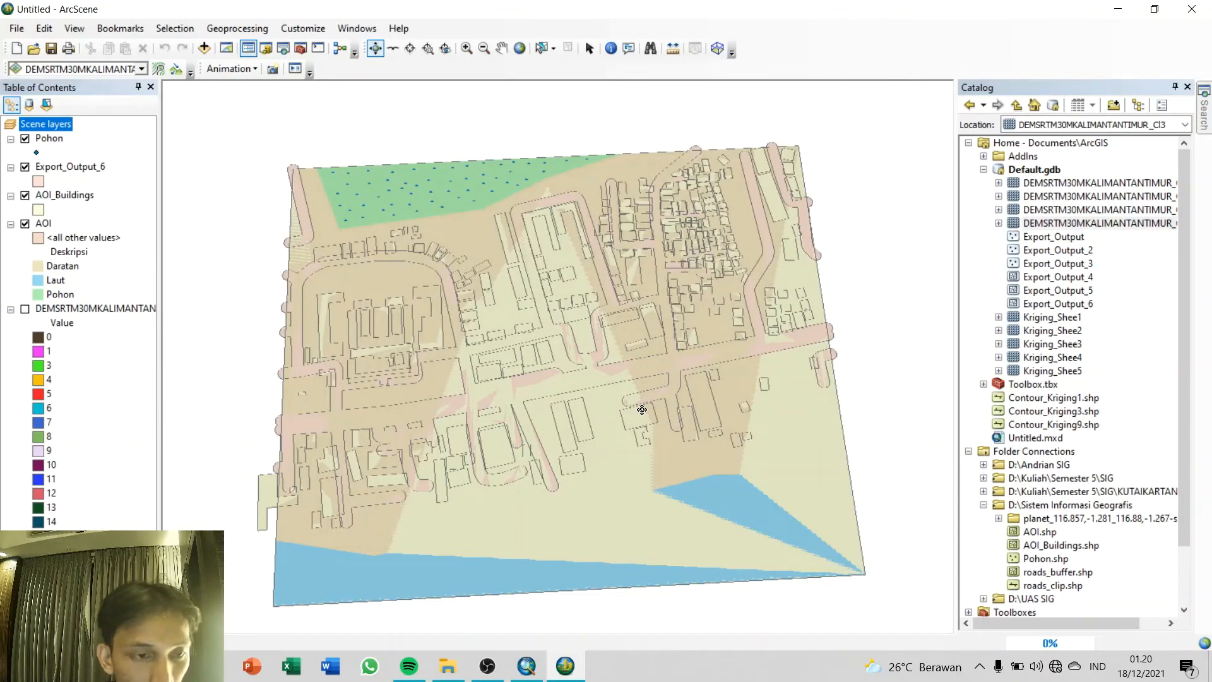
Step: Set the AOI layer's base heights to float on the clipped DEM as a custom surface
double_click(44, 224)
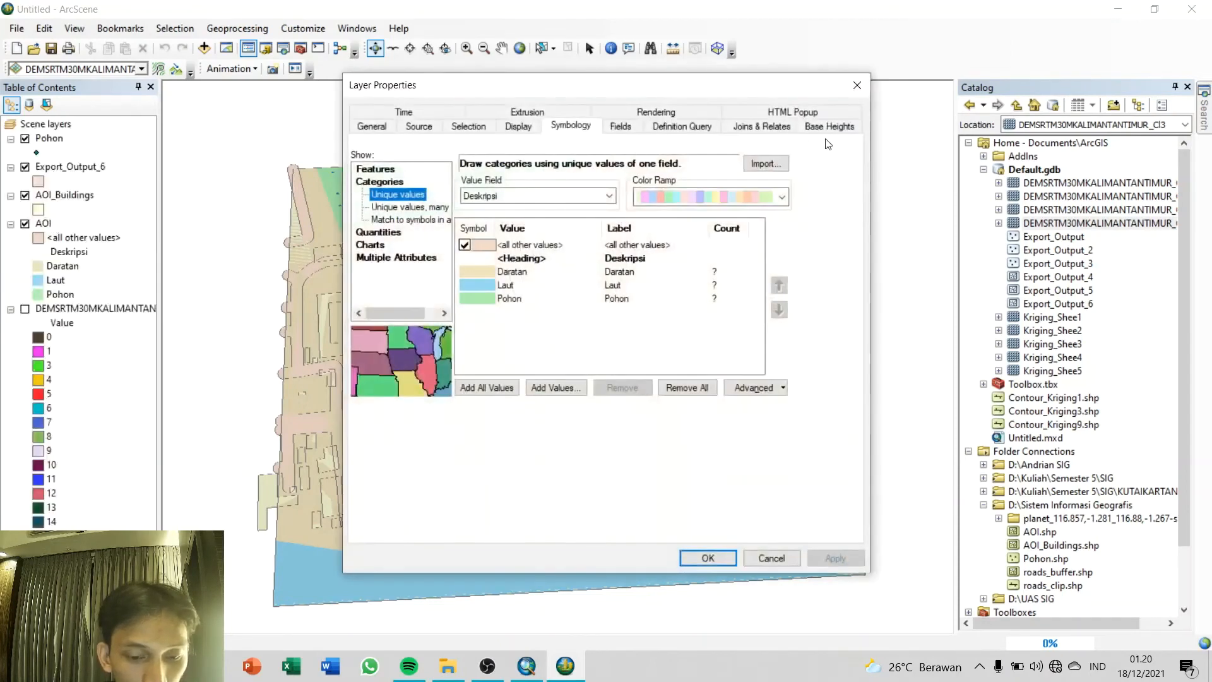
left_click(829, 126)
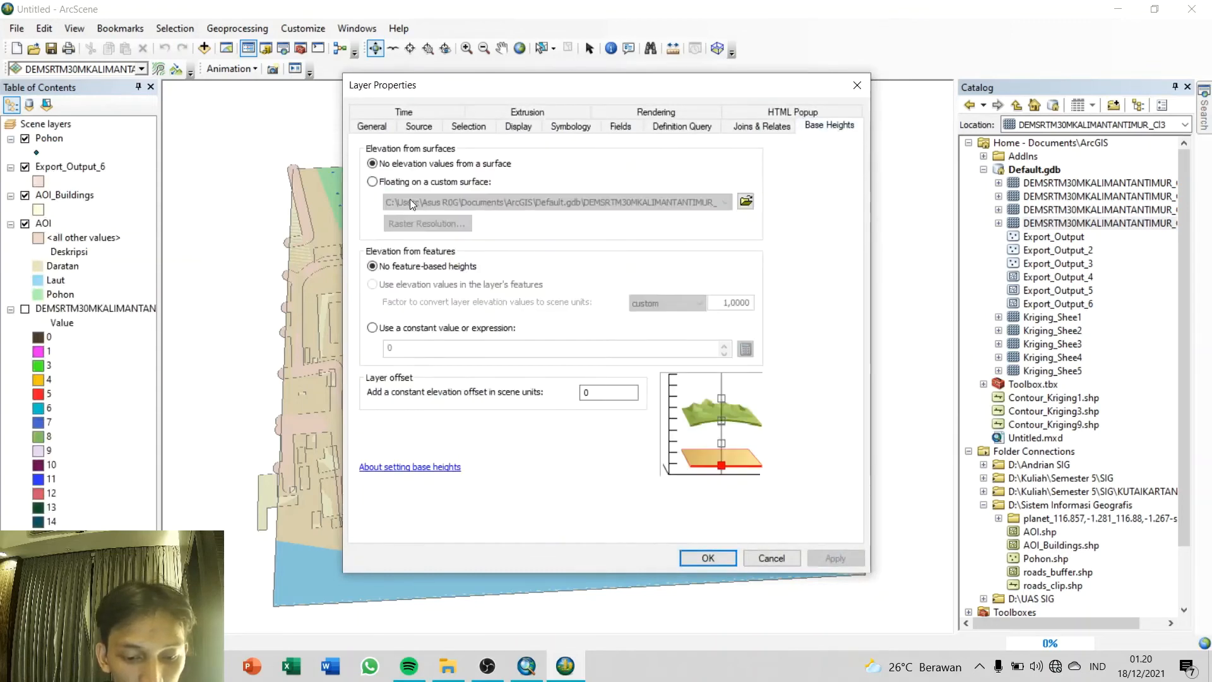
left_click(399, 183)
Step: Set the AOI base surface's raster resolution to 16 rows, adjust its columns, and apply the base heights
left_click(427, 223)
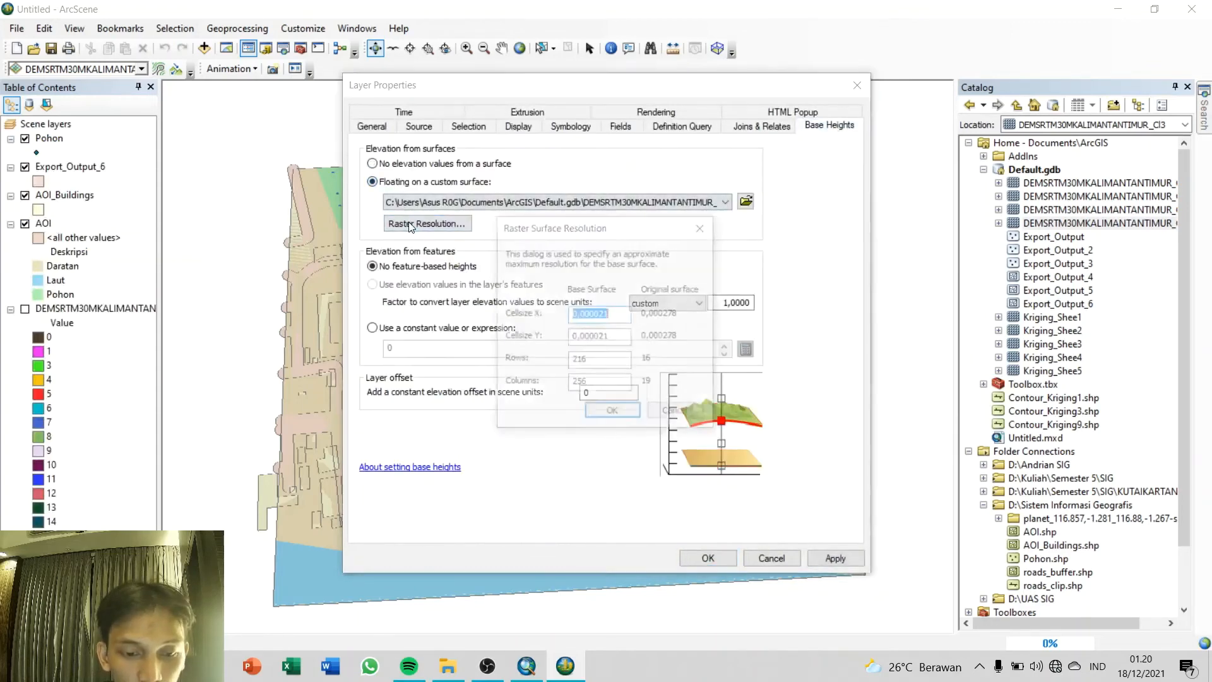
left_click_drag(599, 363, 560, 388)
type("1616")
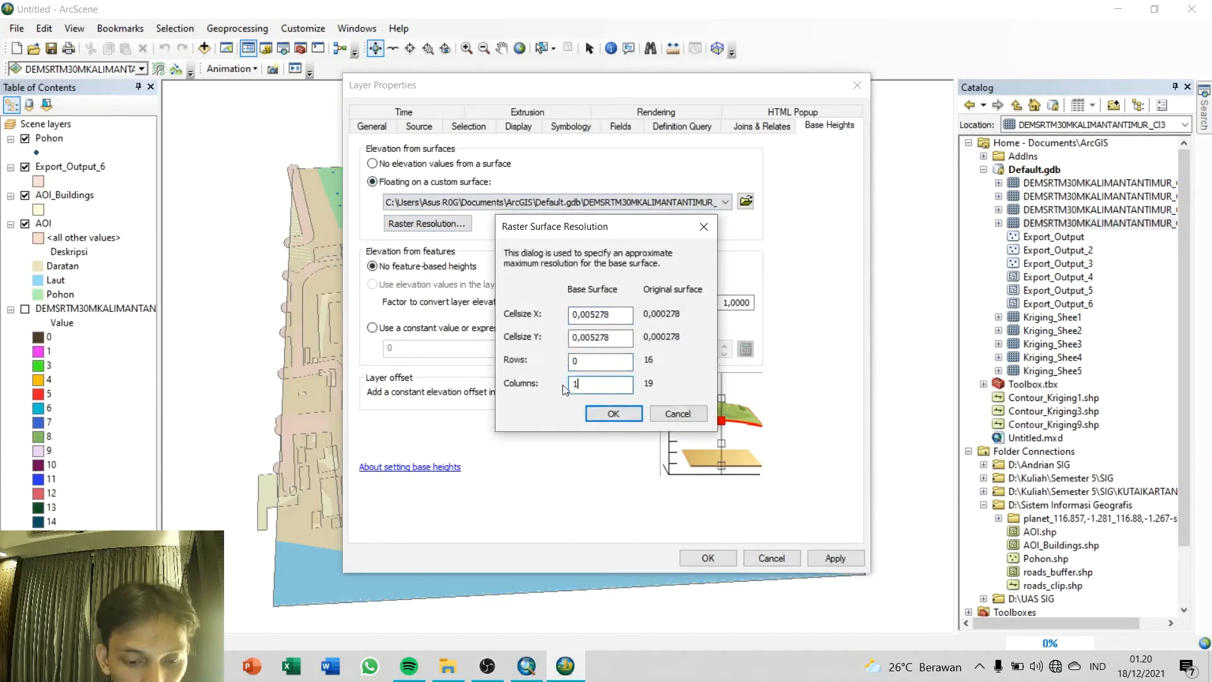
left_click(620, 416)
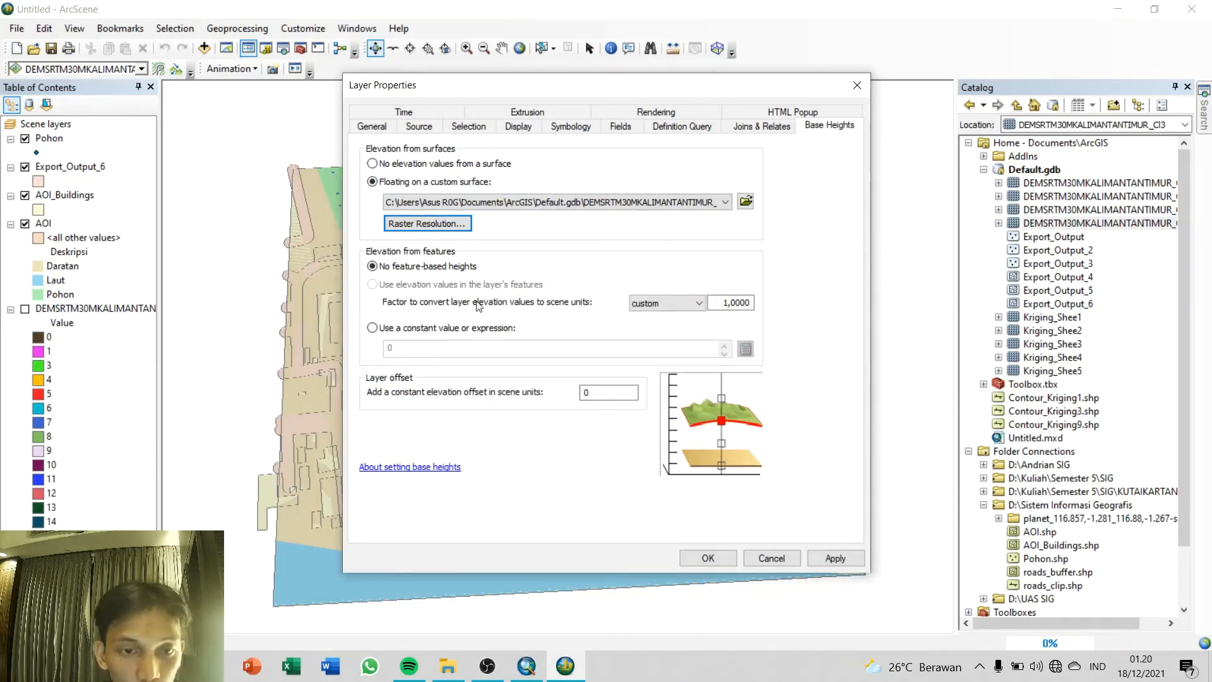
left_click(835, 559)
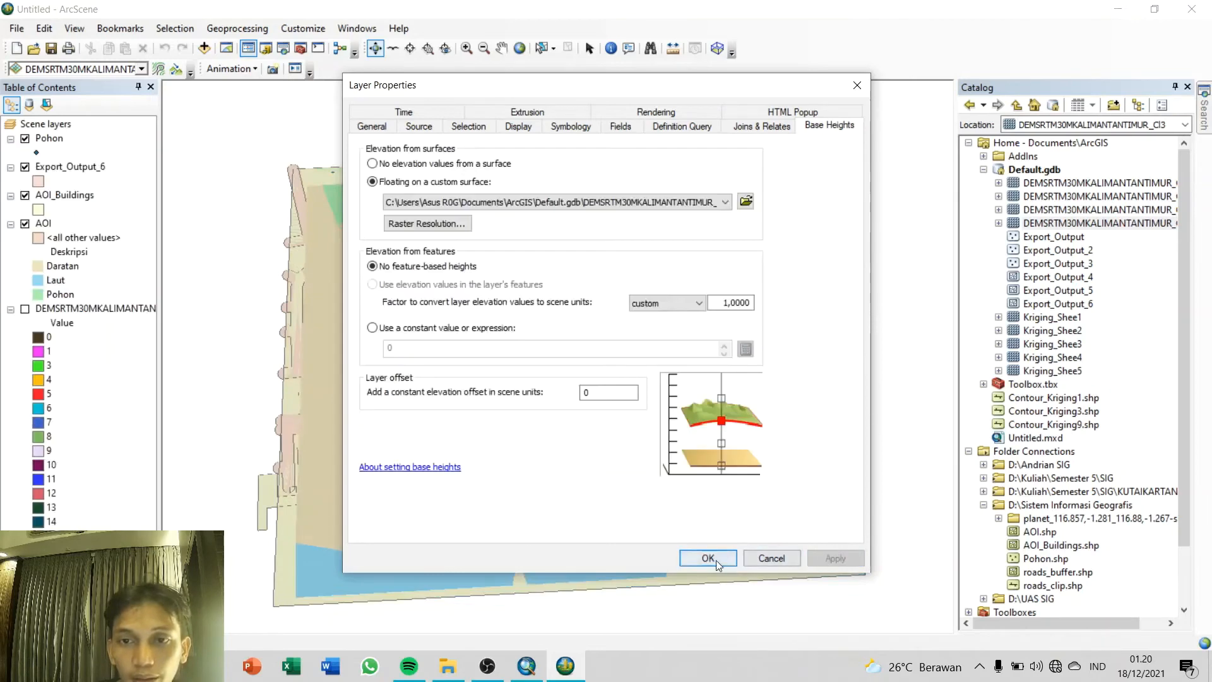
left_click(708, 558)
mouse_move(650, 434)
left_mouse_down()
mouse_move(649, 251)
mouse_move(638, 414)
left_mouse_up()
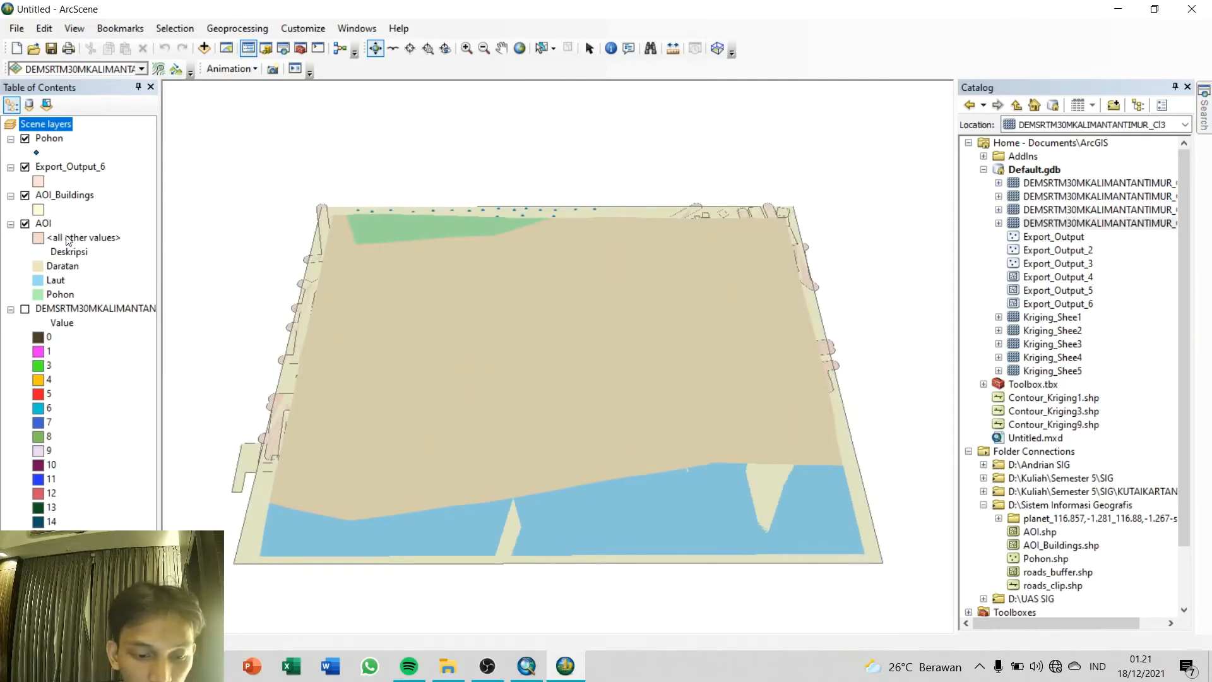
Step: Symbolize the Export_Output_6 layer by unique osm_id values and give the listed value a dark grey fill
double_click(76, 166)
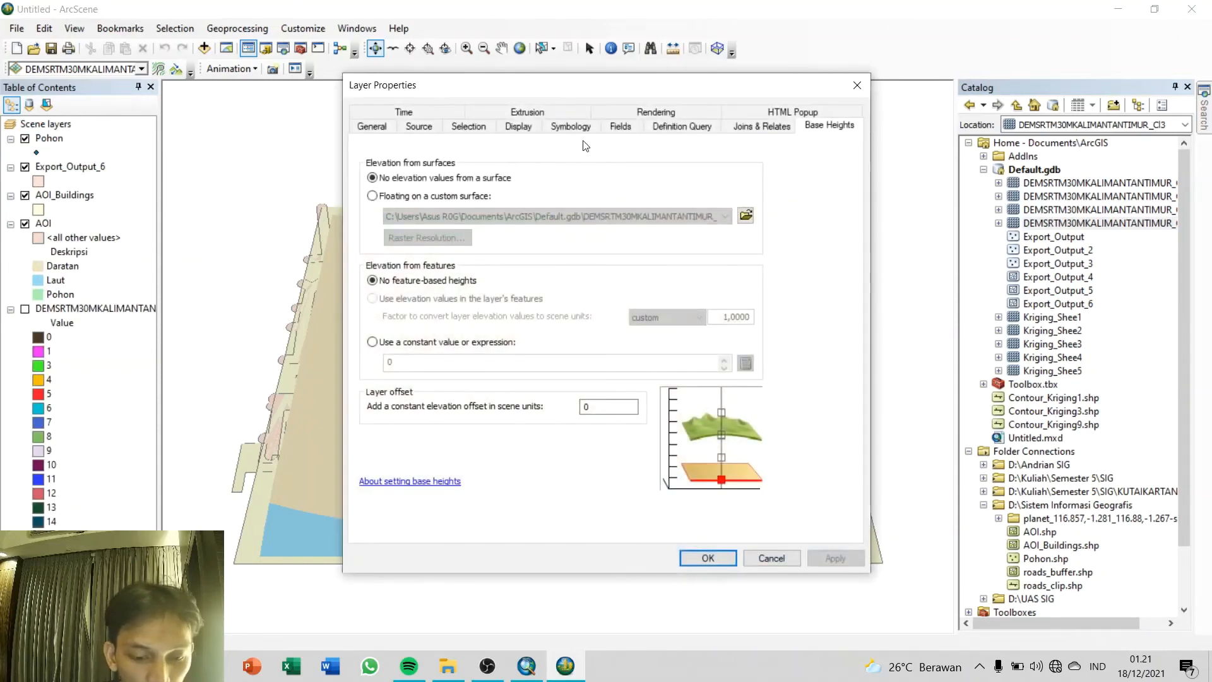
left_click(571, 126)
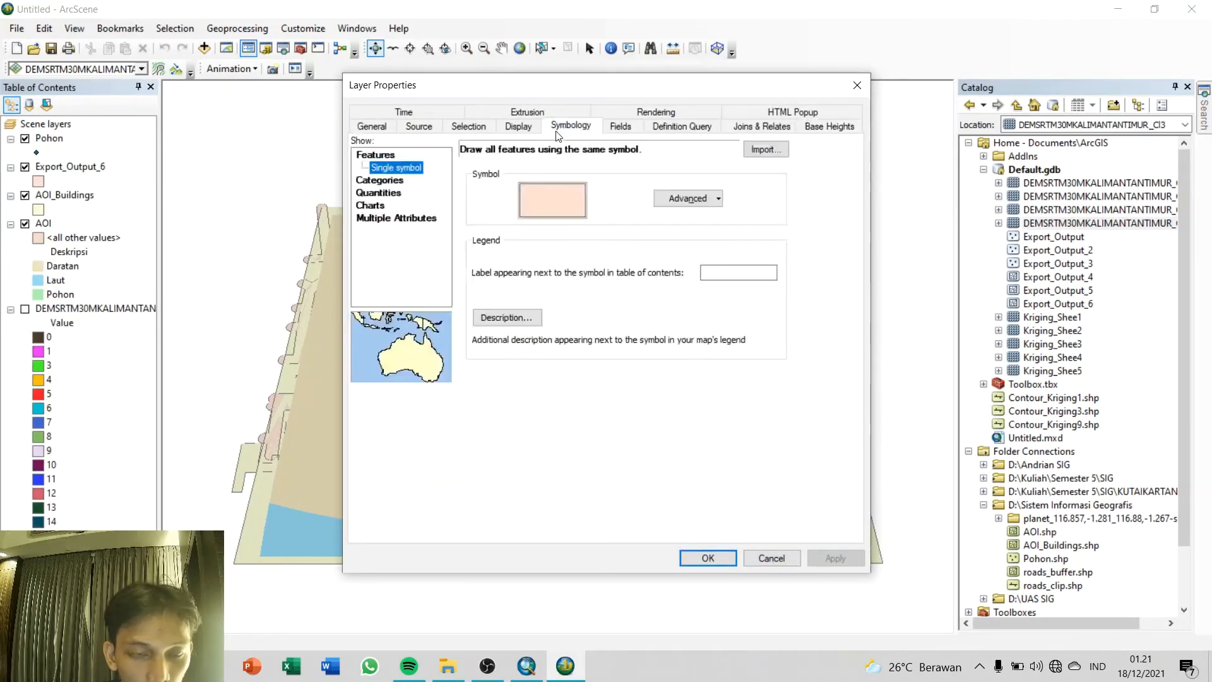
left_click(380, 181)
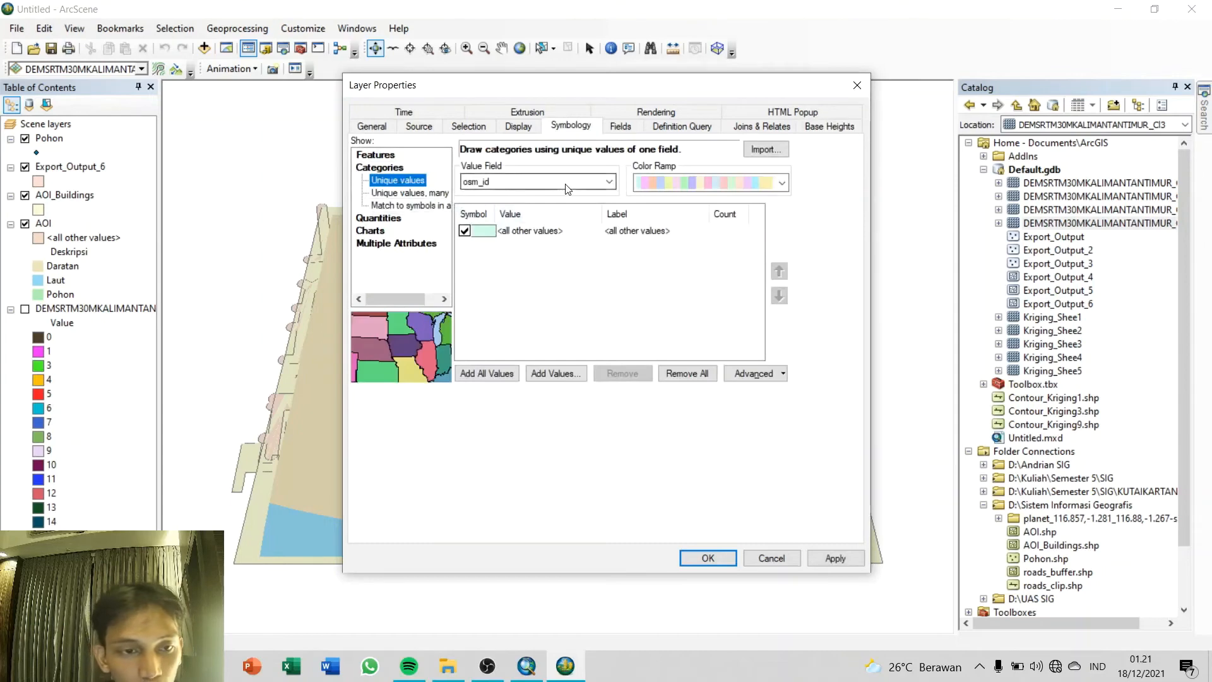
left_click(486, 373)
double_click(494, 258)
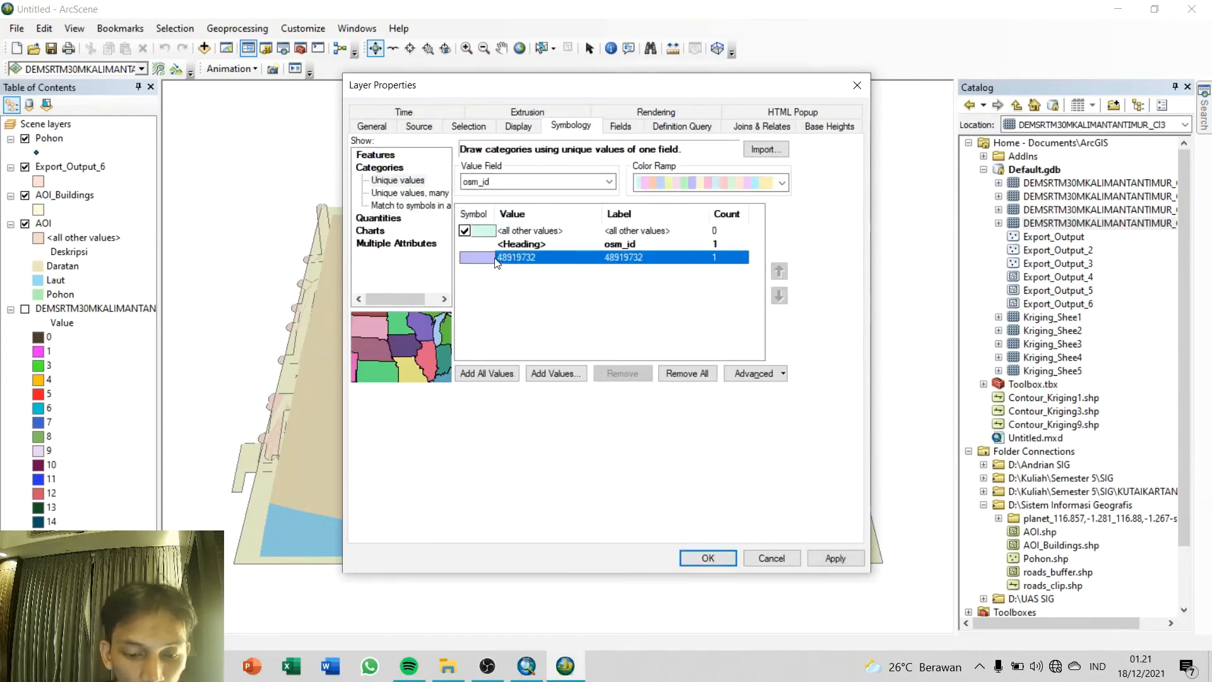
left_click(622, 276)
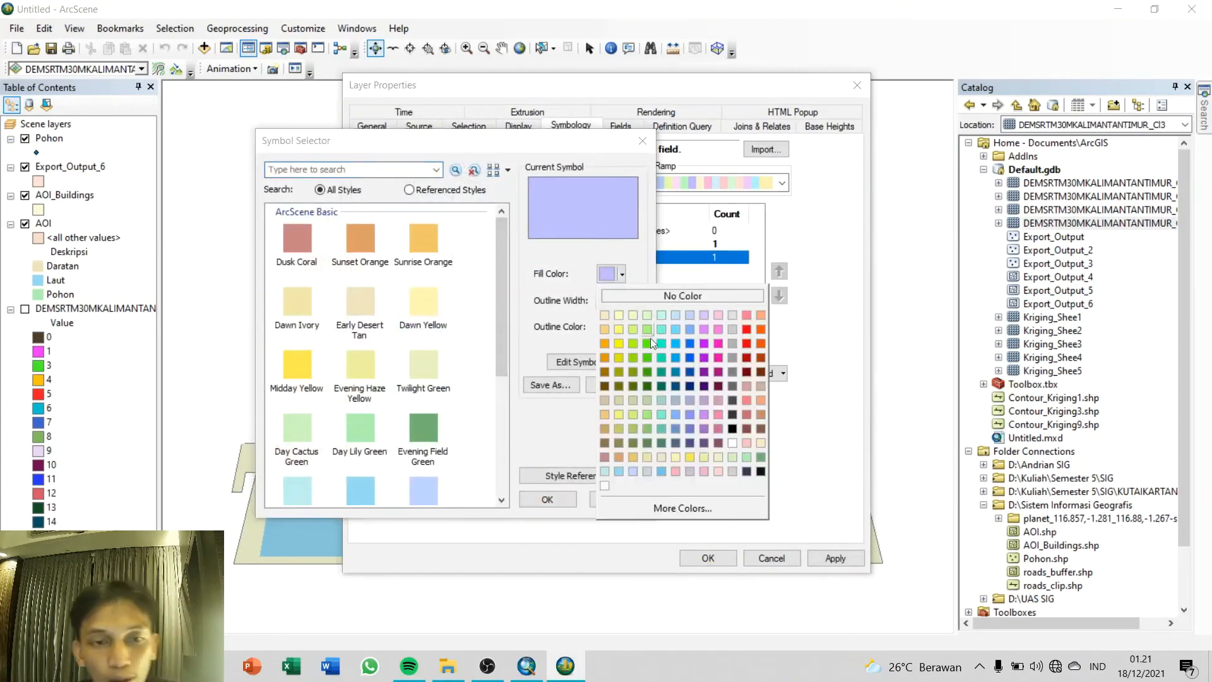
left_click(732, 368)
left_click(547, 500)
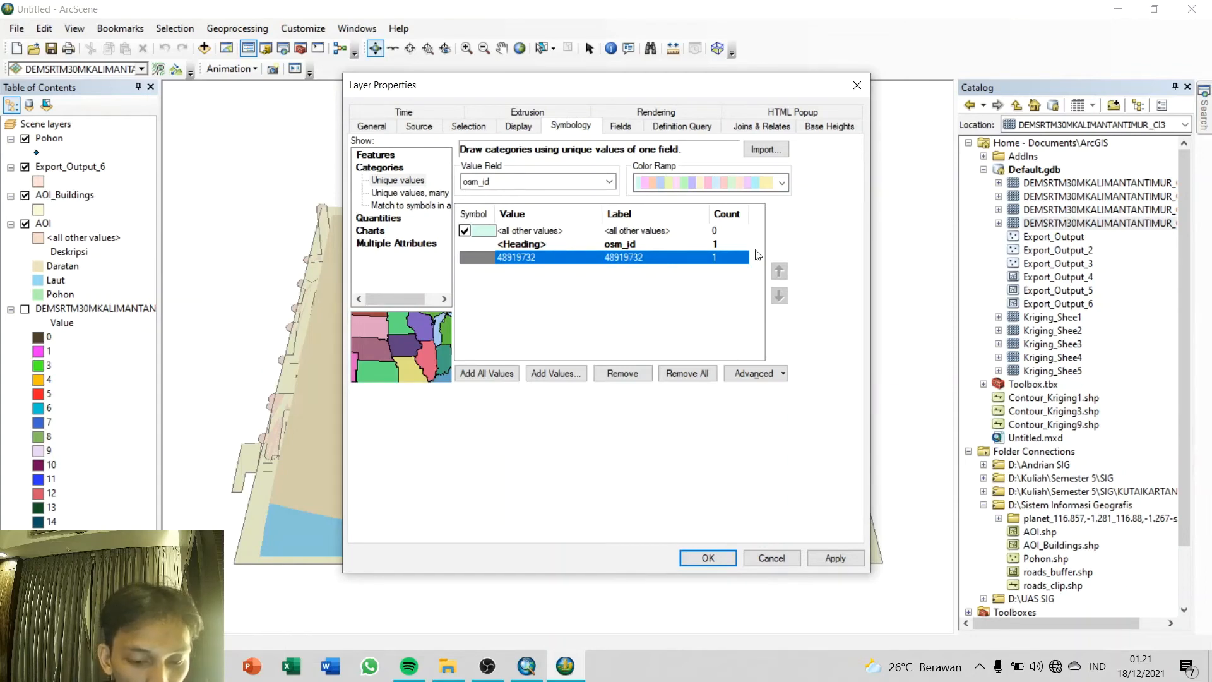
Step: Float the Export_Output_6 layer on the clipped DEM surface with a raster resolution of 16 rows and 19 columns
left_click(824, 130)
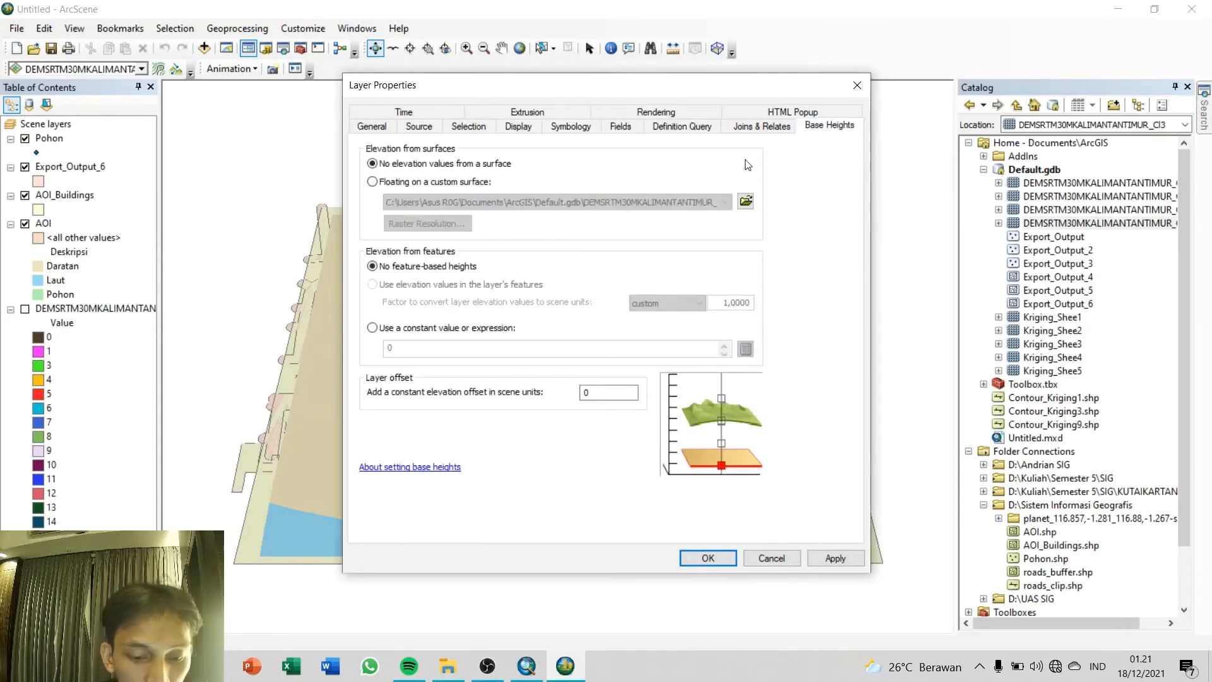
left_click(372, 182)
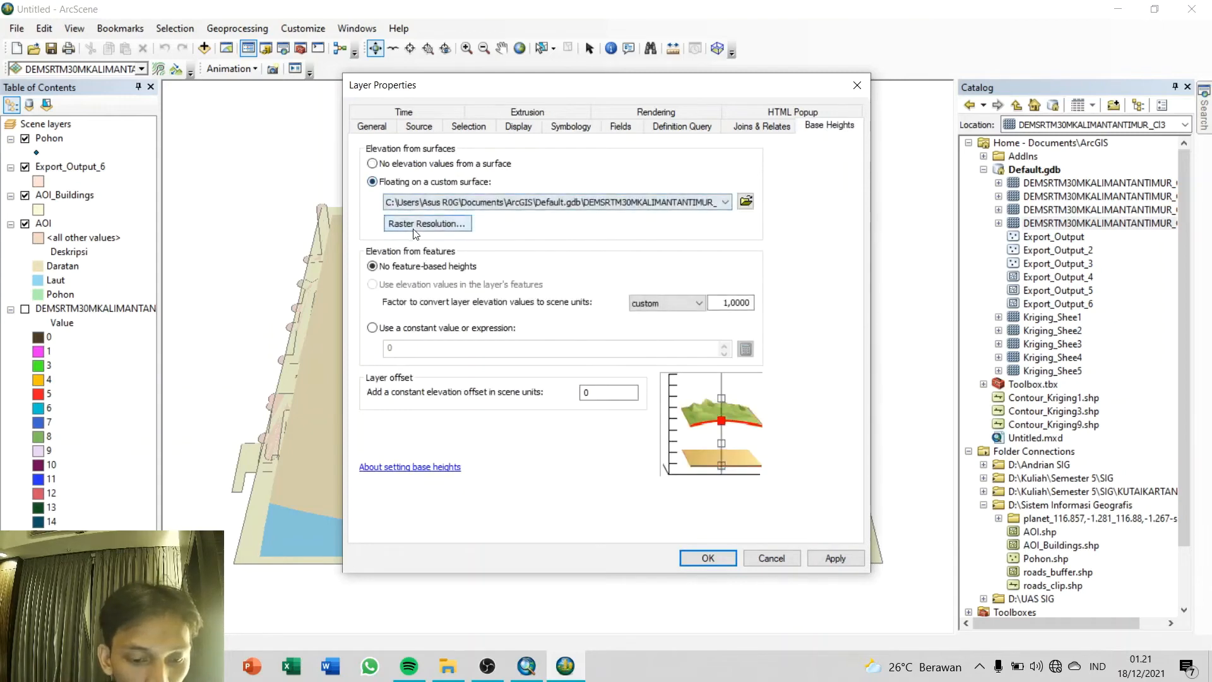
left_click(449, 223)
double_click(580, 360)
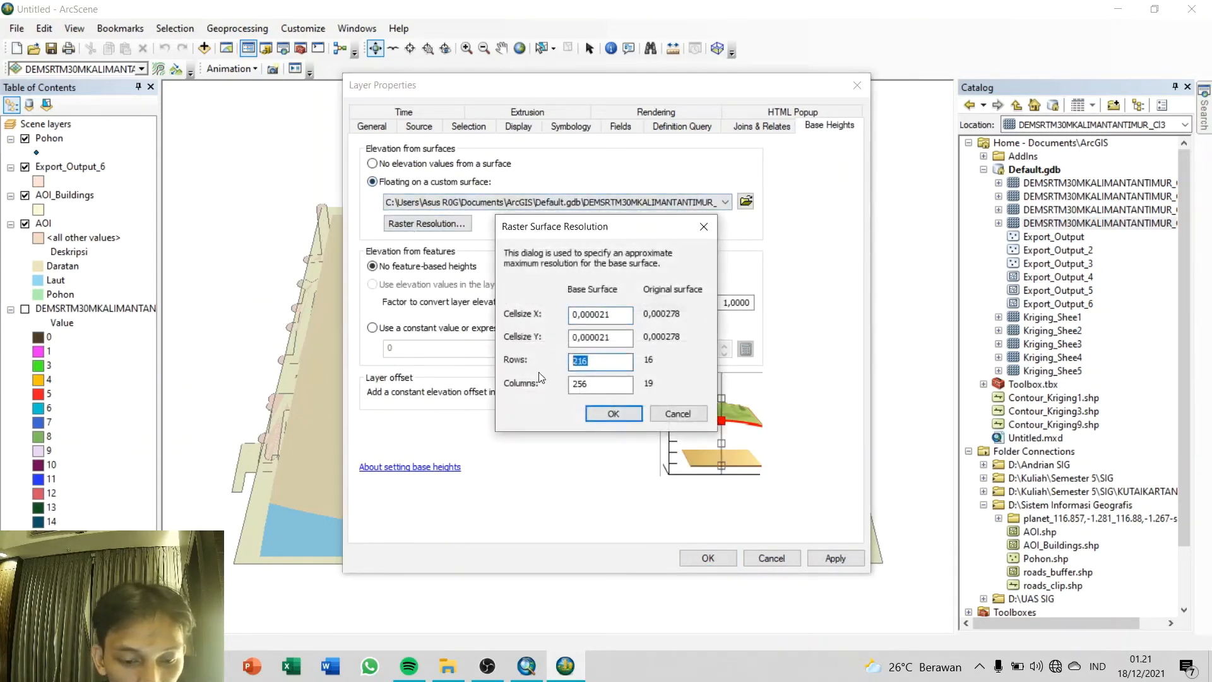
type("16")
double_click(607, 391)
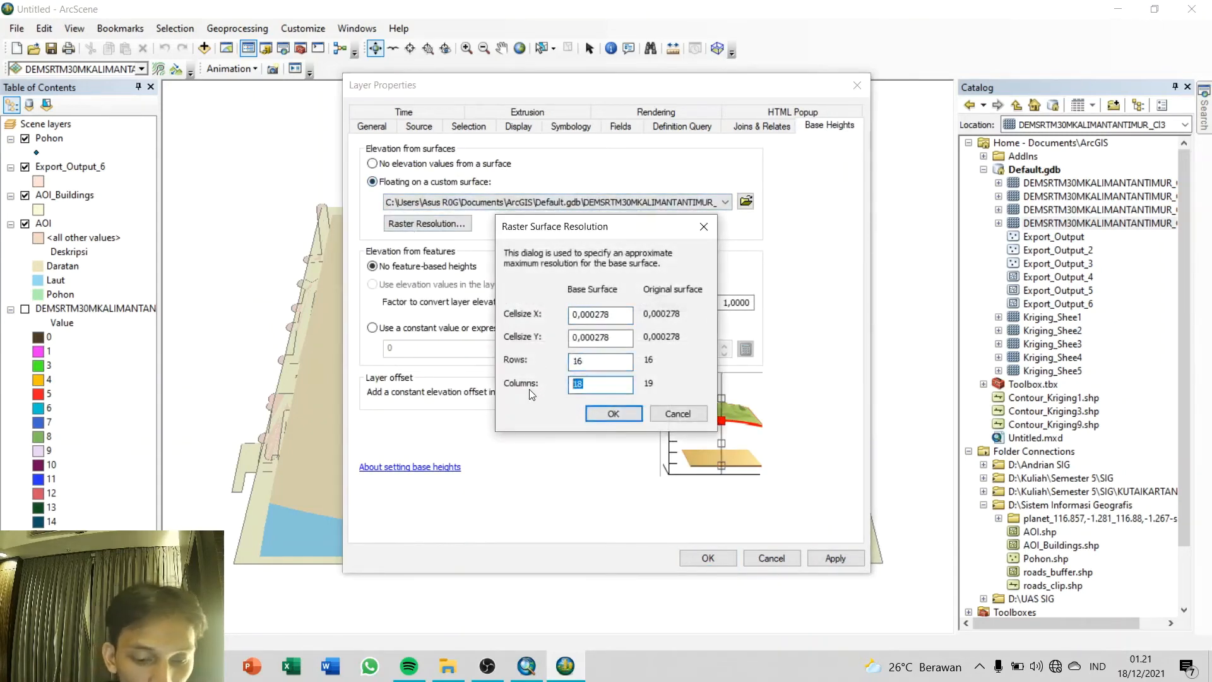
type("19")
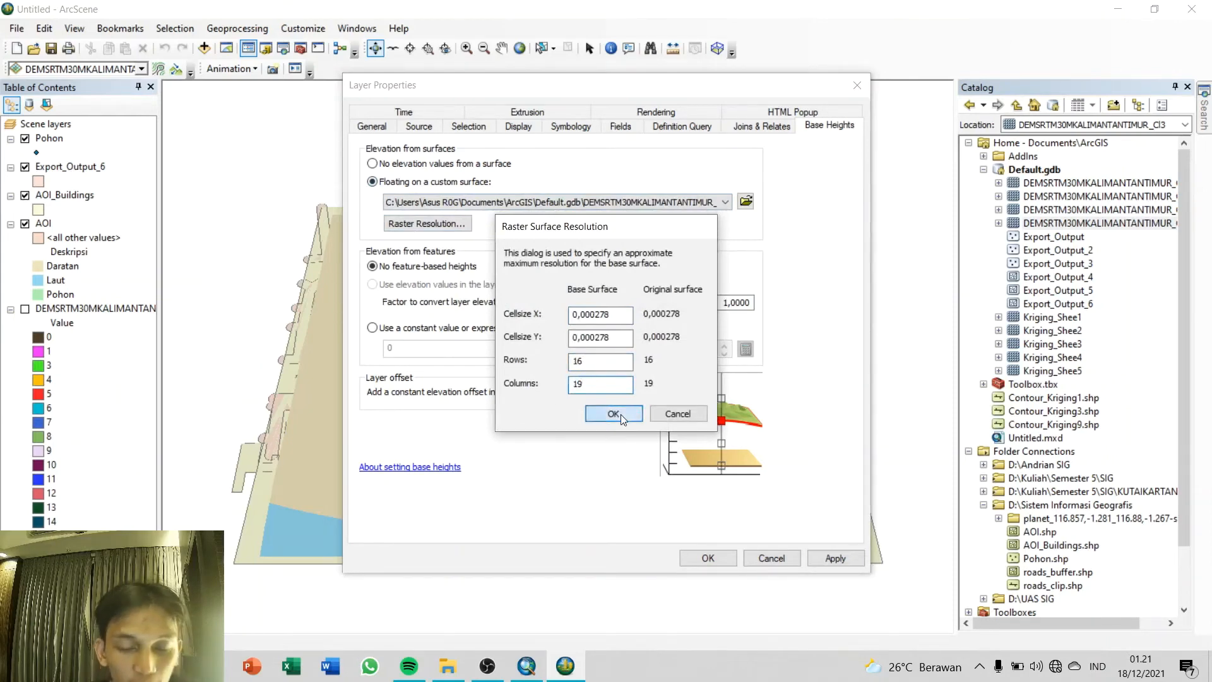
left_click(612, 413)
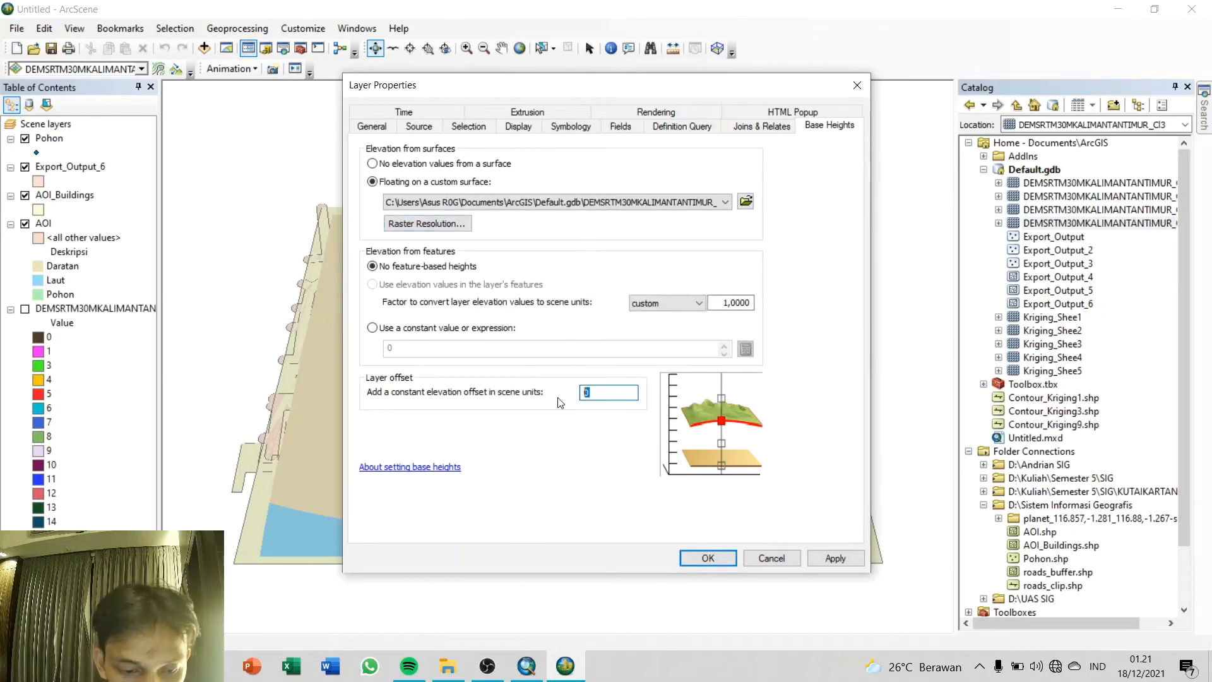
Step: Give the Export_Output_6 layer a constant elevation offset of 3 scene units and apply its properties
type("3")
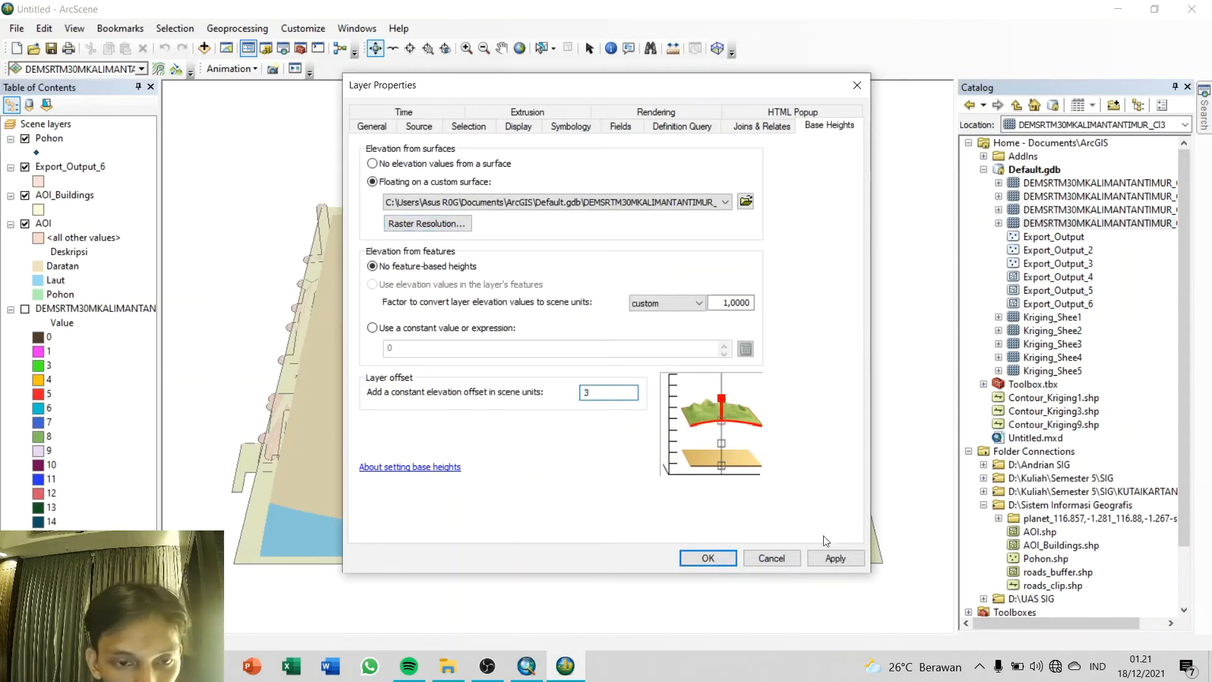
left_click(829, 559)
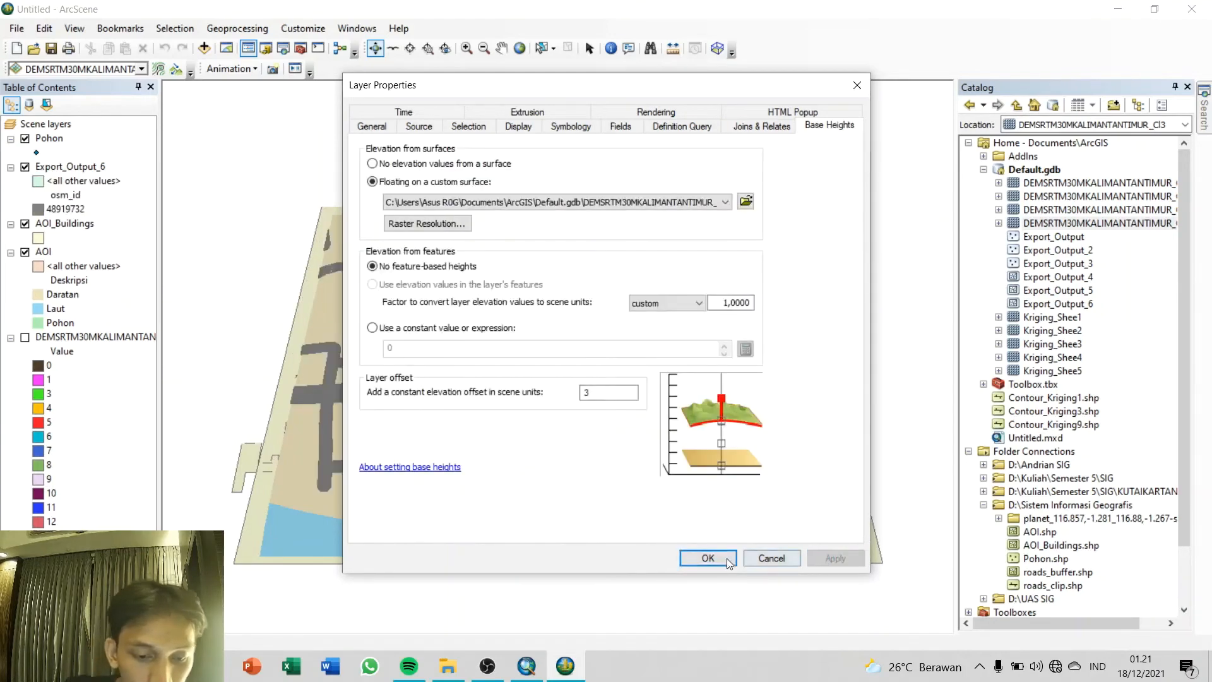
left_click(707, 558)
Step: Symbolize the AOI_Buildings layer by unique values of the Lantai field, adding all values
left_click_drag(639, 451, 646, 478)
double_click(77, 228)
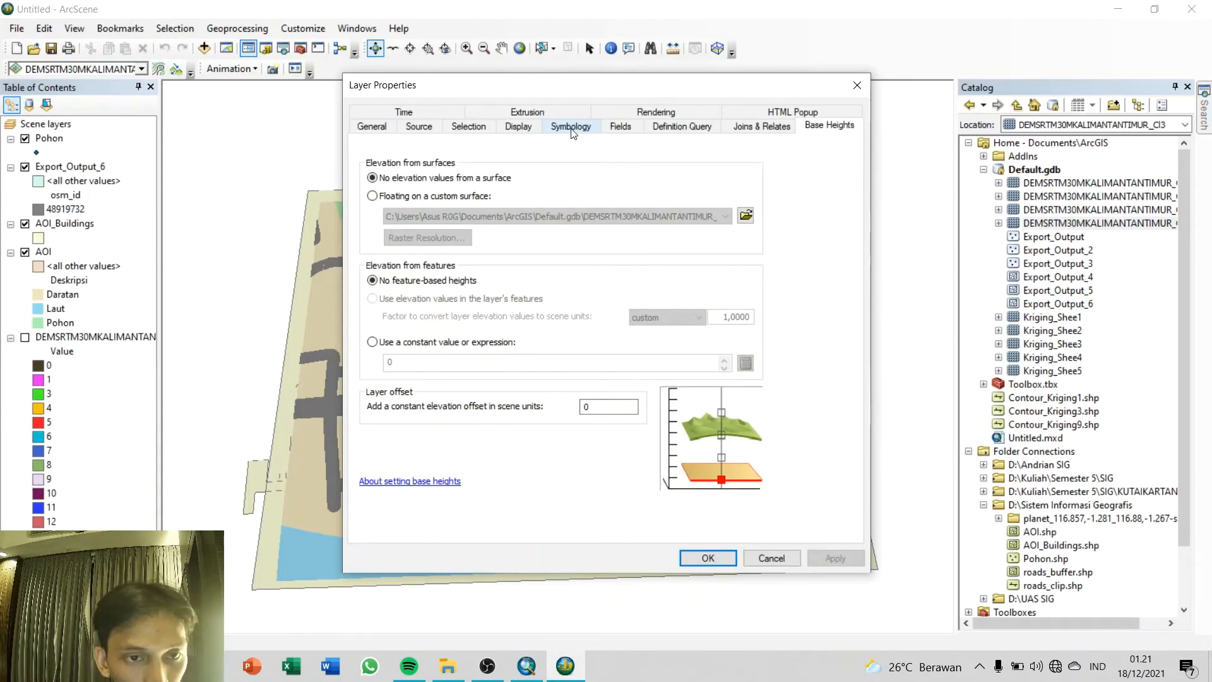
left_click(571, 126)
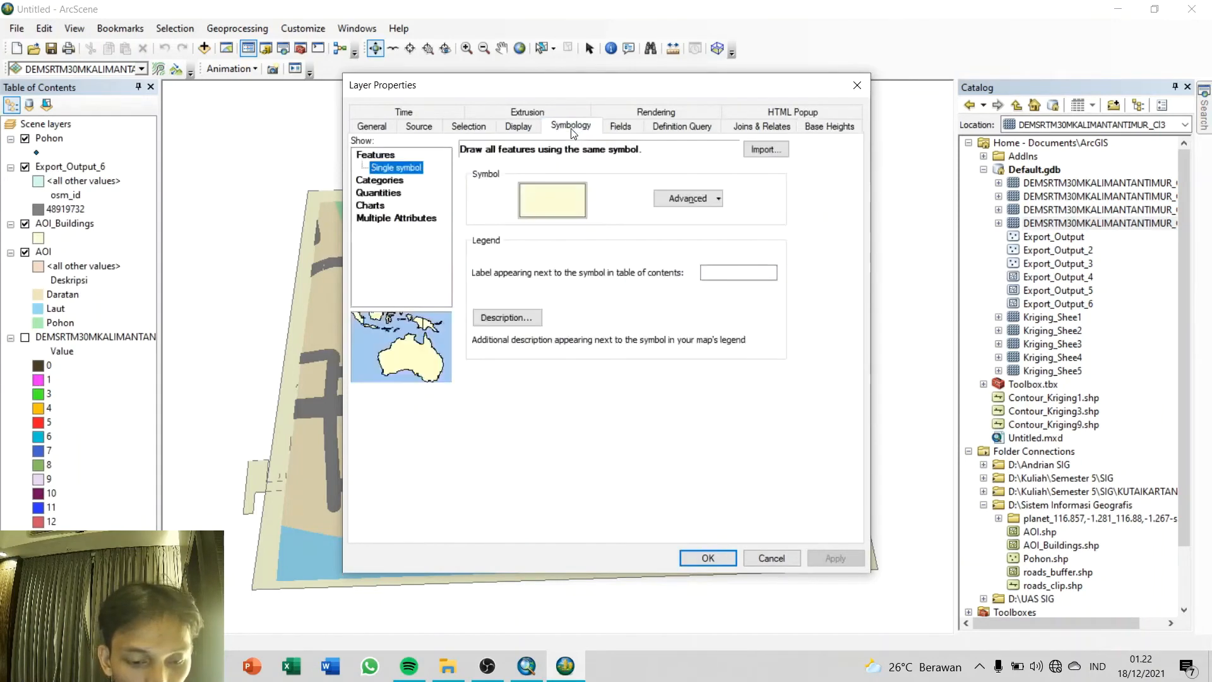
left_click(379, 181)
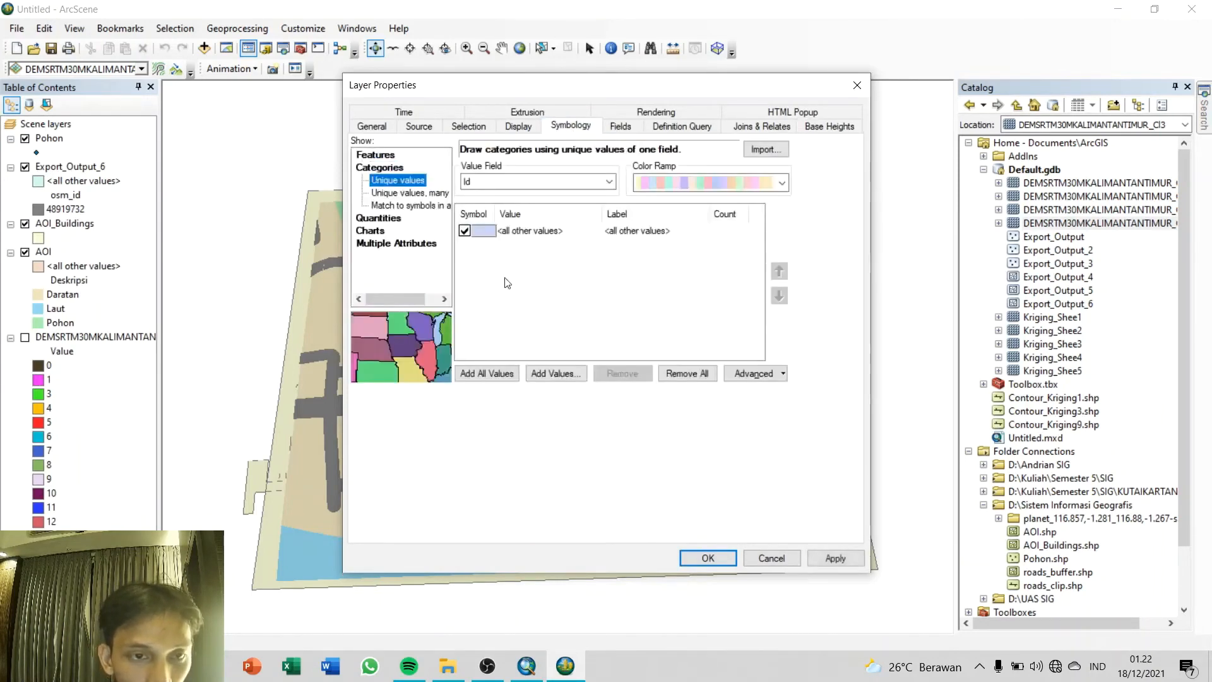
left_click(538, 183)
left_click(518, 210)
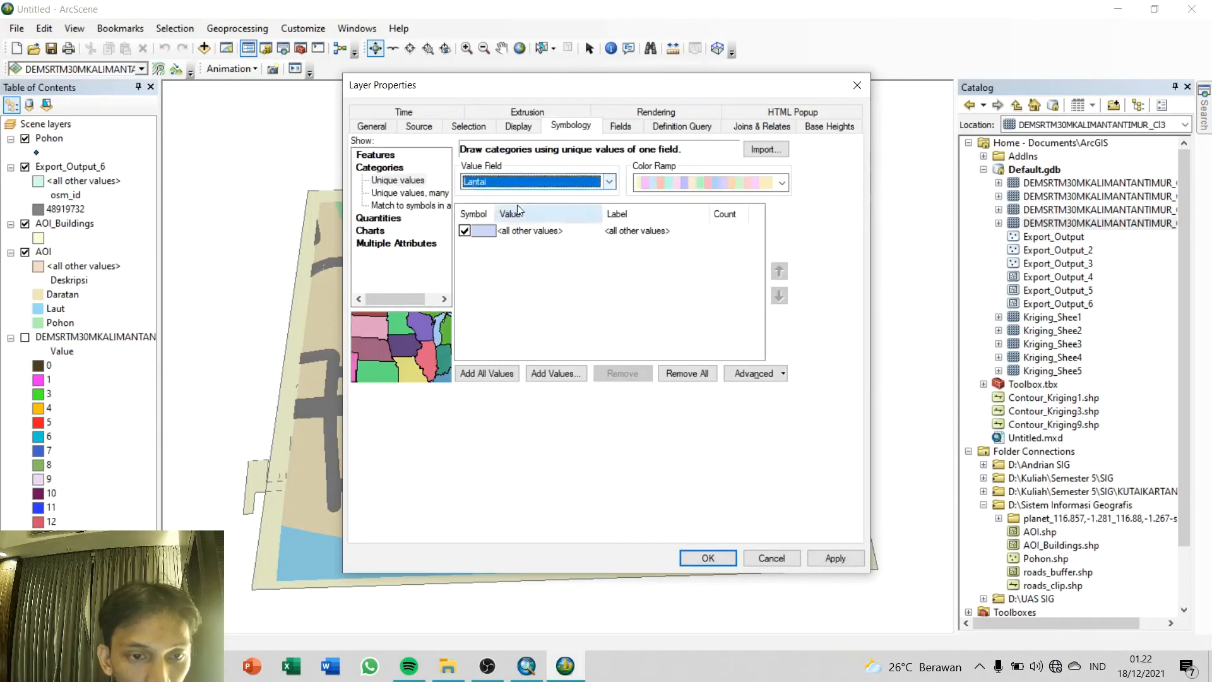
left_click(486, 373)
Step: Set the fill of Lantai value 0 to No Color
double_click(487, 257)
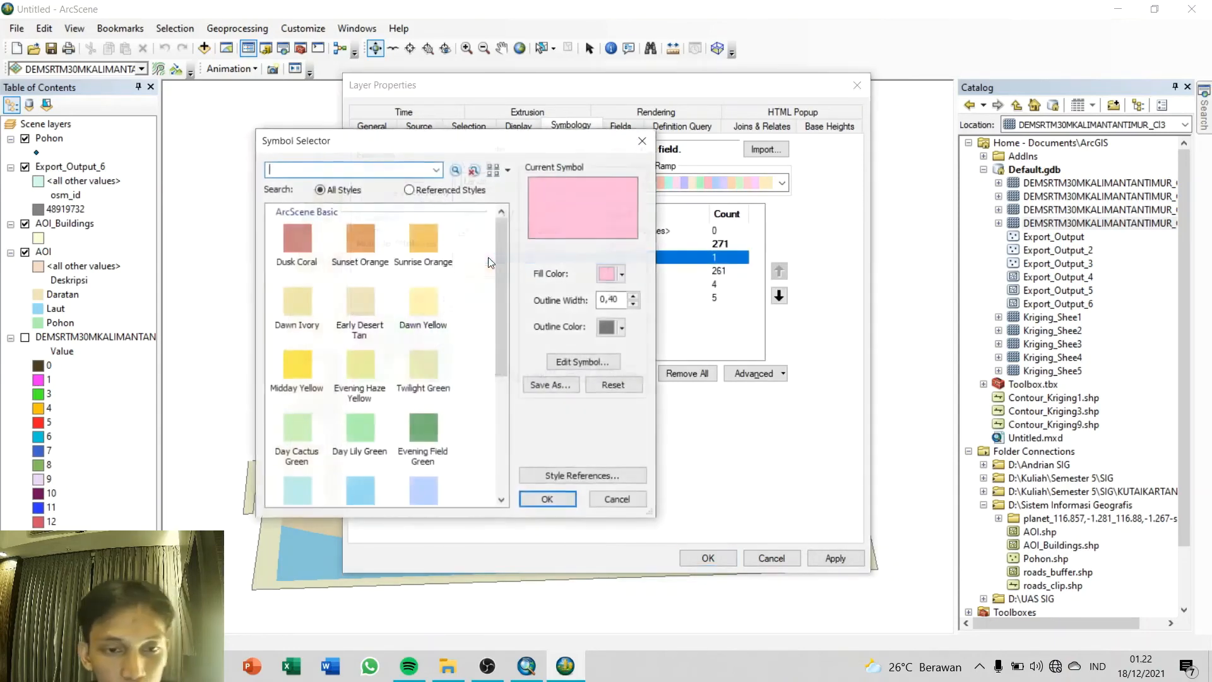
left_click(621, 273)
left_click(634, 295)
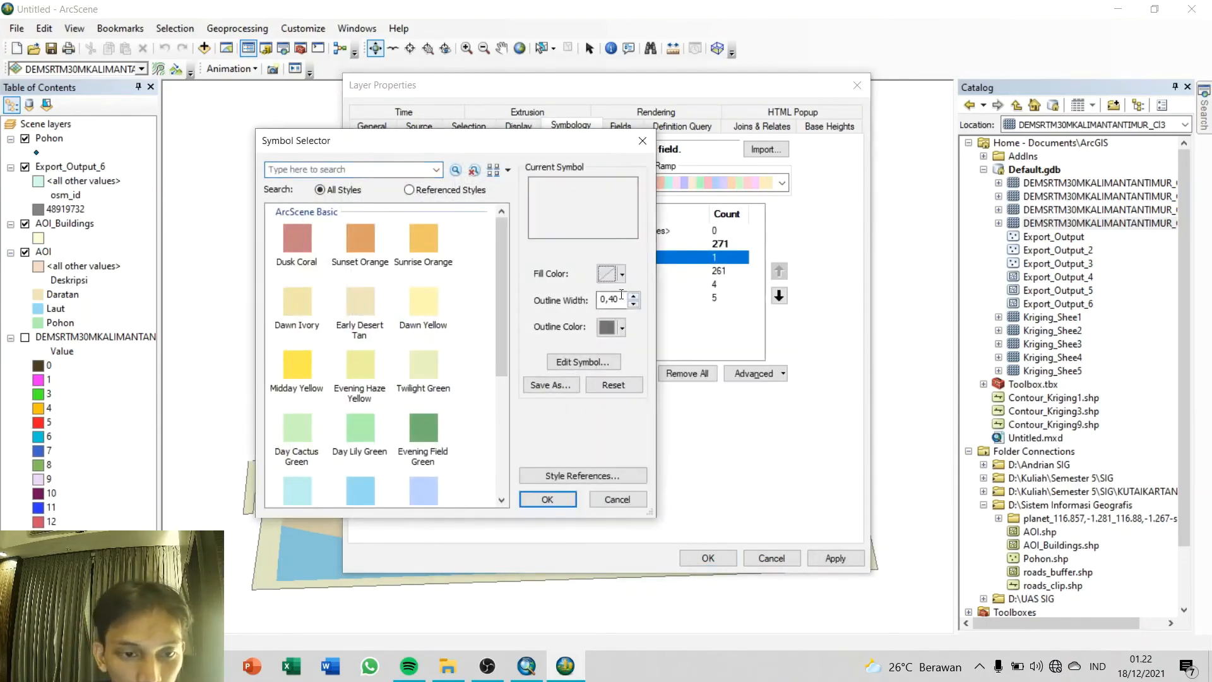
left_click(547, 499)
Step: Give Lantai value 1 a yellow fill and Lantai value 3 a red fill
double_click(485, 271)
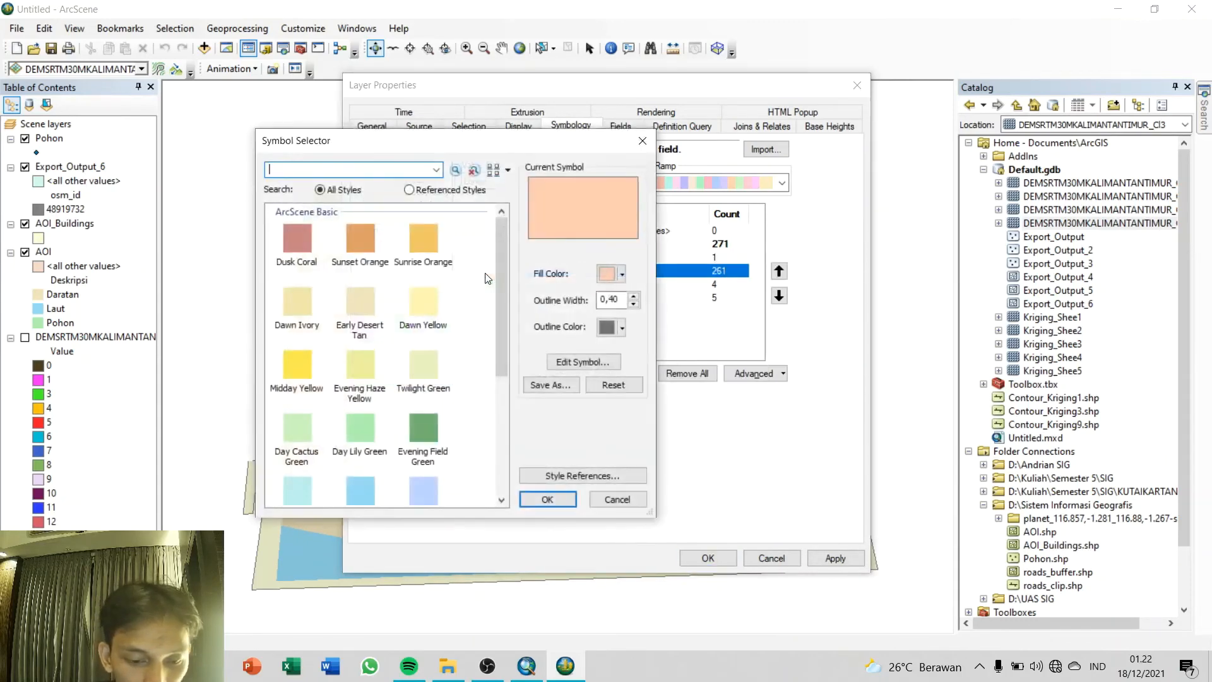
left_click(622, 274)
left_click(622, 344)
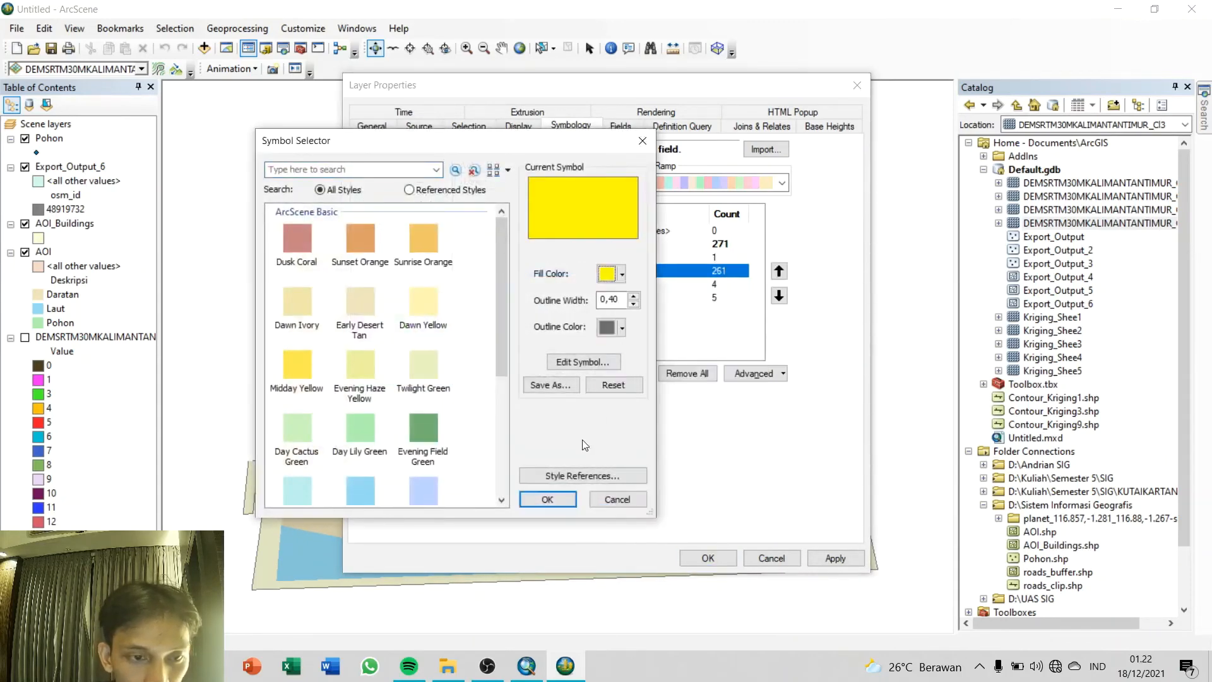
left_click(547, 499)
double_click(473, 299)
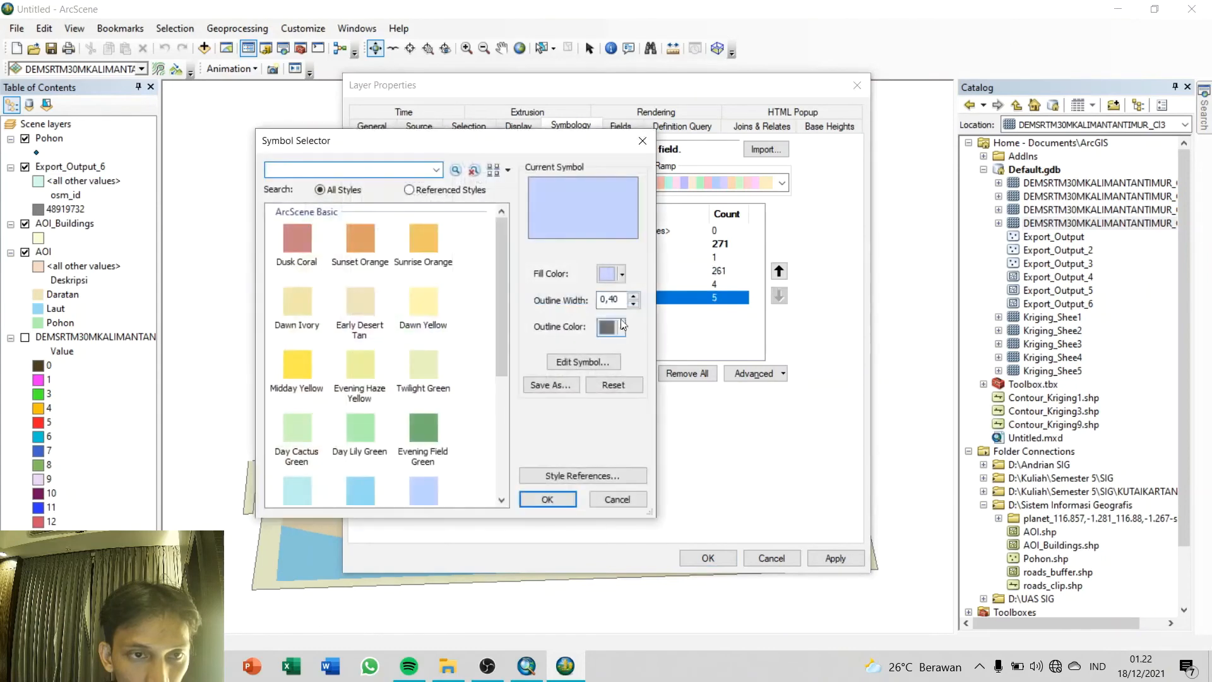
left_click(622, 274)
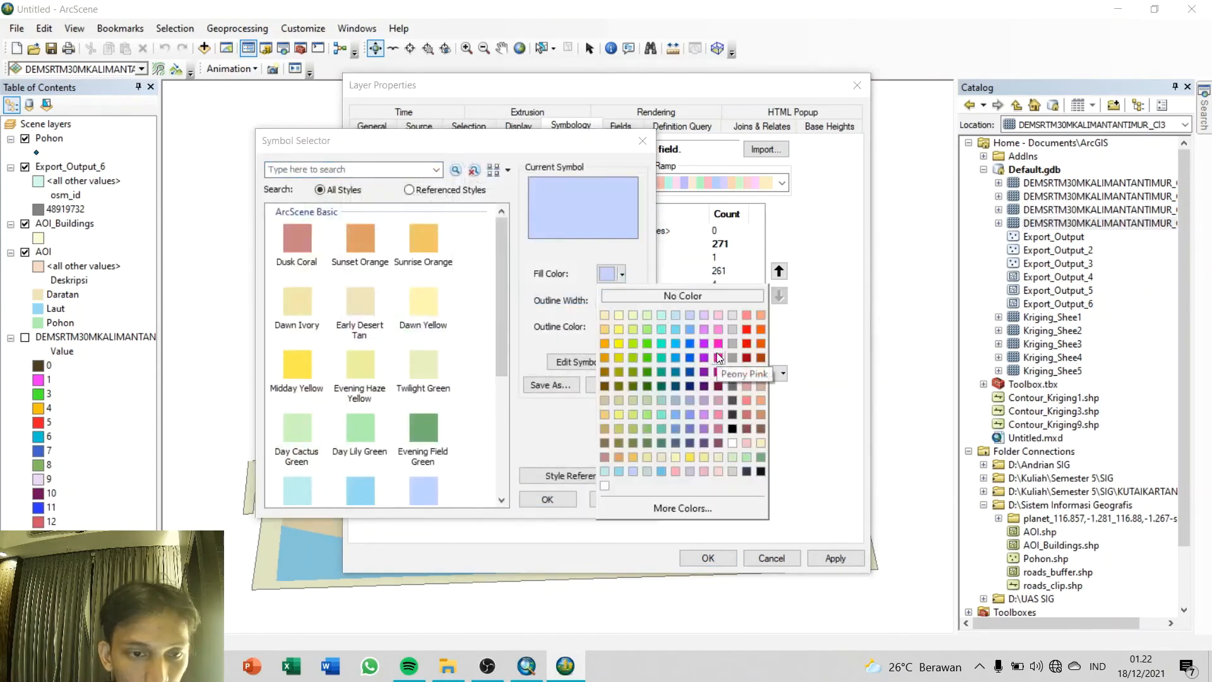
left_click(747, 344)
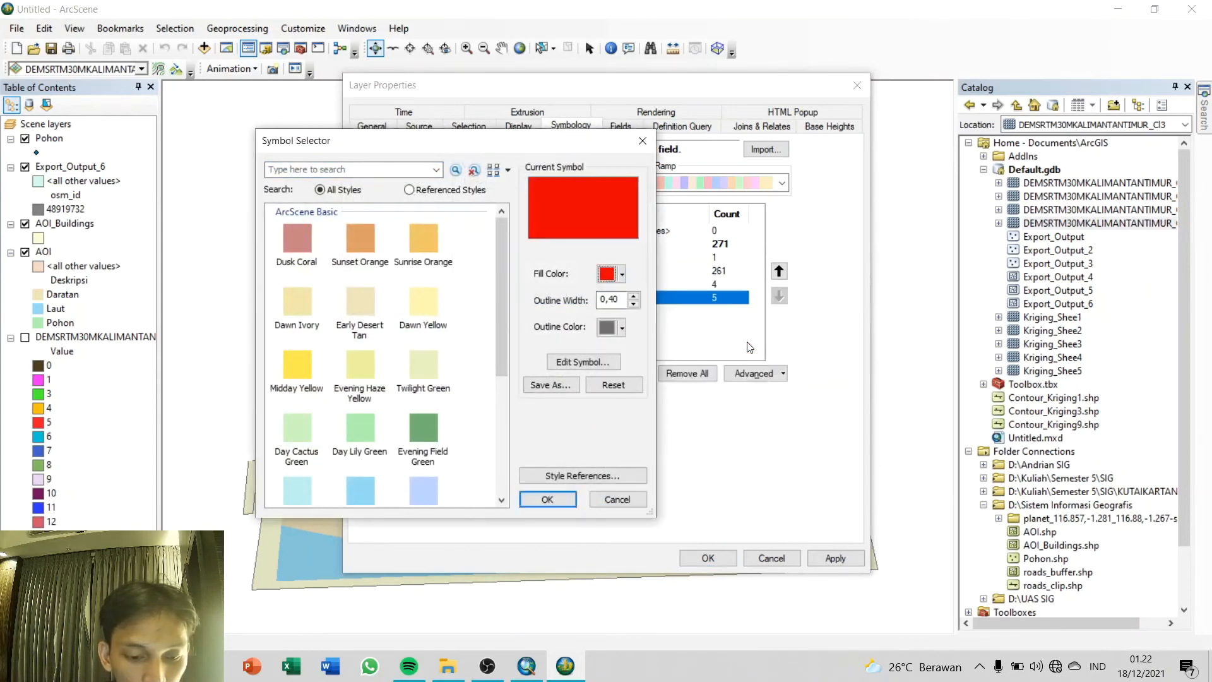
left_click(547, 499)
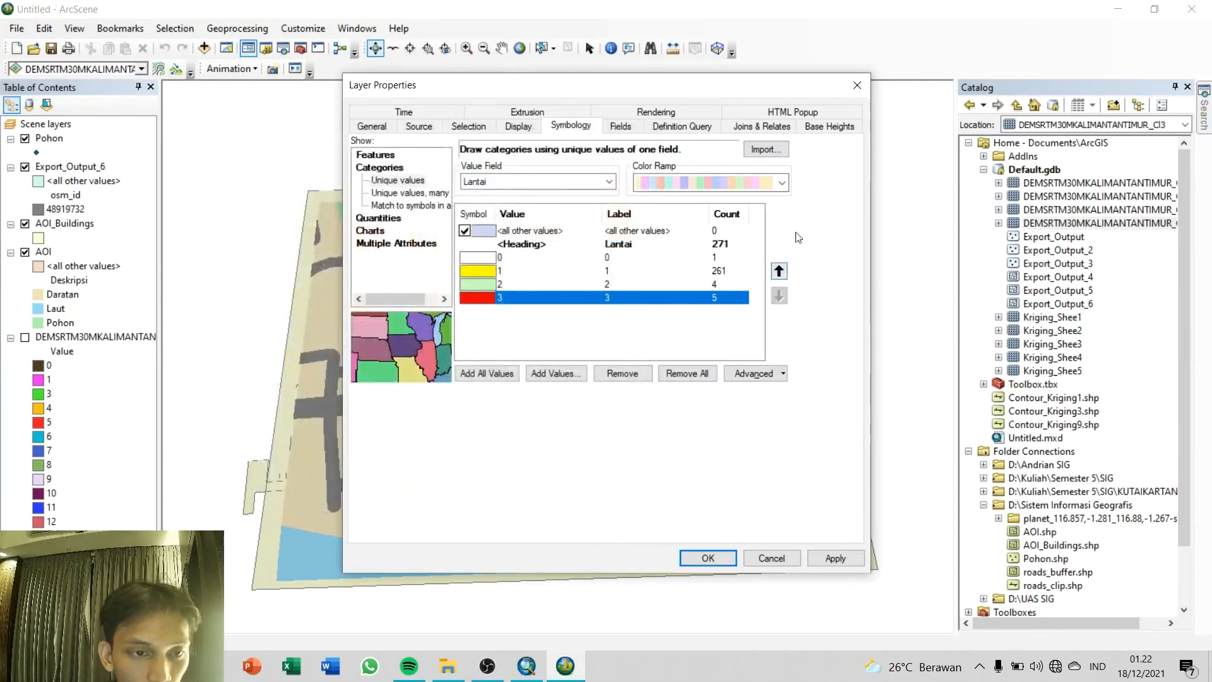
Step: Float the AOI_Buildings layer on the clipped DEM surface with a raster resolution of 16 rows and 19 columns
left_click(828, 129)
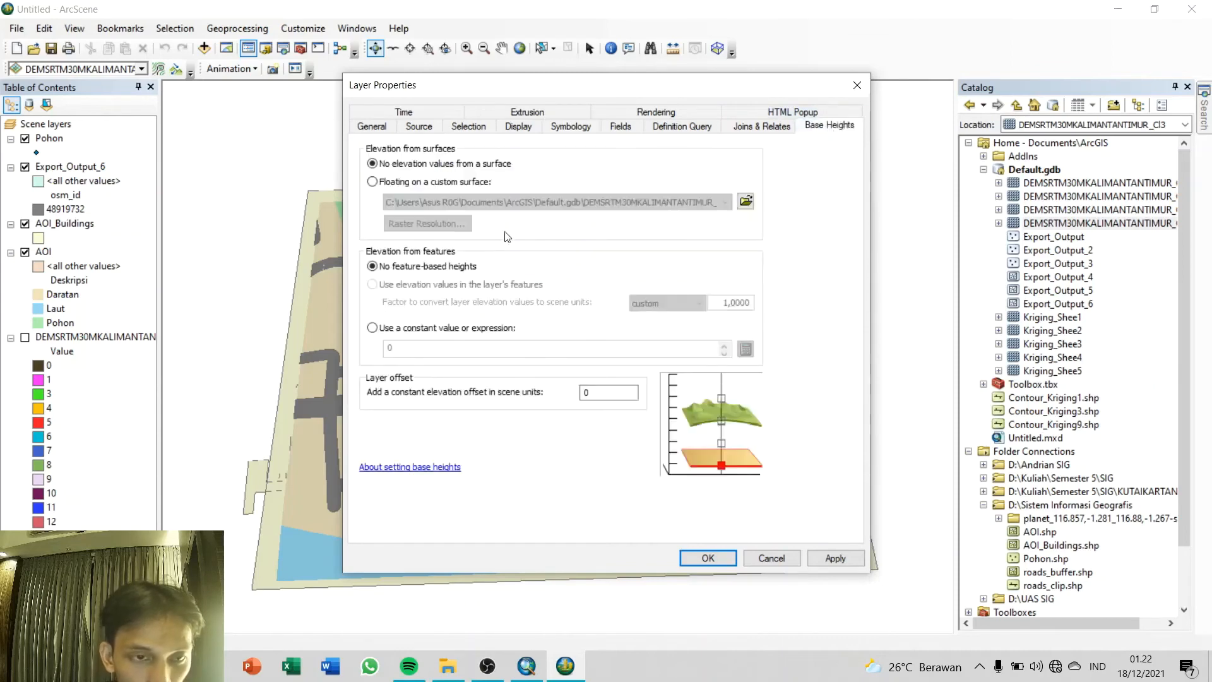
left_click(371, 181)
left_click(427, 224)
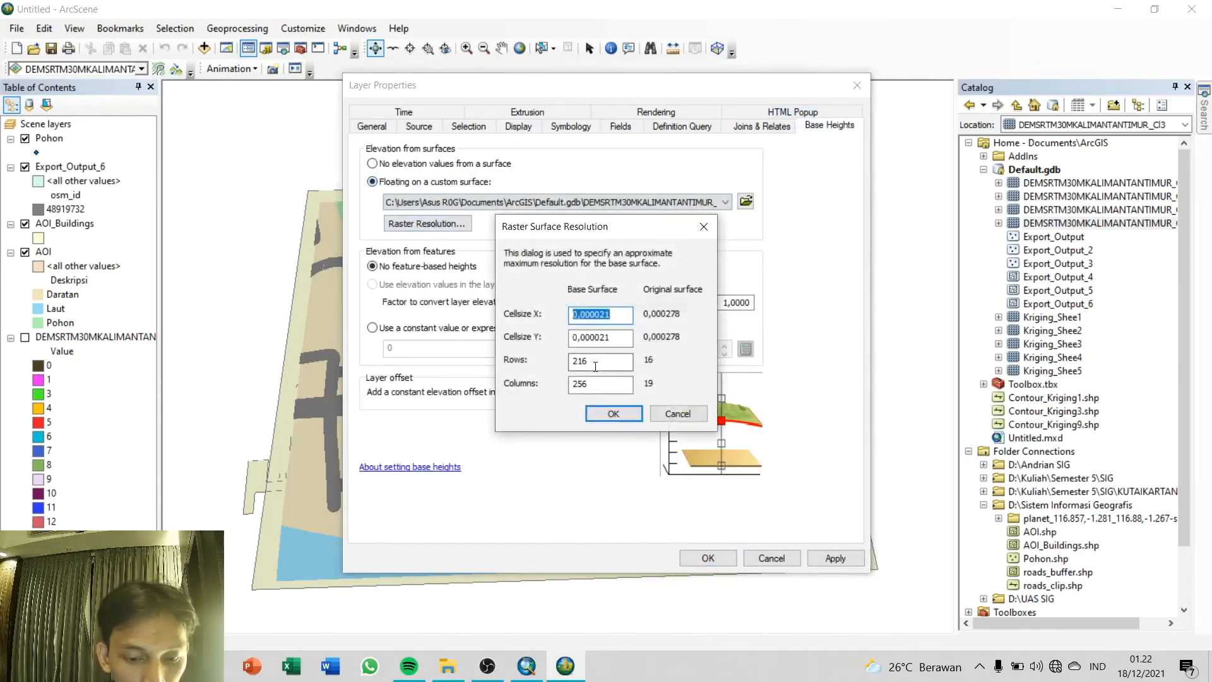
left_click_drag(597, 360, 554, 370)
type("16")
key("Tab")
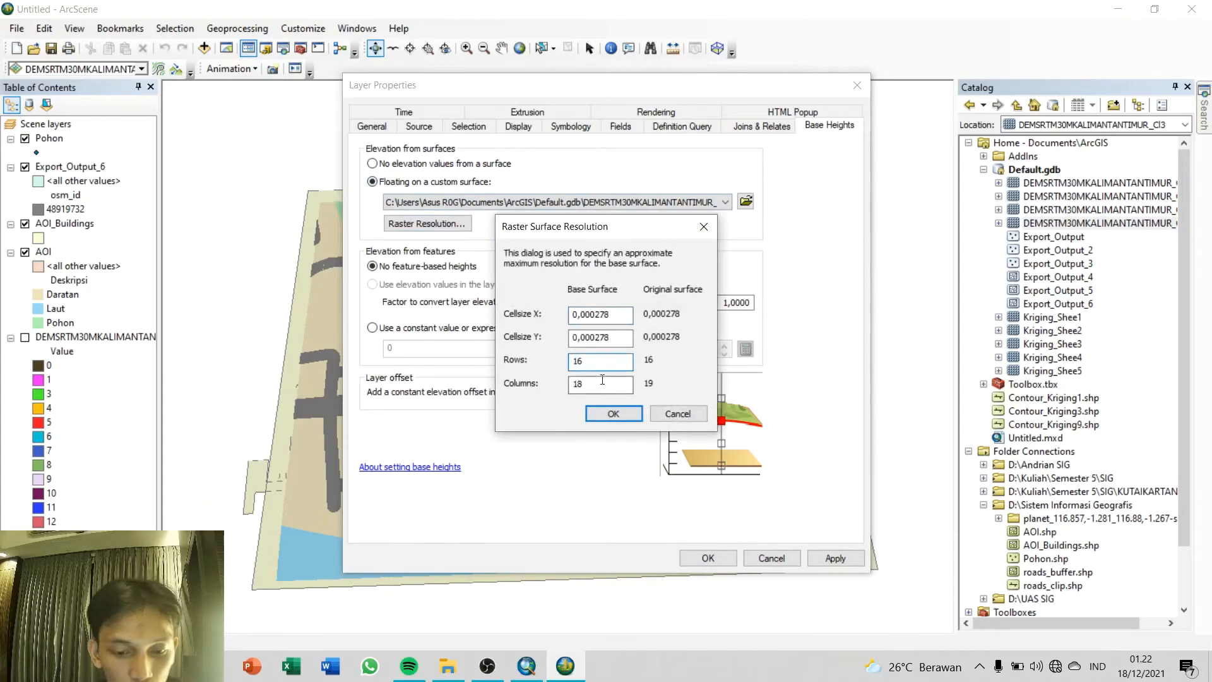
type("19")
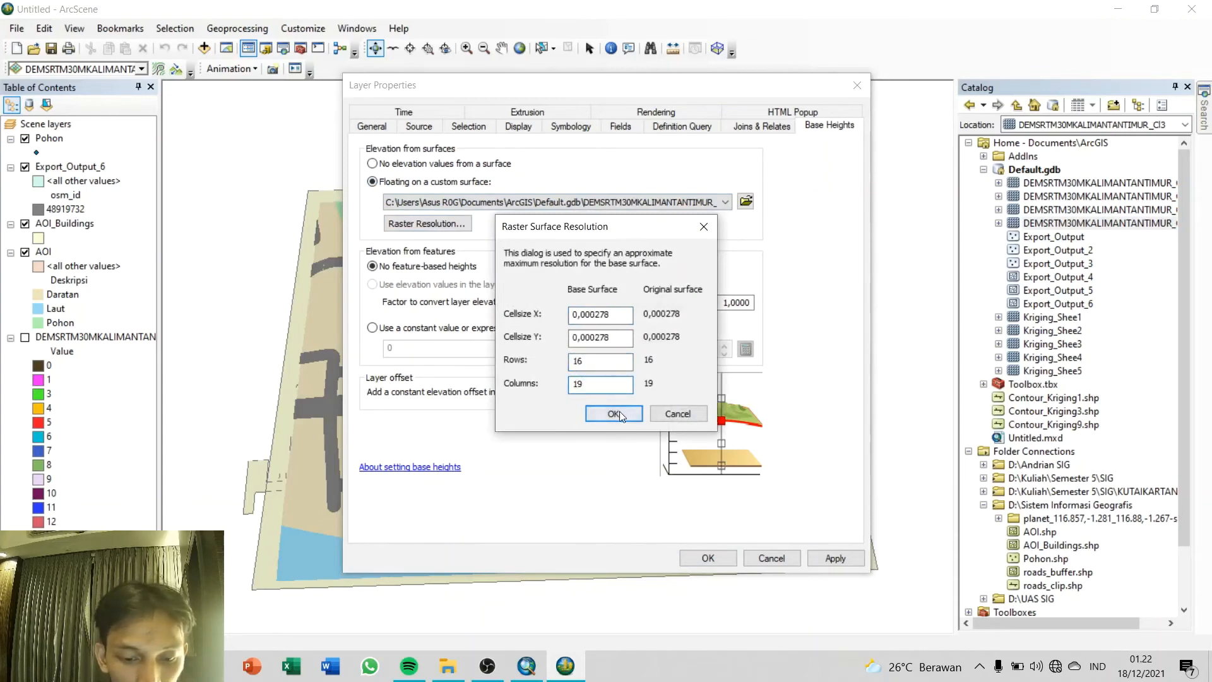
left_click(614, 414)
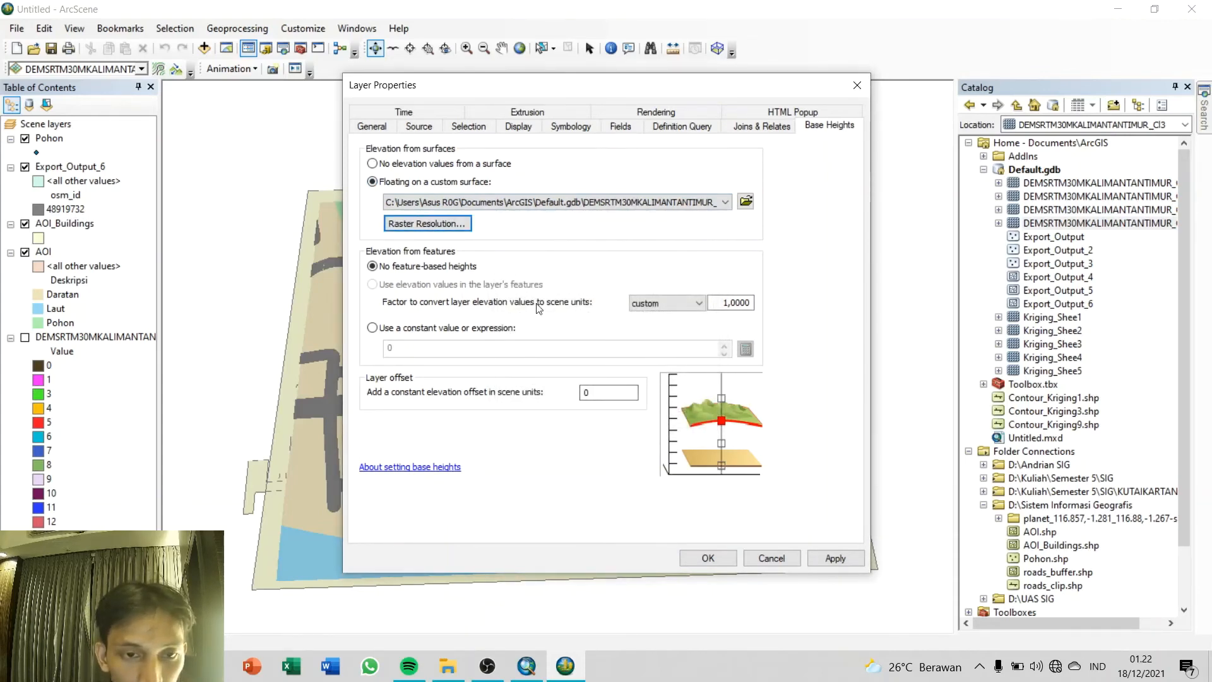
Step: Set the AOI_Buildings layer's constant elevation offset to 3 scene units and apply it
double_click(600, 391)
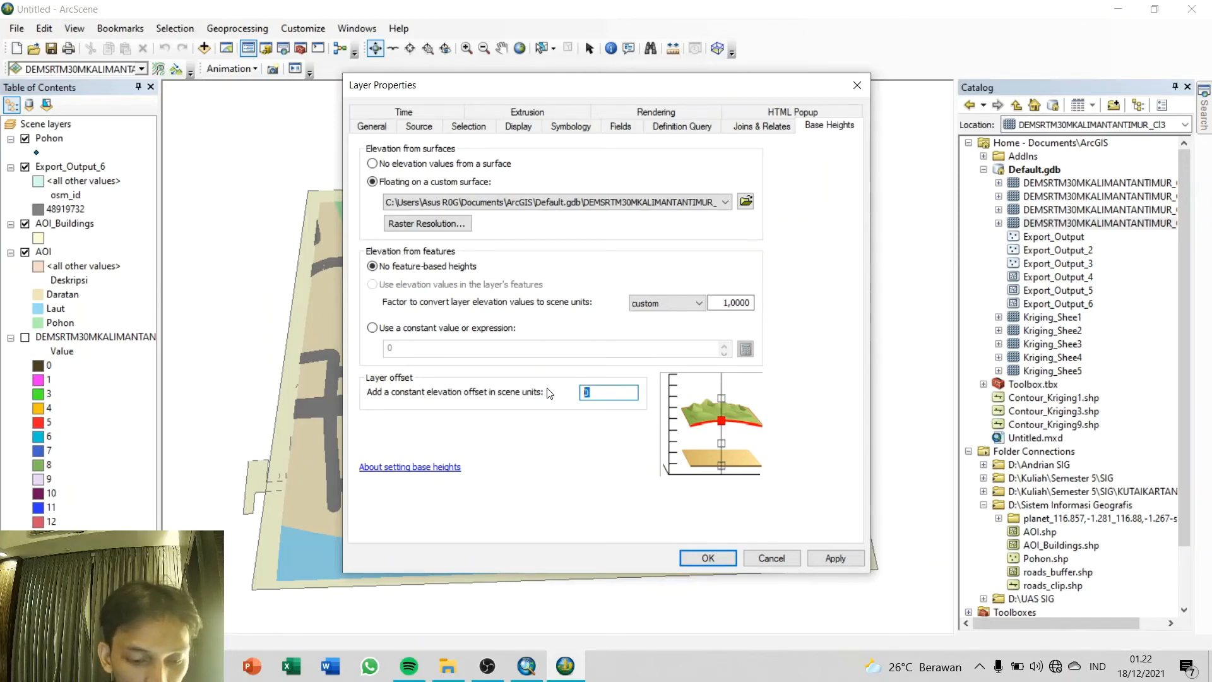
type("3")
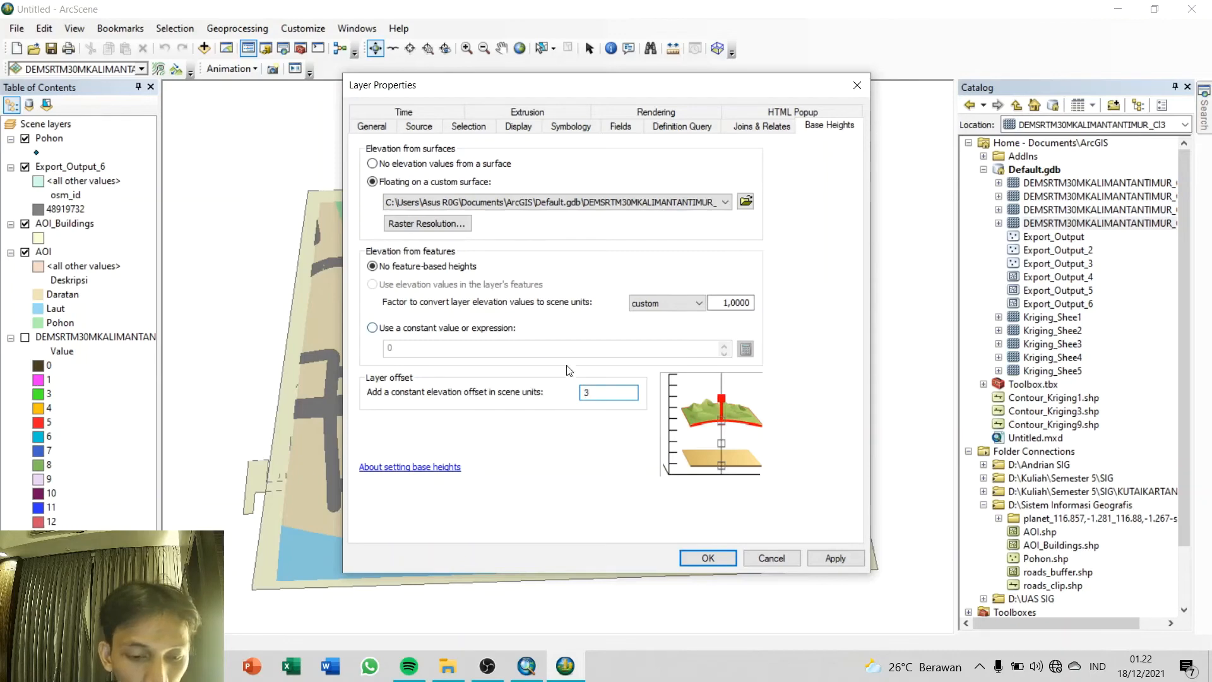
left_click(821, 561)
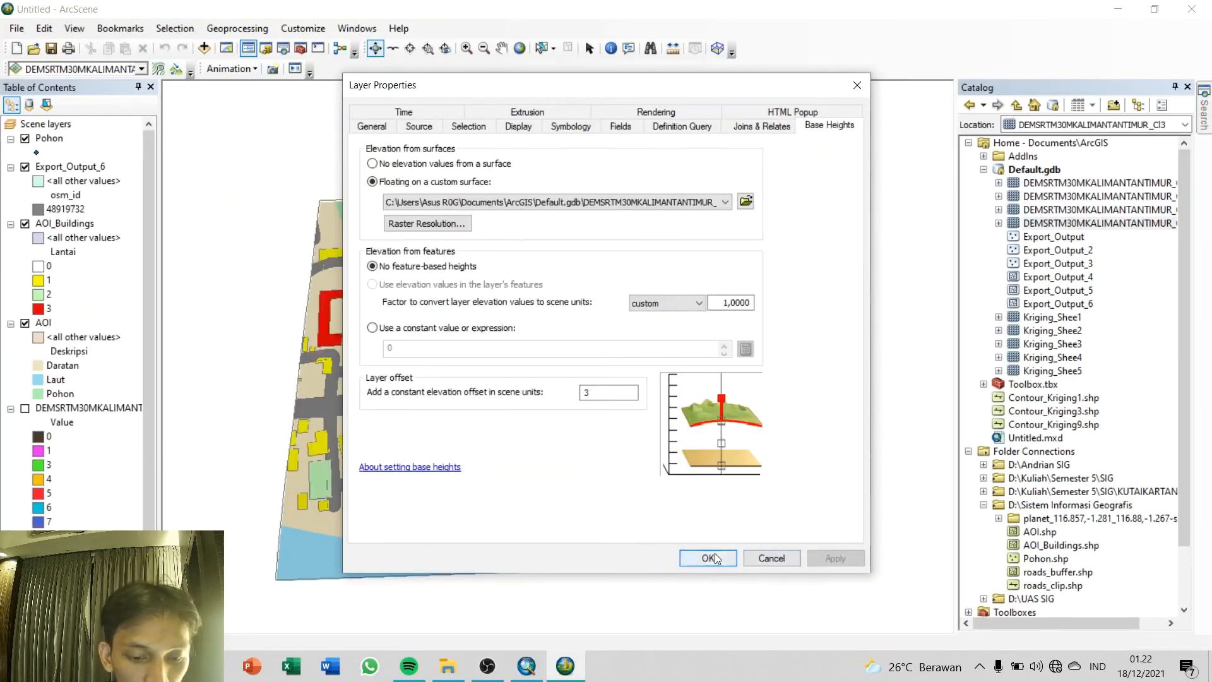
Step: Extrude the AOI_Buildings features with the expression [Lantai] *10 and apply the layer properties
left_click(514, 113)
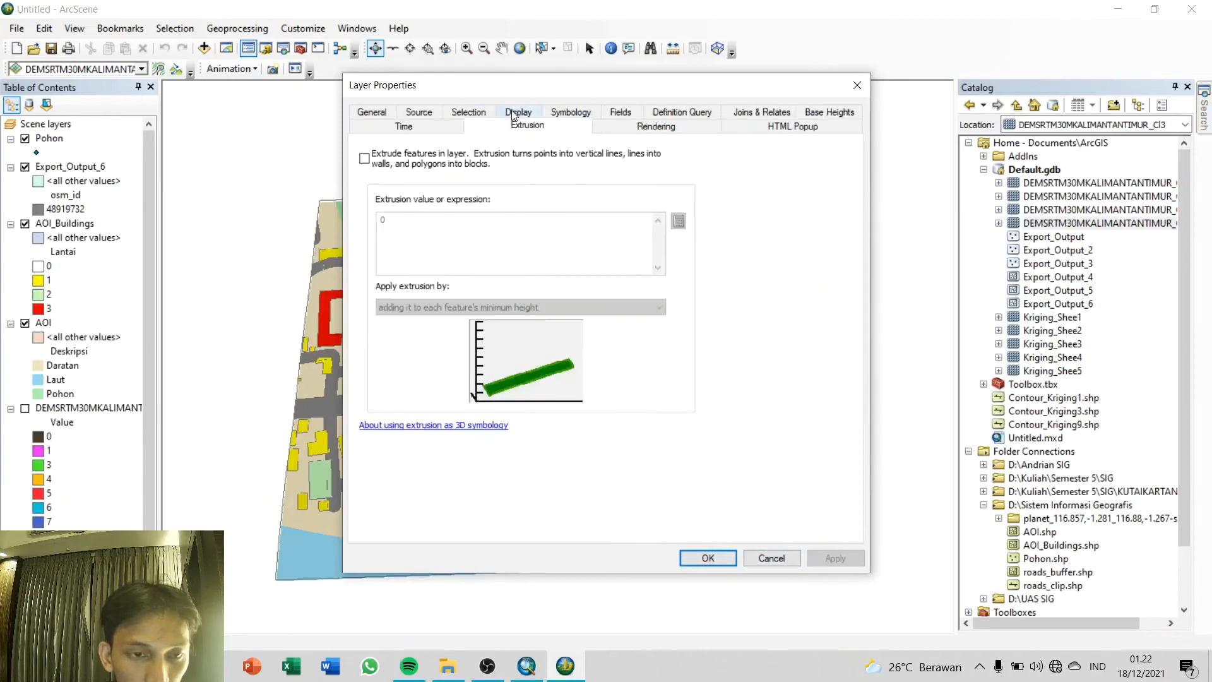
left_click(375, 165)
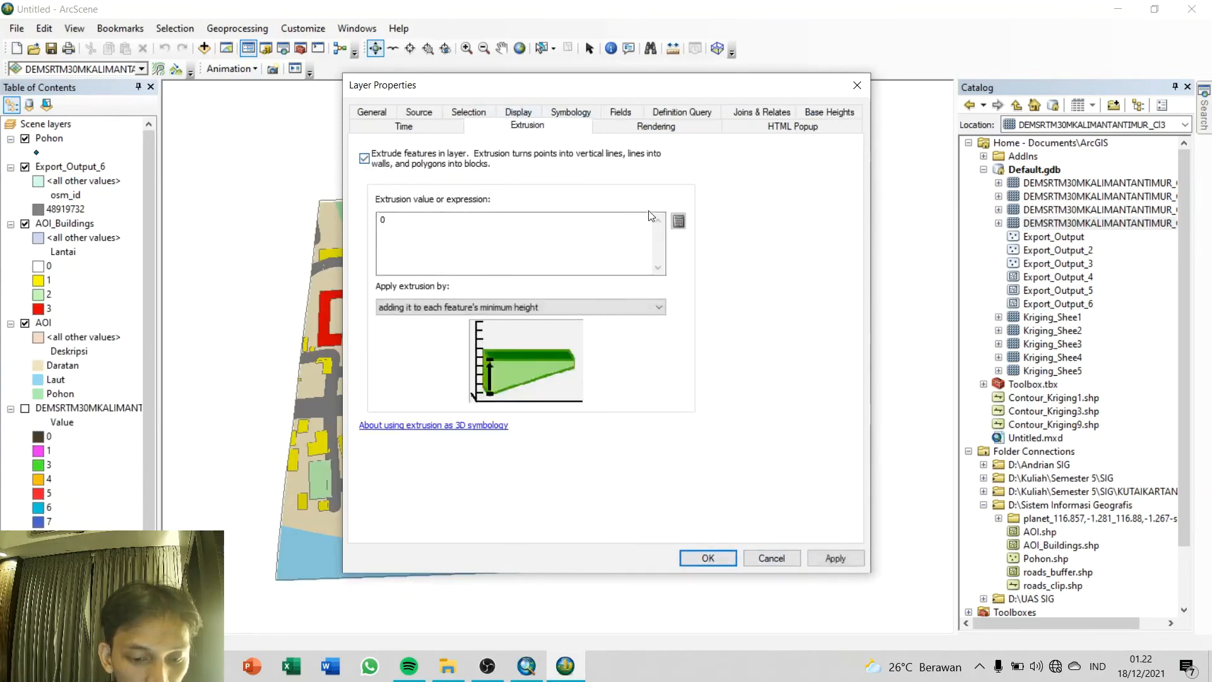
left_click(678, 221)
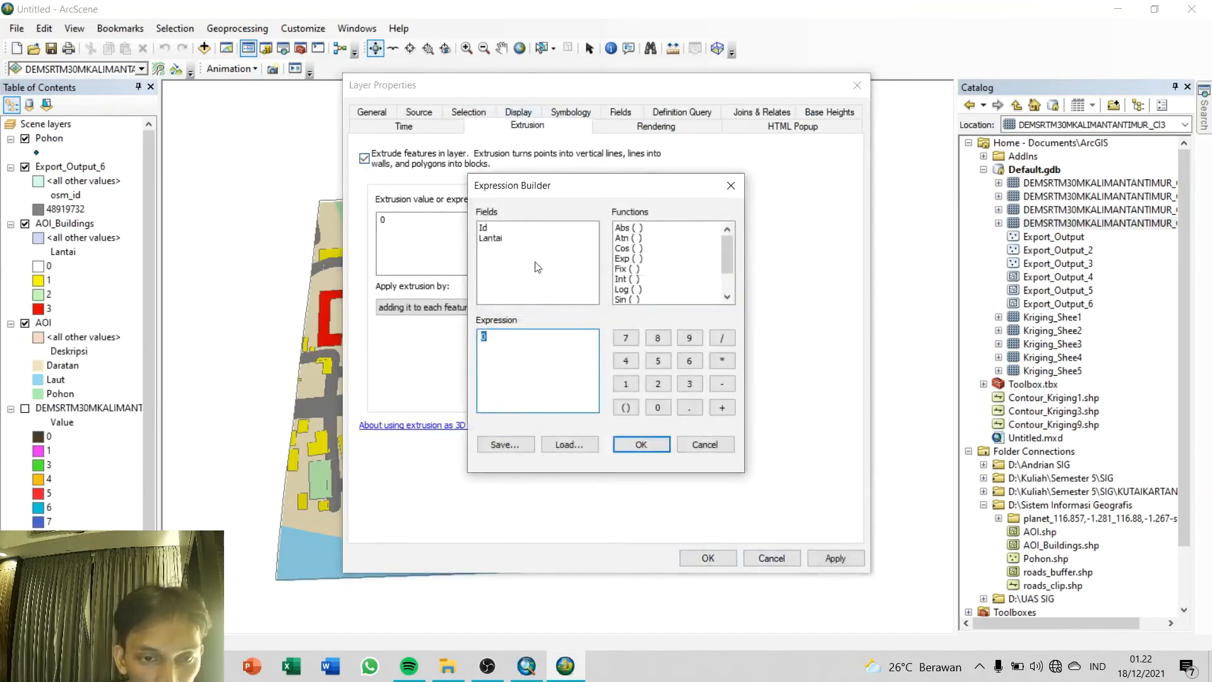
double_click(491, 239)
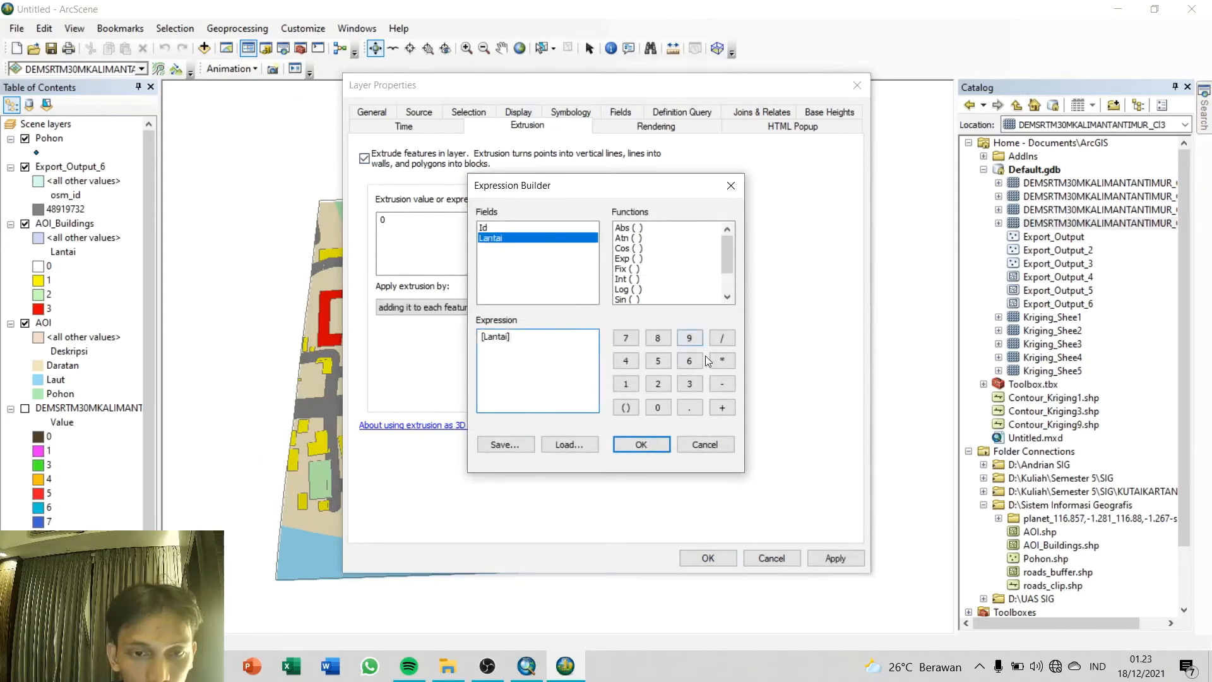
left_click(721, 360)
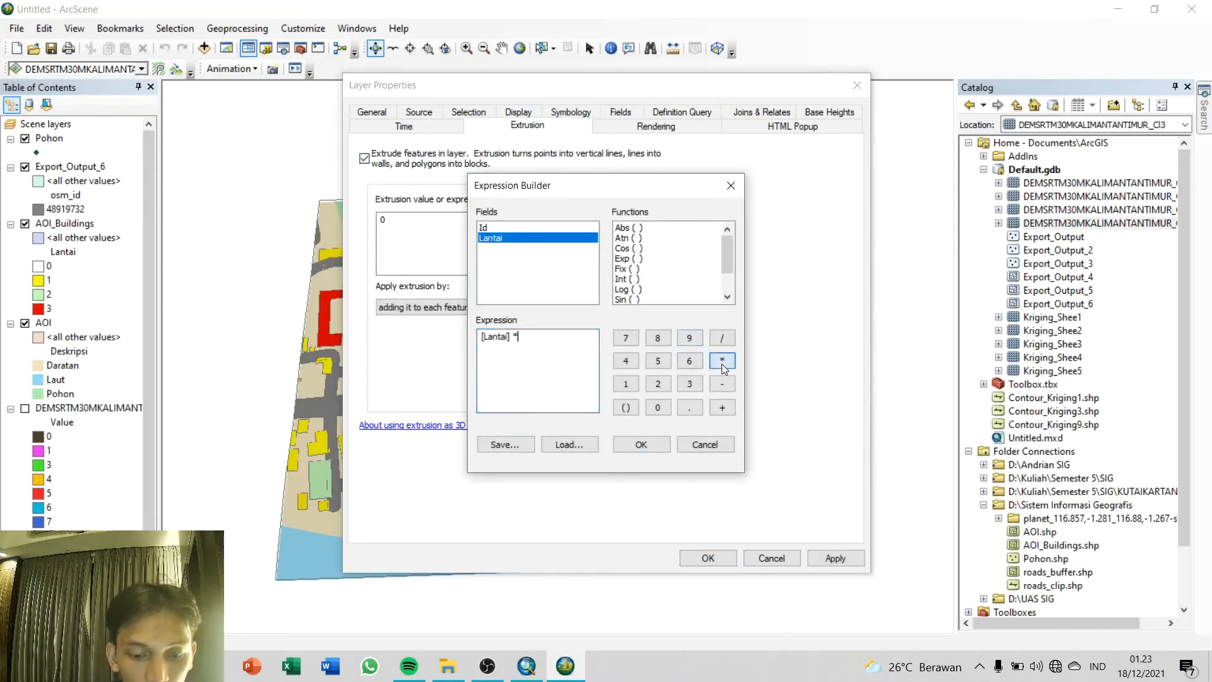
left_click(630, 386)
left_click(657, 407)
left_click(639, 444)
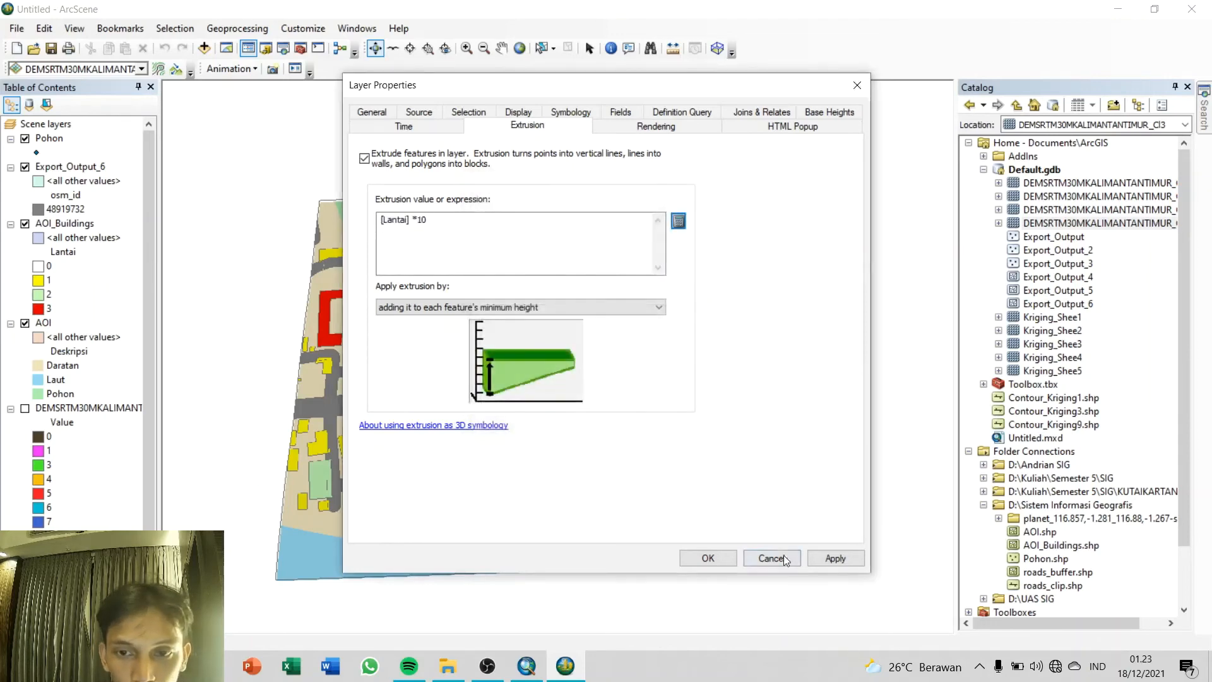
left_click(818, 559)
left_click(705, 558)
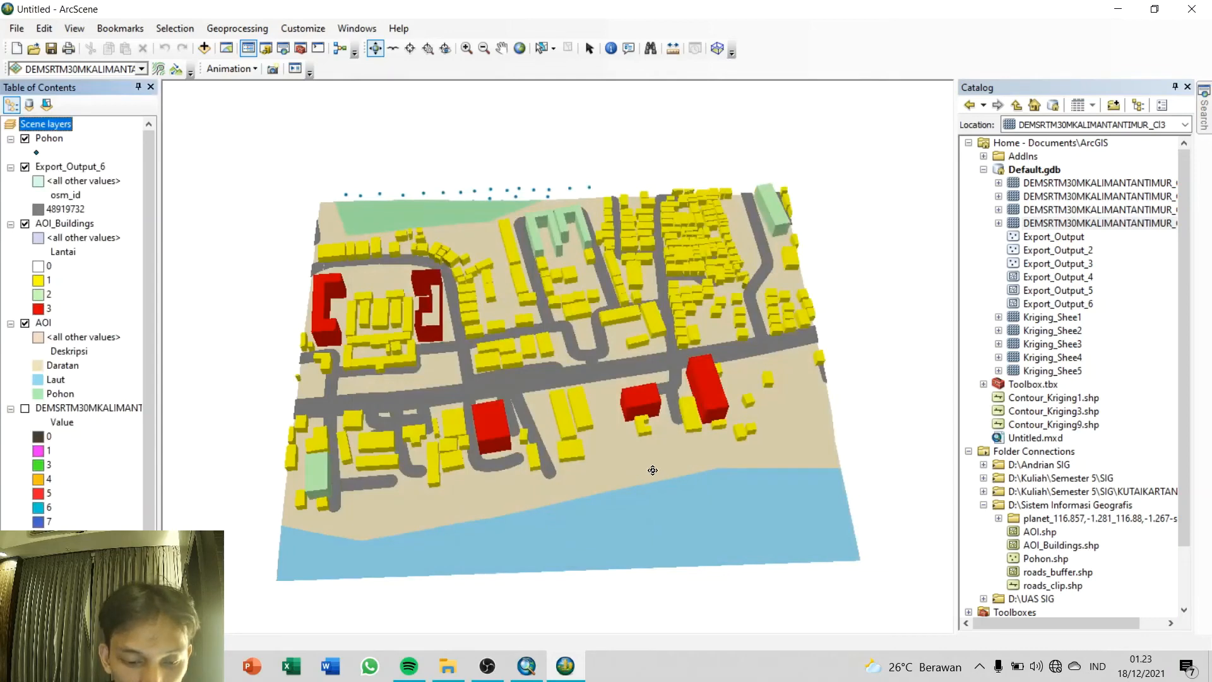
Step: Float the Pohon layer on the clipped DEM surface with a raster resolution of 16 rows and 19 columns
left_click_drag(475, 407, 471, 440)
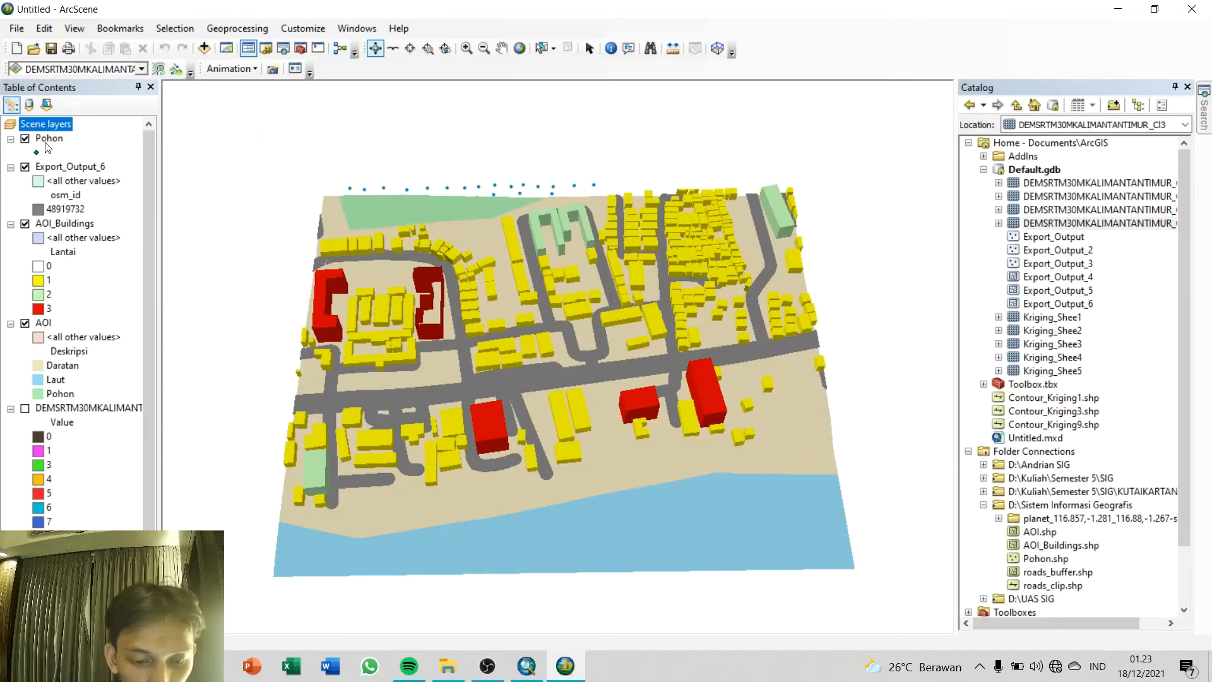
mouse_move(439, 408)
left_mouse_down()
mouse_move(639, 366)
mouse_move(662, 259)
mouse_move(470, 408)
mouse_move(439, 272)
mouse_move(424, 410)
left_mouse_up()
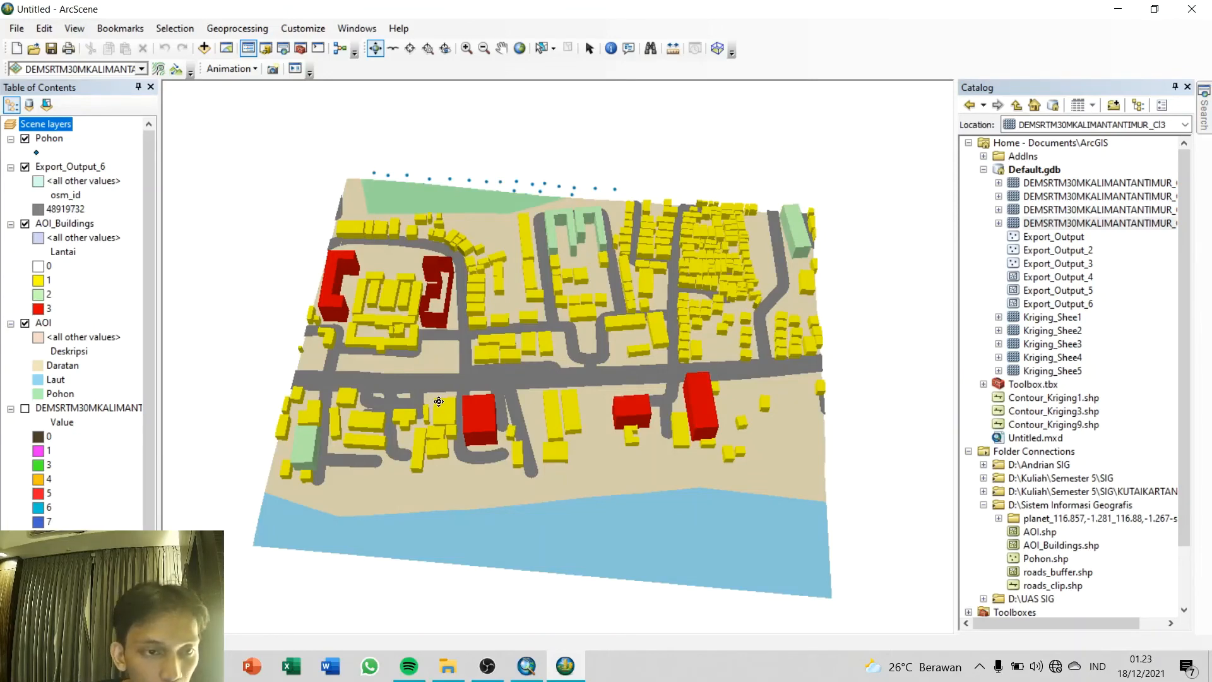
double_click(48, 139)
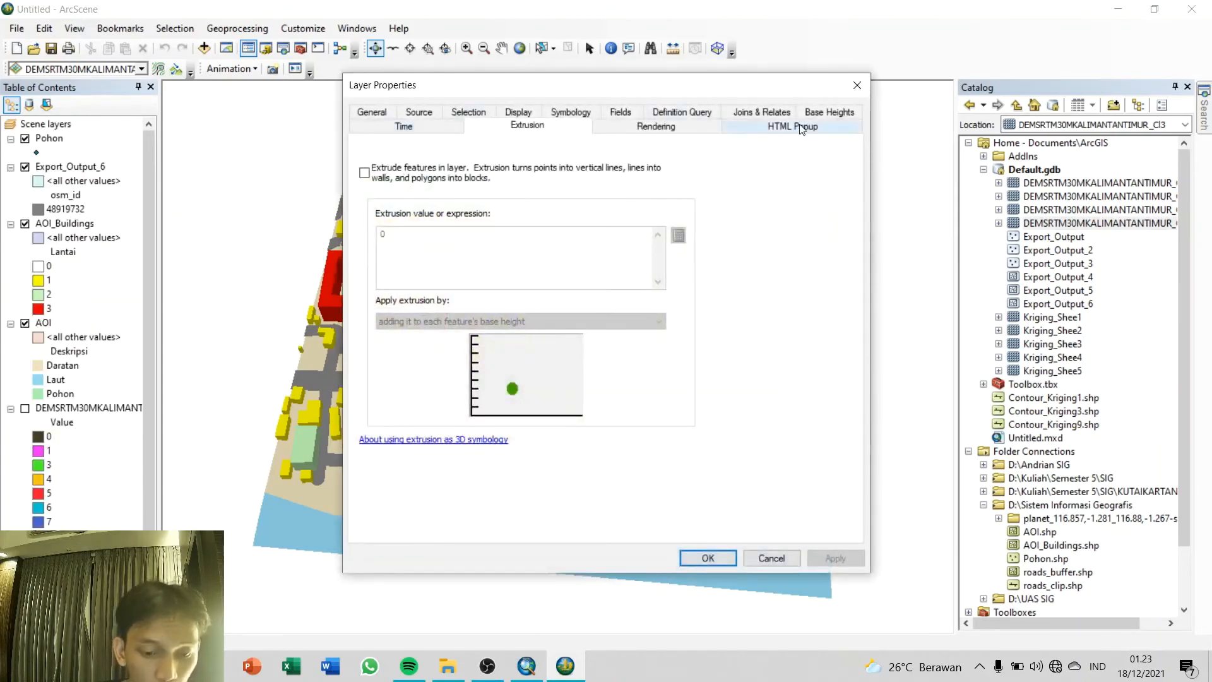
left_click(824, 113)
left_click(397, 183)
left_click(414, 224)
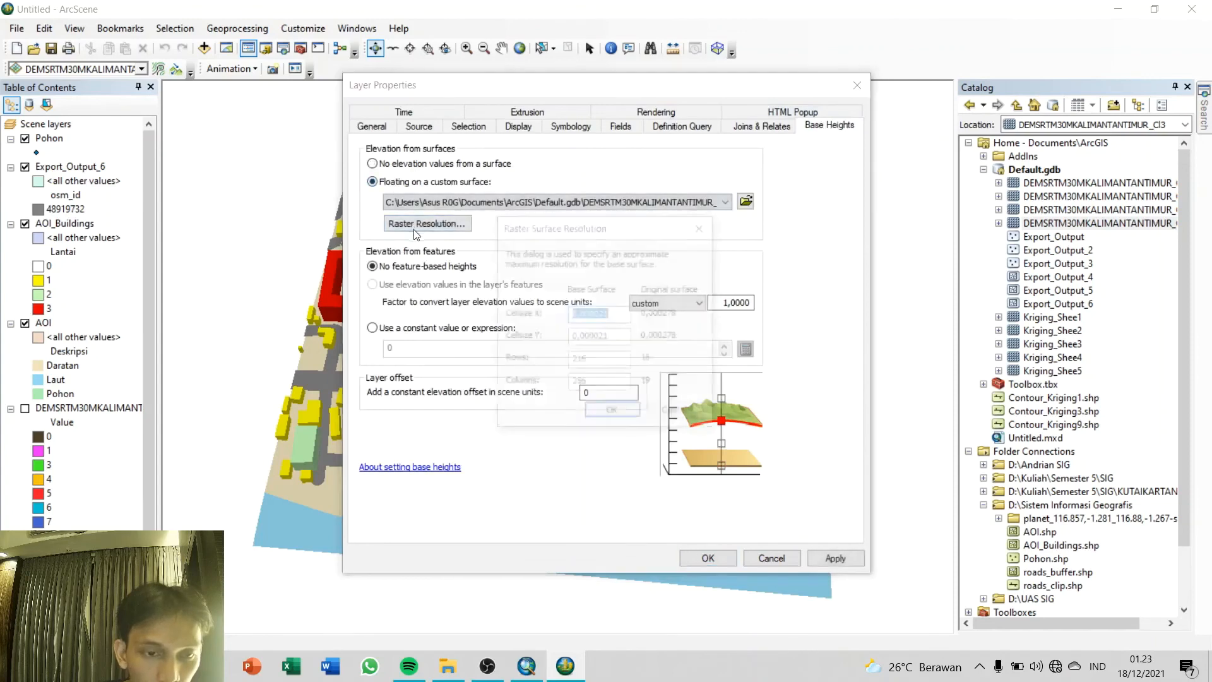
double_click(612, 360)
type("16")
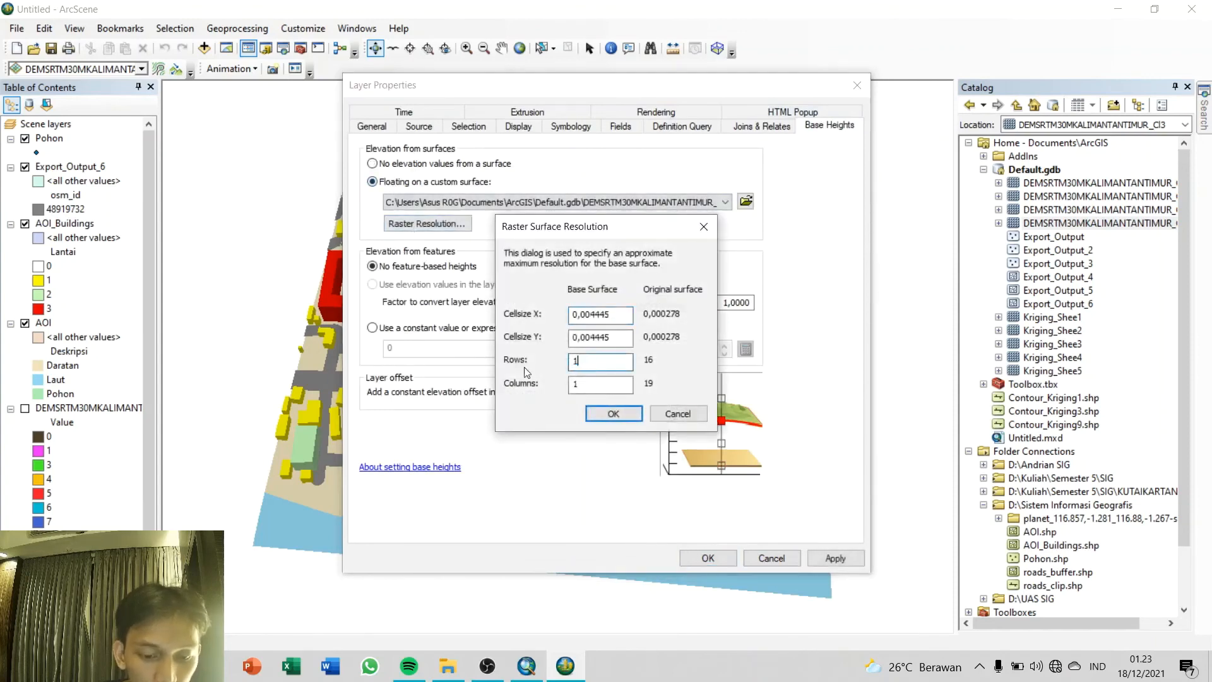
double_click(620, 382)
type("19")
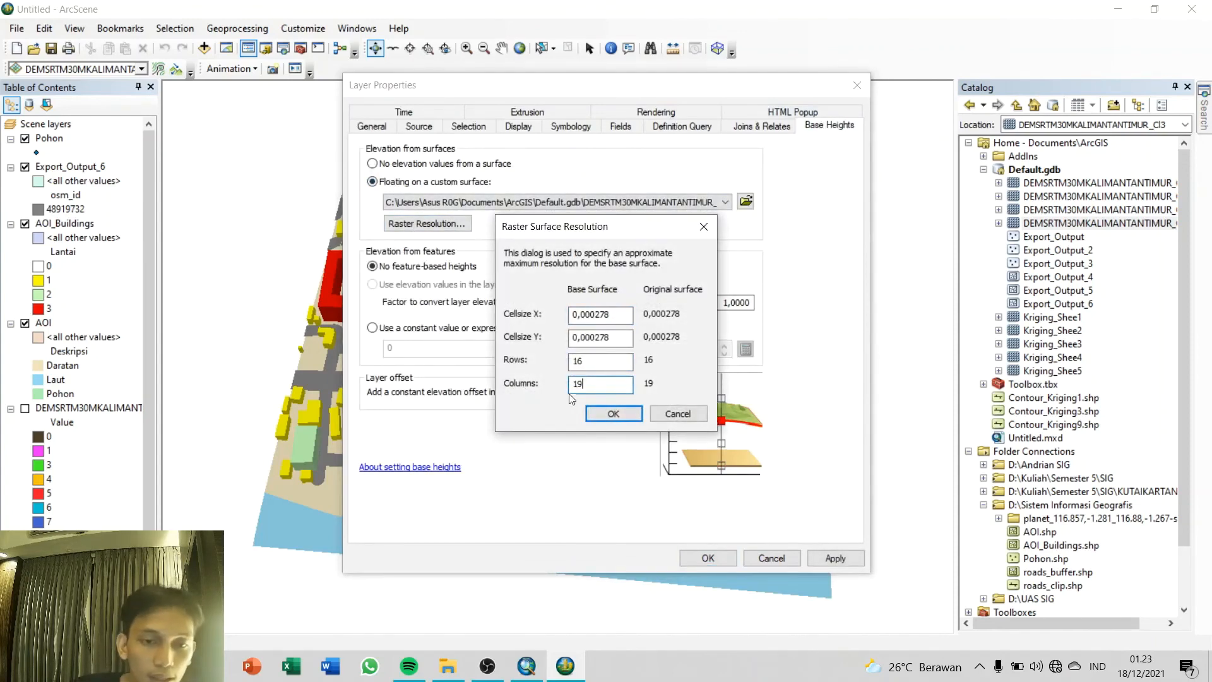
left_click(613, 413)
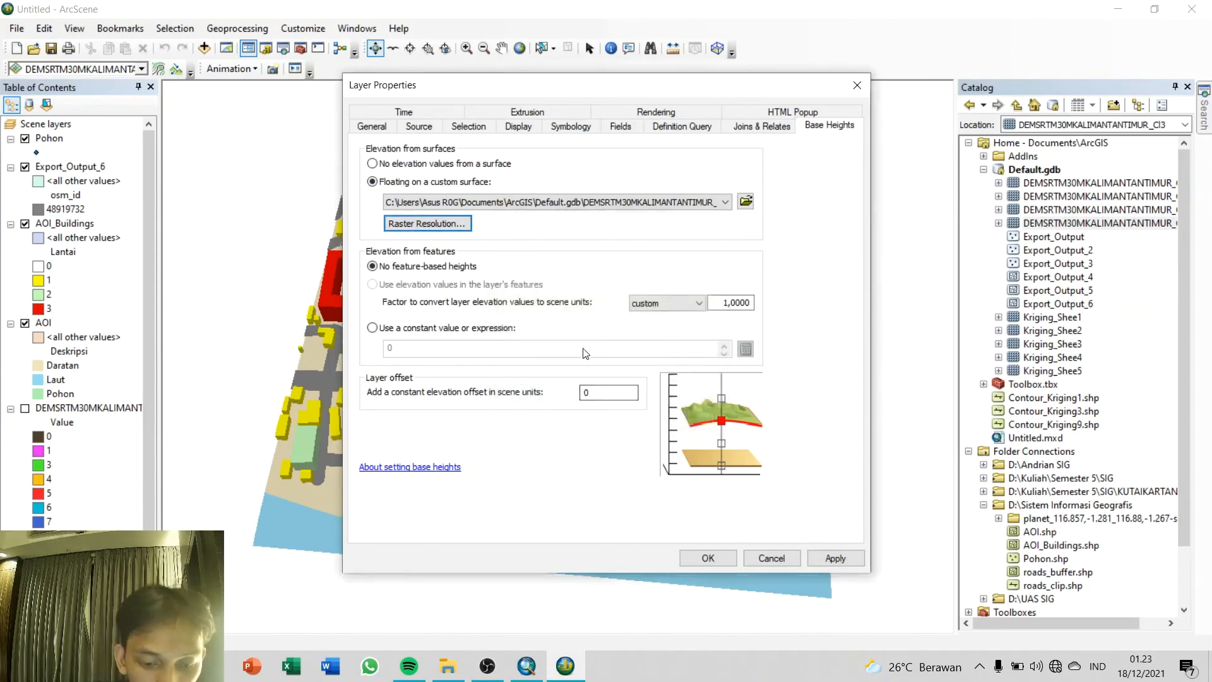
Step: Set the Pohon layer's constant elevation offset to 3 scene units and apply it
double_click(606, 391)
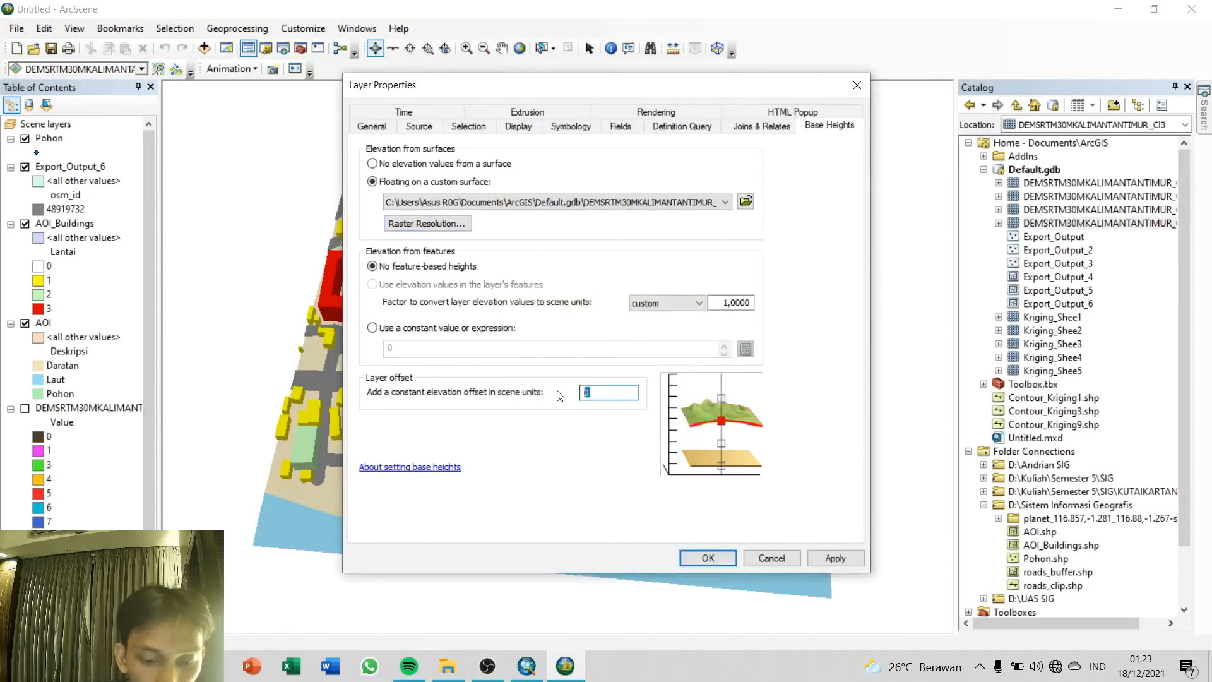
type("3")
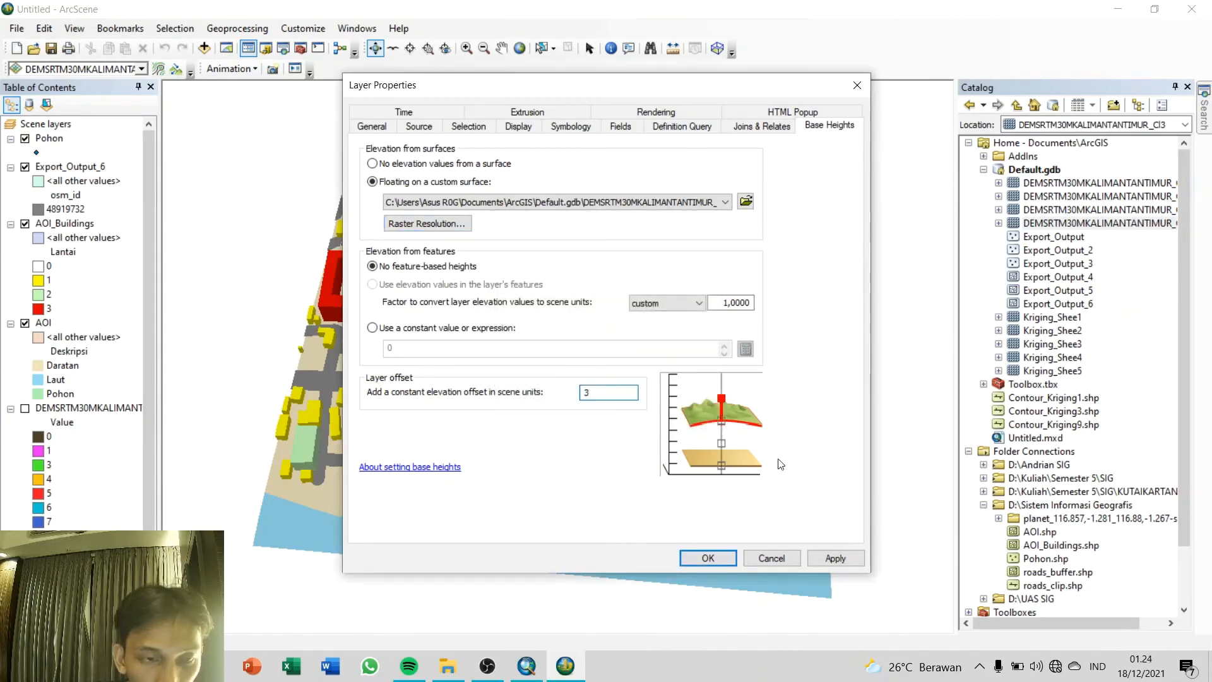
left_click(834, 556)
Step: Search the symbol styles for "tree" and choose the 3D Tulip Tree as the Pohon layer's symbol
left_click(575, 126)
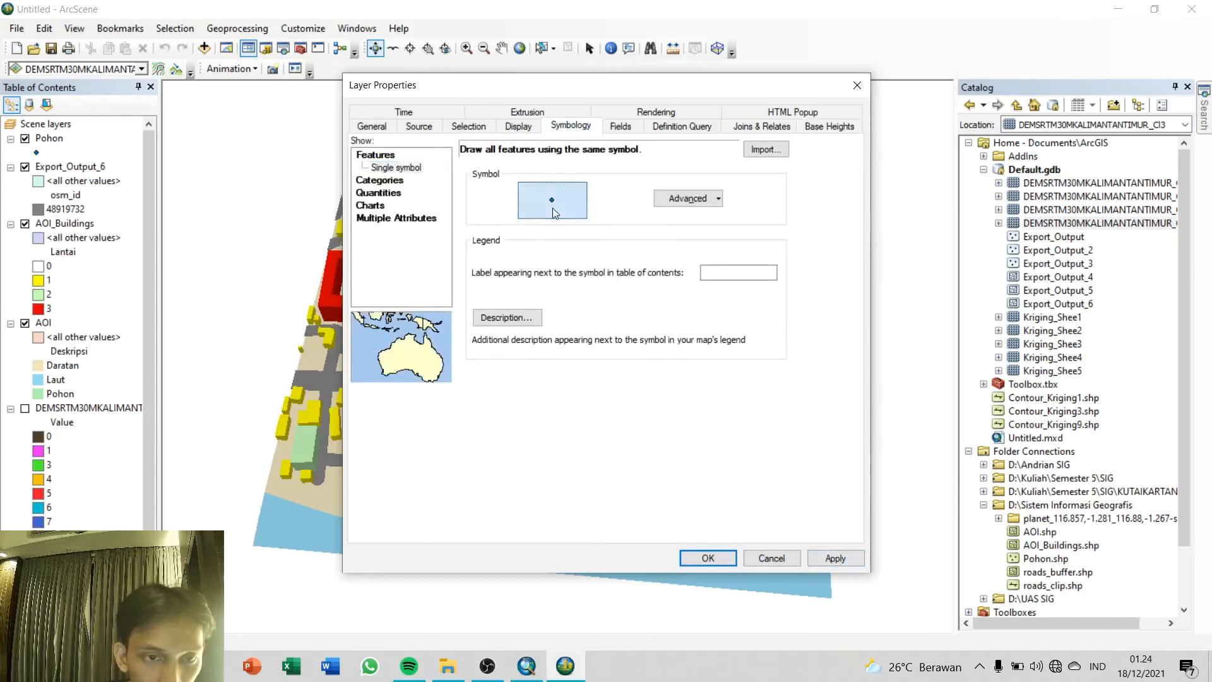
left_click(551, 207)
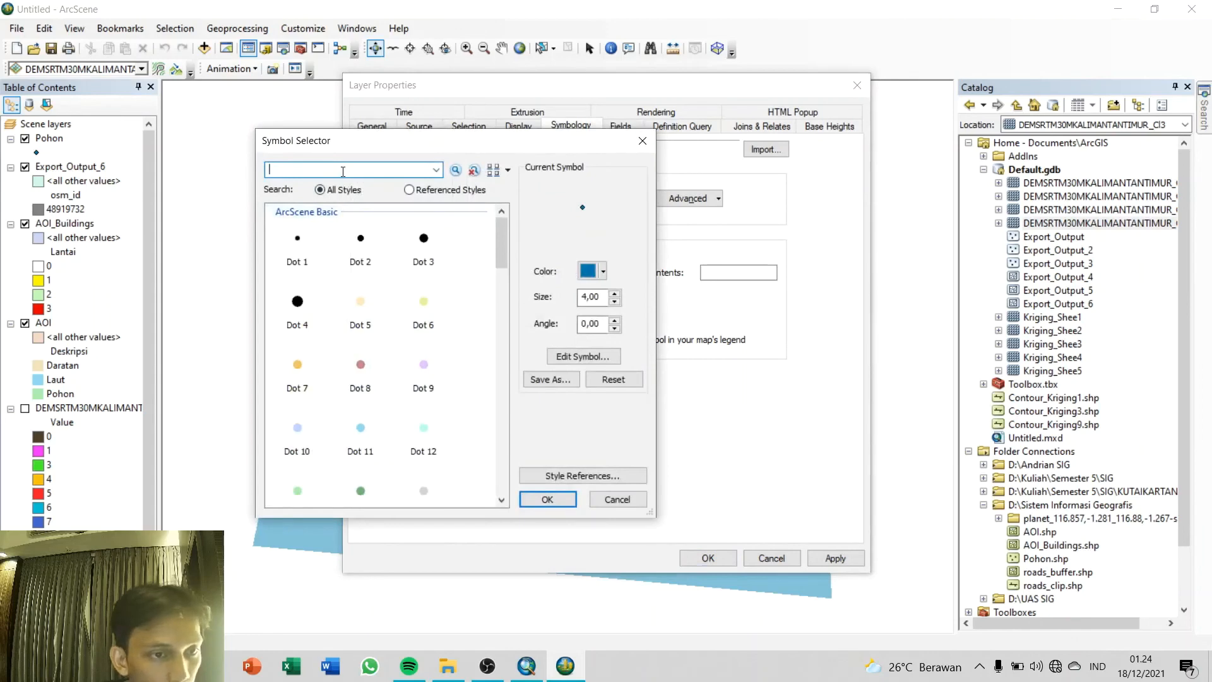
key("Return")
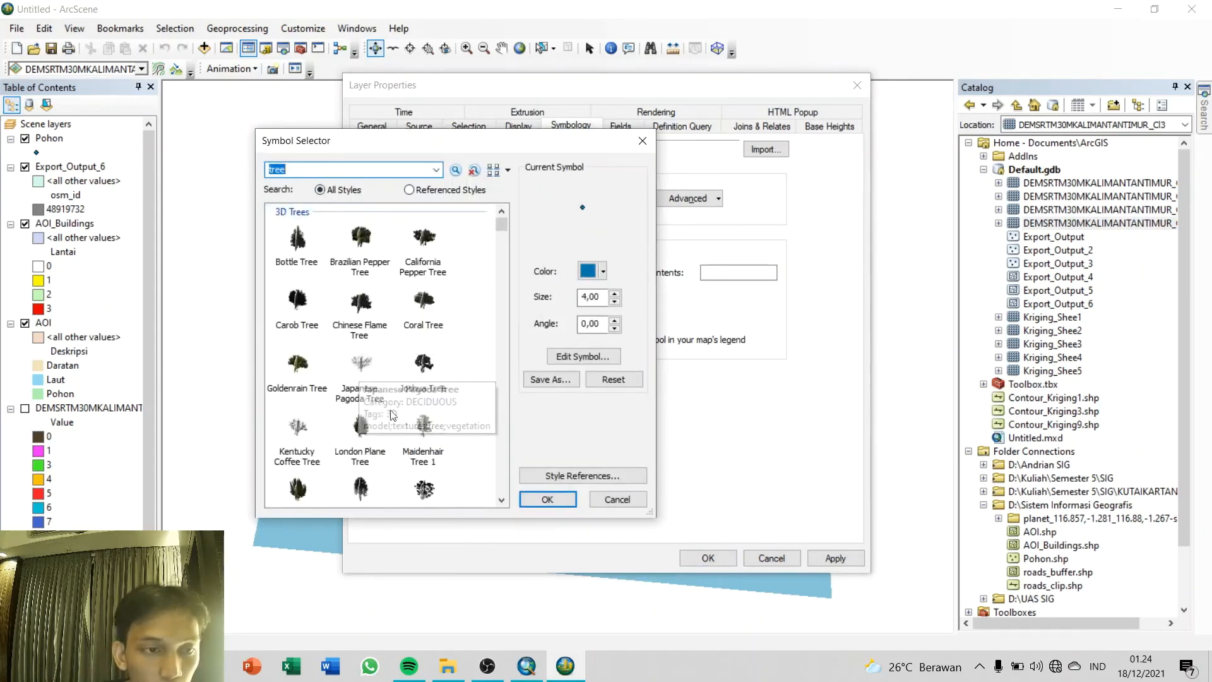
scroll(442, 411, "down", 3)
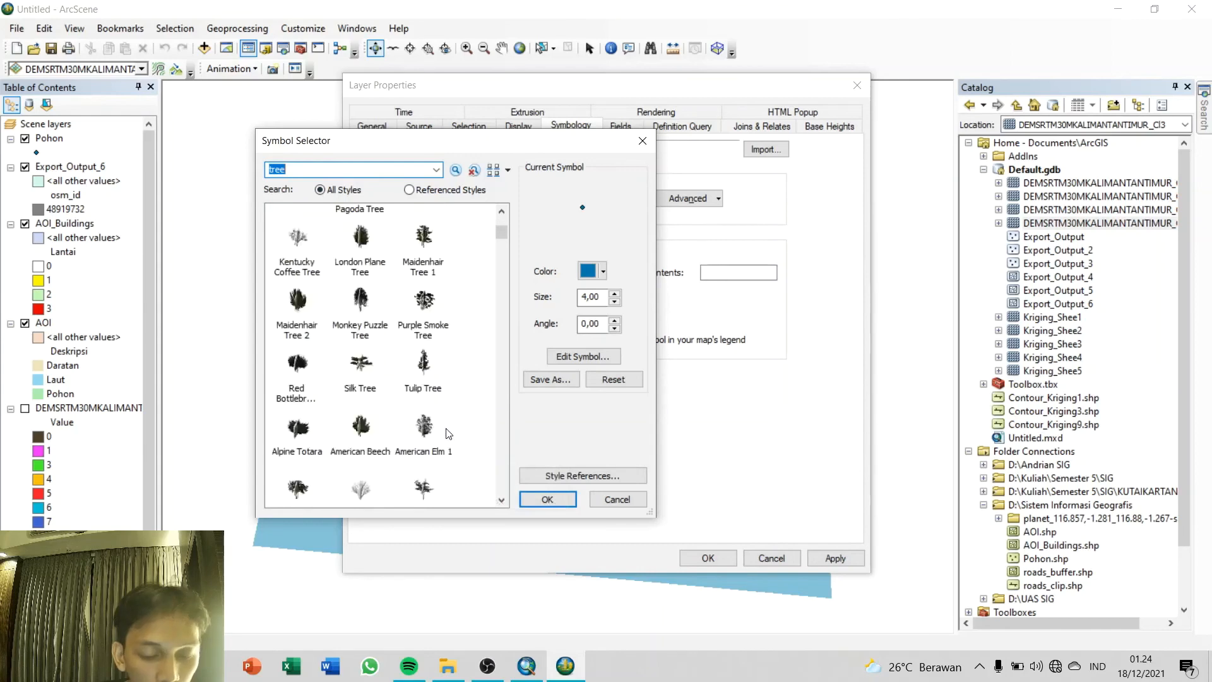
left_click(423, 363)
Step: Color the Tulip Tree symbol green, set its size to 13 and apply the Pohon layer properties
left_click(602, 273)
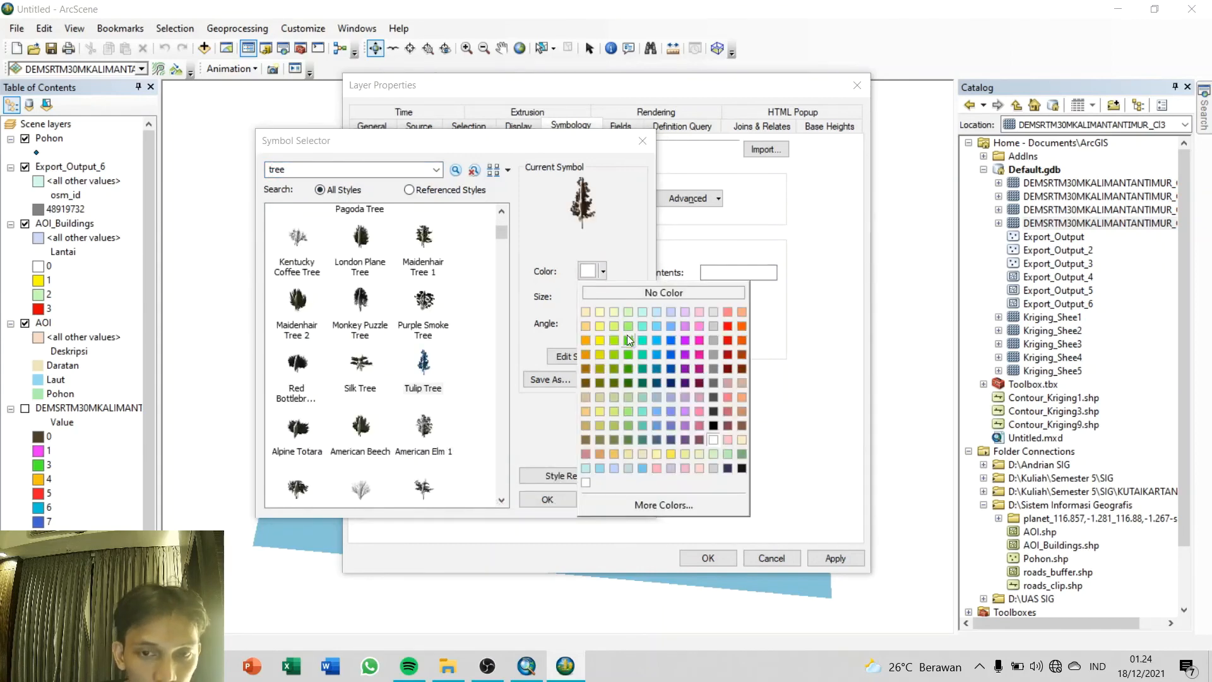
left_click(627, 335)
left_click(615, 293)
left_click(615, 294)
left_click(615, 294)
left_click(614, 293)
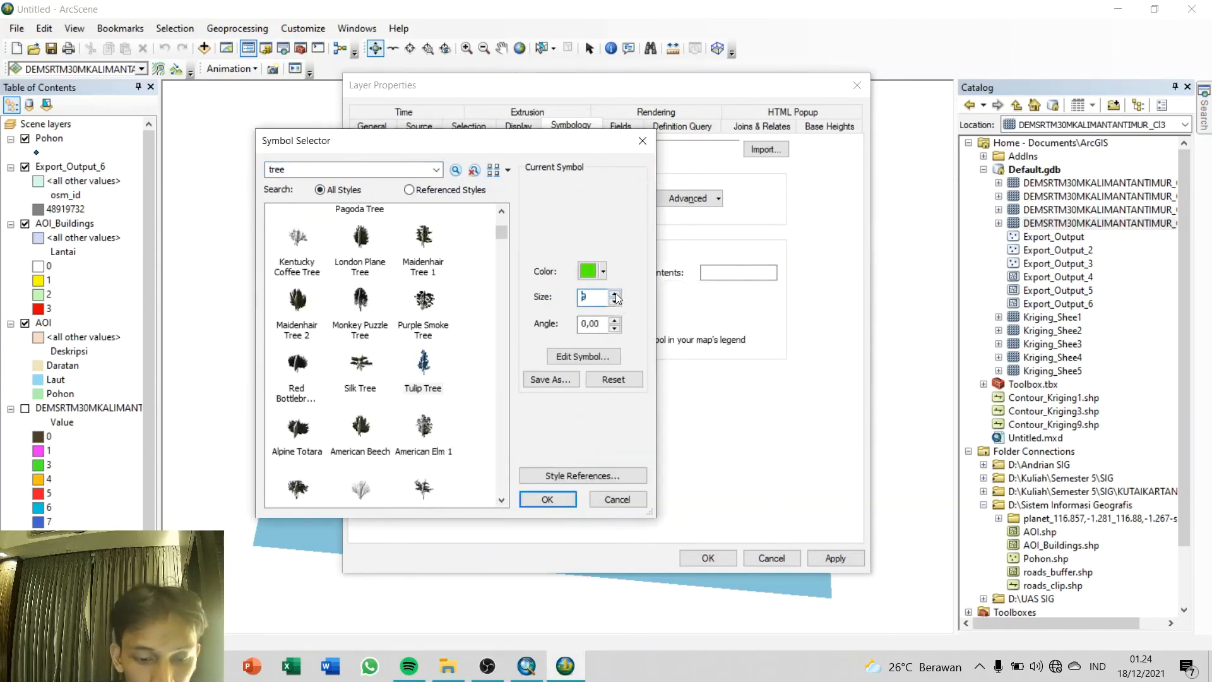
left_click(615, 294)
left_click(615, 294)
left_click(614, 294)
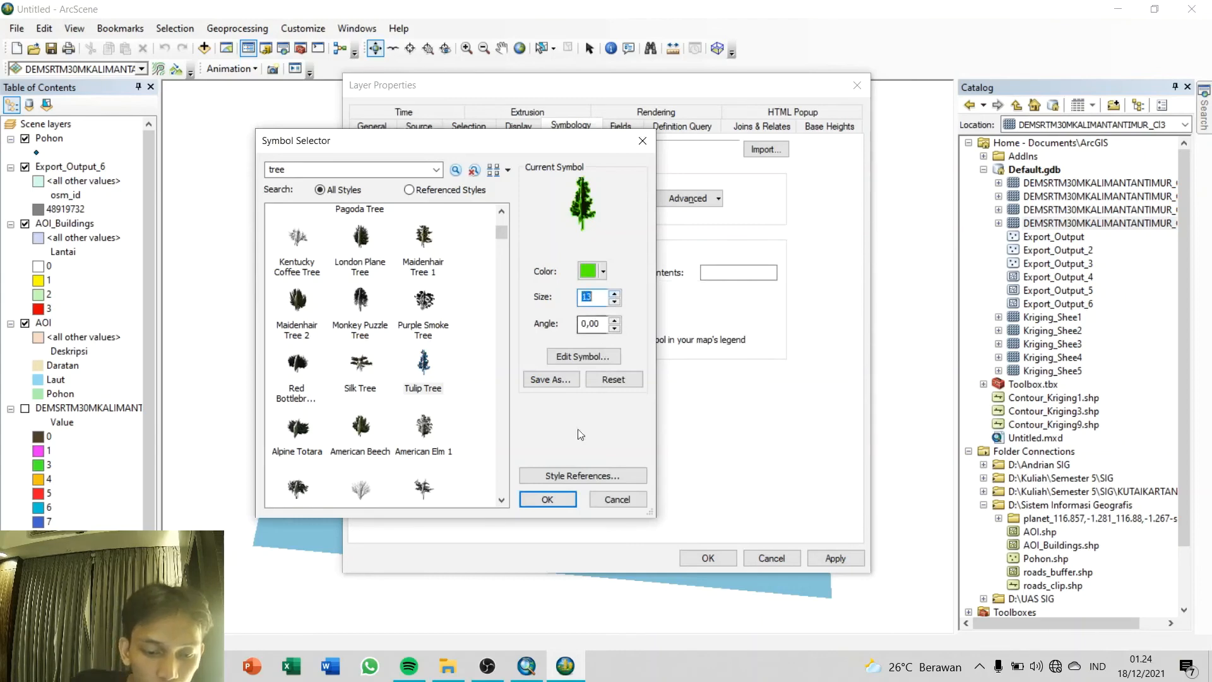
left_click(548, 498)
left_click(833, 558)
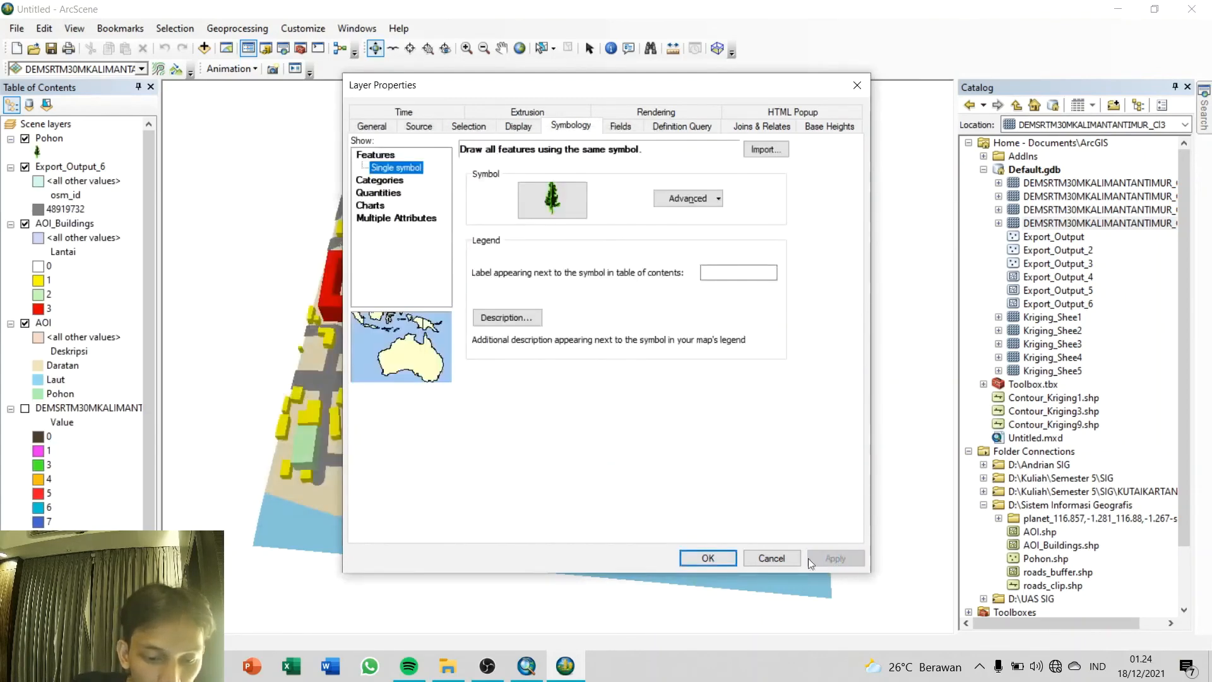
left_click(719, 558)
Step: Export the scene as a 2D PNG image named 2D_Done into the Sistem Informasi Geografis folder on drive D
left_click_drag(599, 420, 705, 381)
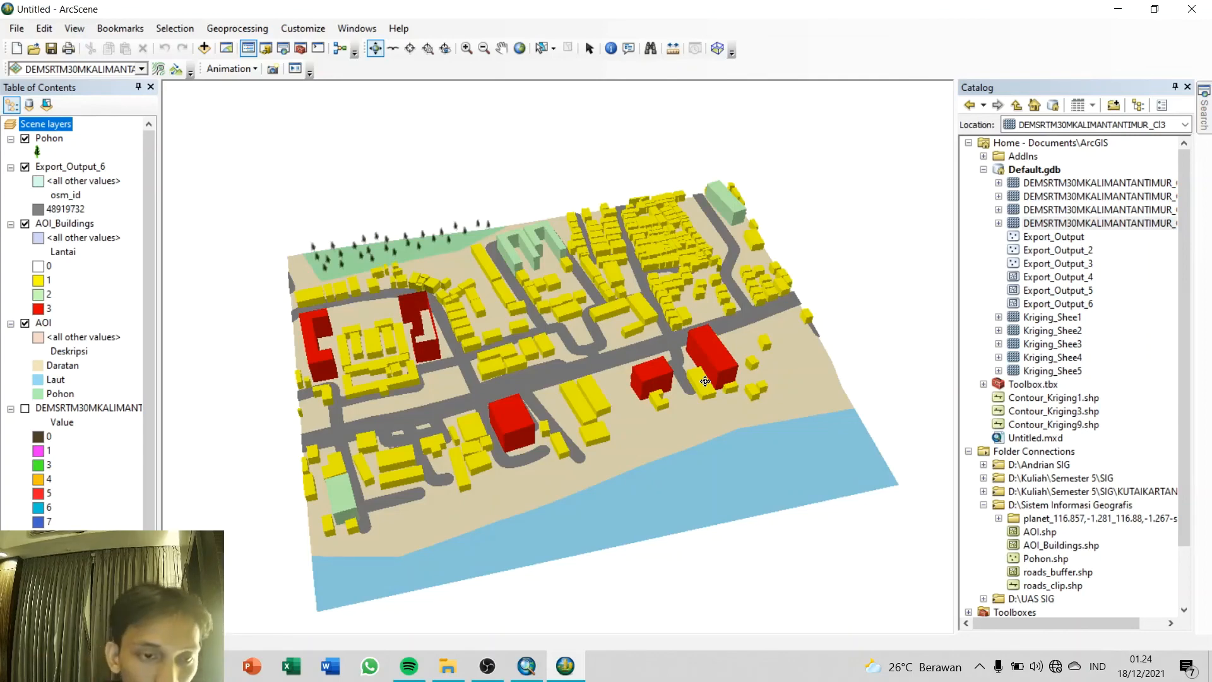
left_click(14, 31)
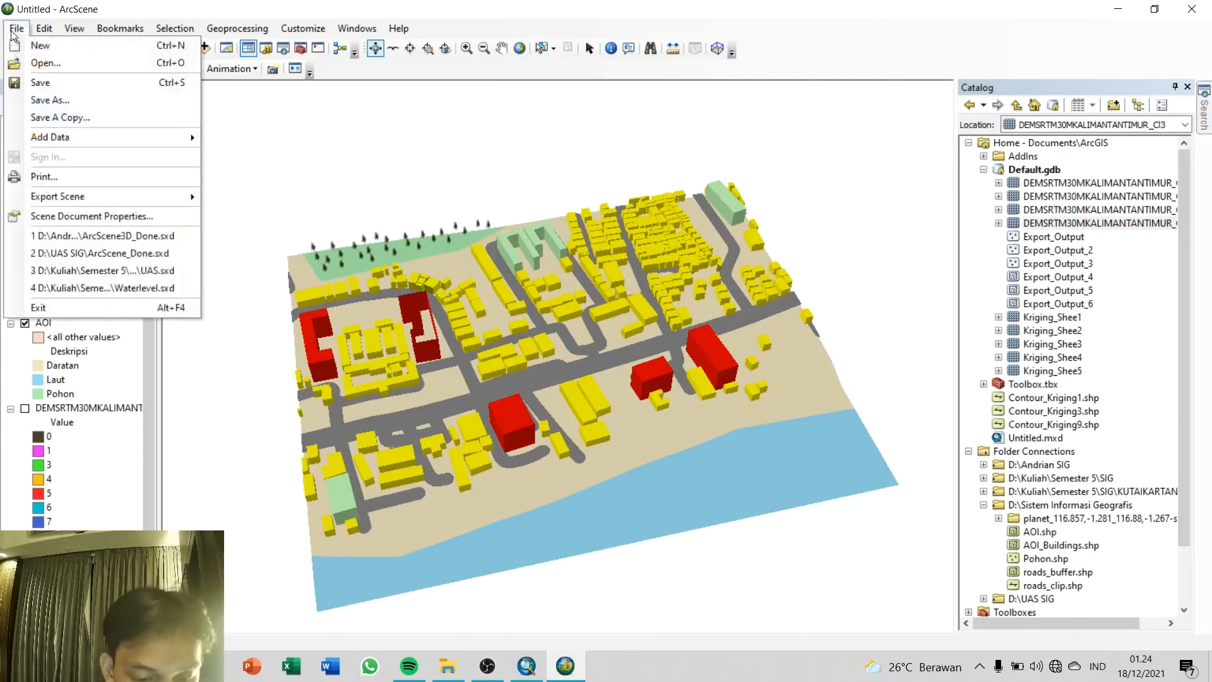
mouse_move(81, 199)
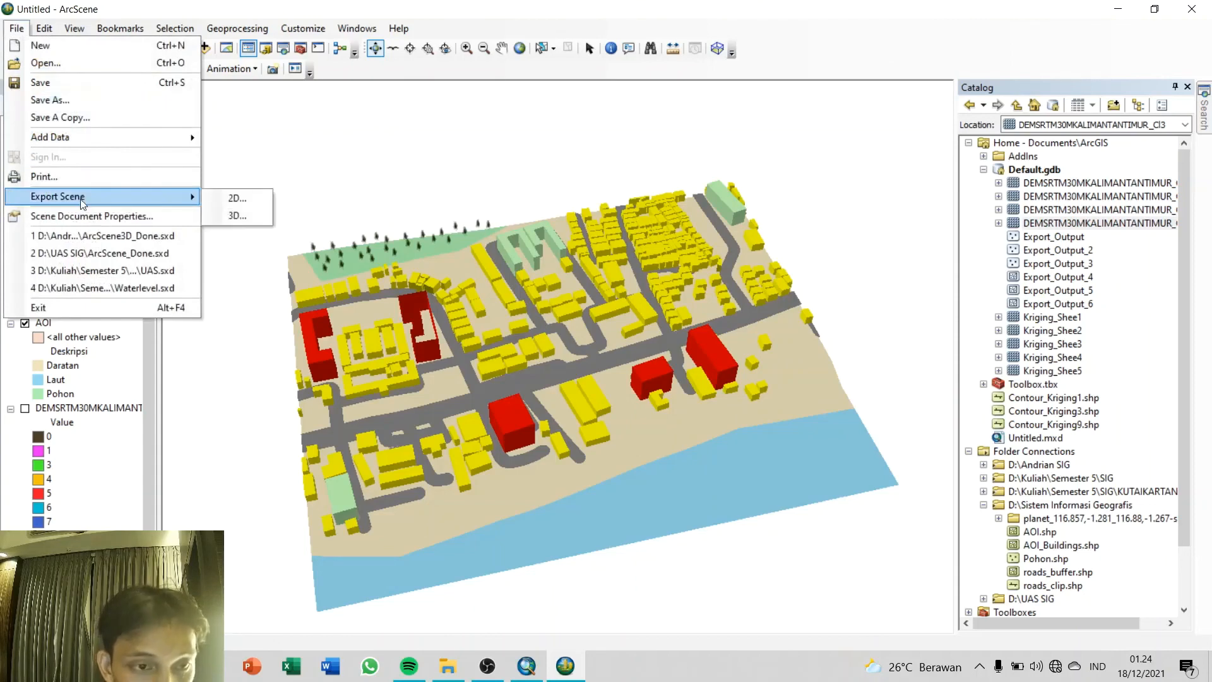
left_click(232, 203)
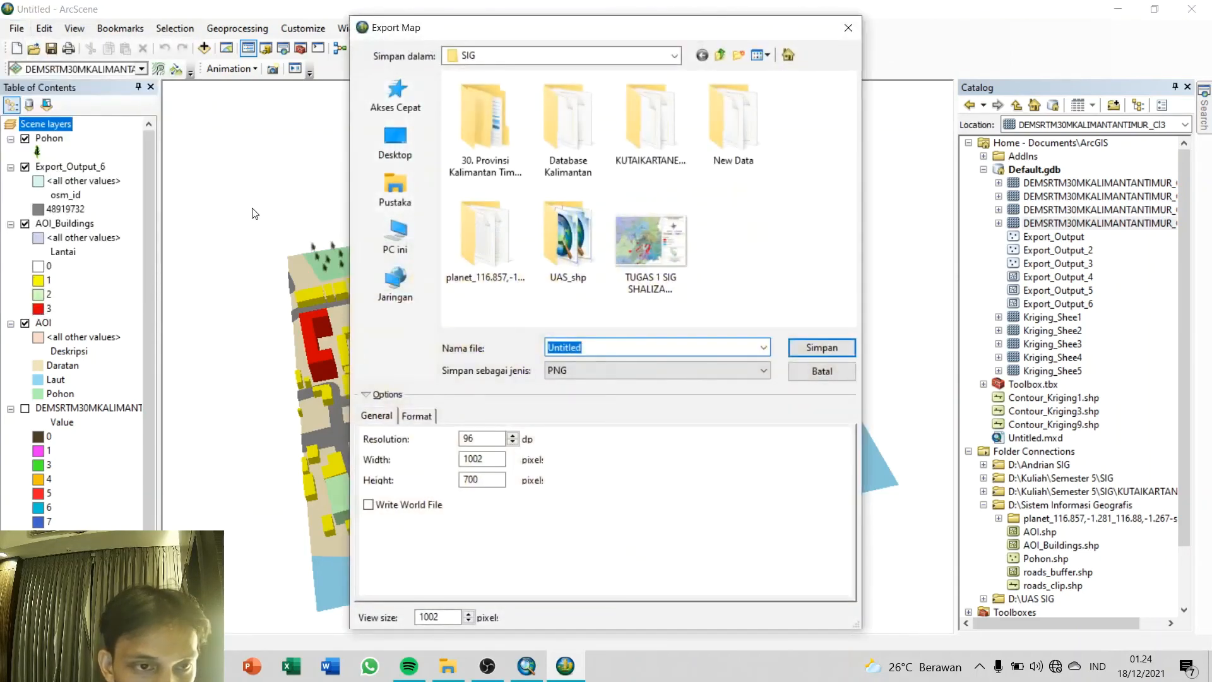
left_click(674, 56)
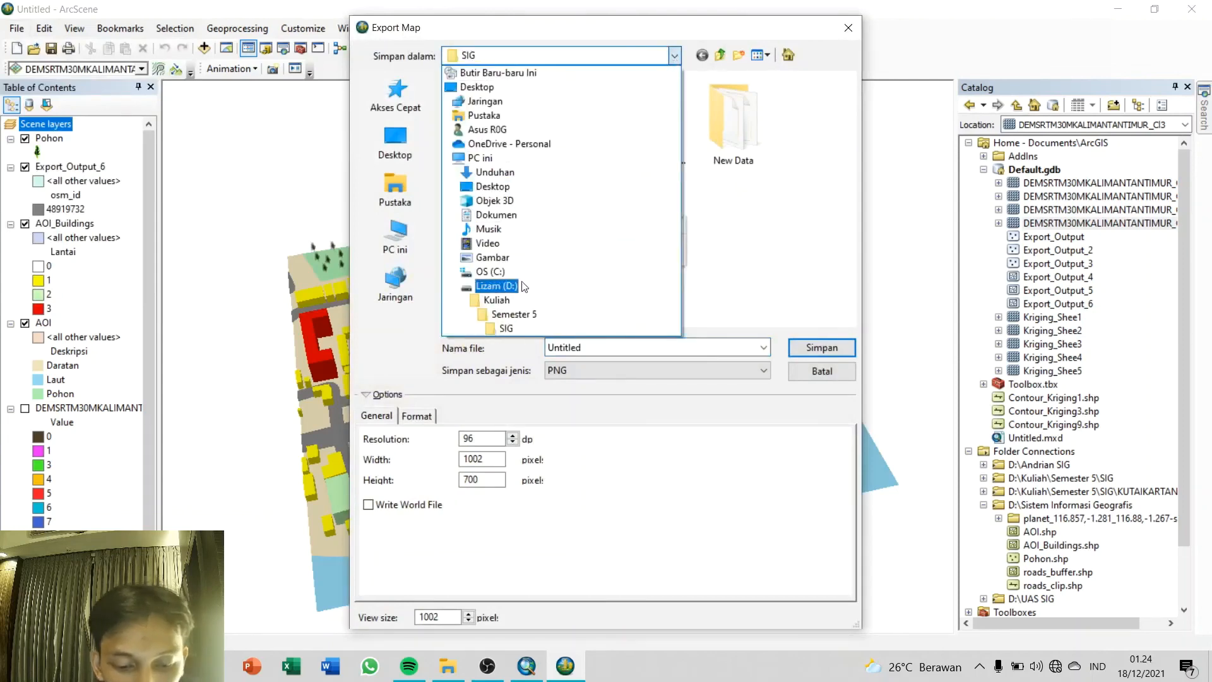
left_click(516, 279)
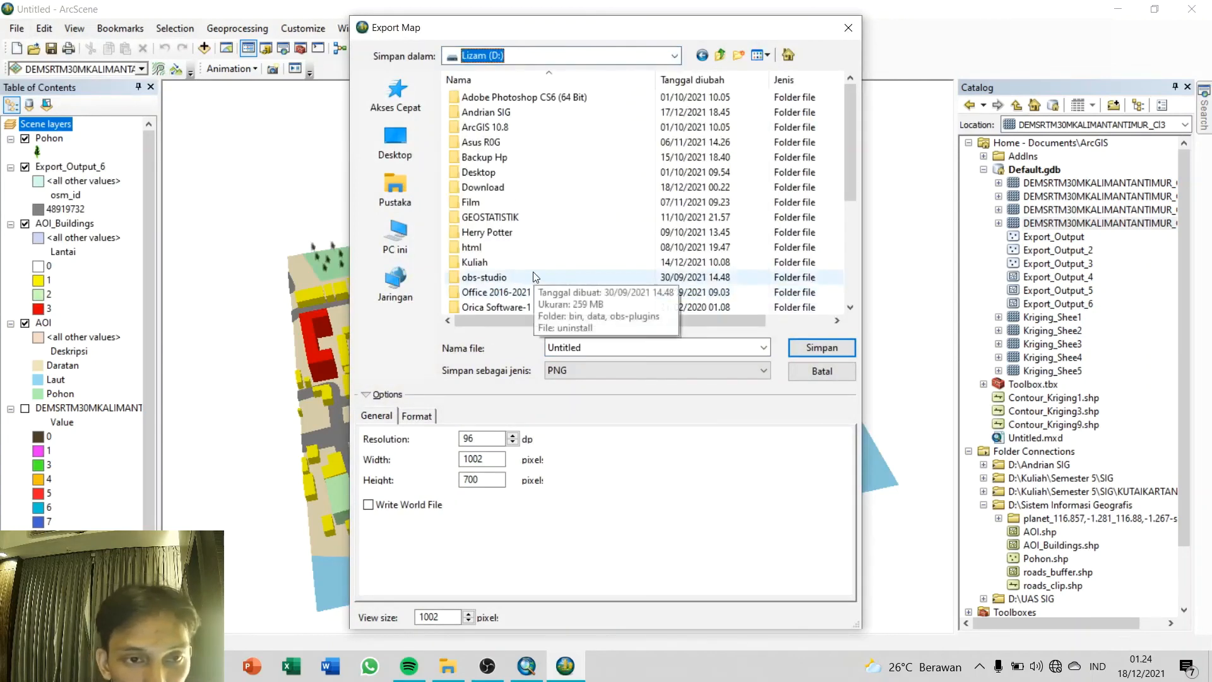
scroll(534, 278, "down", 2)
scroll(534, 277, "up", 1)
scroll(534, 277, "down", 3)
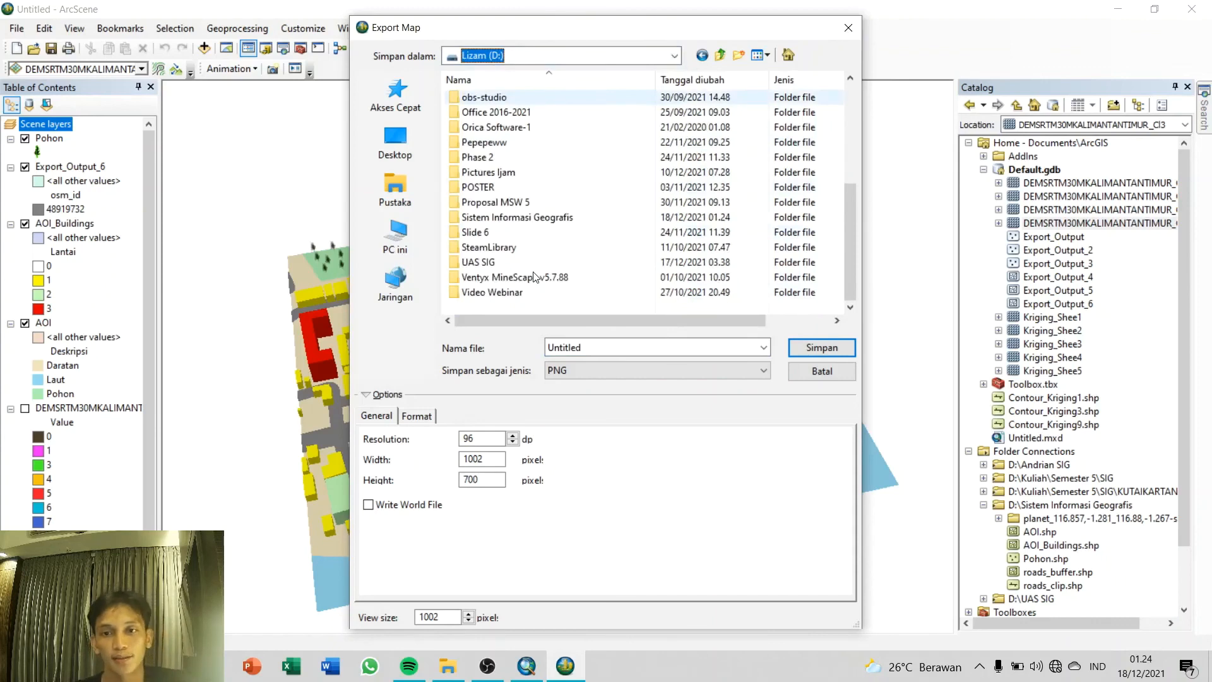
scroll(534, 277, "up", 4)
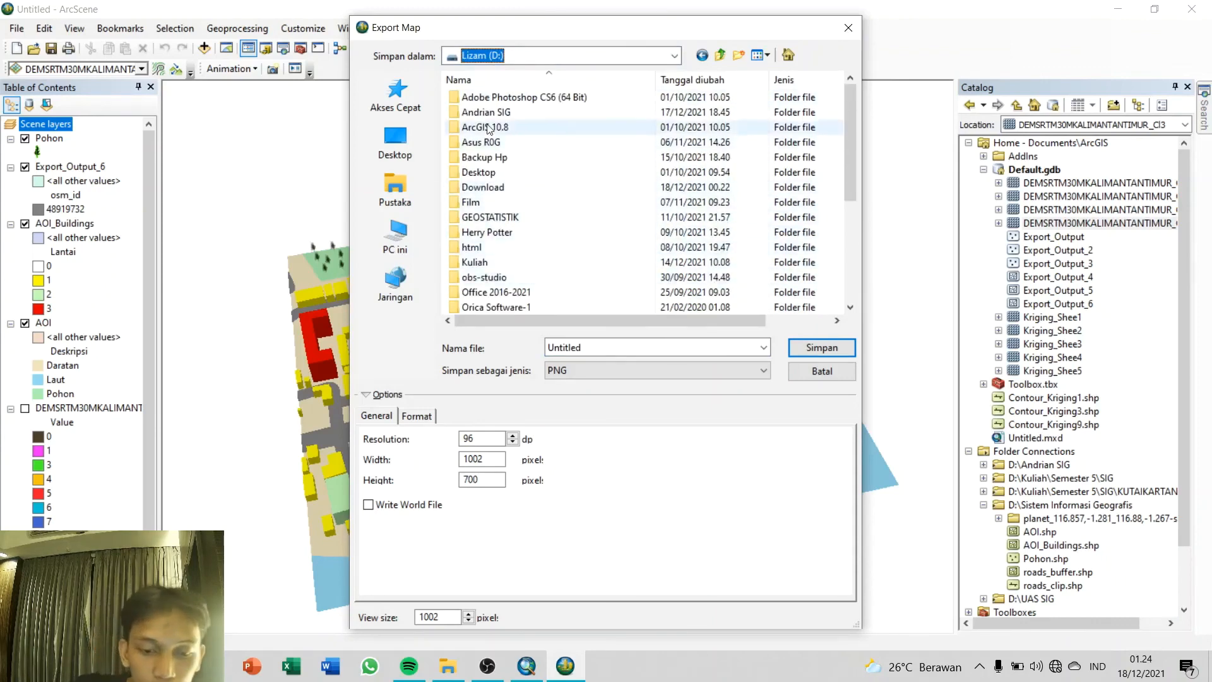
scroll(494, 263, "down", 4)
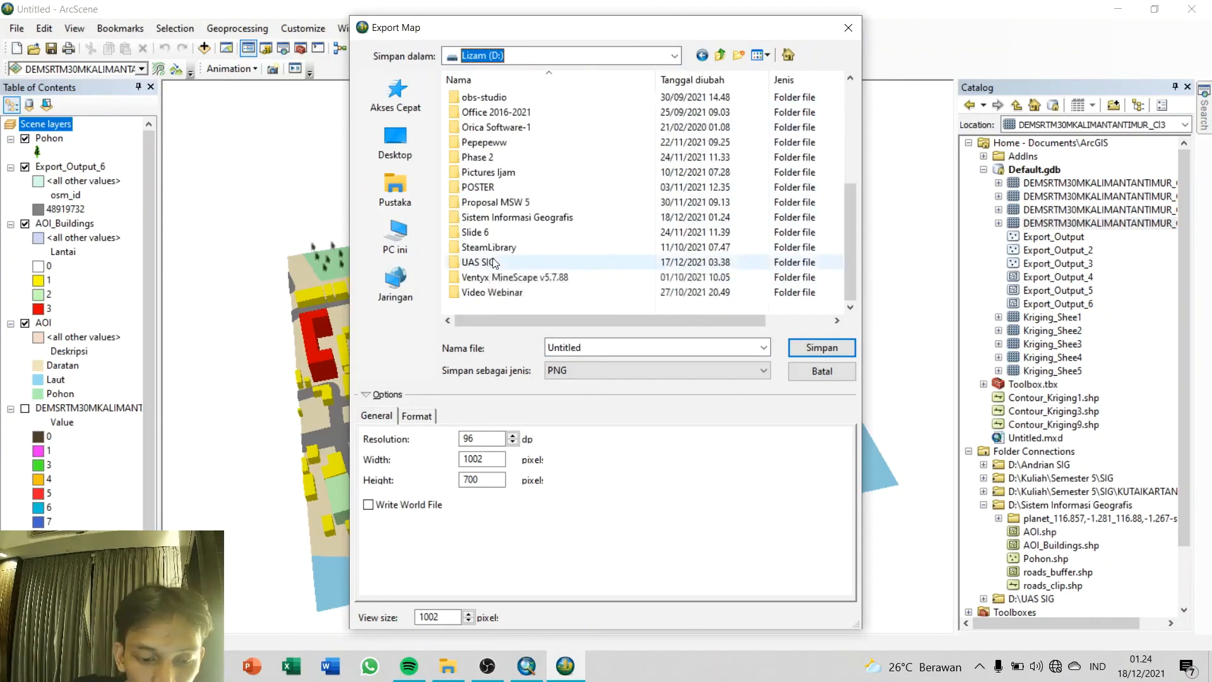
double_click(505, 217)
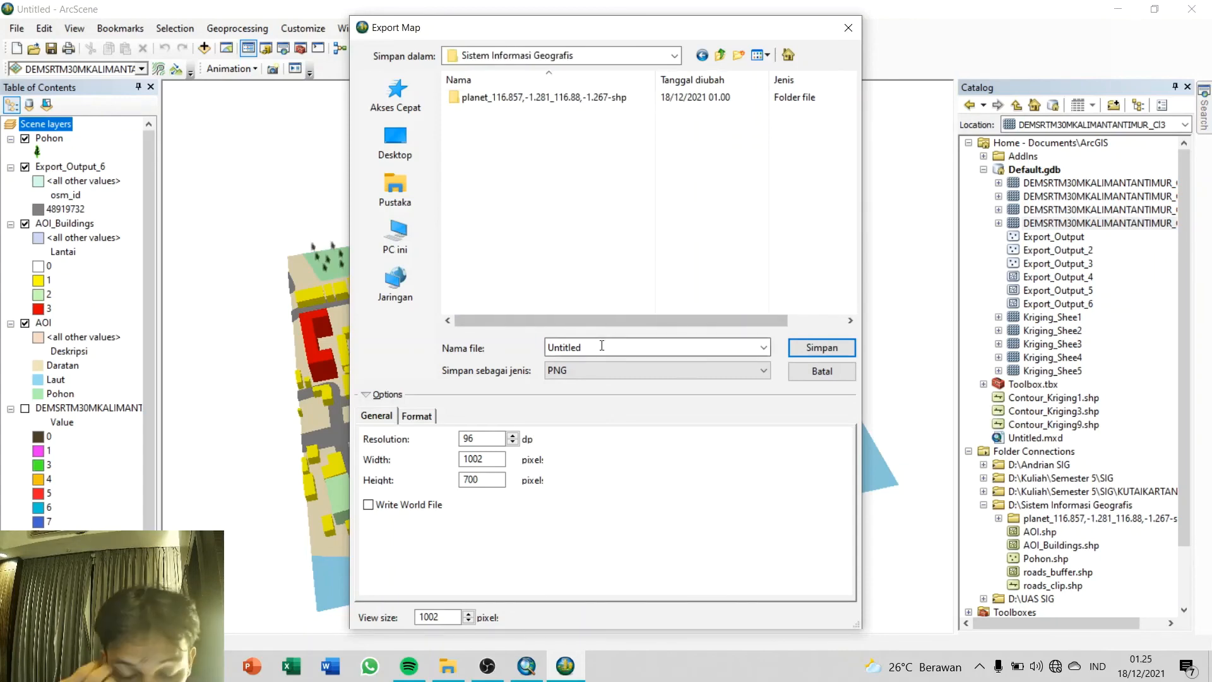
type("D_Done")
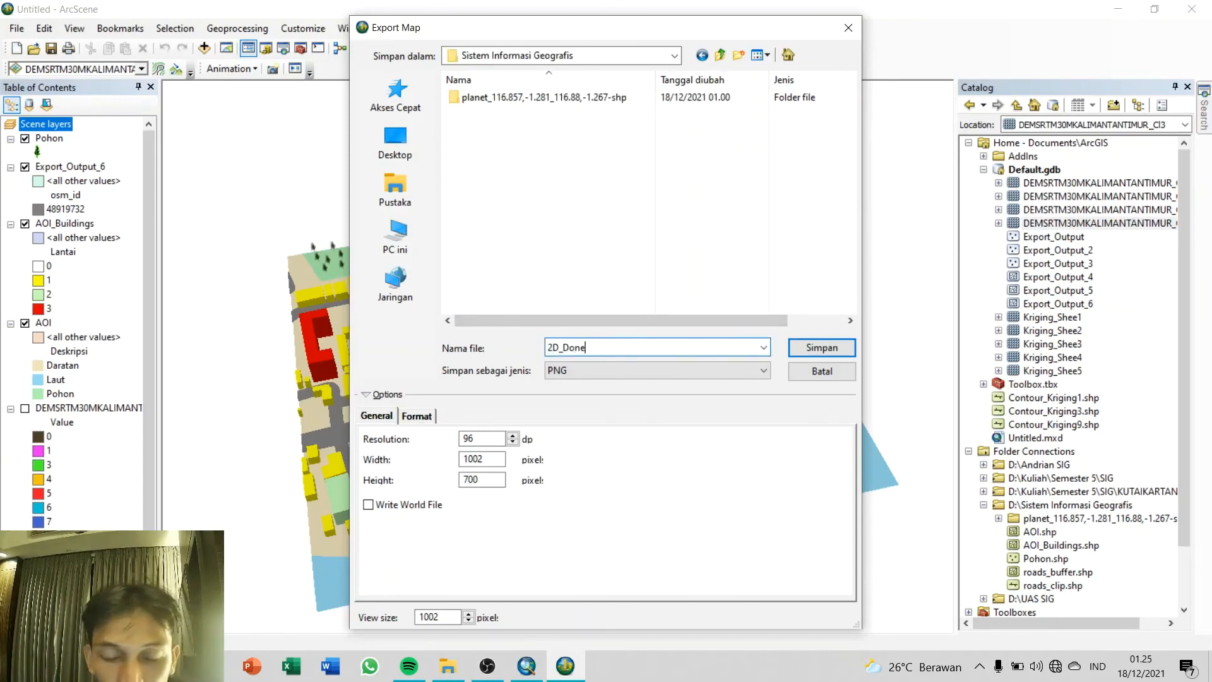
left_click(794, 347)
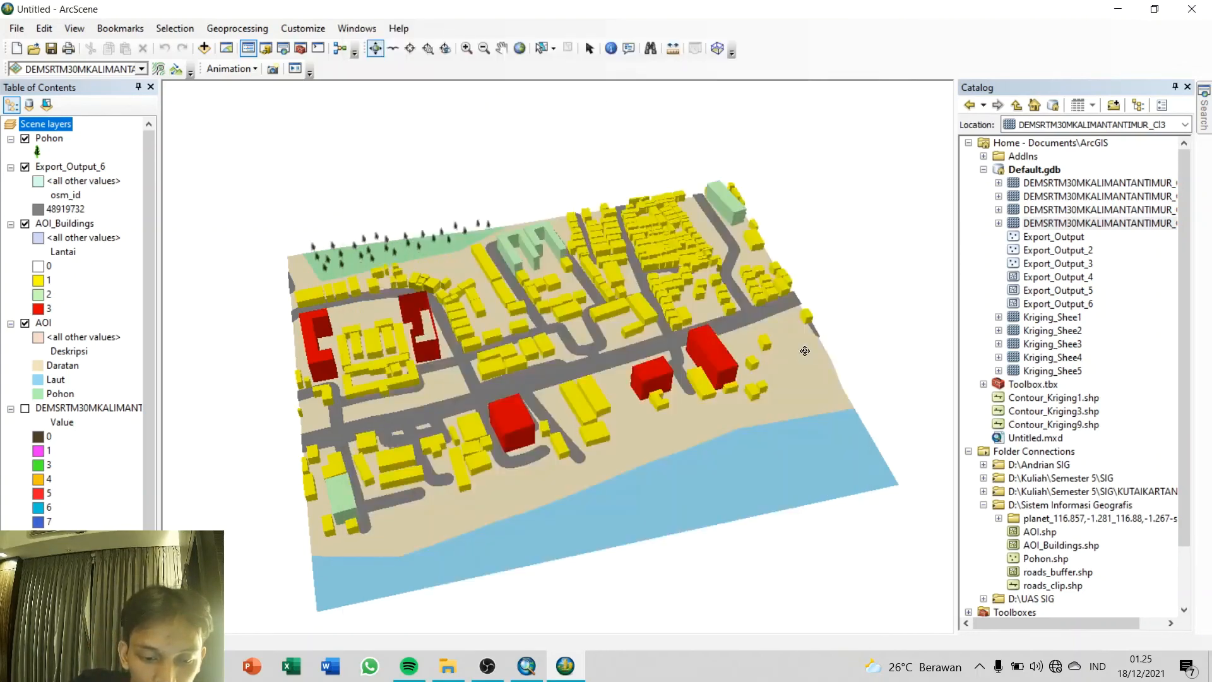
Step: Close the Table of Contents and Catalog and examine the finished 3D scene from several angles
left_click(152, 88)
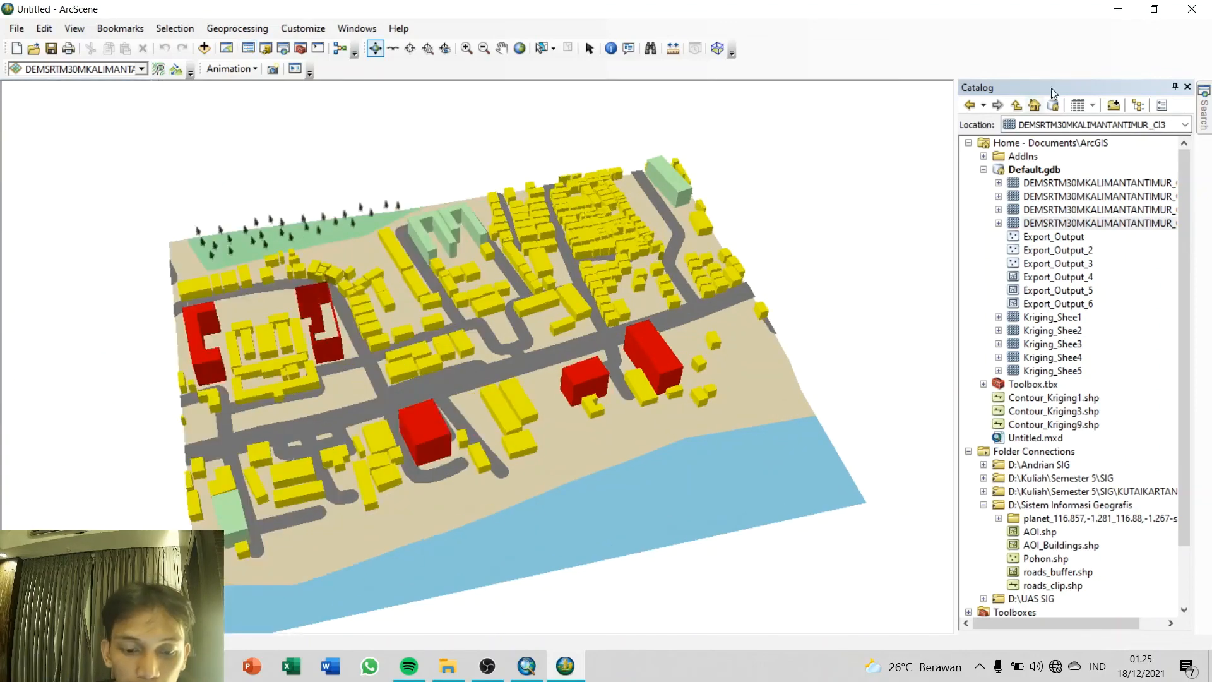
left_click(1187, 87)
scroll(706, 360, "up", 3)
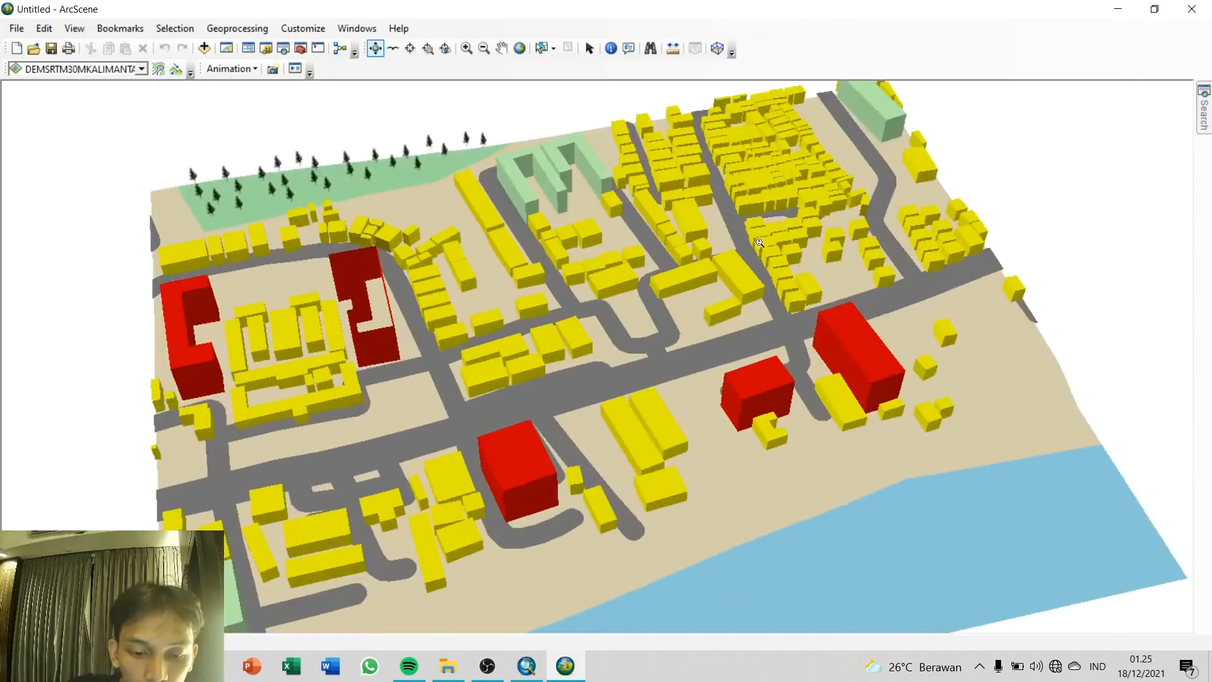
left_click_drag(682, 416, 841, 253)
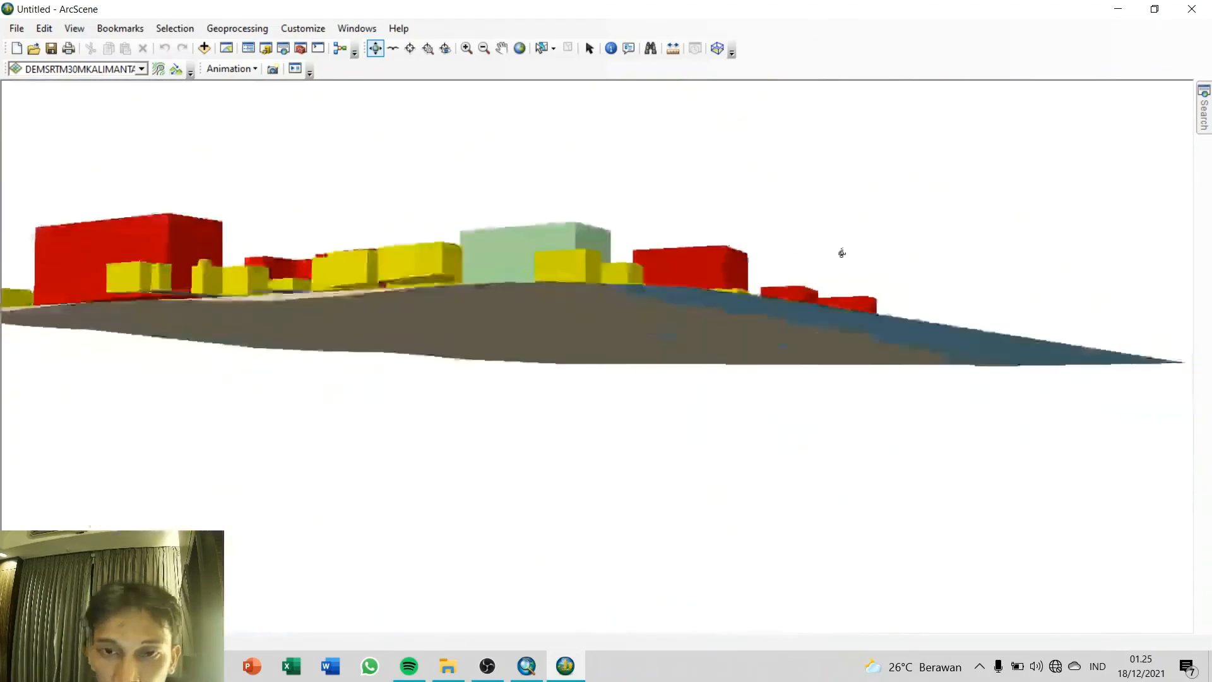
left_click_drag(441, 246, 616, 356)
scroll(616, 356, "down", 5)
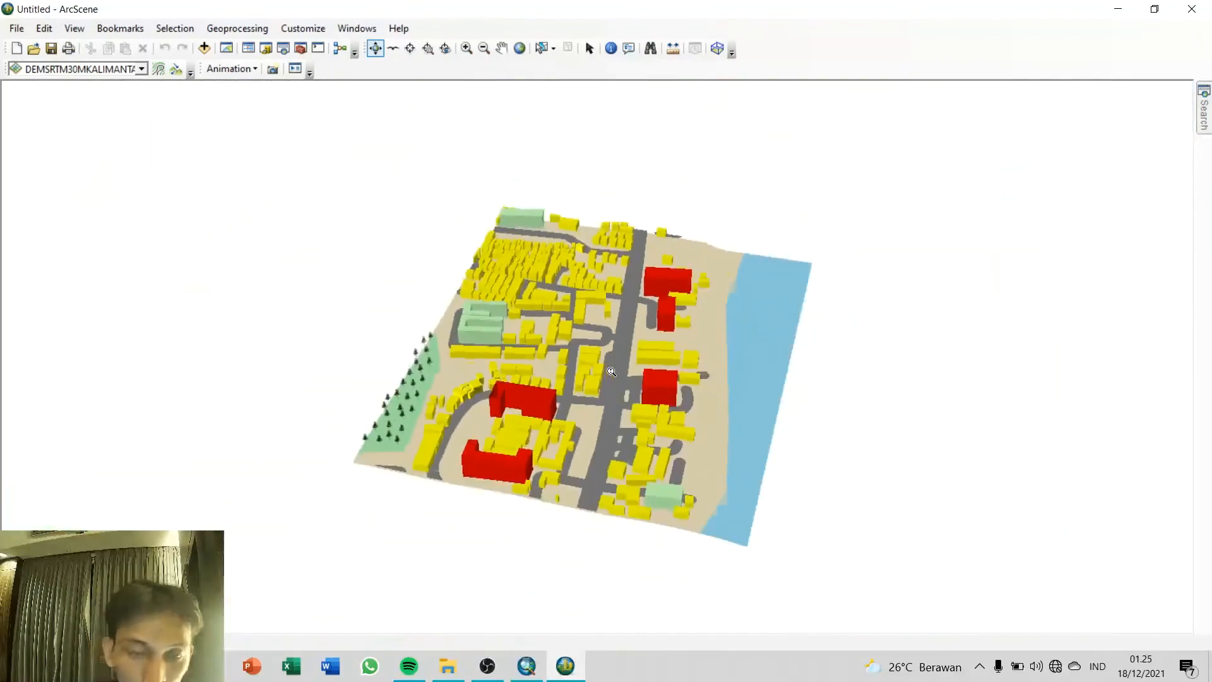
left_click_drag(742, 387, 400, 364)
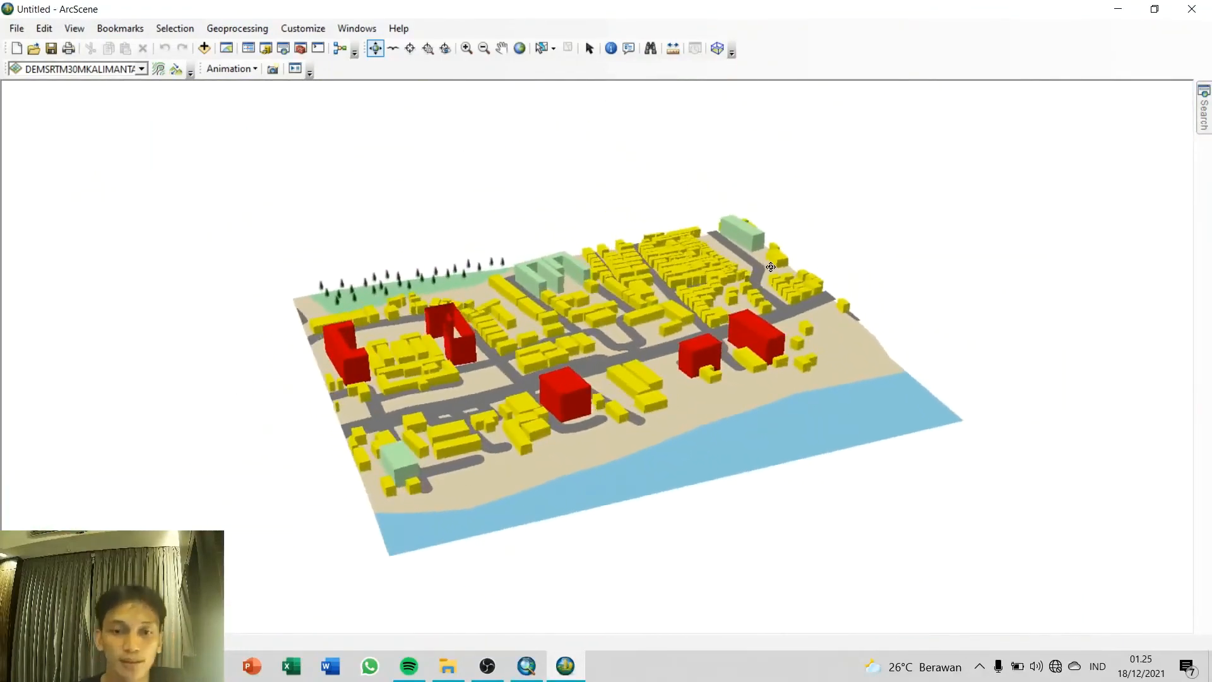
left_click_drag(770, 267, 429, 181)
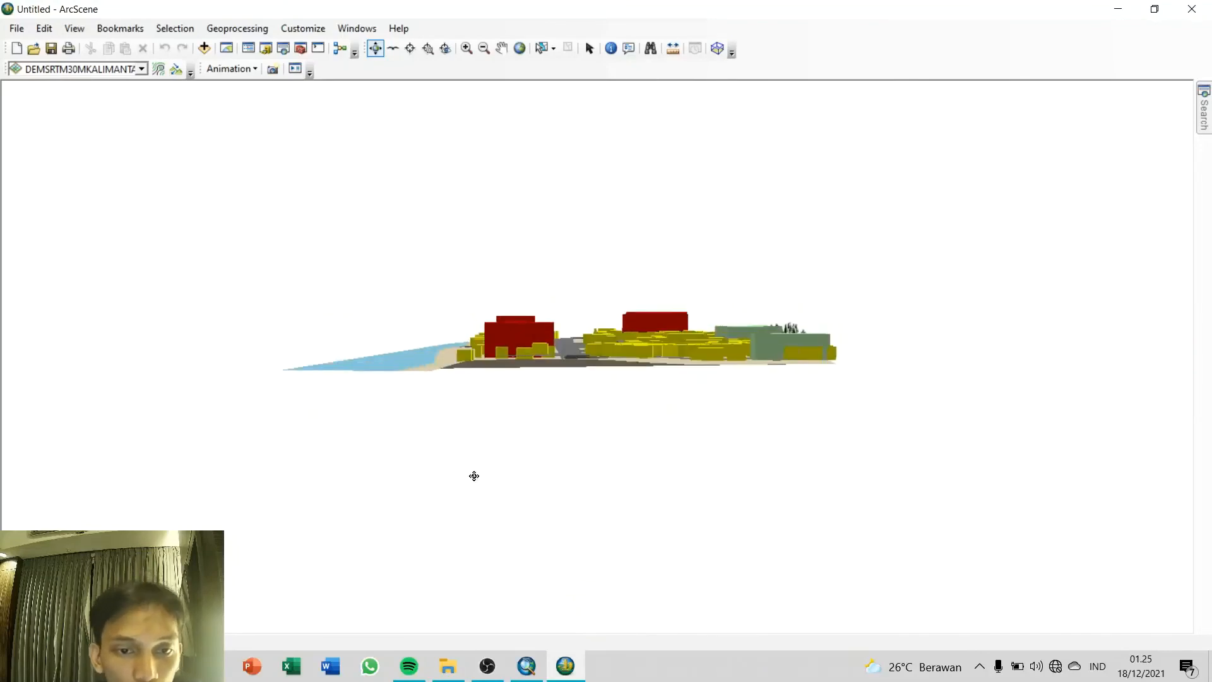
left_click_drag(638, 271, 1052, 323)
left_click_drag(497, 287, 519, 358)
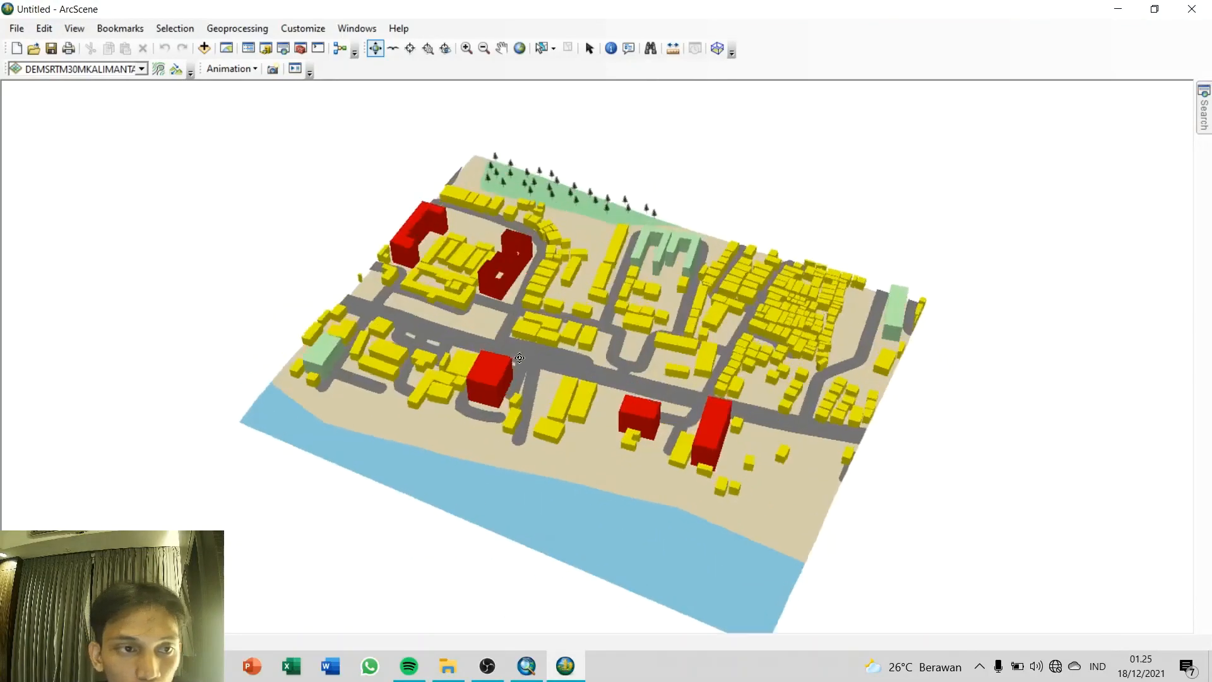
left_click(489, 666)
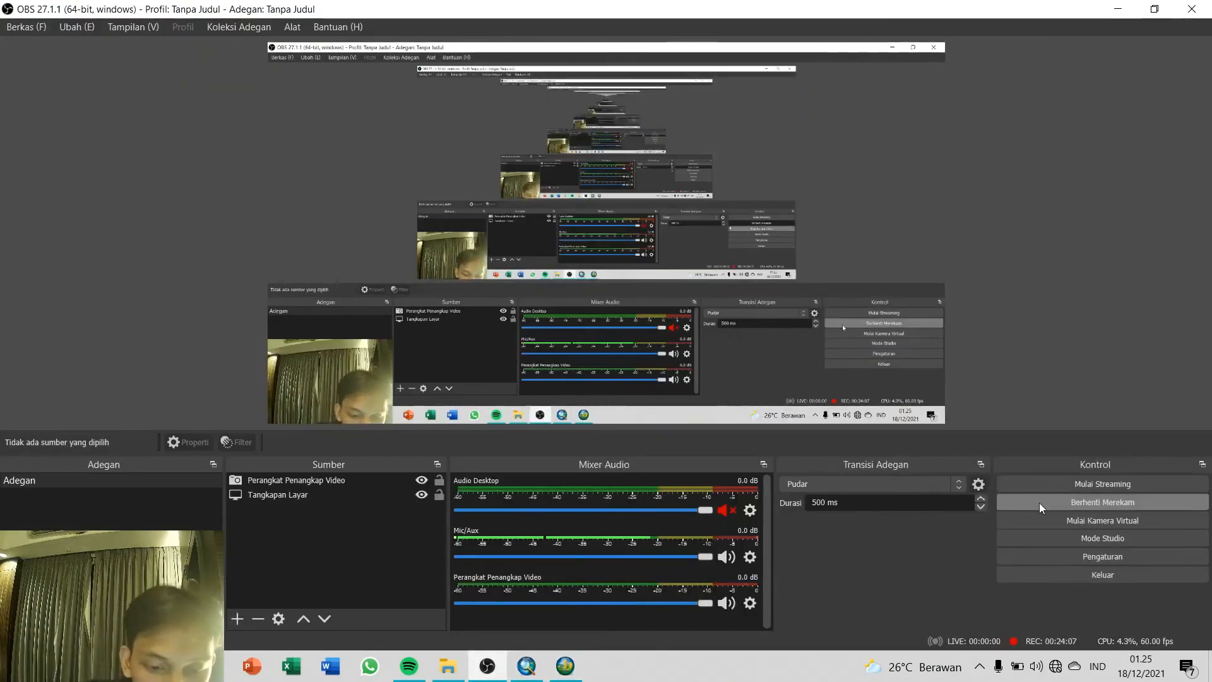